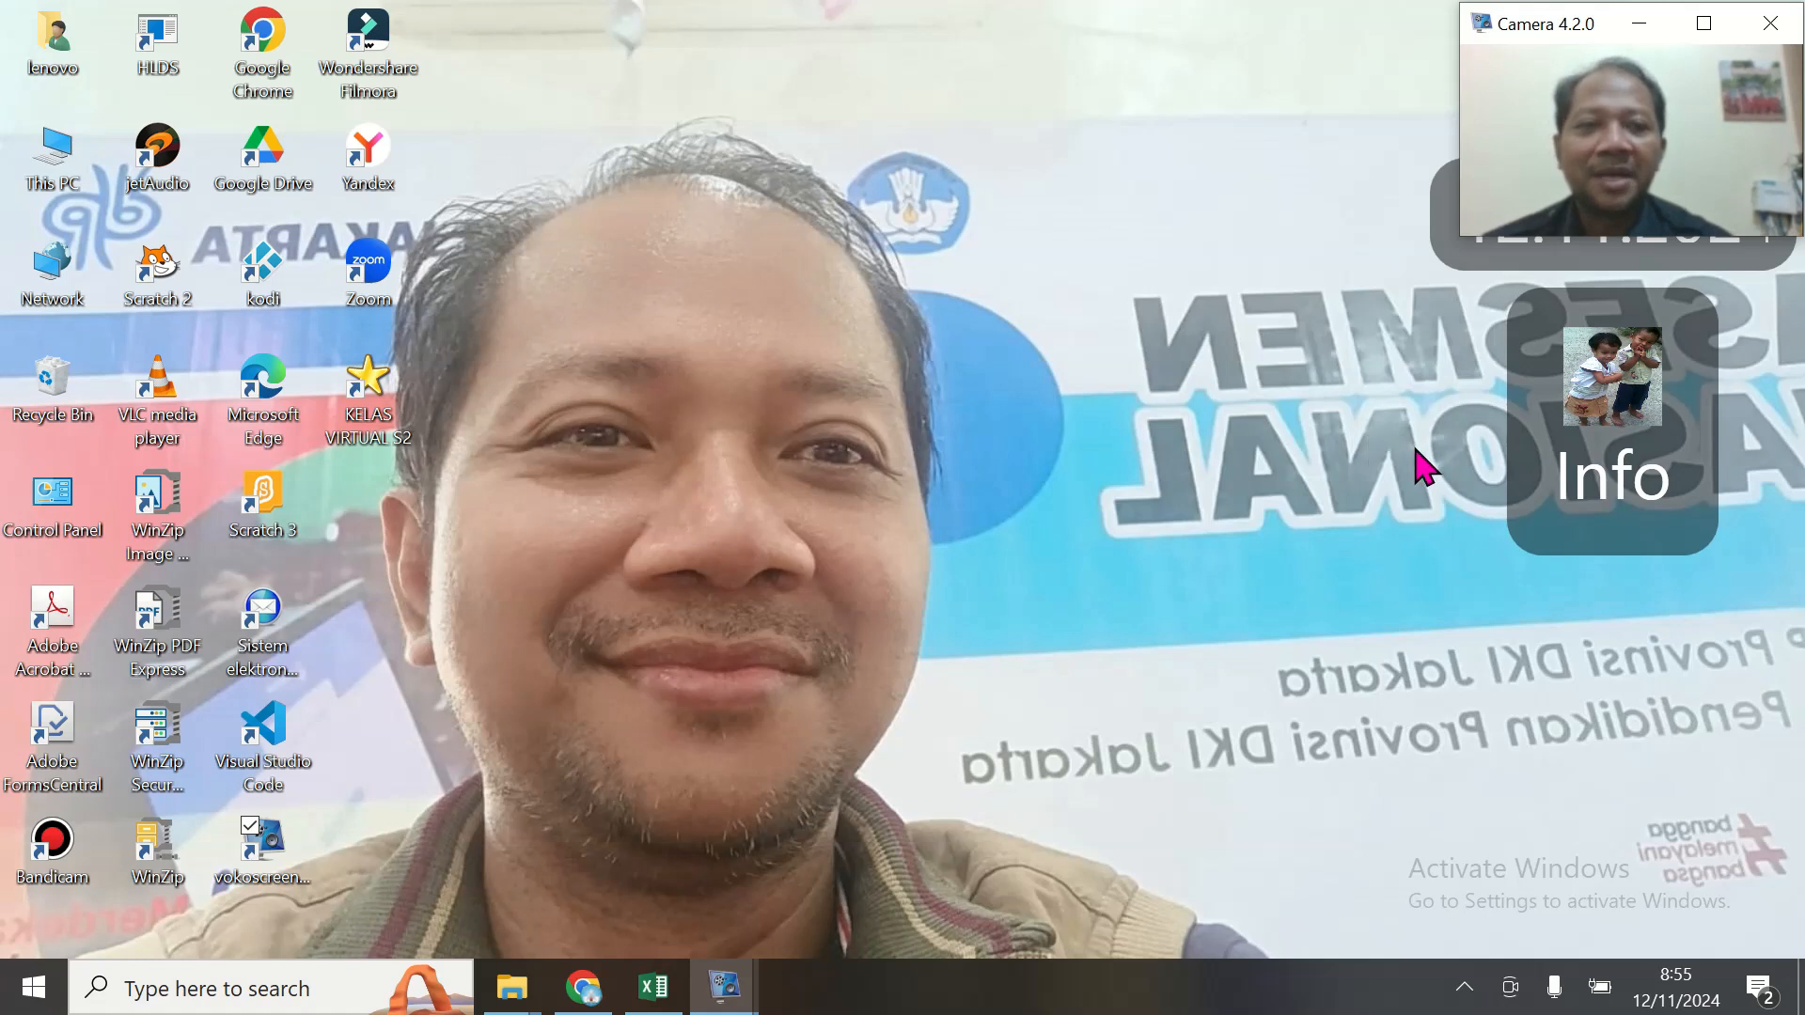
Switch to the VLOOKUP DAN HLOOKUP workbook in Excel and look over both tables on the VLOOKUP sheet
click(655, 992)
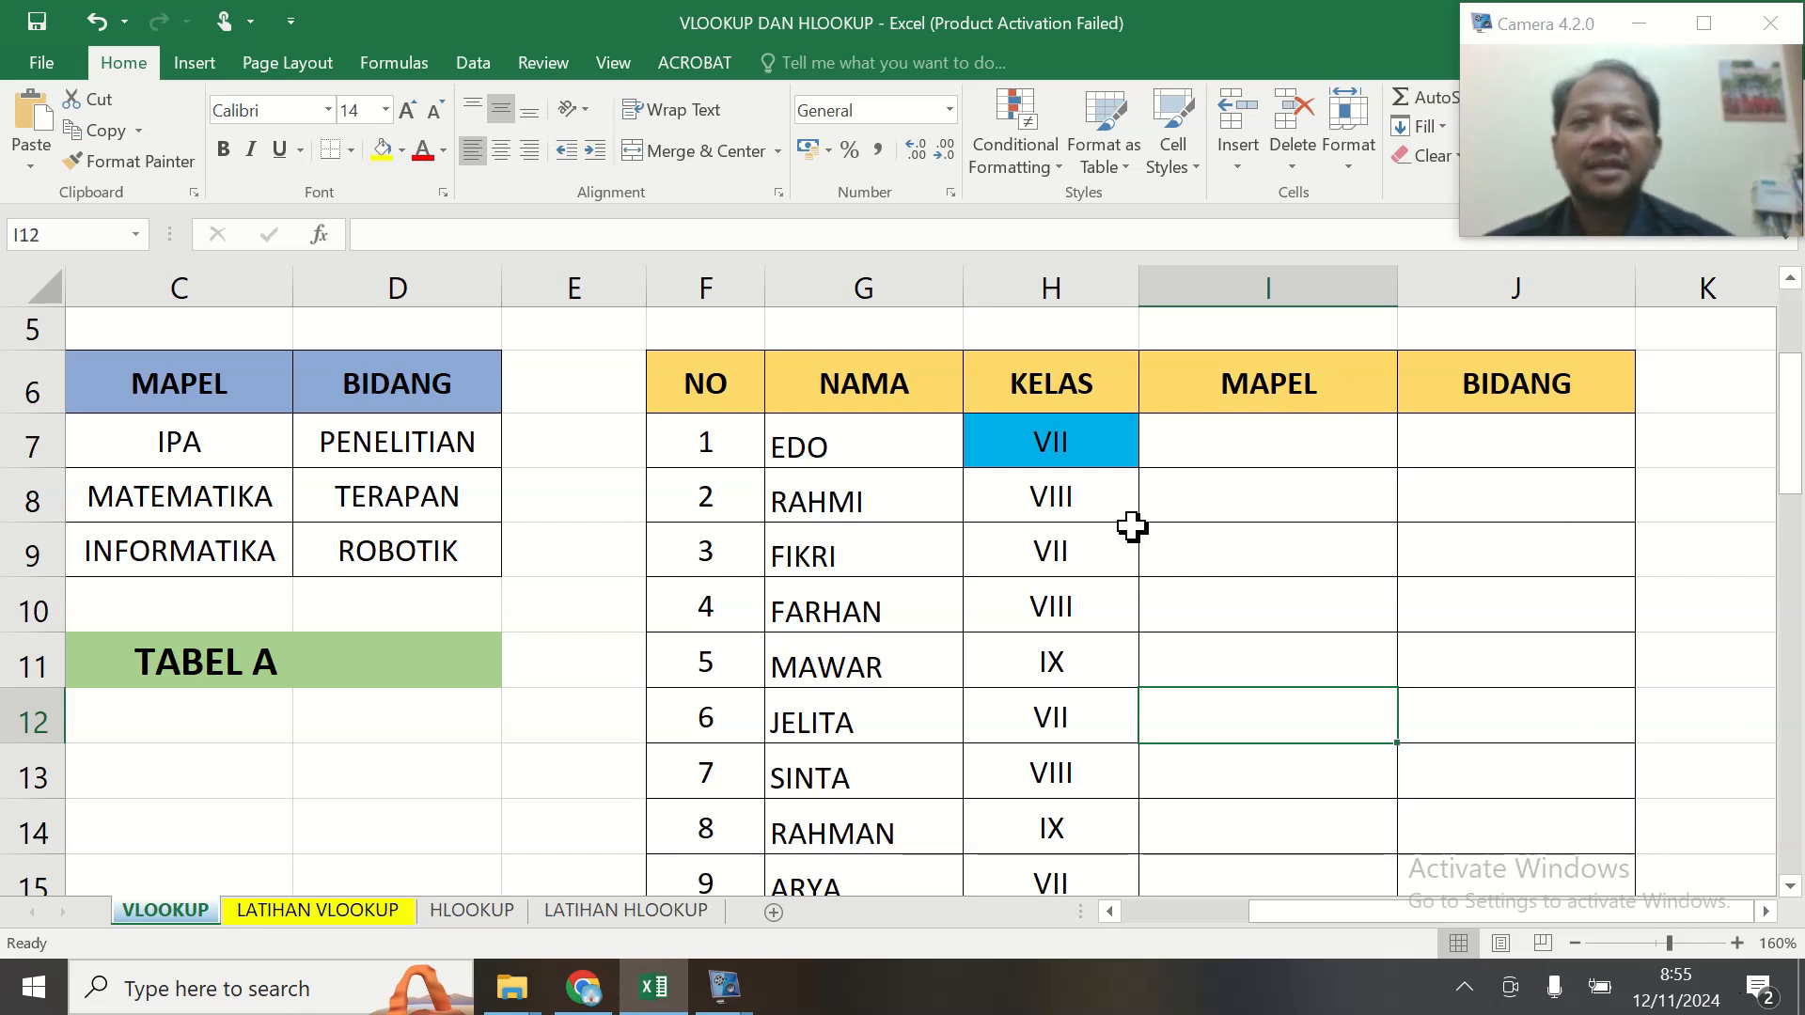
drag(1318, 923, 1195, 926)
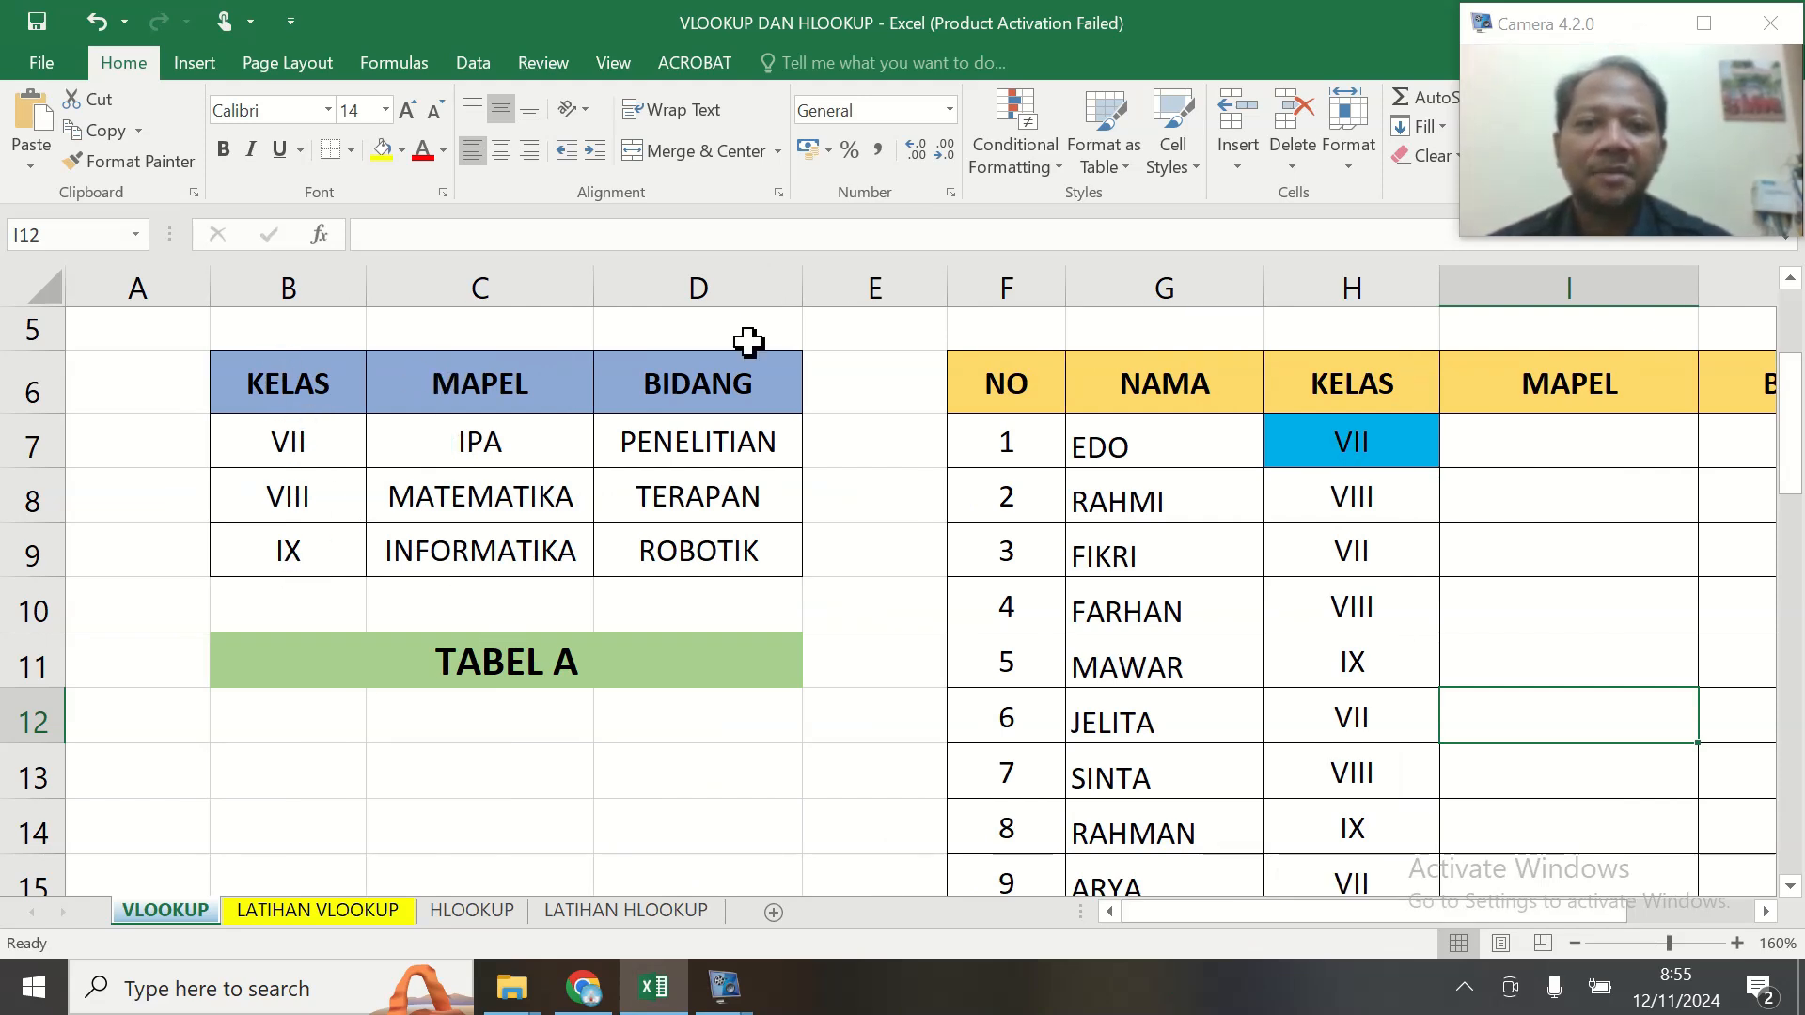
drag(1187, 935, 1246, 934)
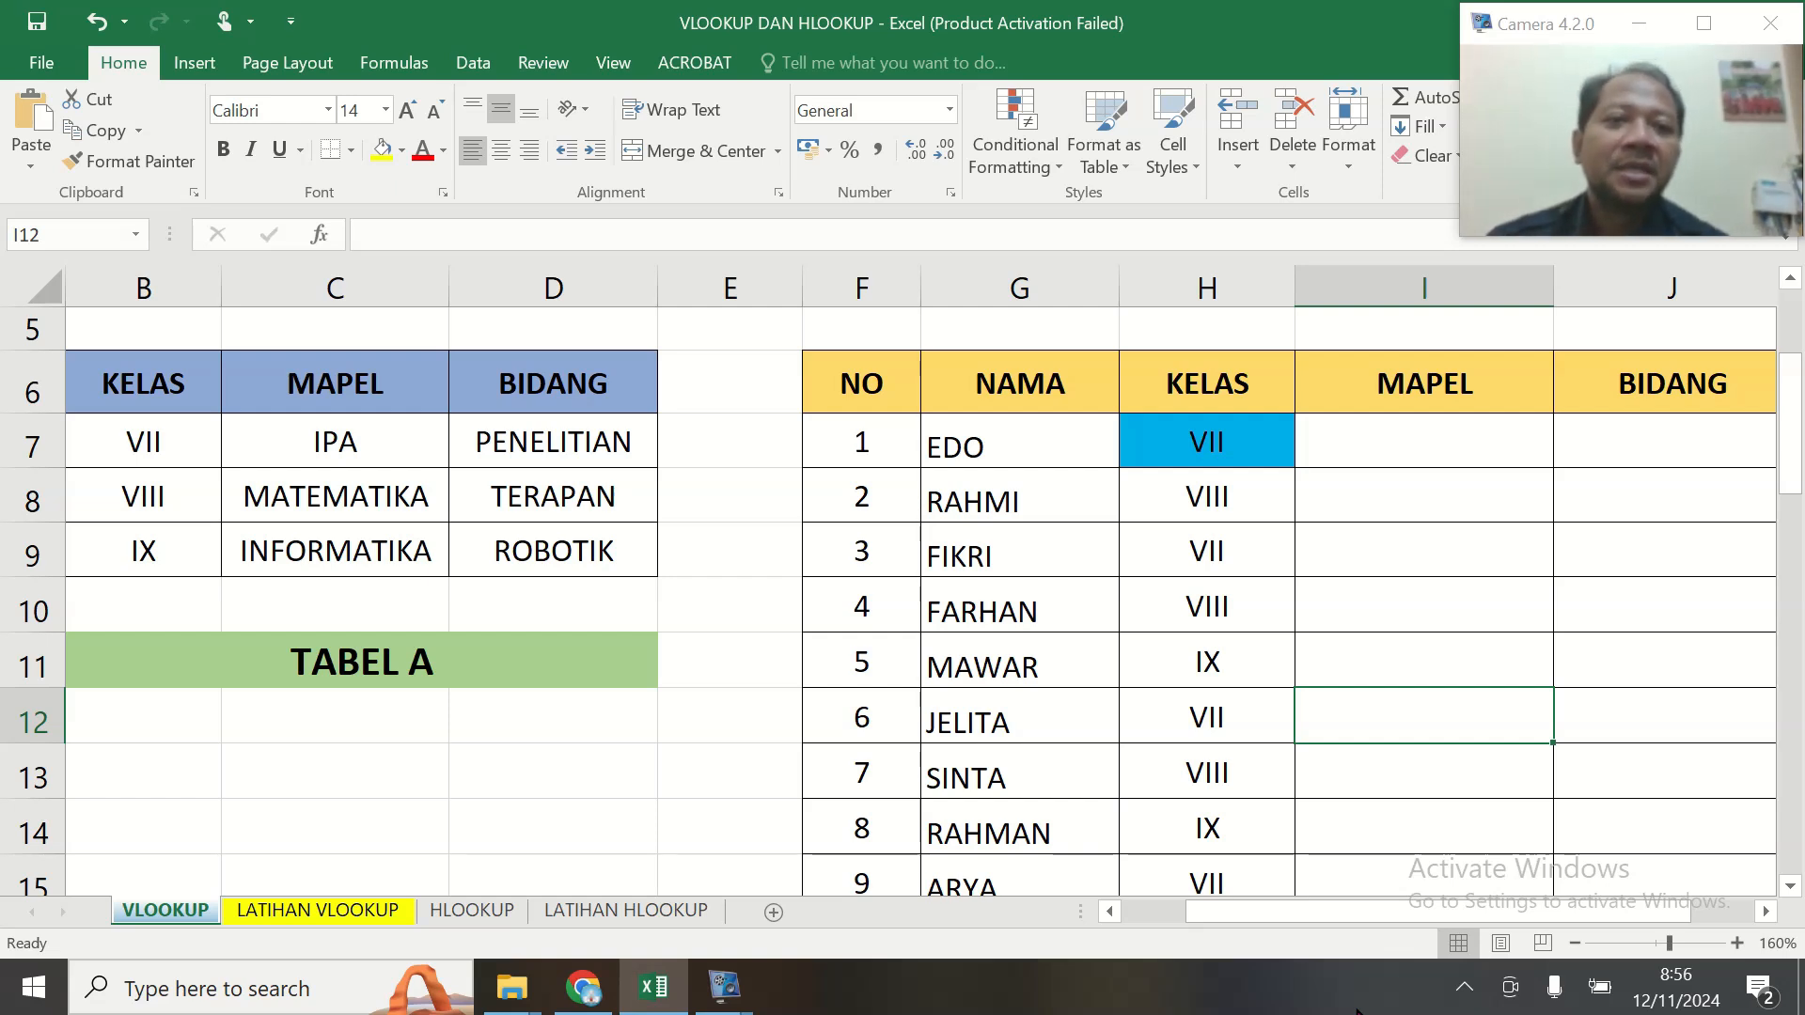
scroll(903, 602, down, 1)
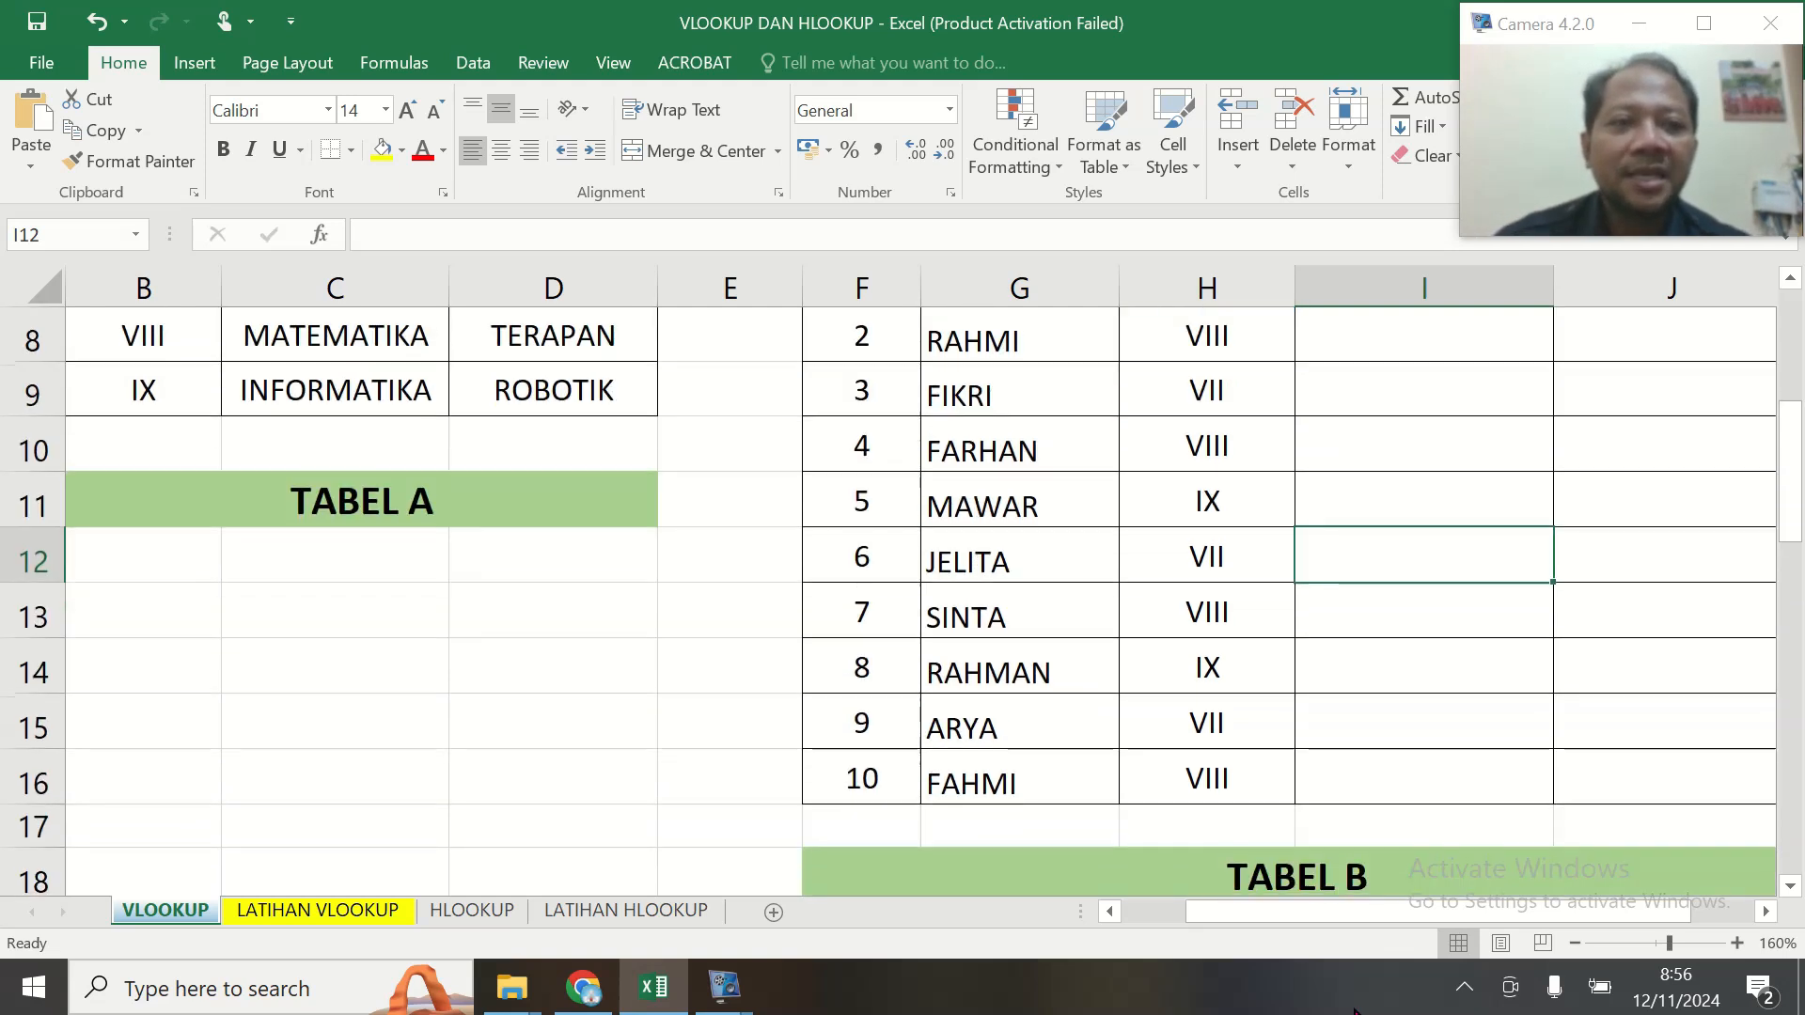
scroll(902, 602, down, 2)
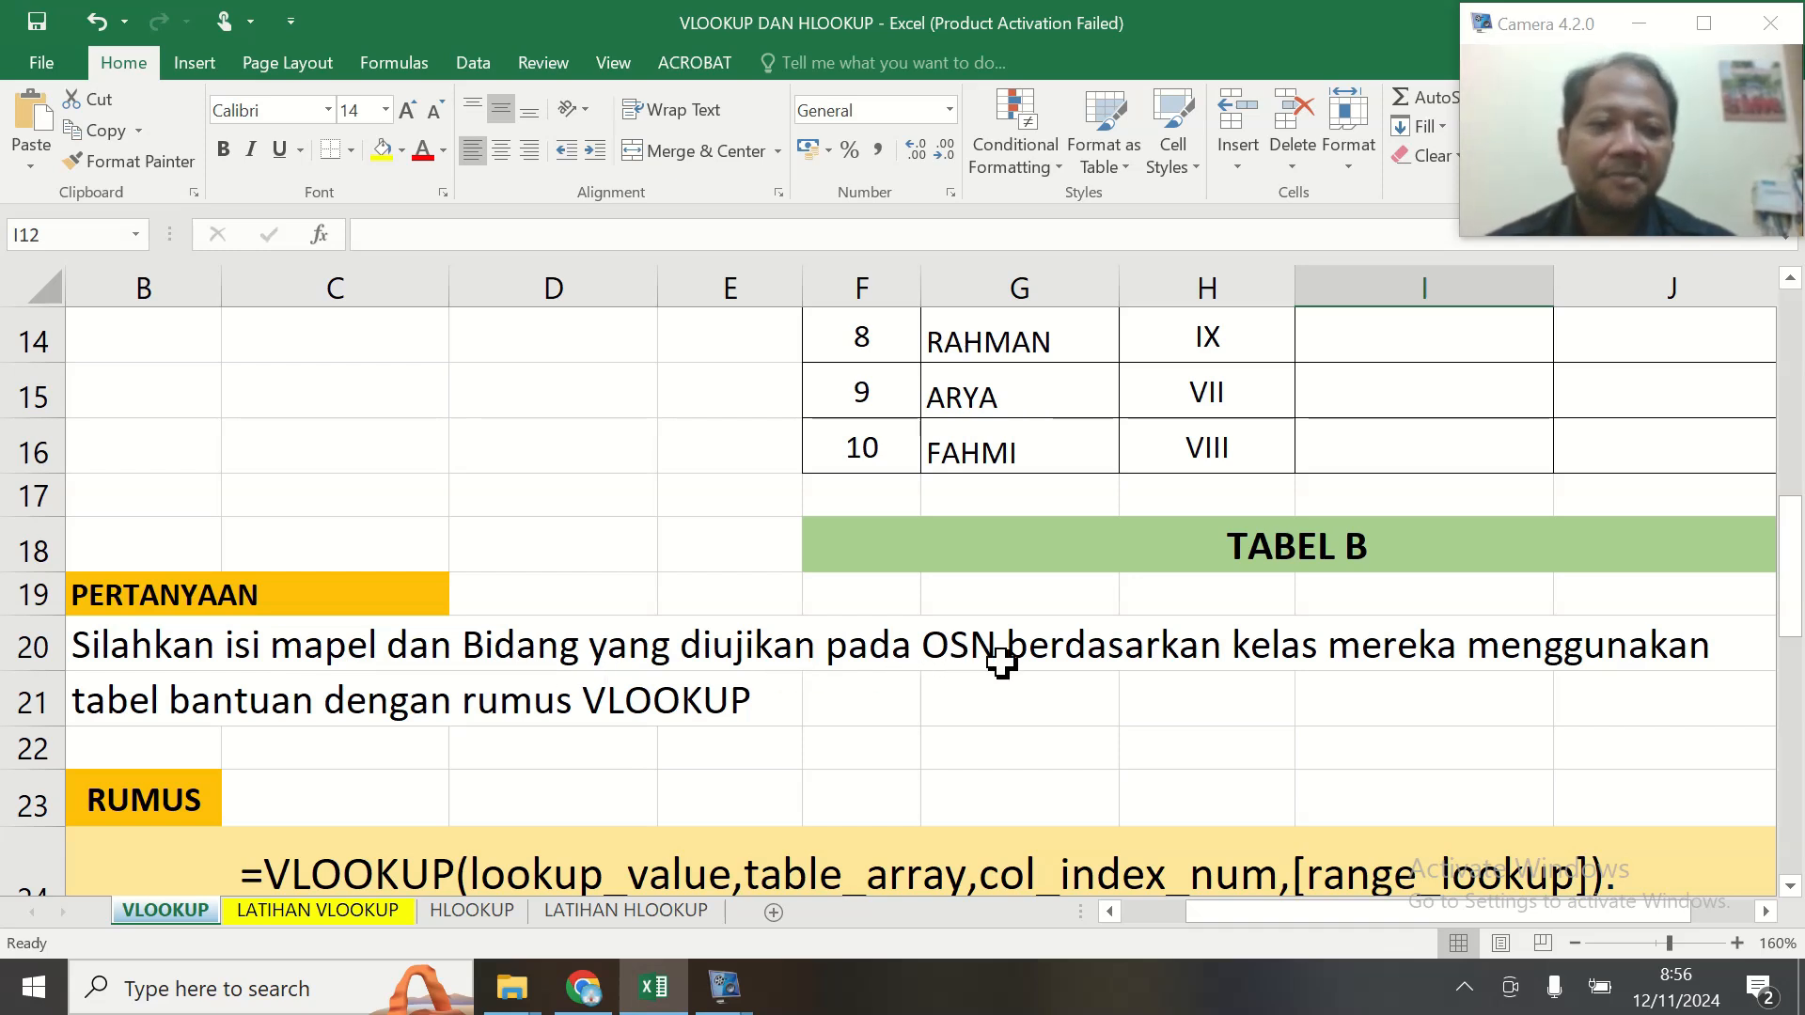
Make the words "berdasarkan kelas" bold in the question text in cell B20
click(1034, 645)
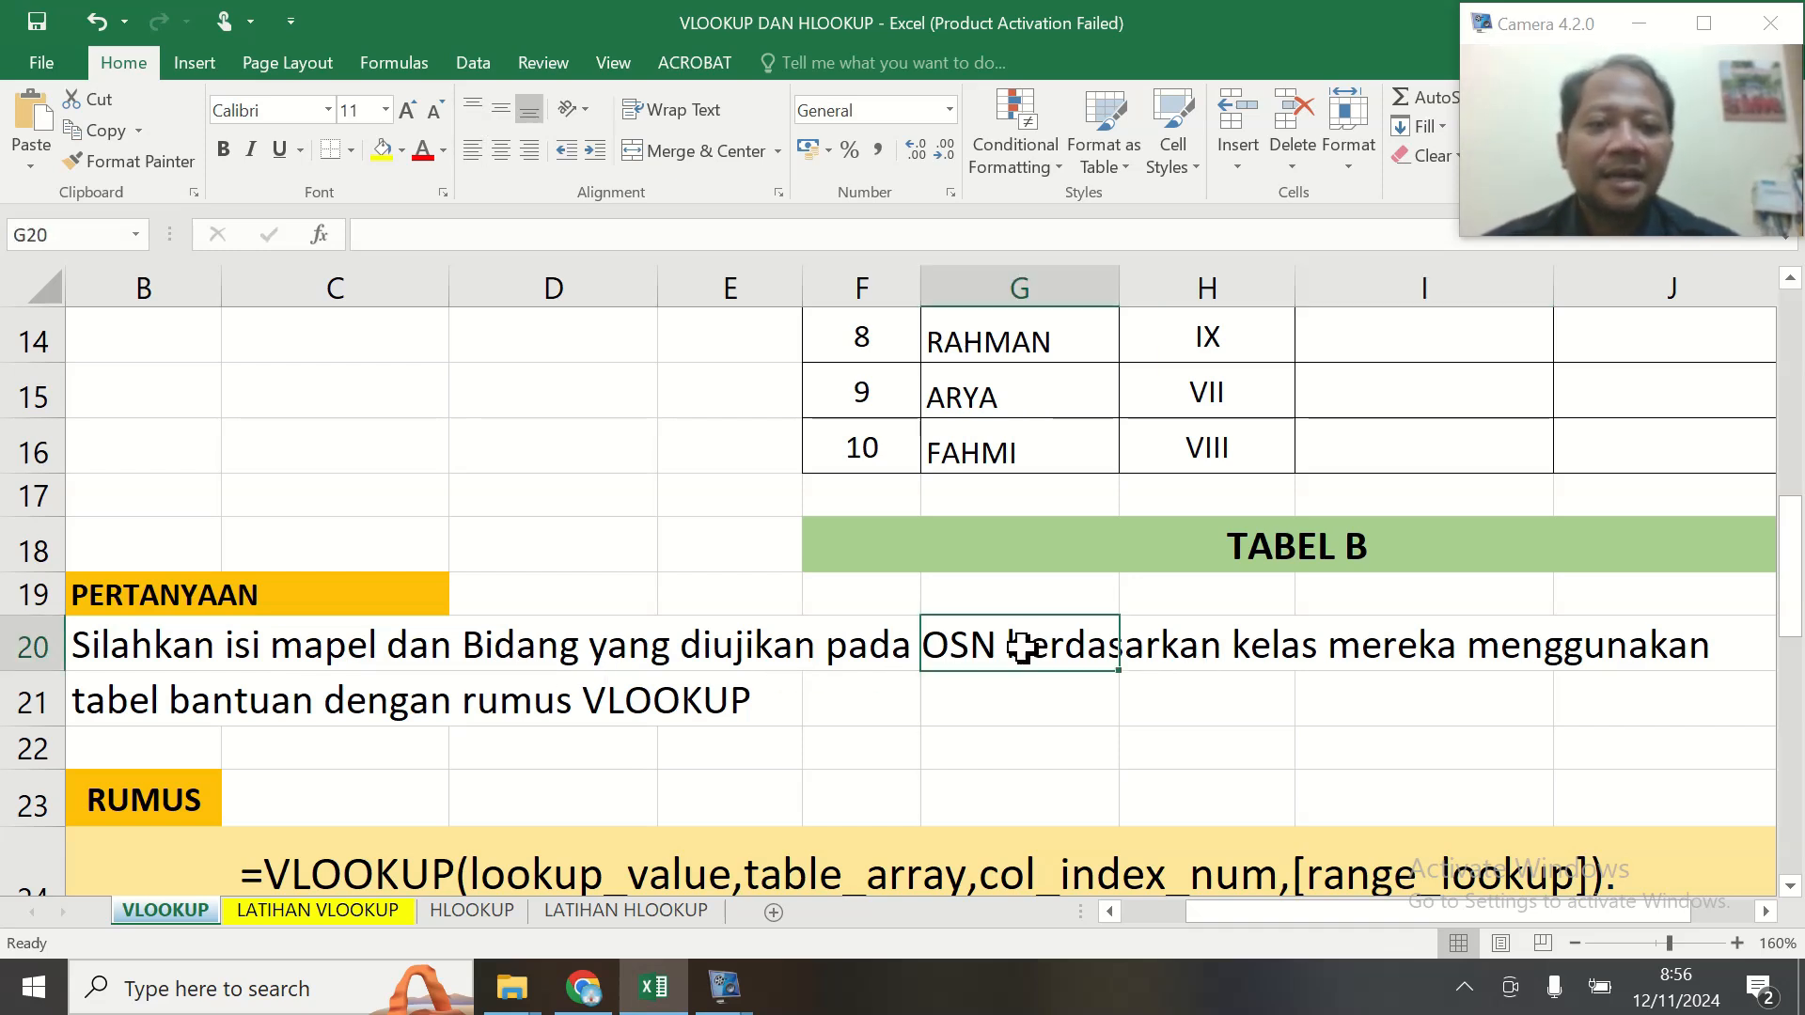
double_click(1020, 638)
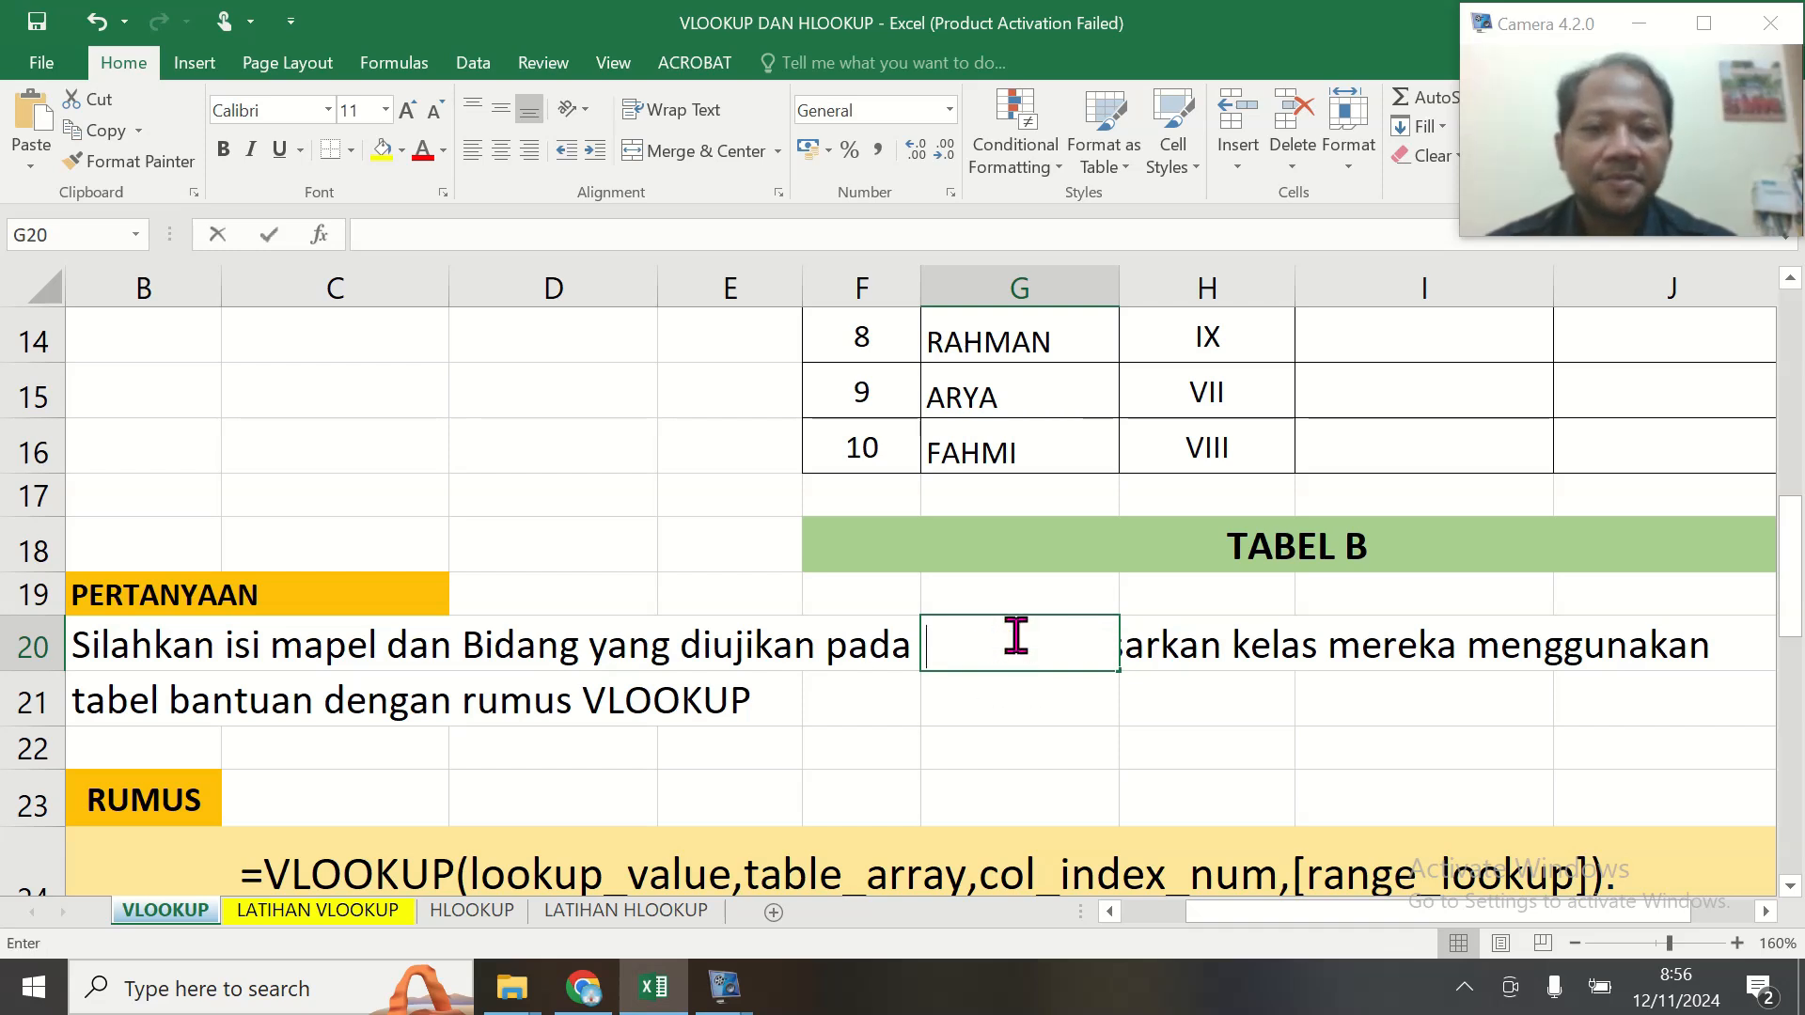
click(1031, 709)
double_click(131, 645)
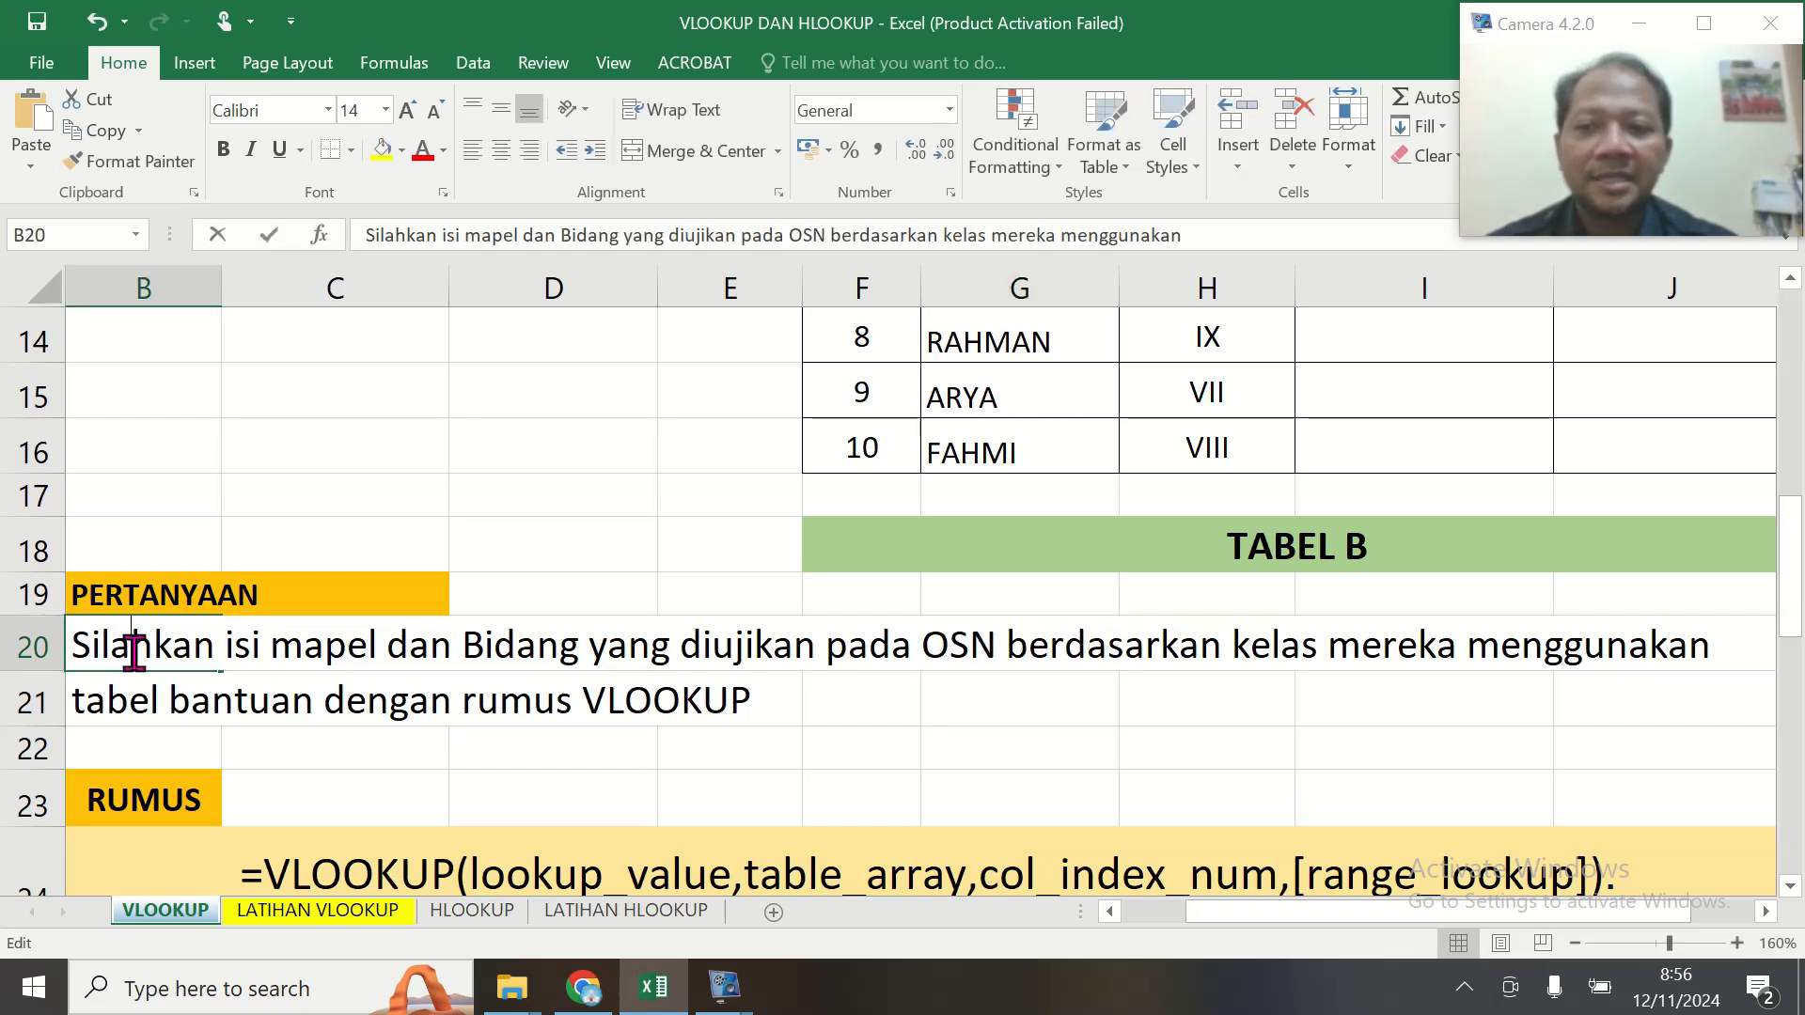
drag(1018, 646, 1318, 646)
click(223, 149)
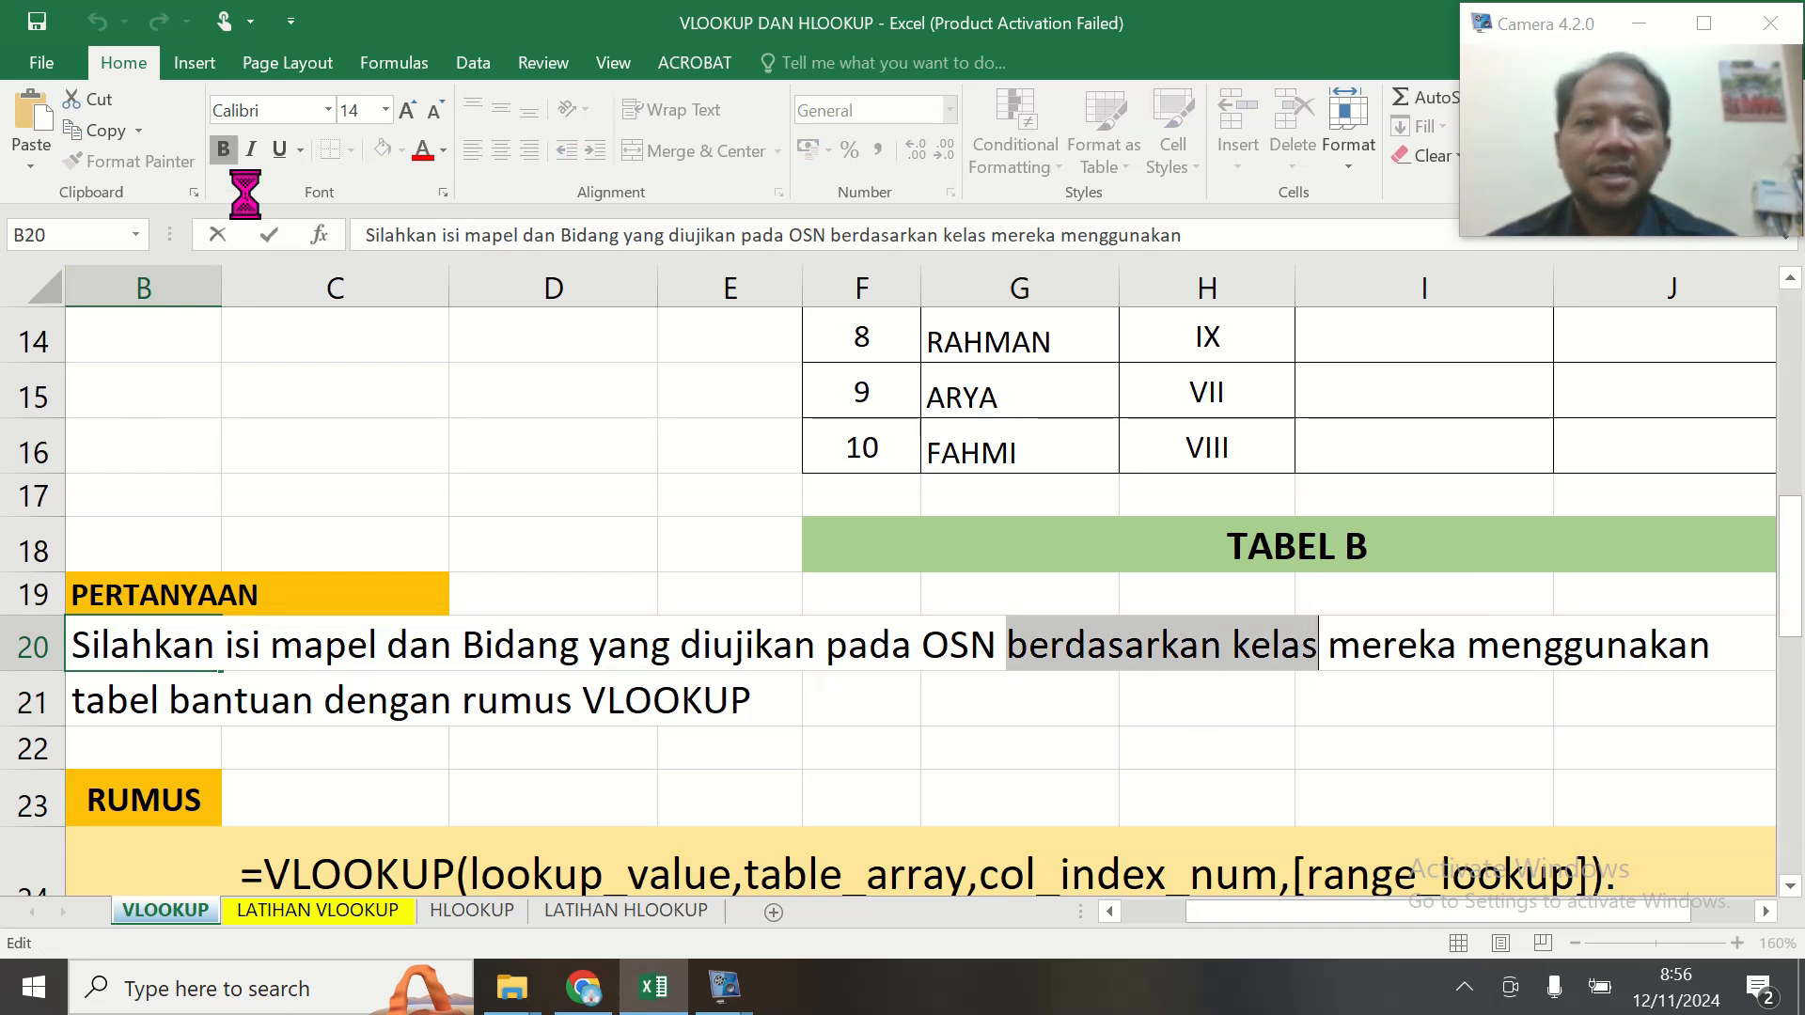
click(1196, 793)
click(1210, 752)
Review TABEL A, TABEL B, the question and the VLOOKUP syntax under RUMUS
scroll(1231, 752, up, 4)
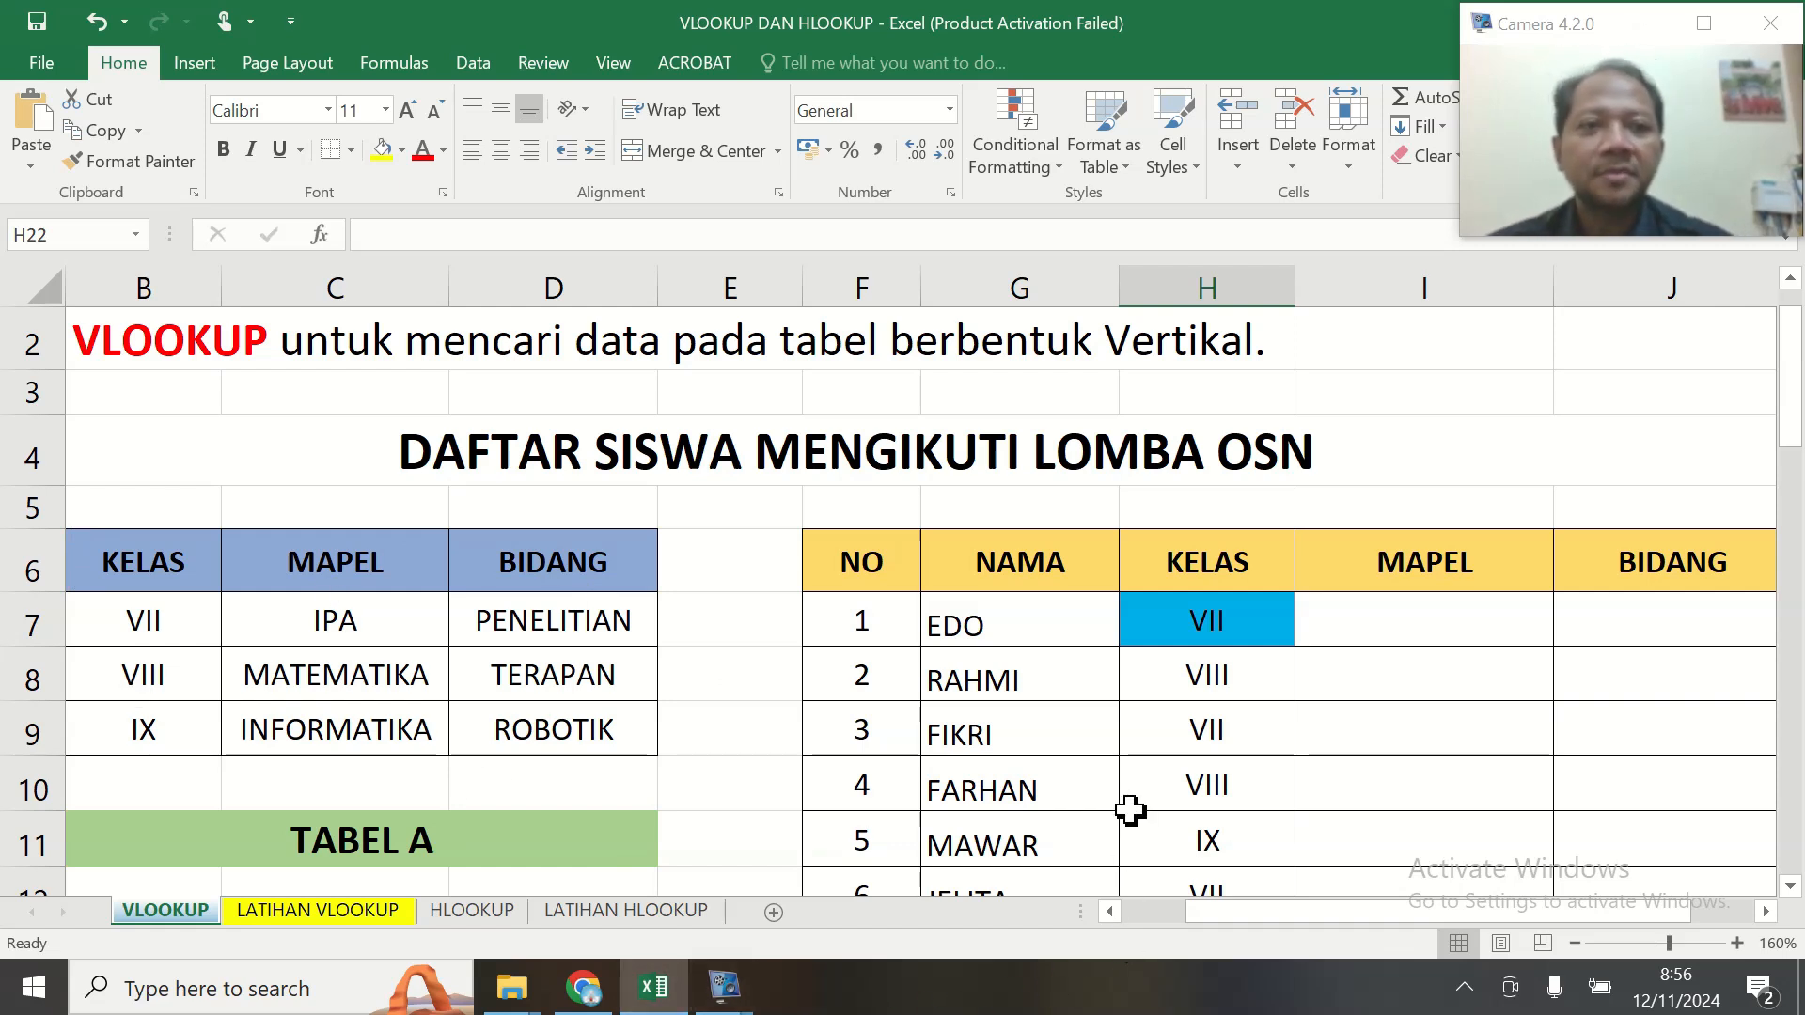
scroll(1124, 812, down, 6)
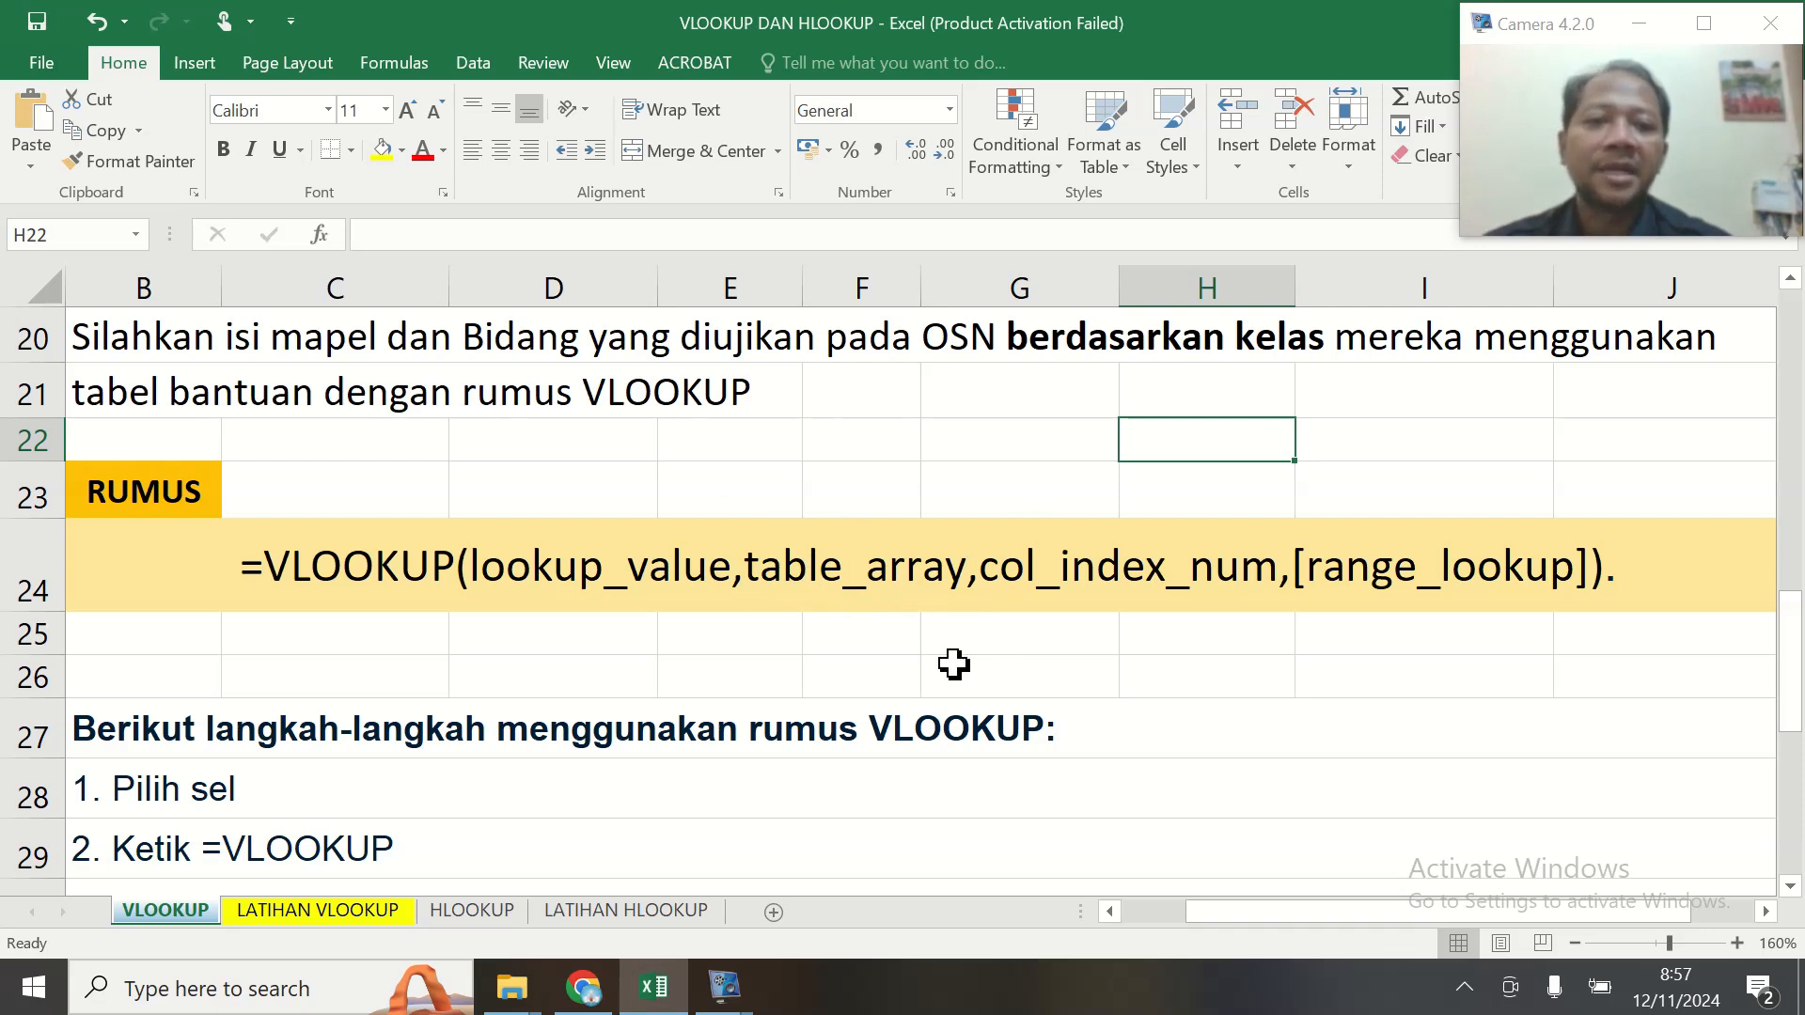
scroll(950, 656, up, 4)
scroll(933, 748, up, 1)
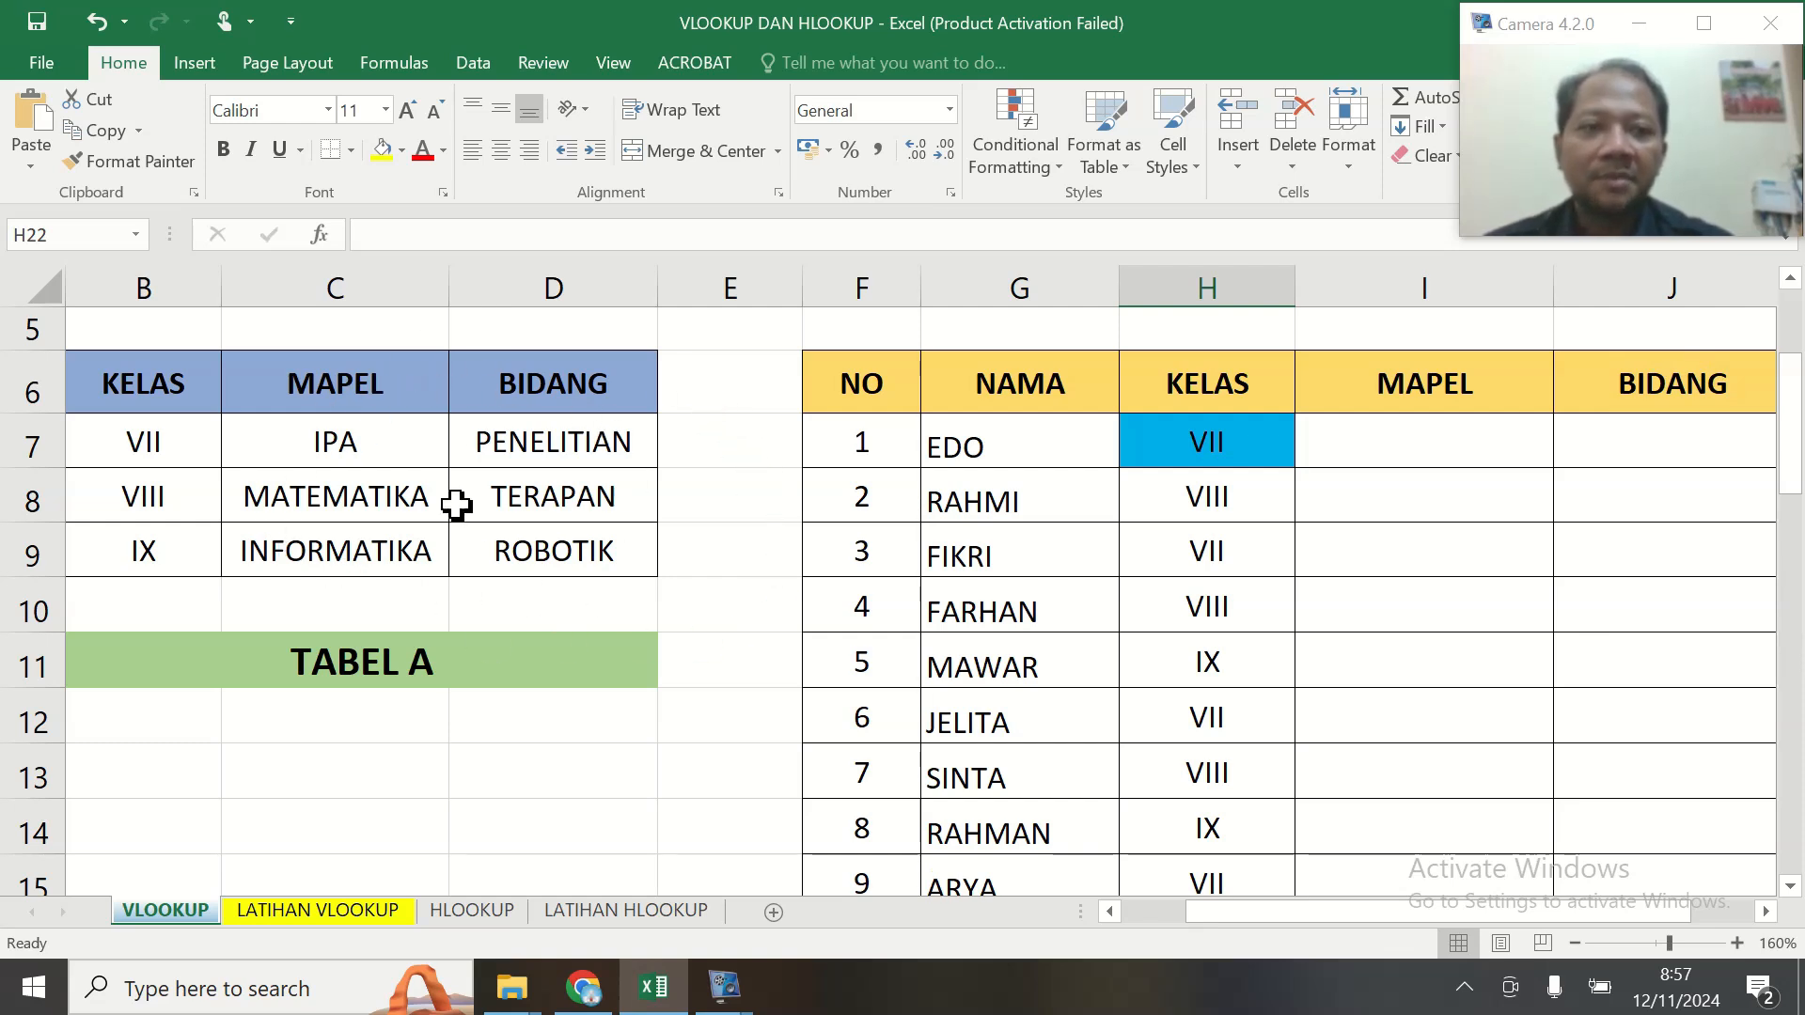
scroll(1274, 775, down, 1)
scroll(1275, 774, up, 2)
scroll(1217, 785, down, 5)
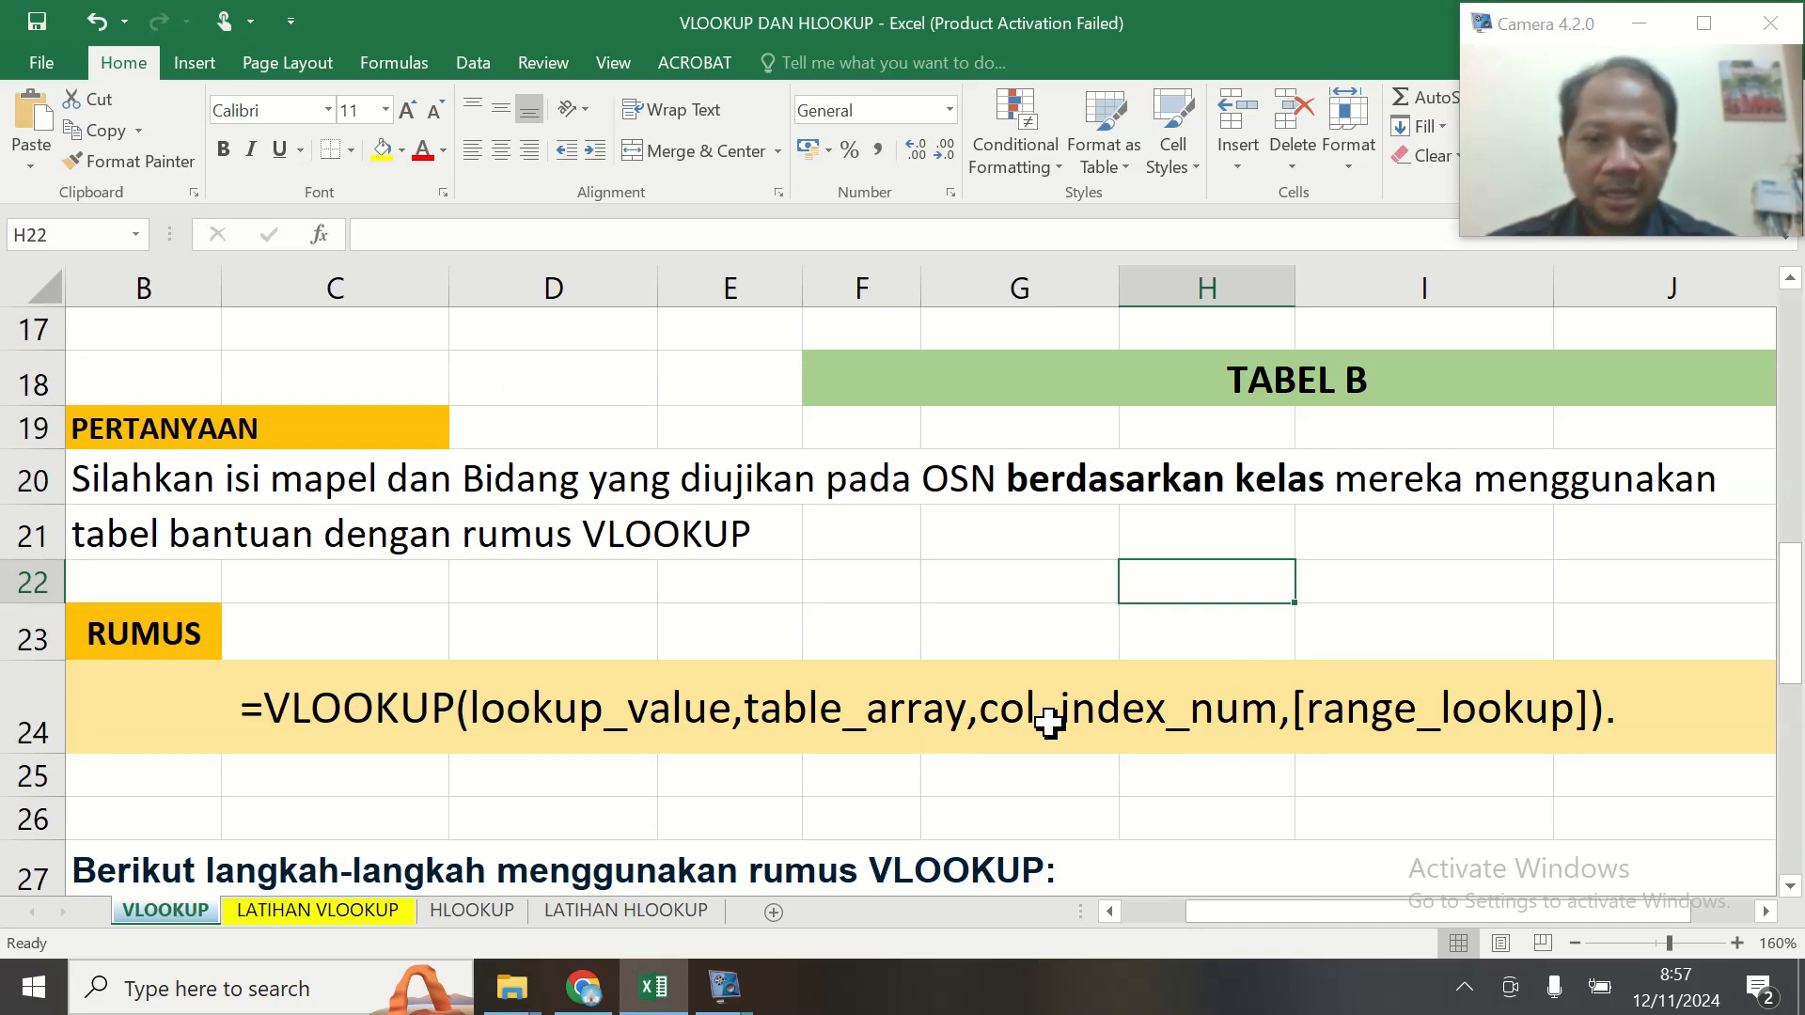
Number the KELAS, MAPEL and BIDANG columns of TABEL A by entering 1, 2 and 3 in B5, C5 and D5
scroll(1154, 747, up, 5)
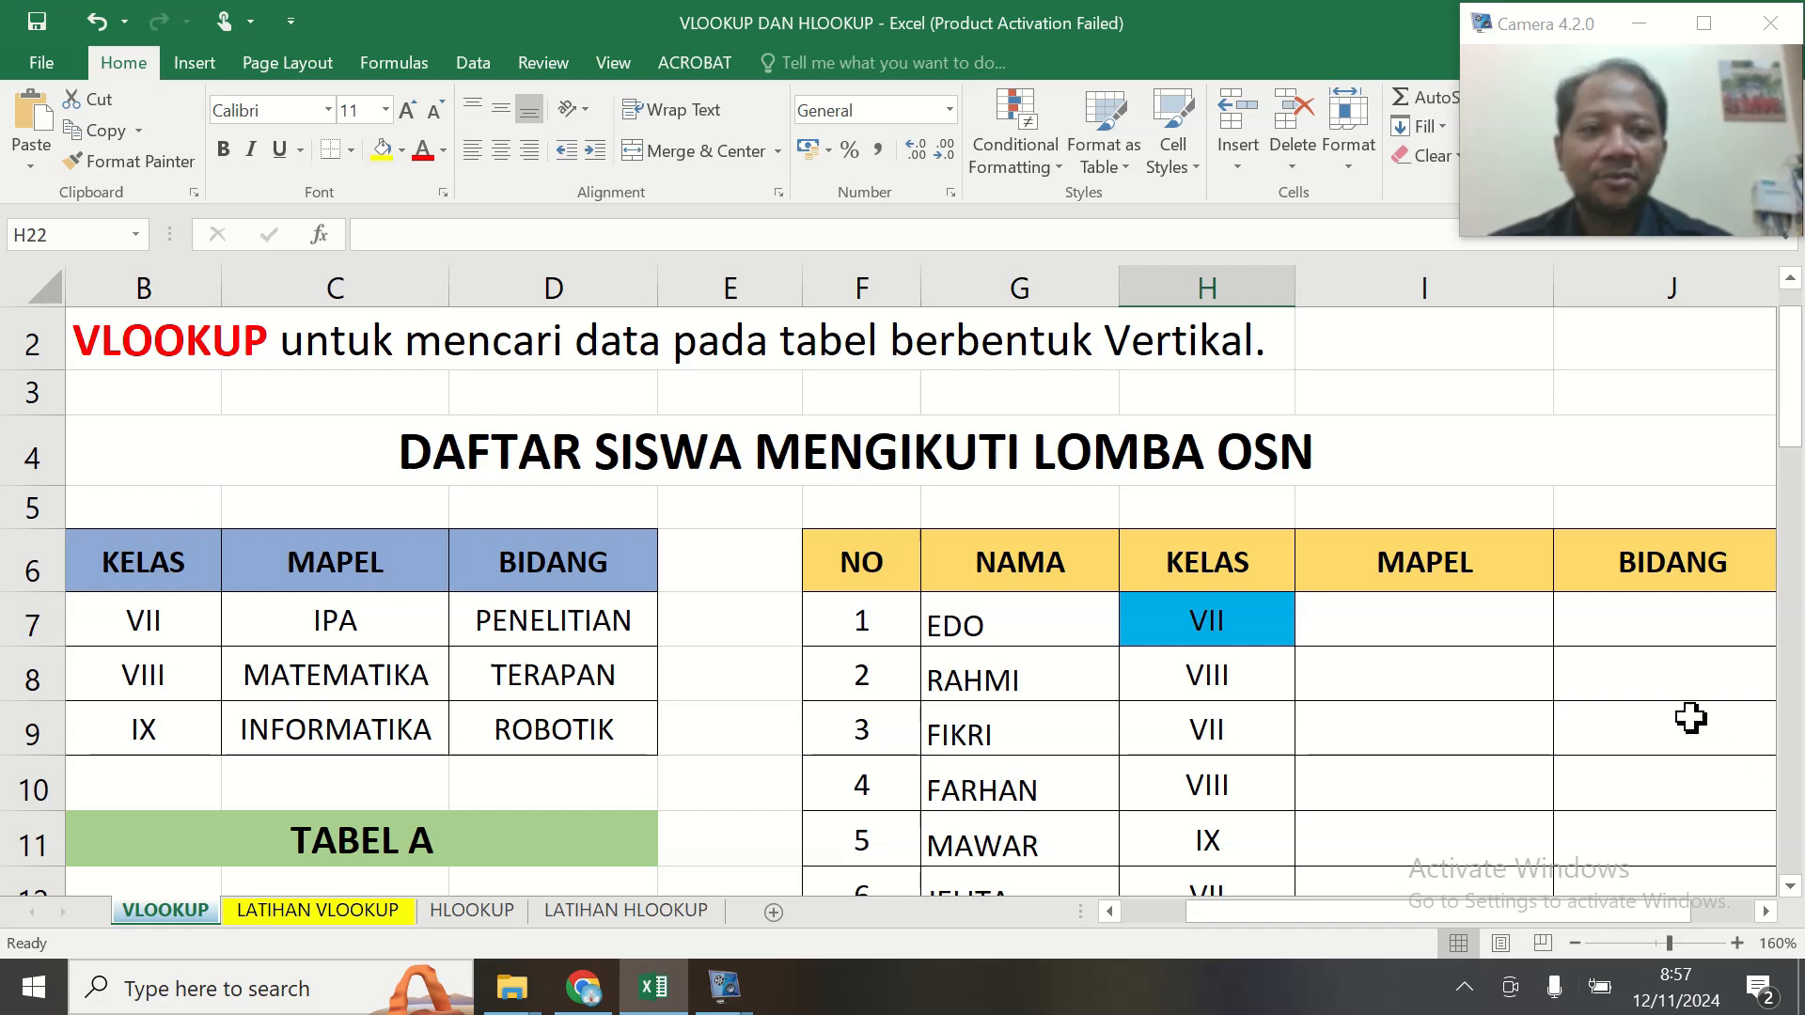
click(175, 514)
text(1)
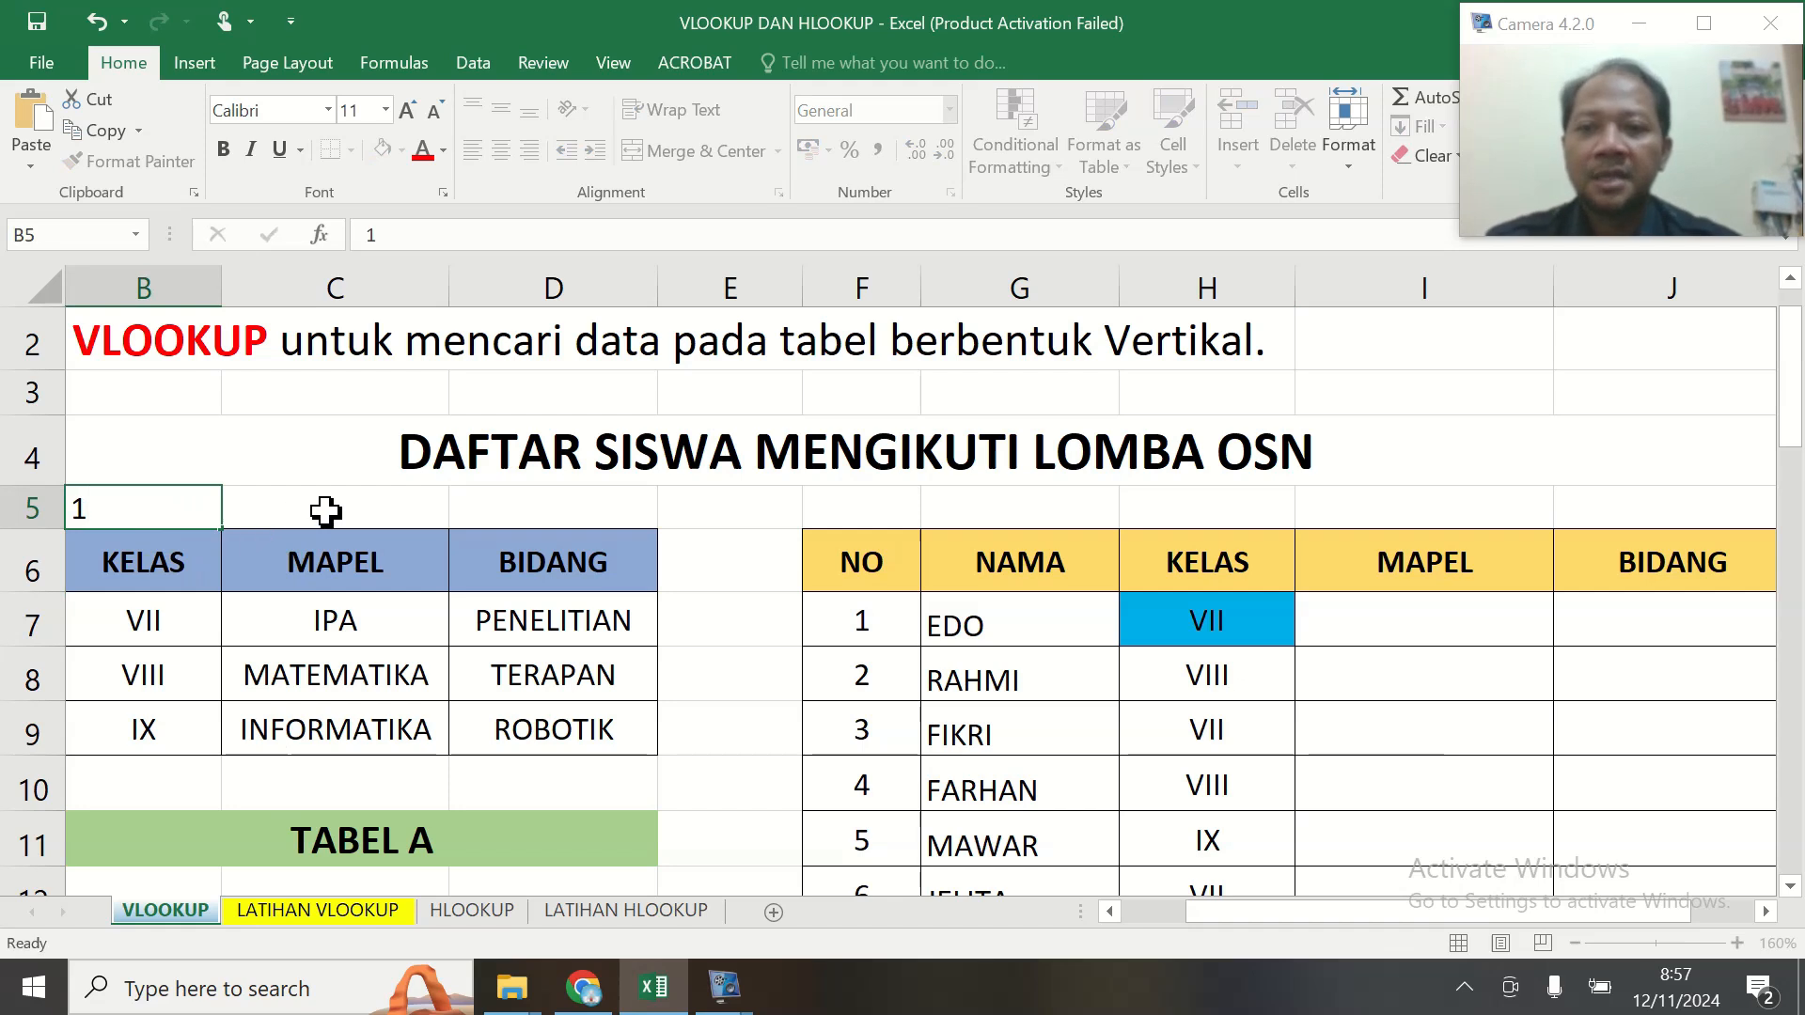
click(338, 512)
text(2)
click(564, 513)
text(3)
Center the column numbers in B5:D5 horizontally
click(130, 508)
drag(131, 508, 645, 507)
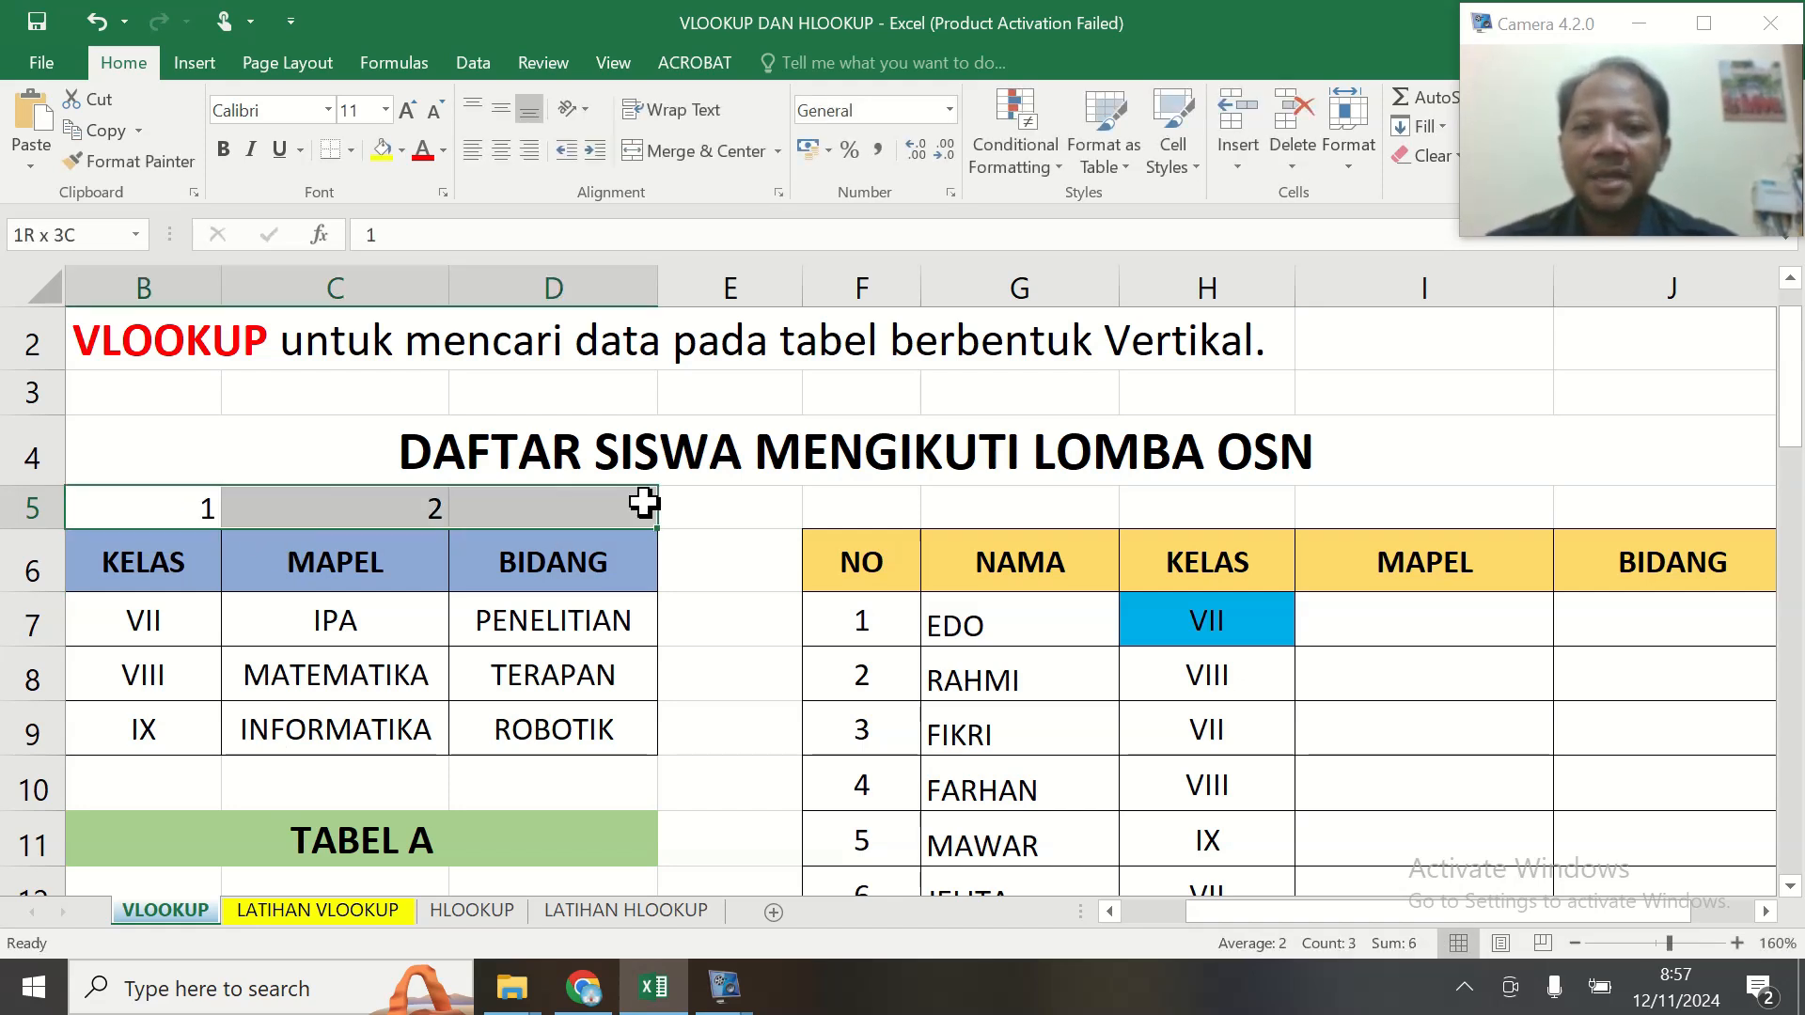
click(501, 150)
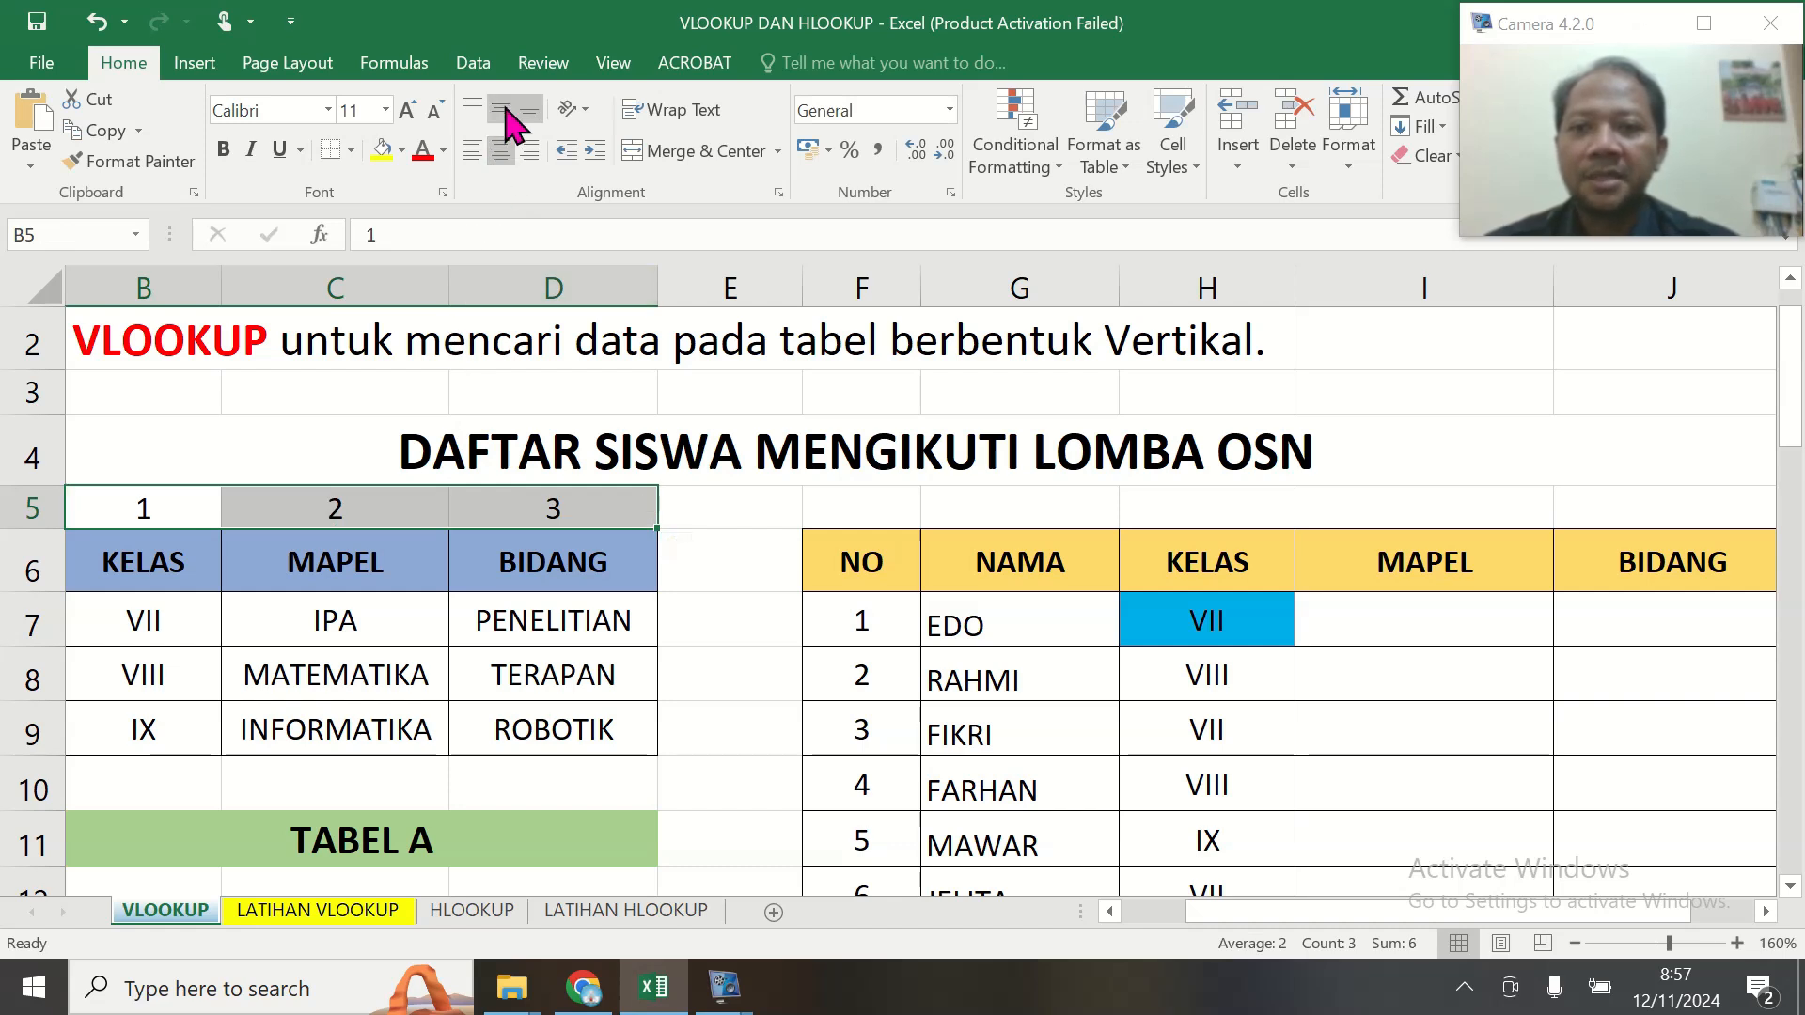
click(675, 549)
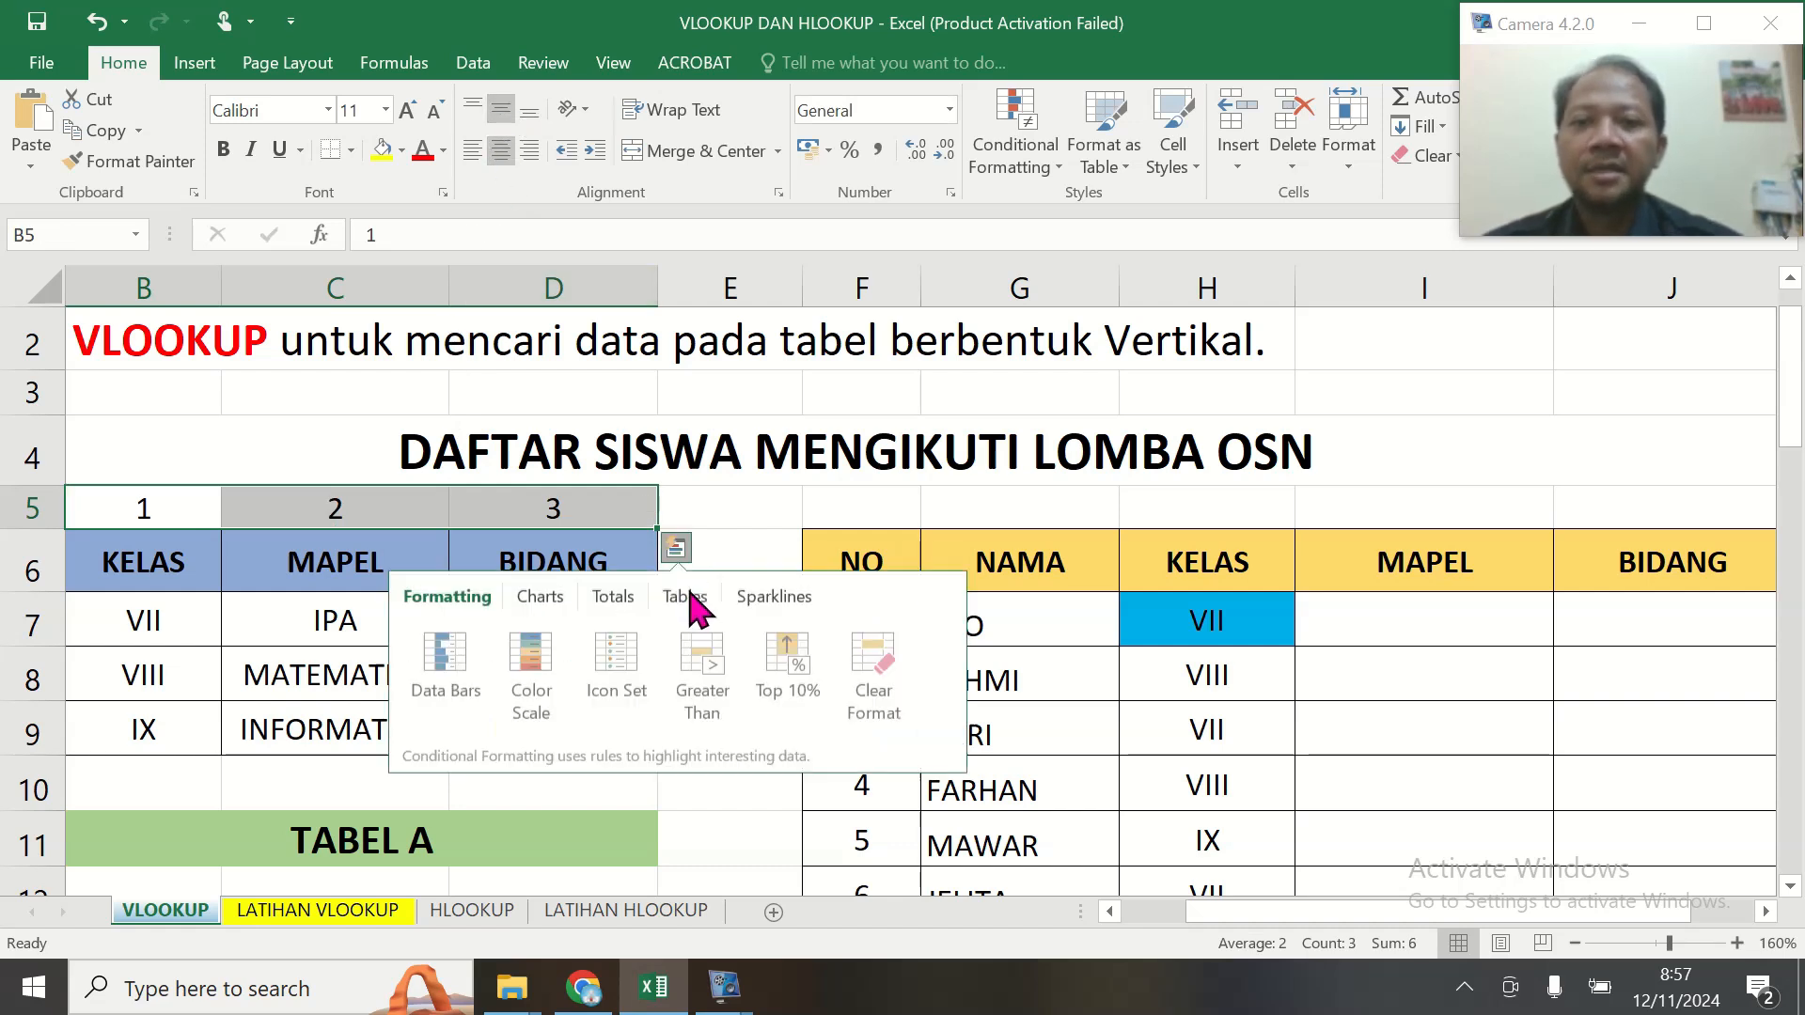
click(750, 514)
key(Down)
key(Down)
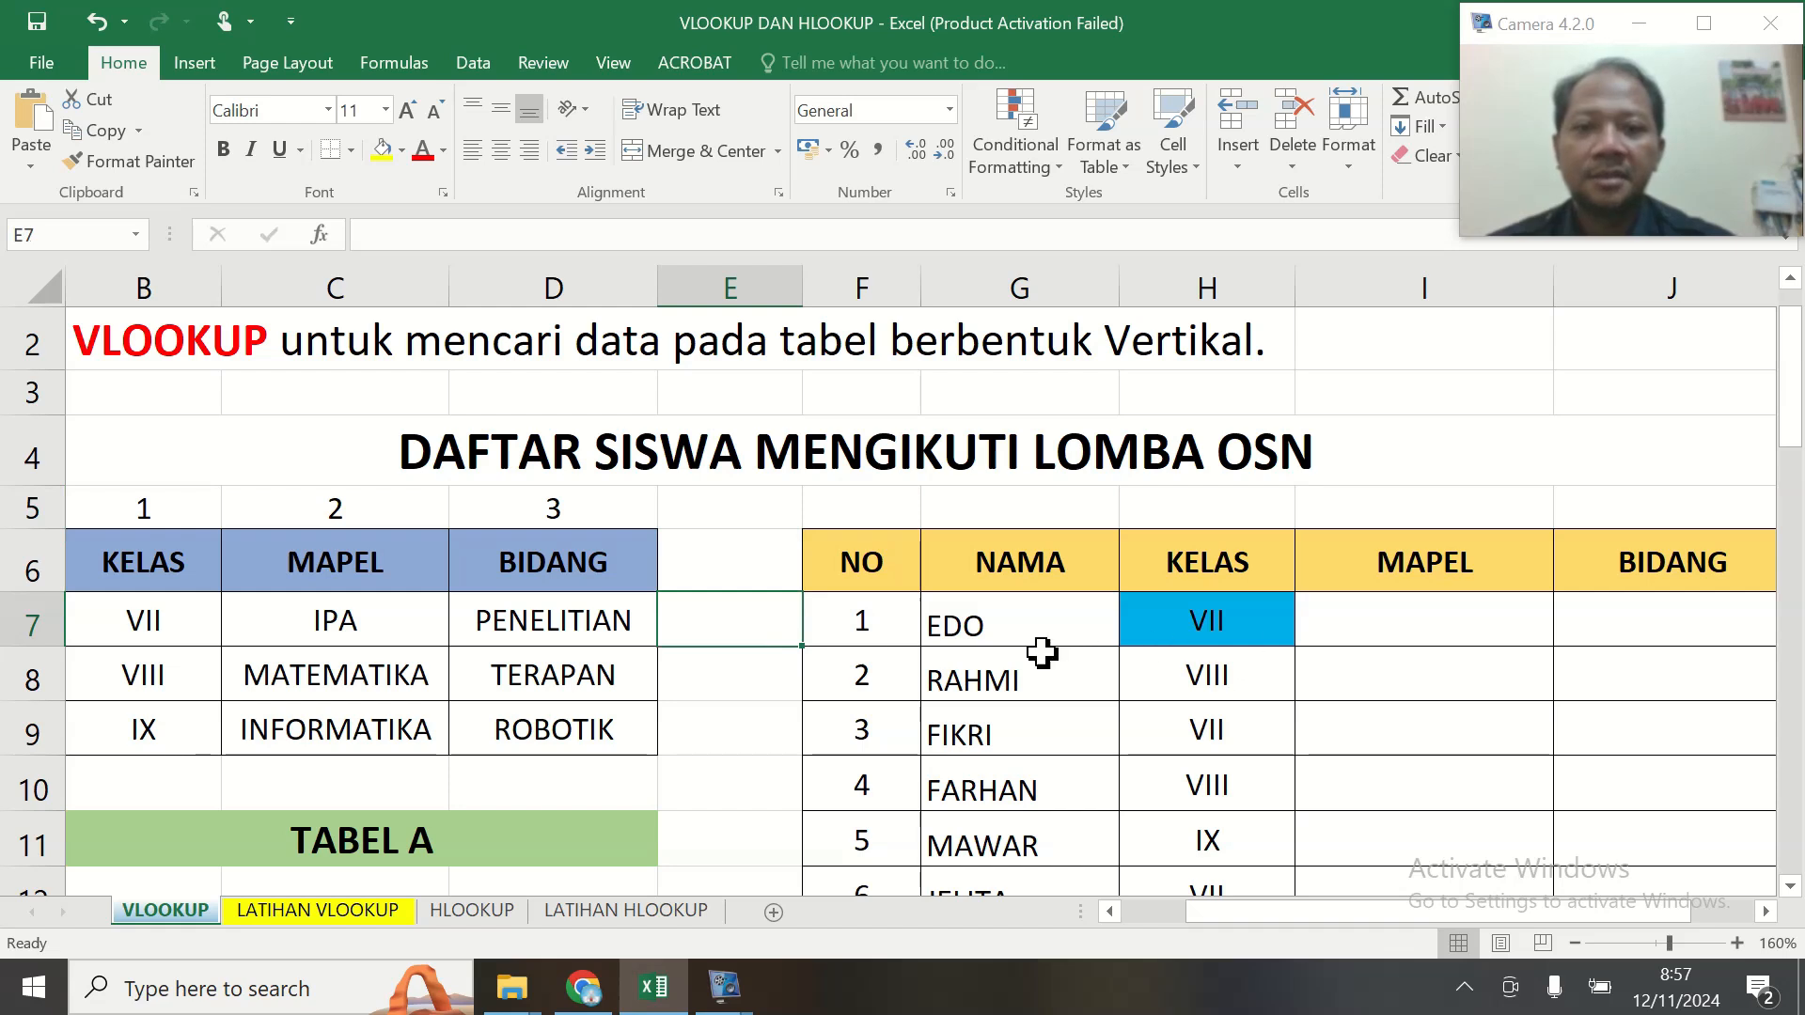
Examine the column numbers above TABEL A and compare them with the arguments of the VLOOKUP syntax
click(141, 505)
click(391, 496)
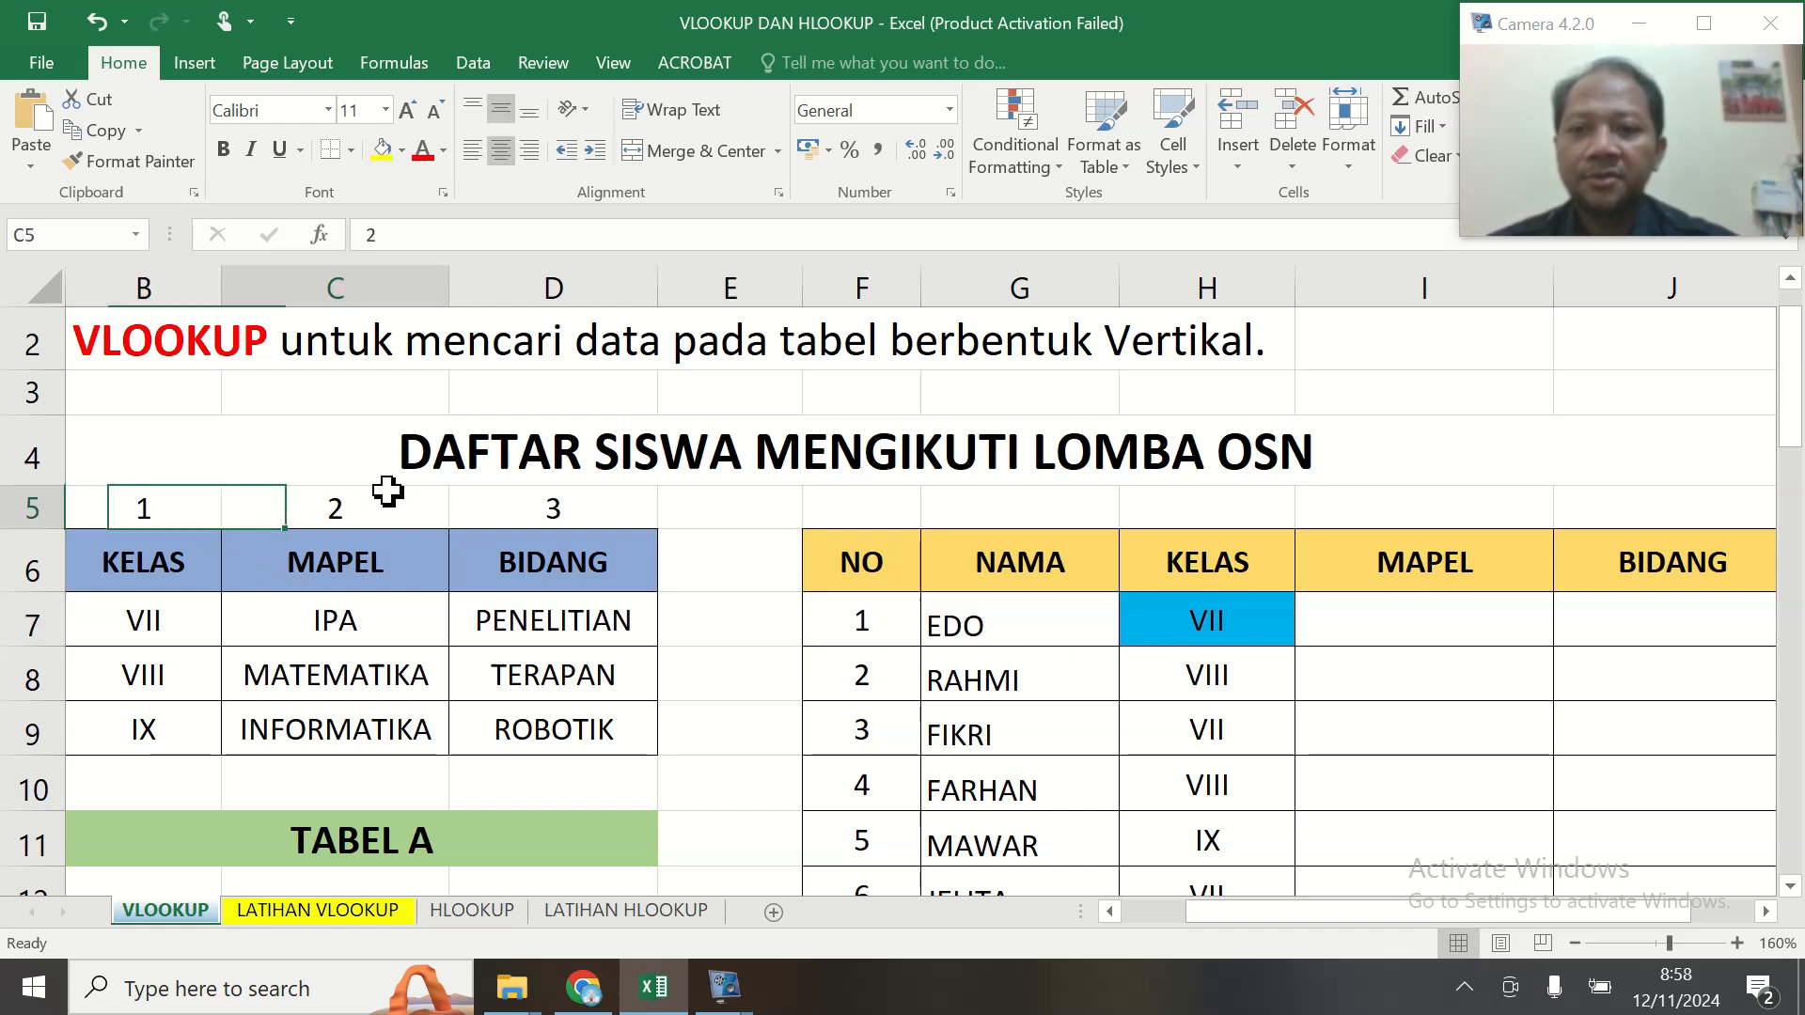
click(598, 509)
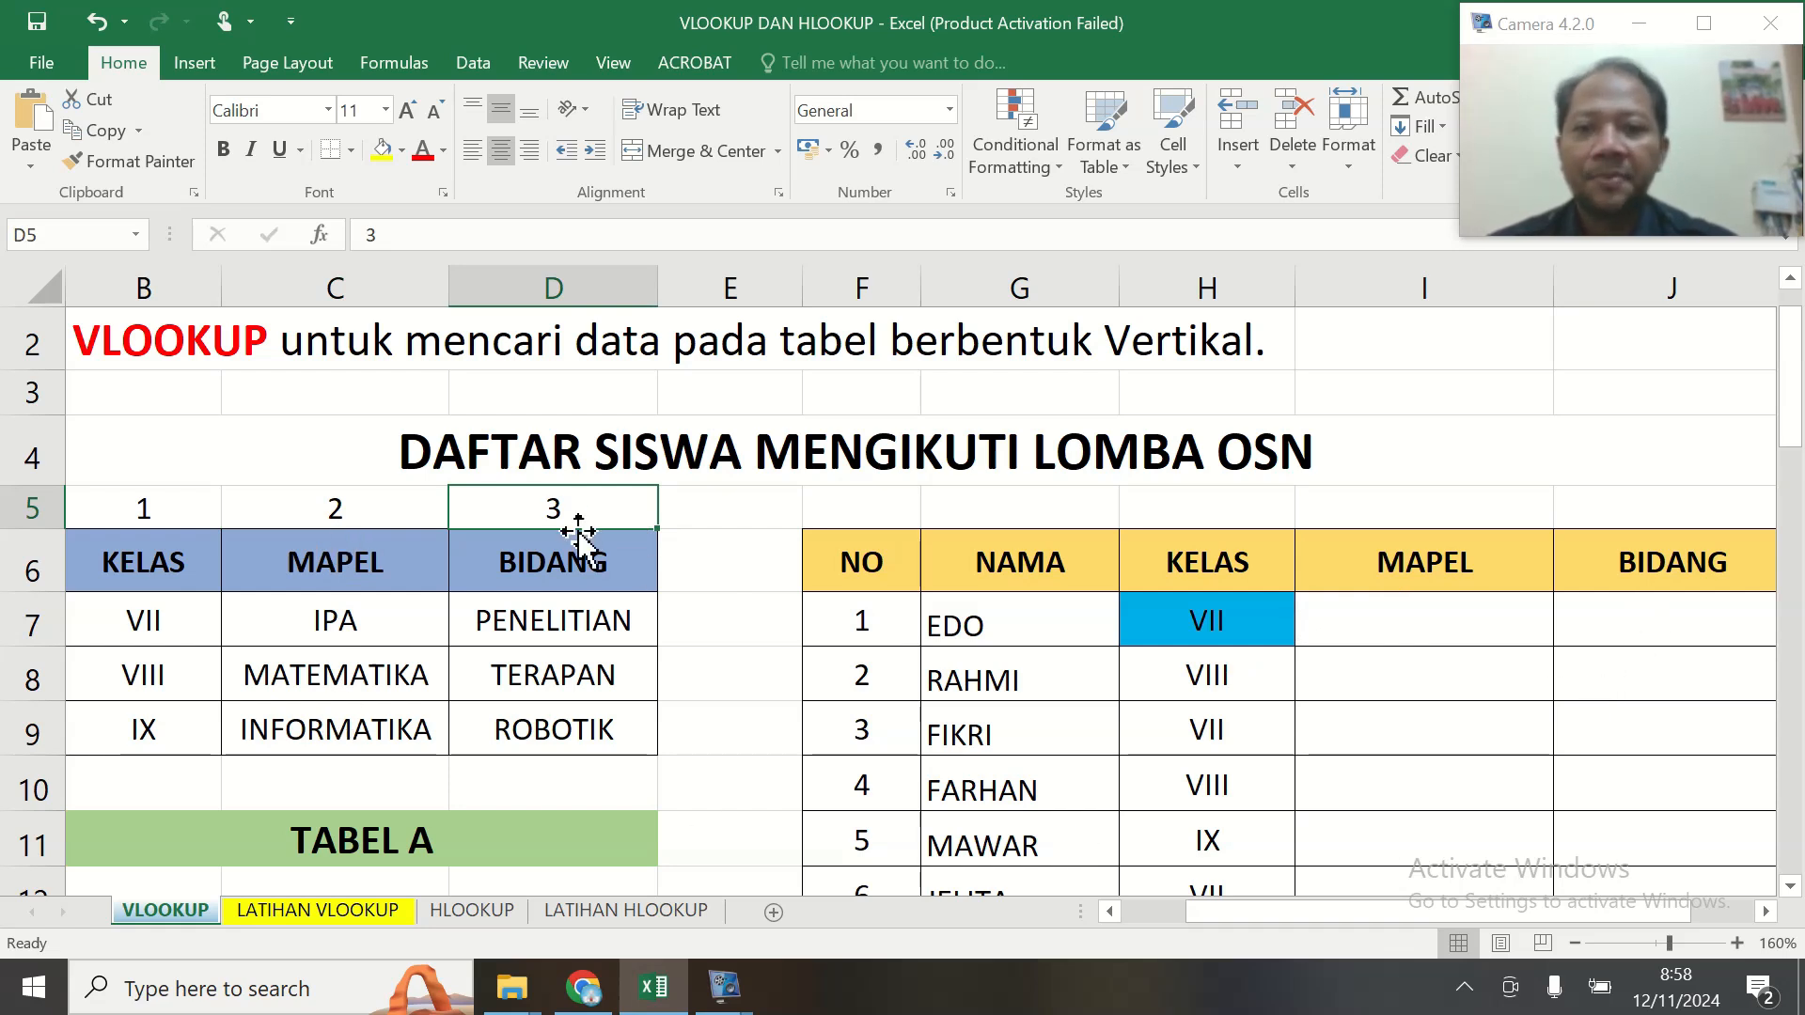
scroll(1079, 676, down, 1)
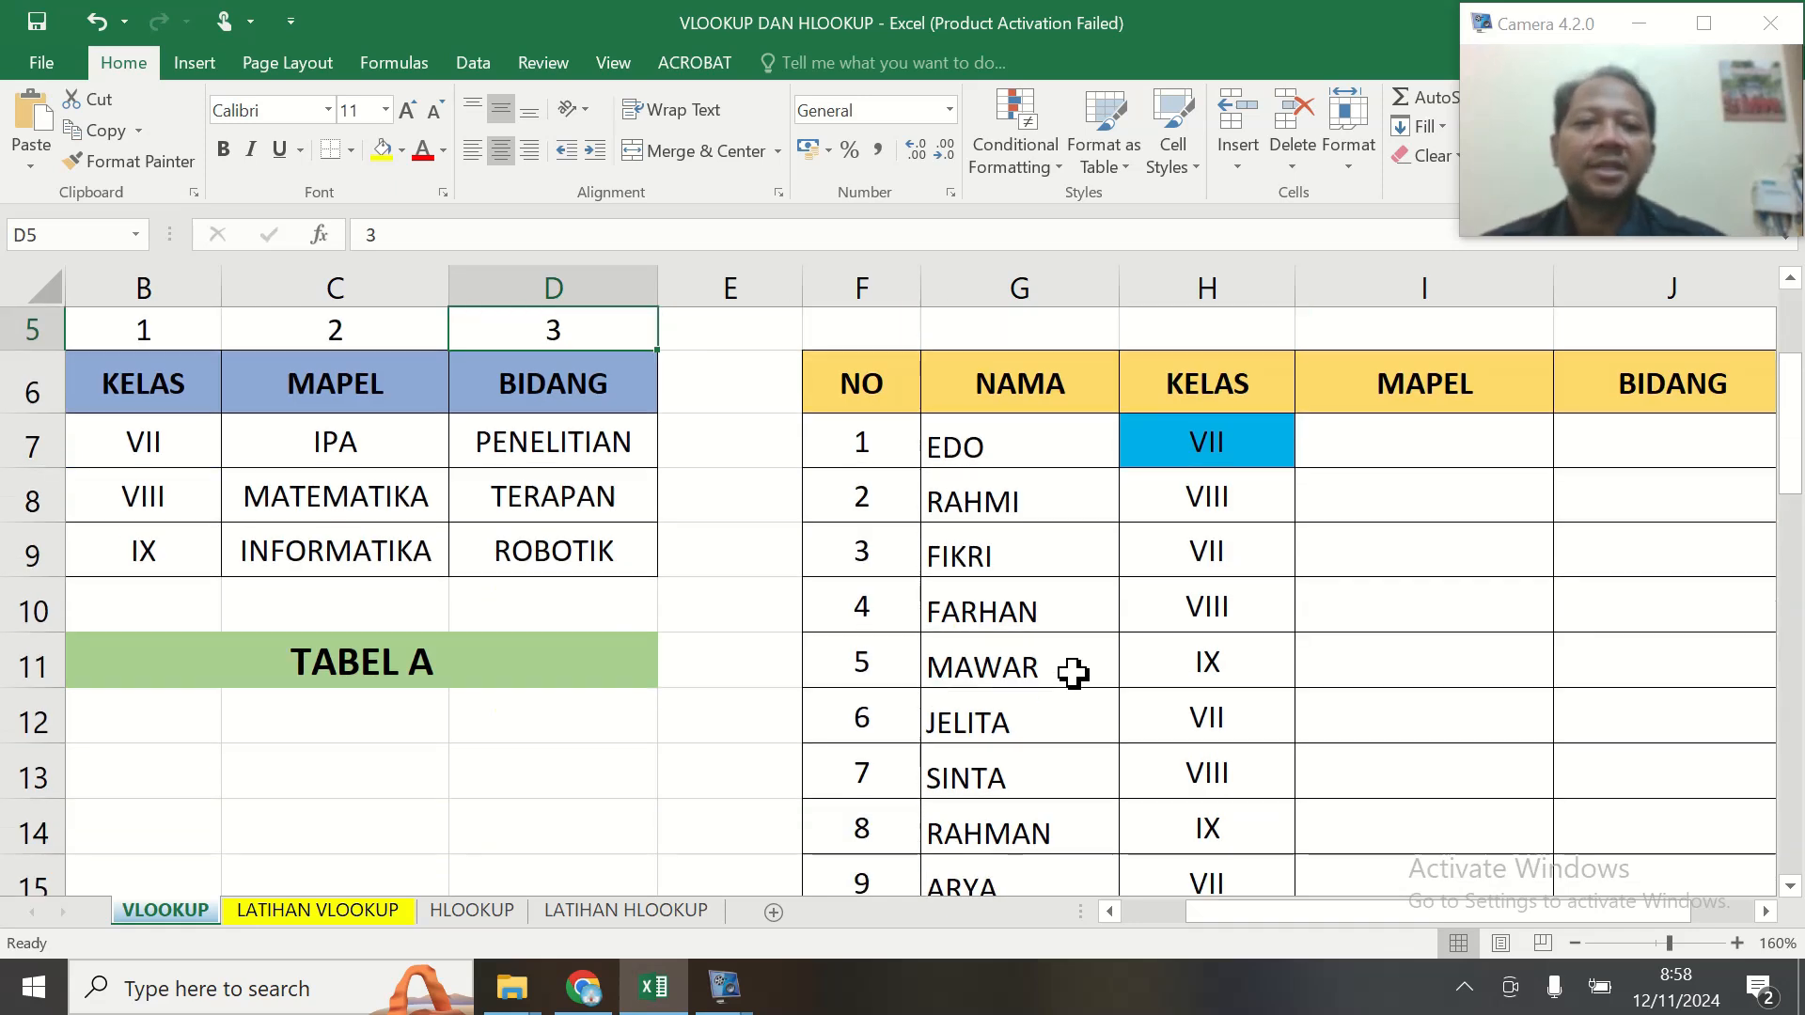
scroll(1260, 621, down, 2)
scroll(1253, 639, down, 3)
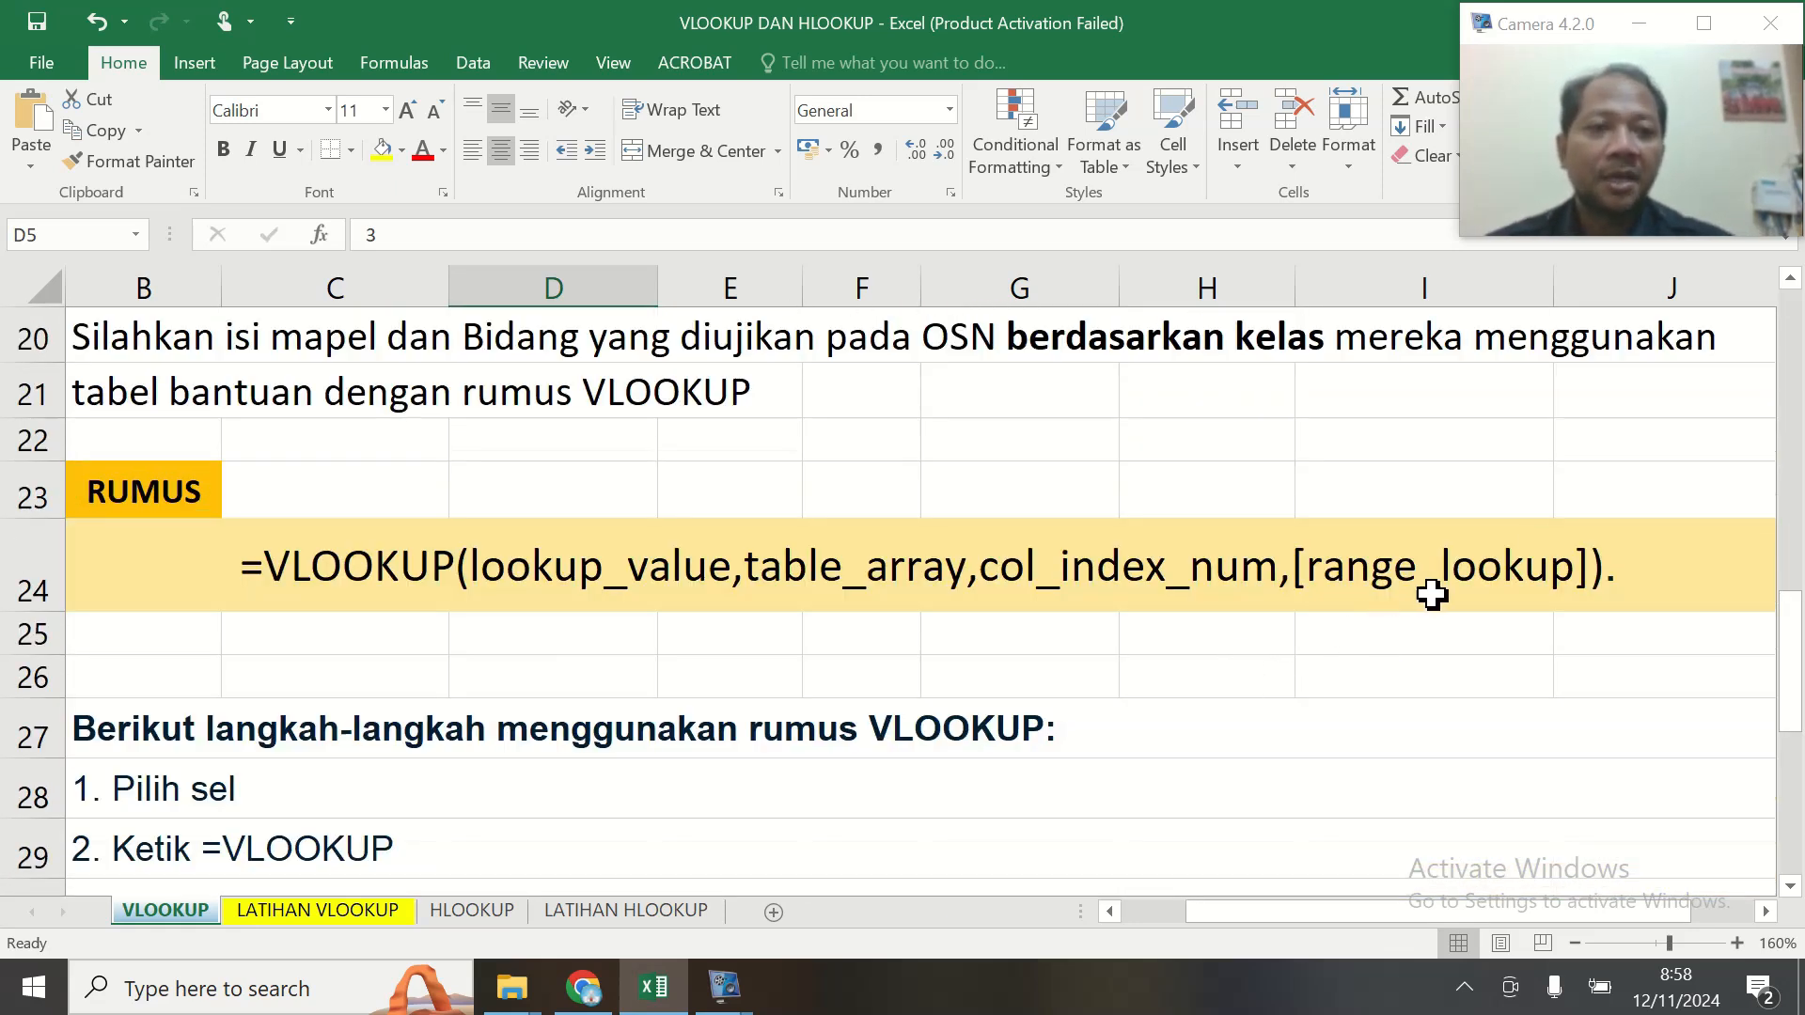
scroll(1406, 693, up, 2)
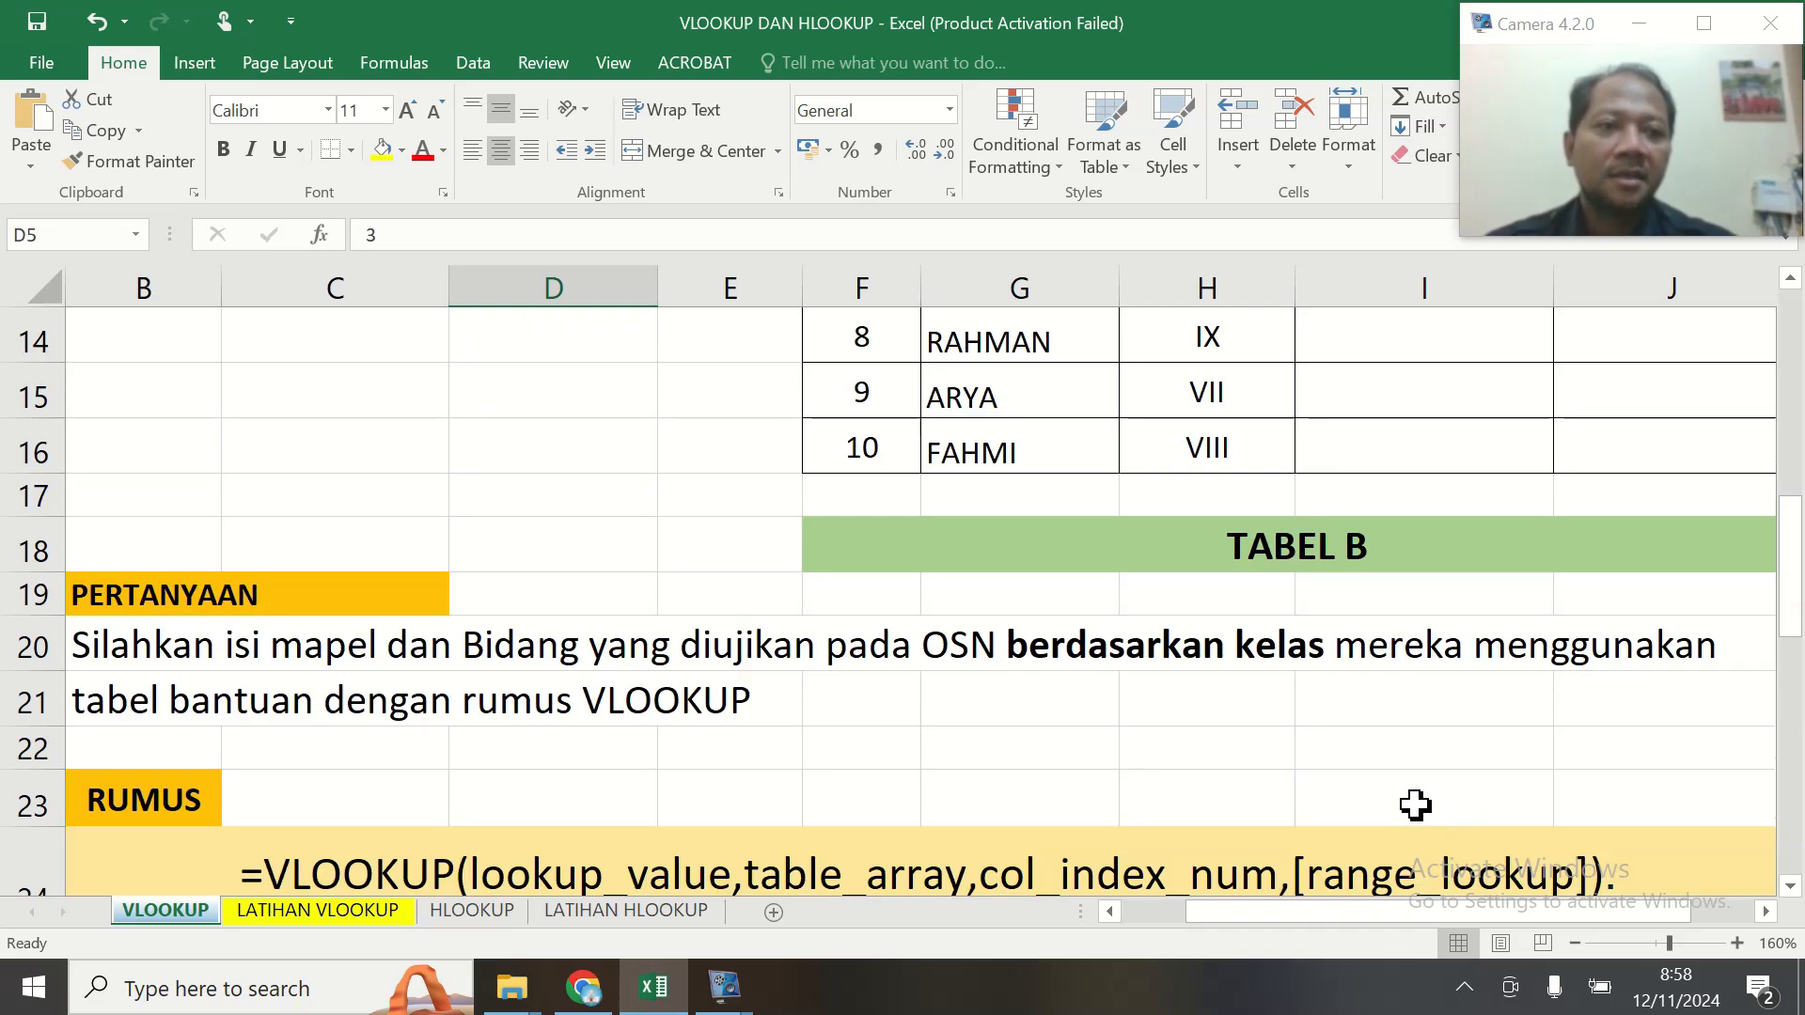
scroll(1244, 758, up, 3)
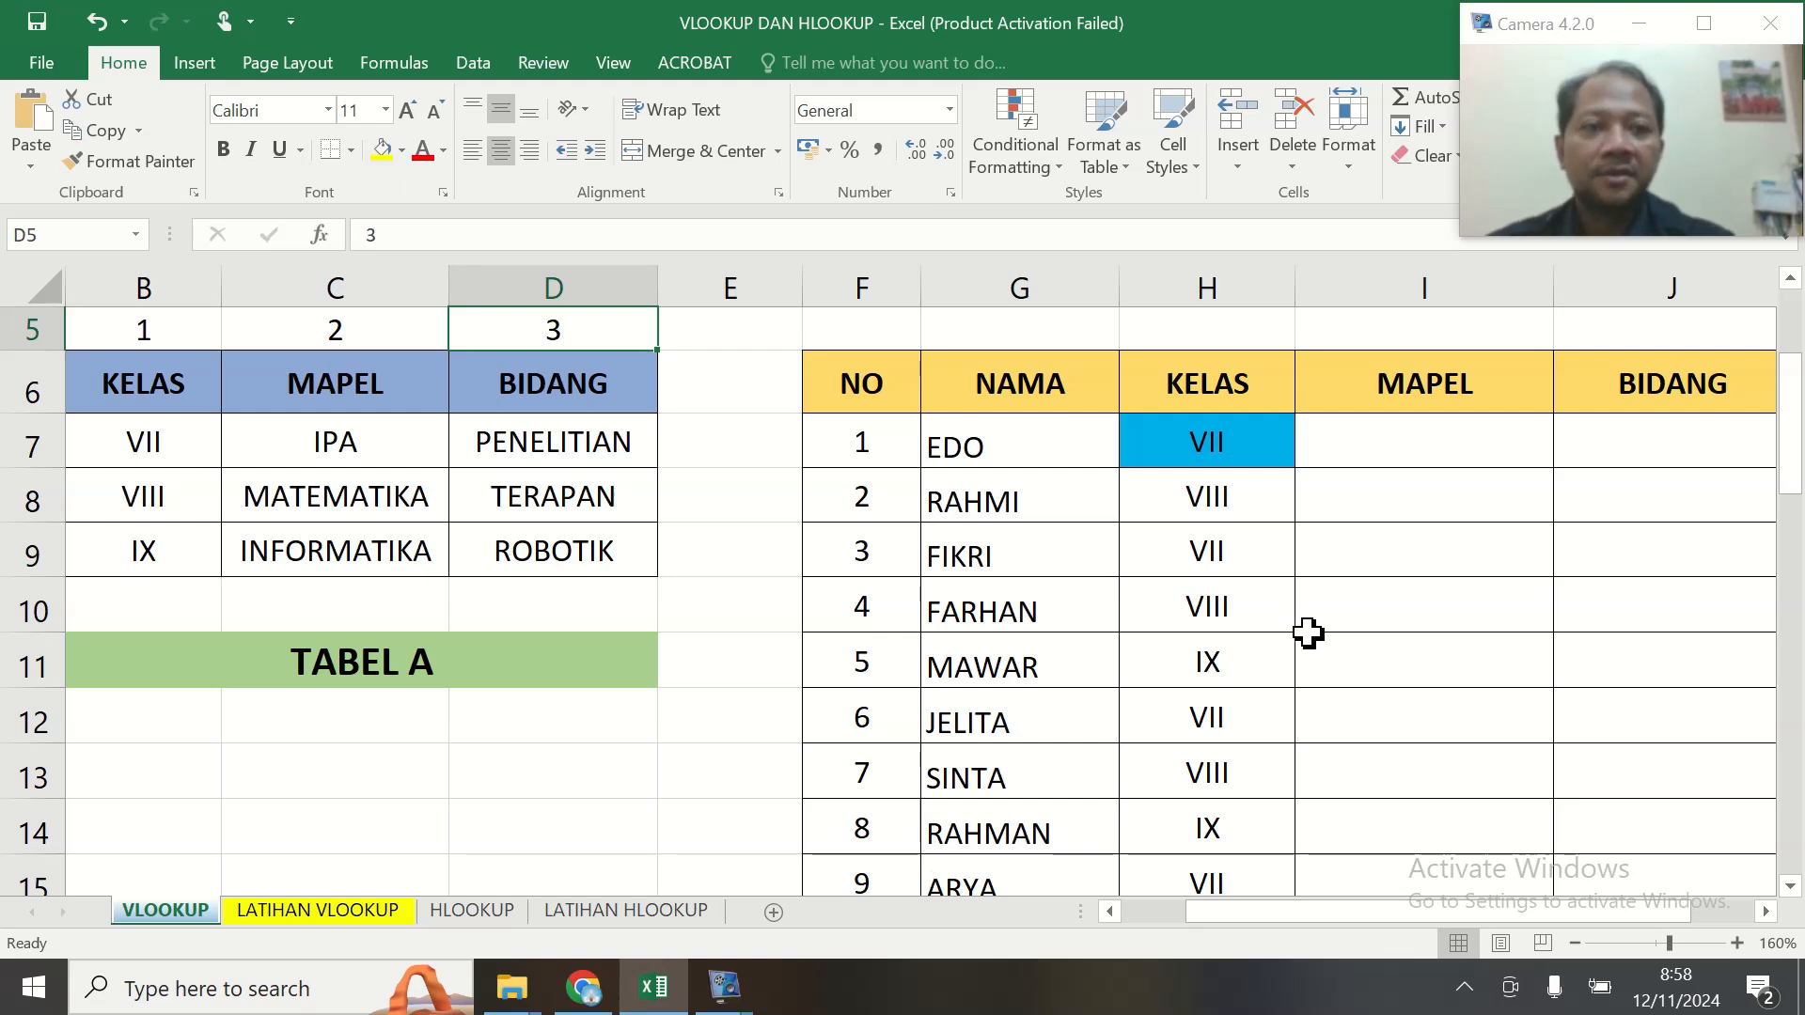
Start a VLOOKUP formula in the first MAPEL cell, I7, with H7 as the lookup value
click(1410, 448)
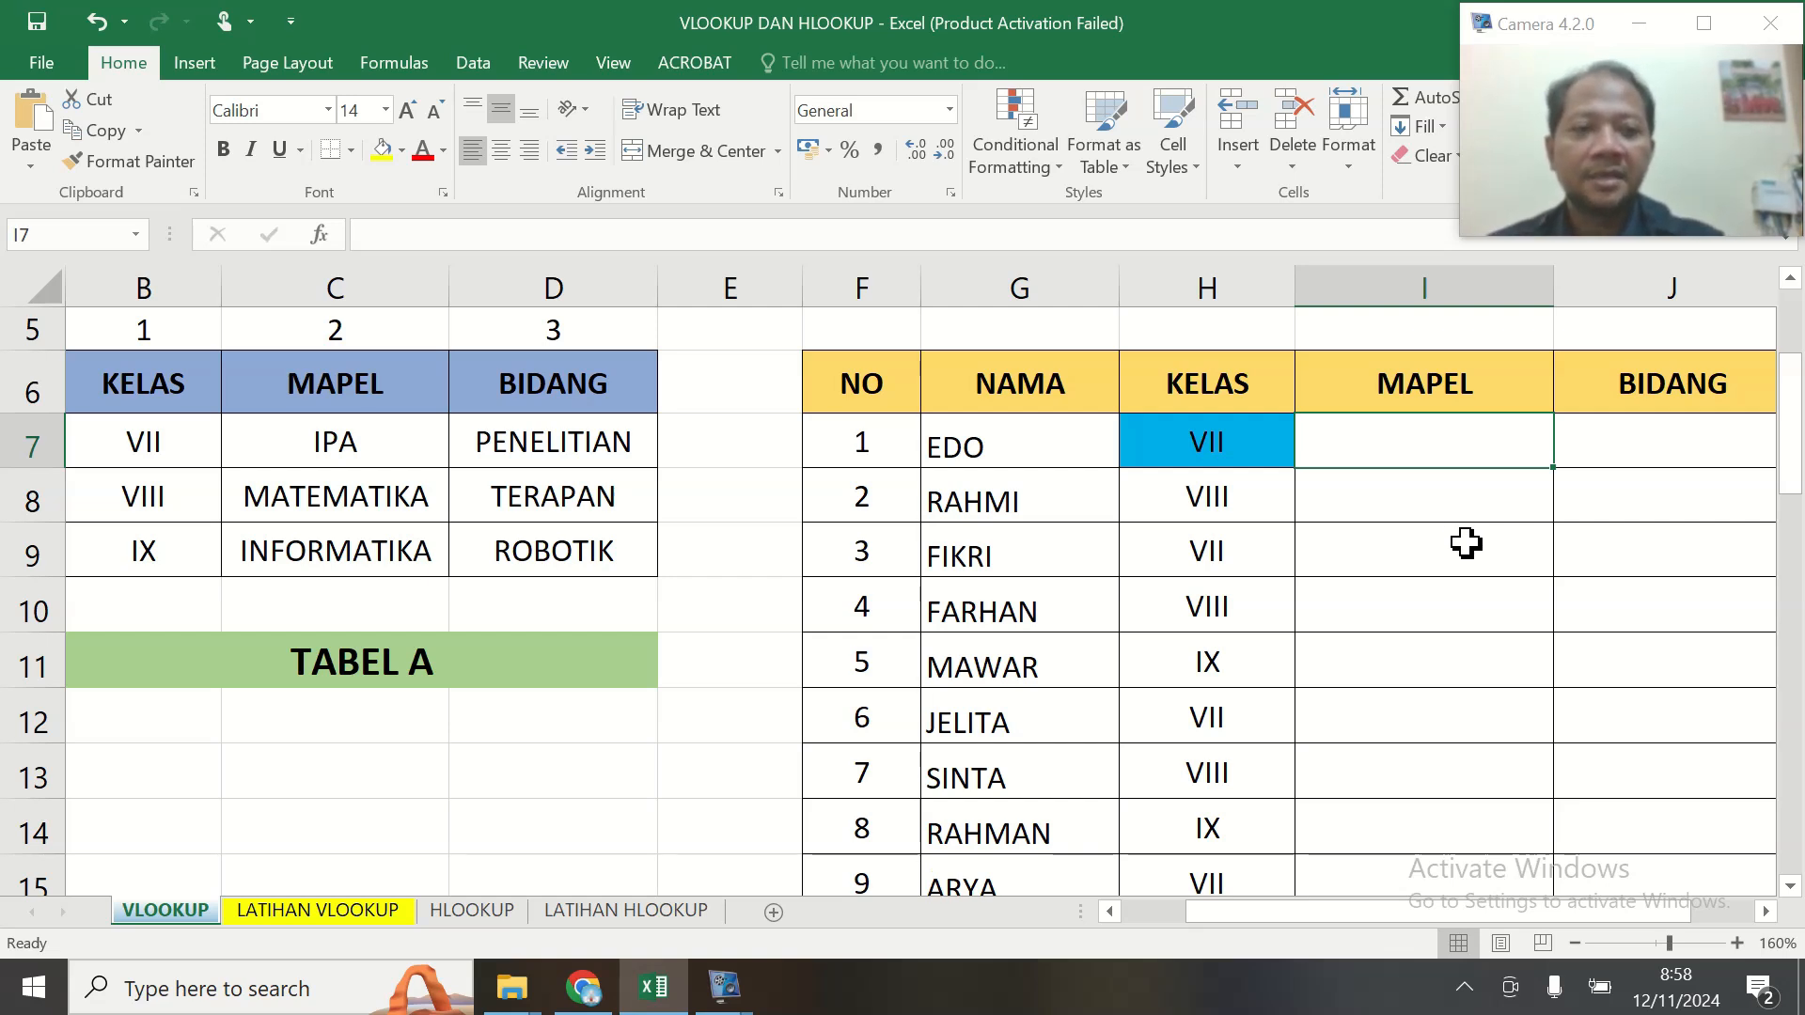
text(=)
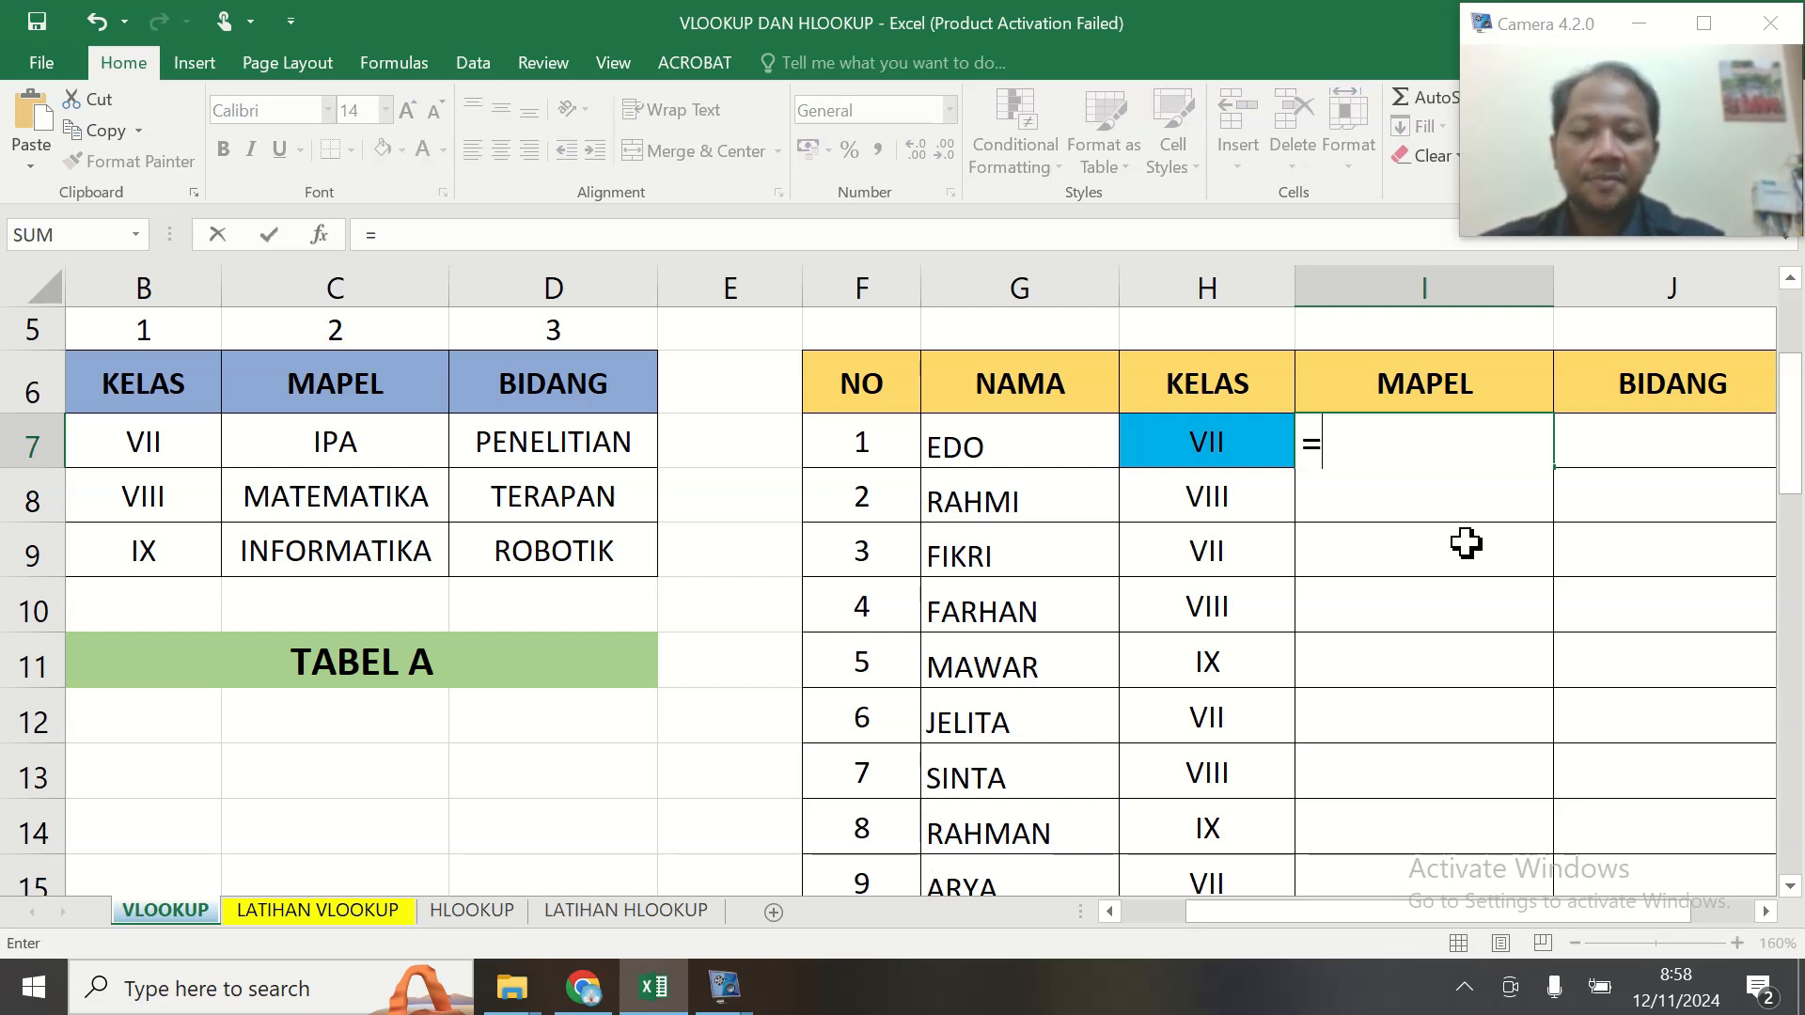
text(VLOO)
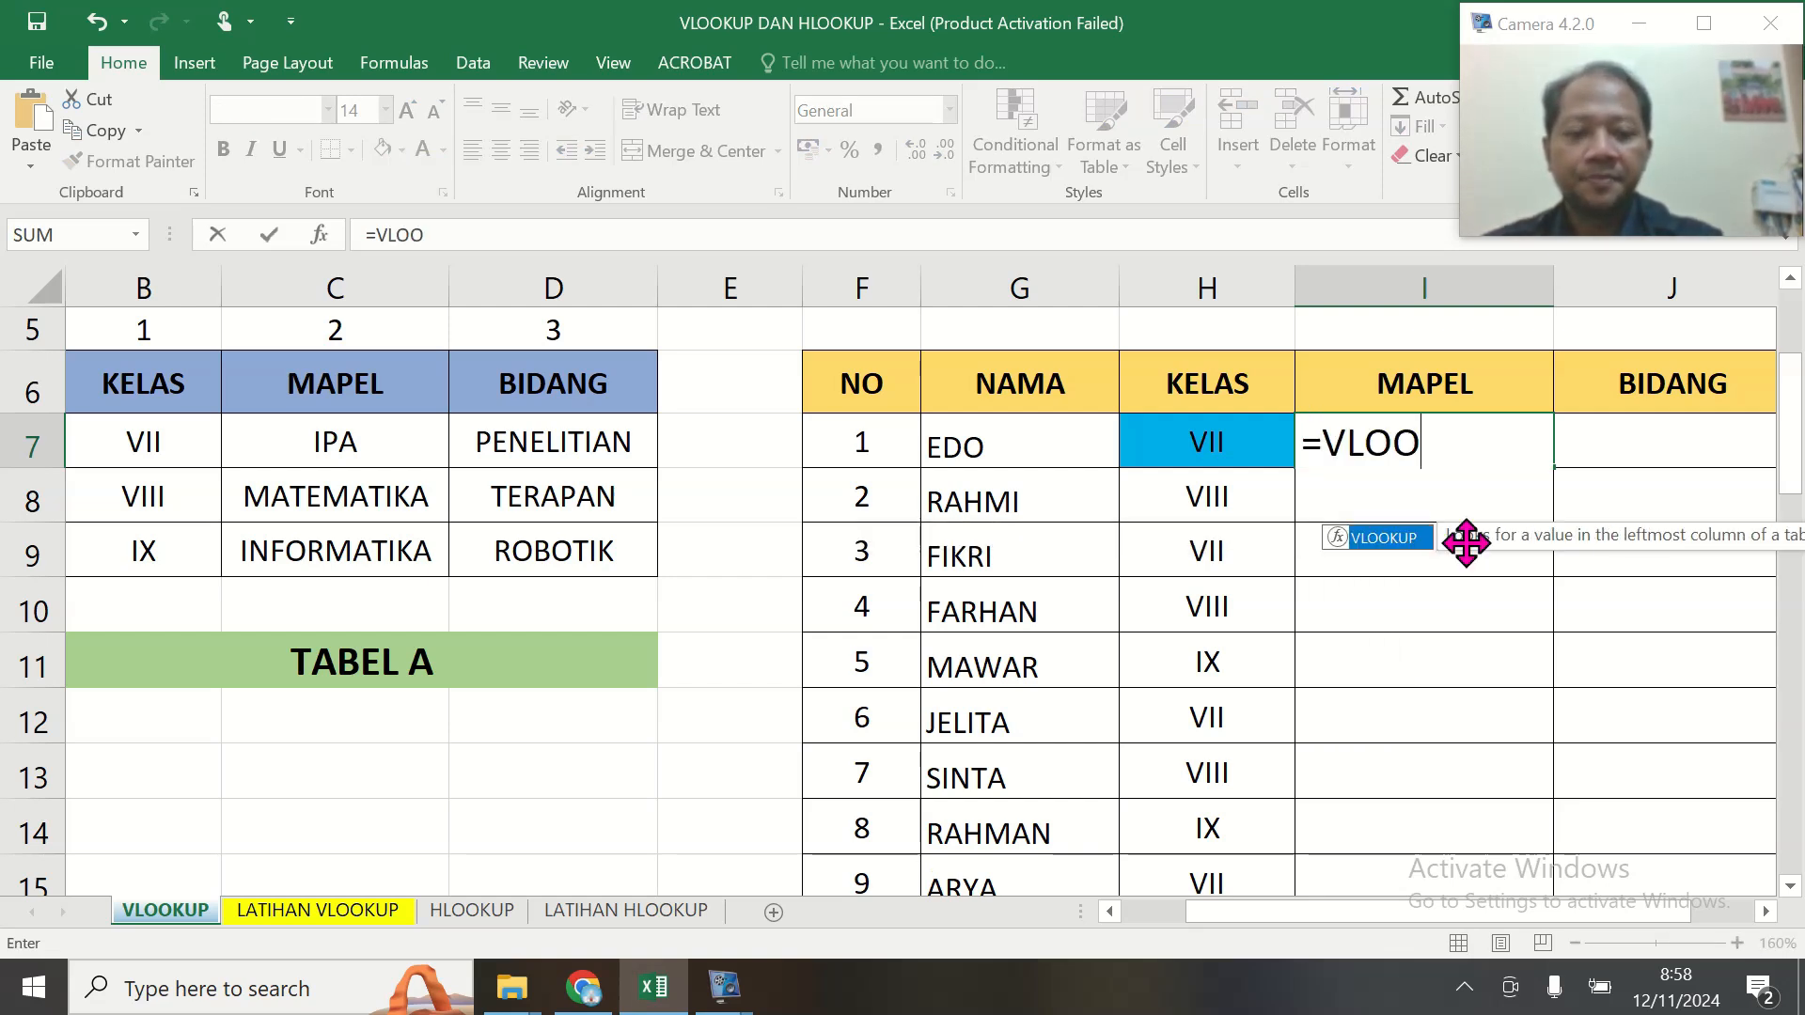
text(KUP)
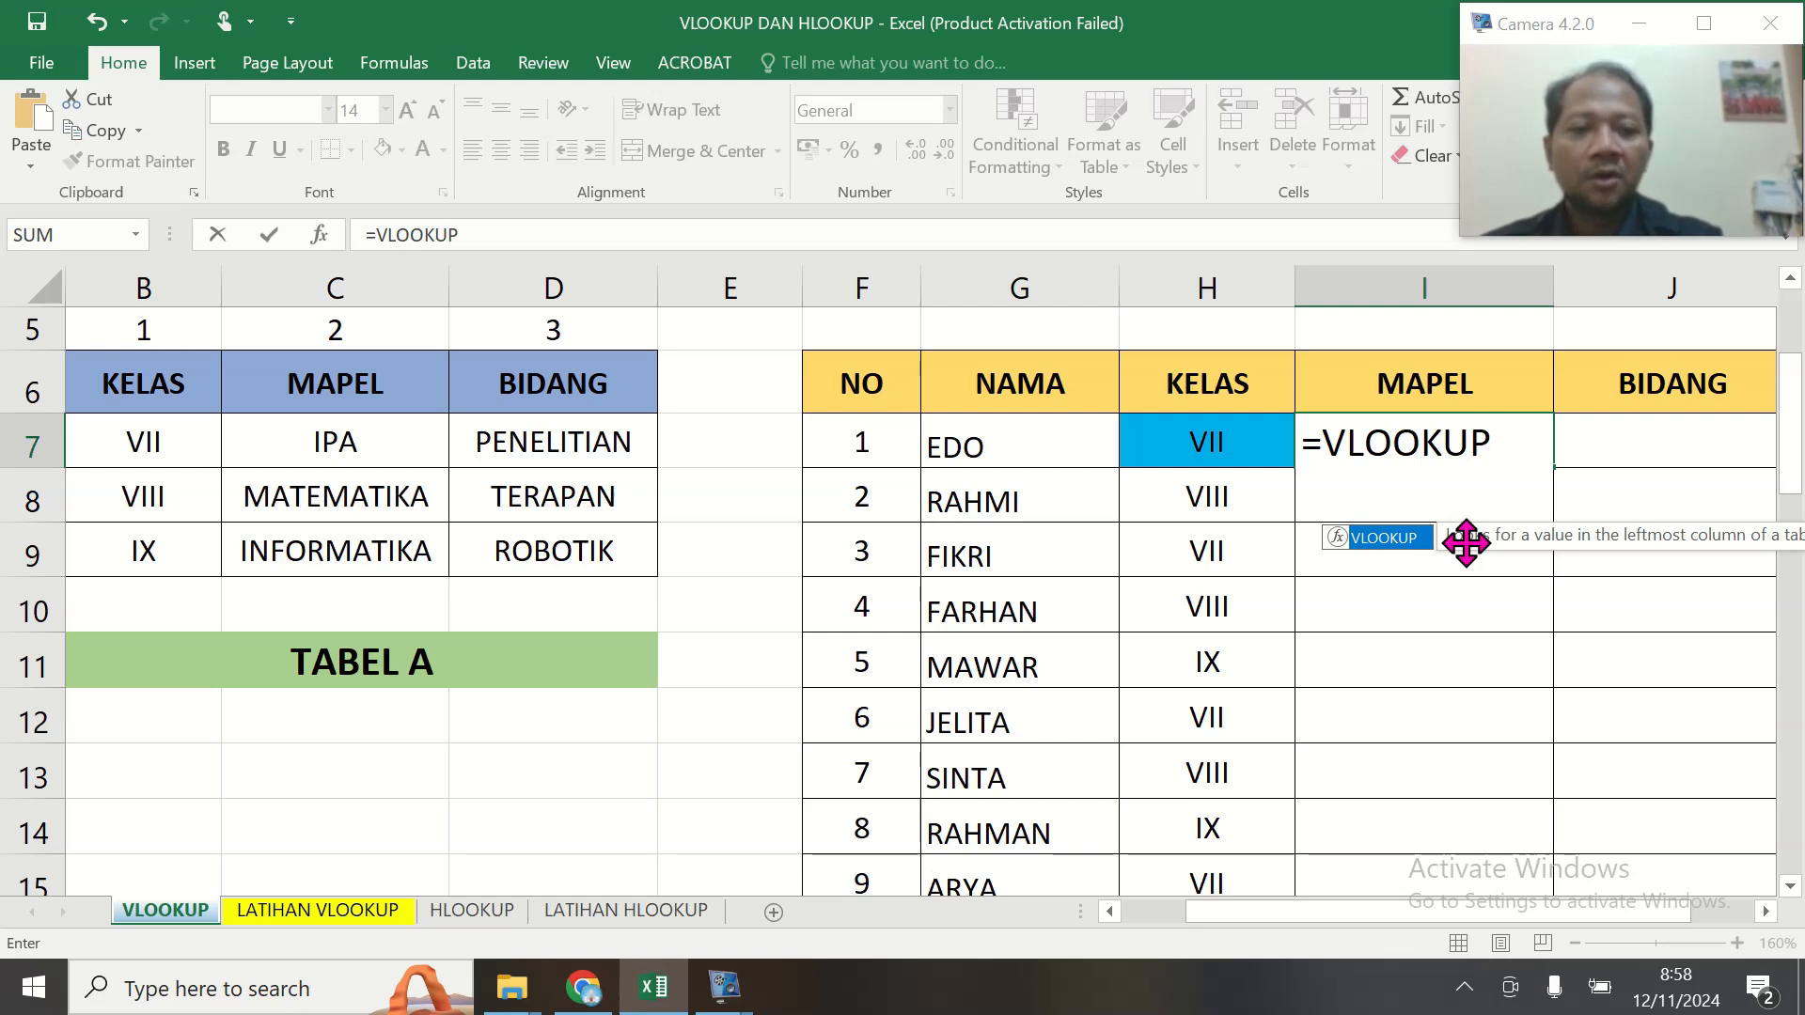
text(()
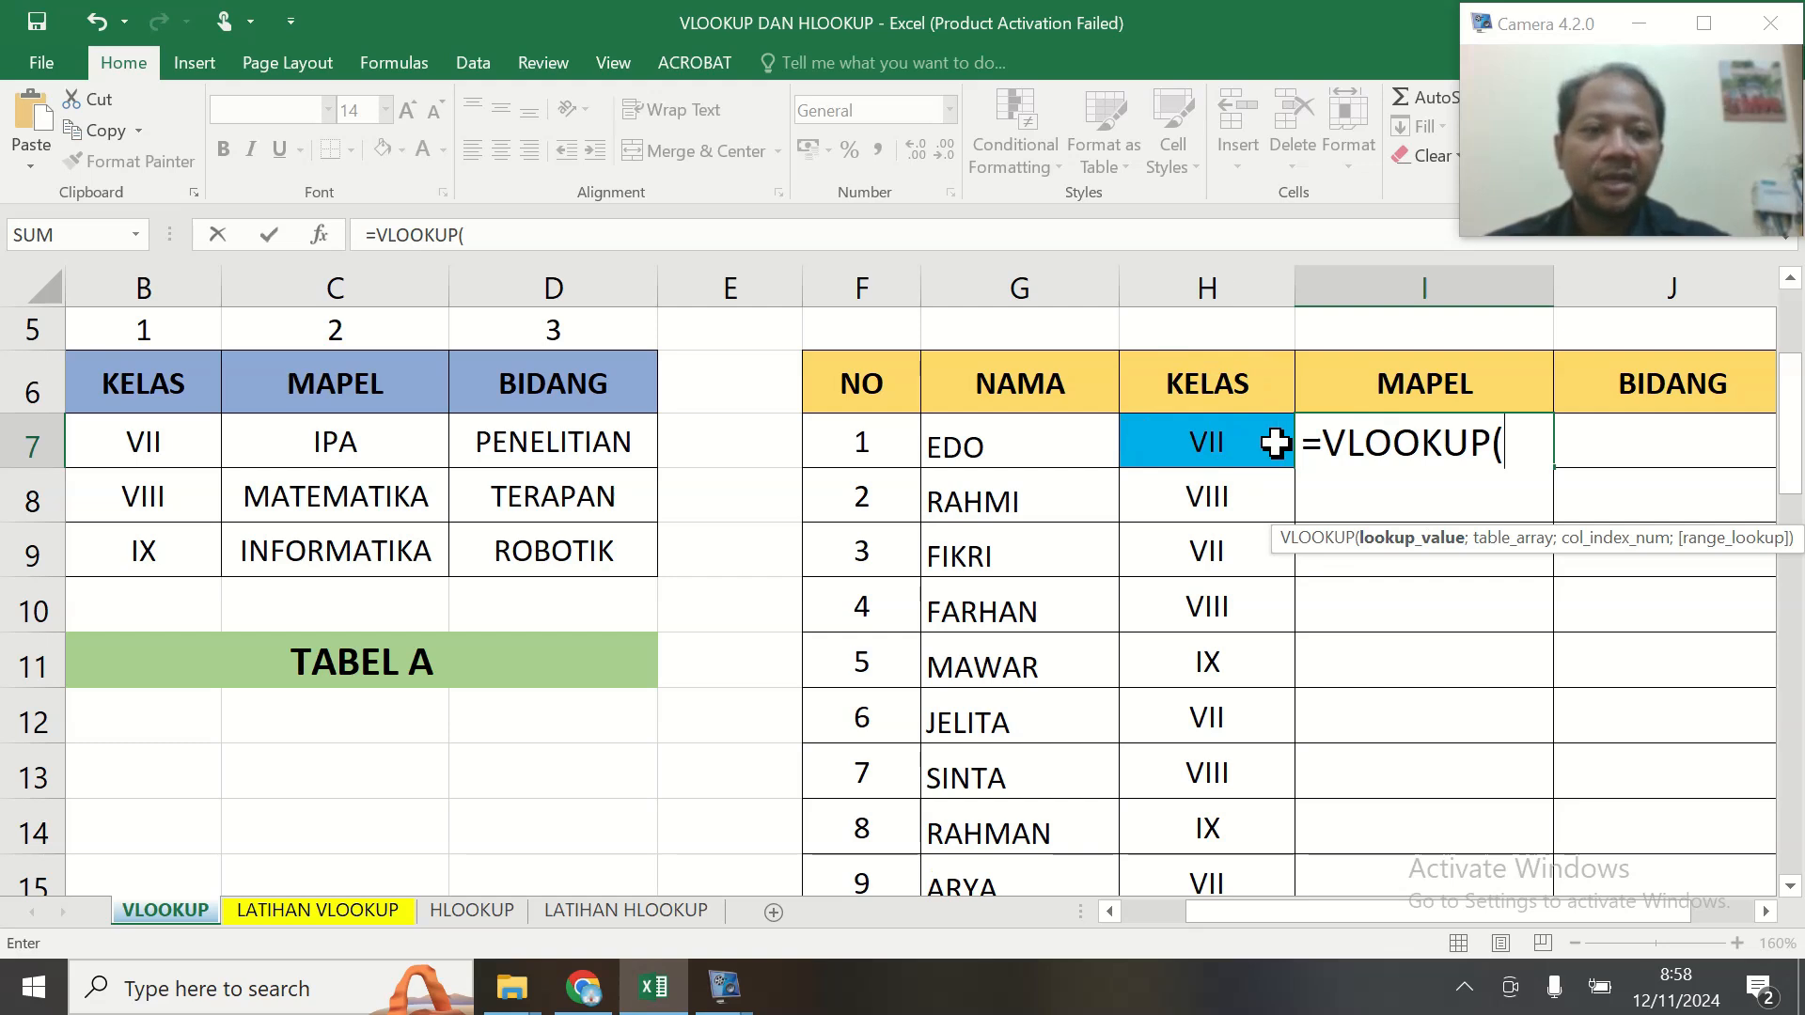
text(H7)
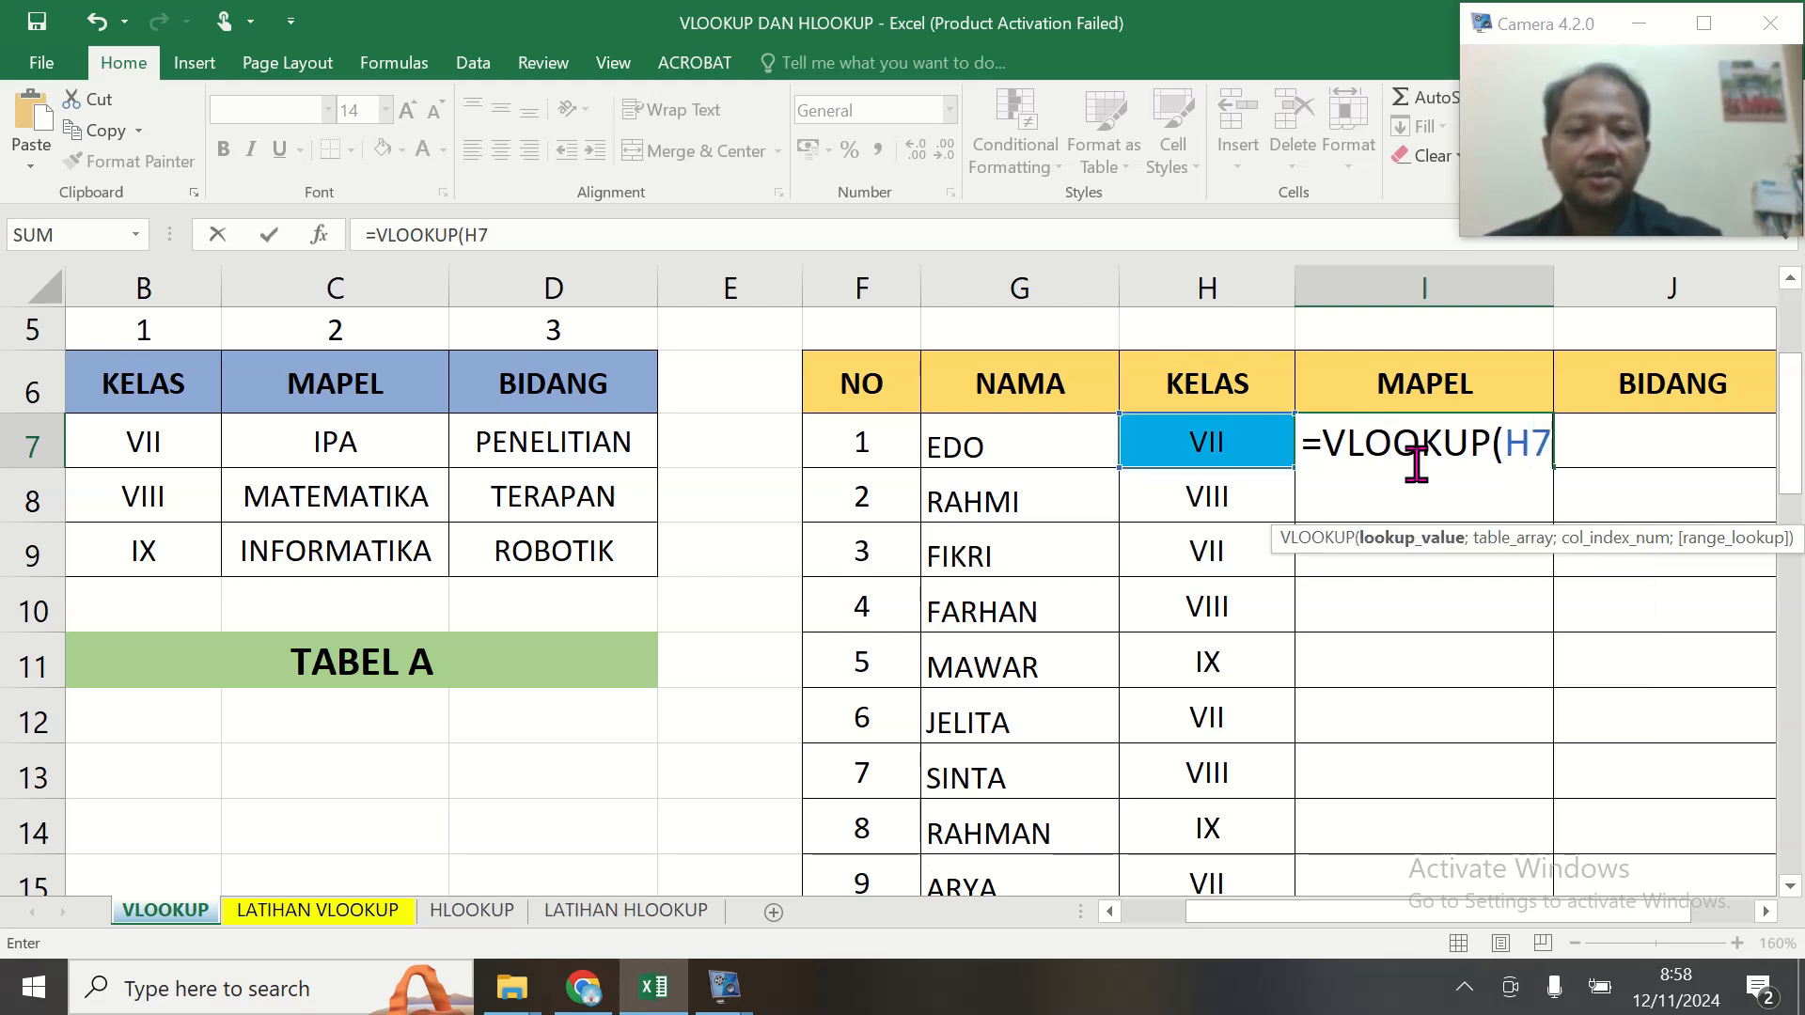
text(;)
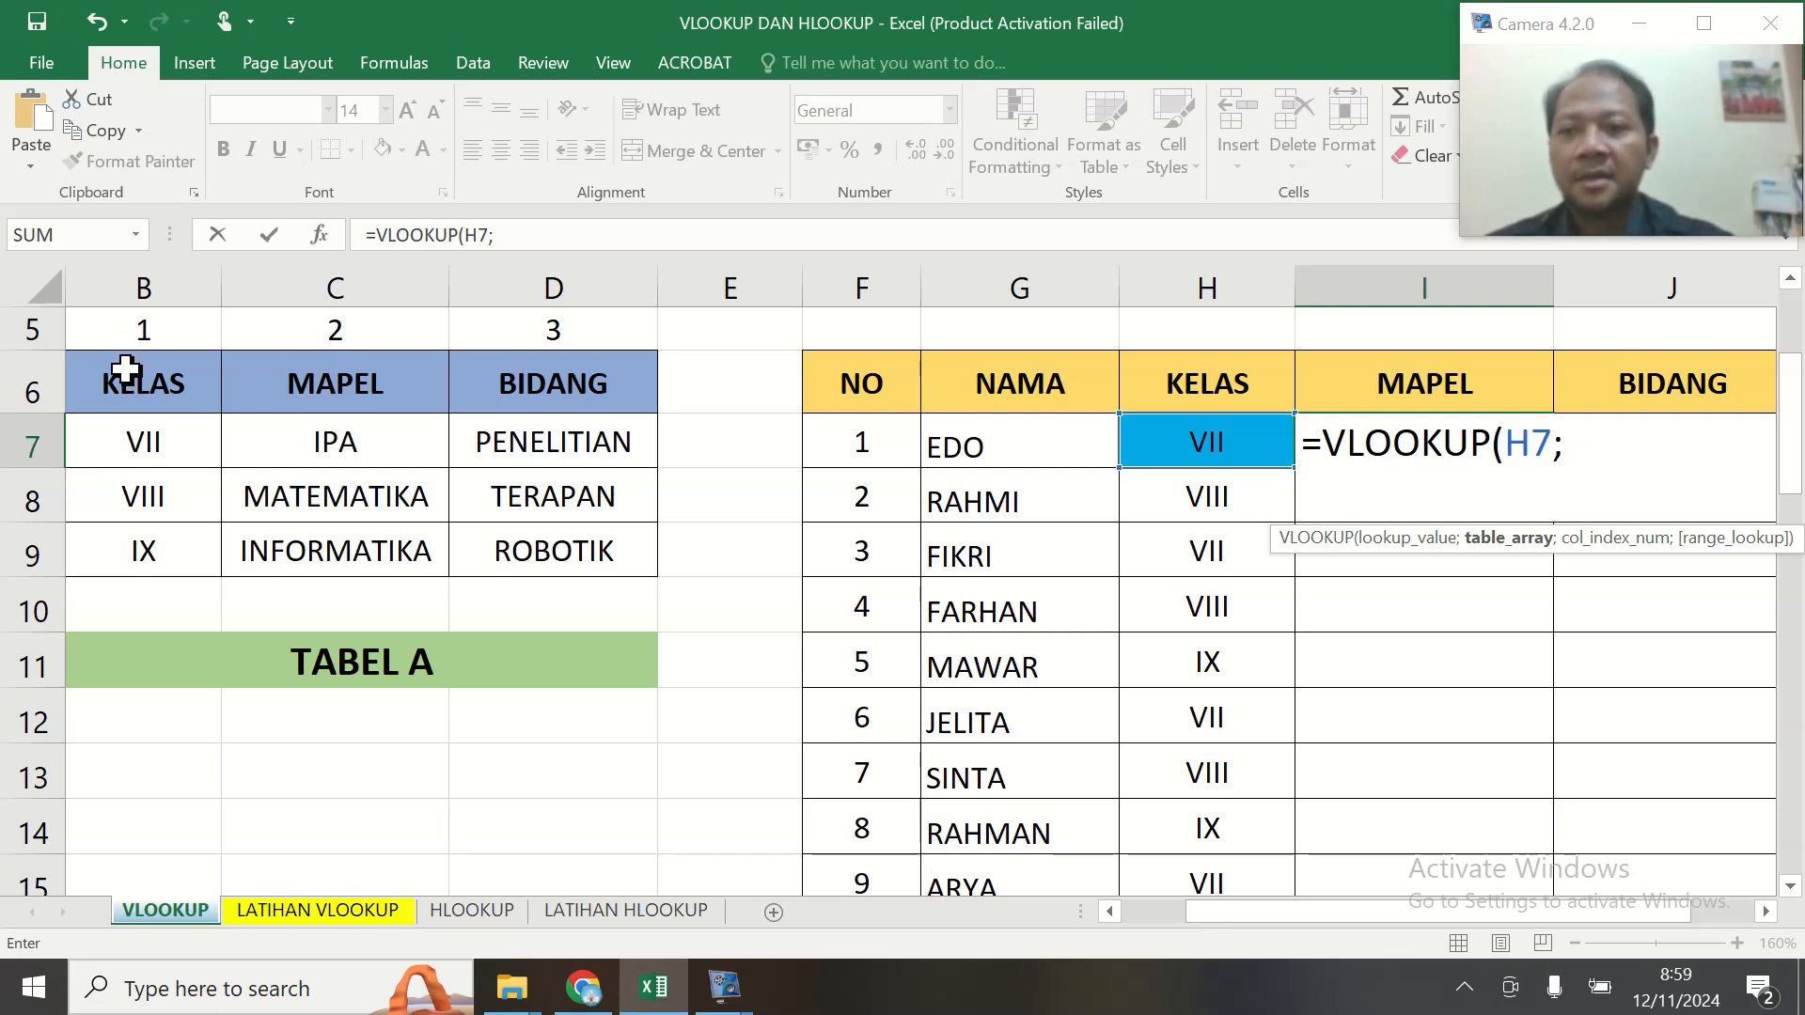
Add TABEL A including its headers to the formula as the absolute table array $B$6:$D$9
drag(128, 371, 541, 543)
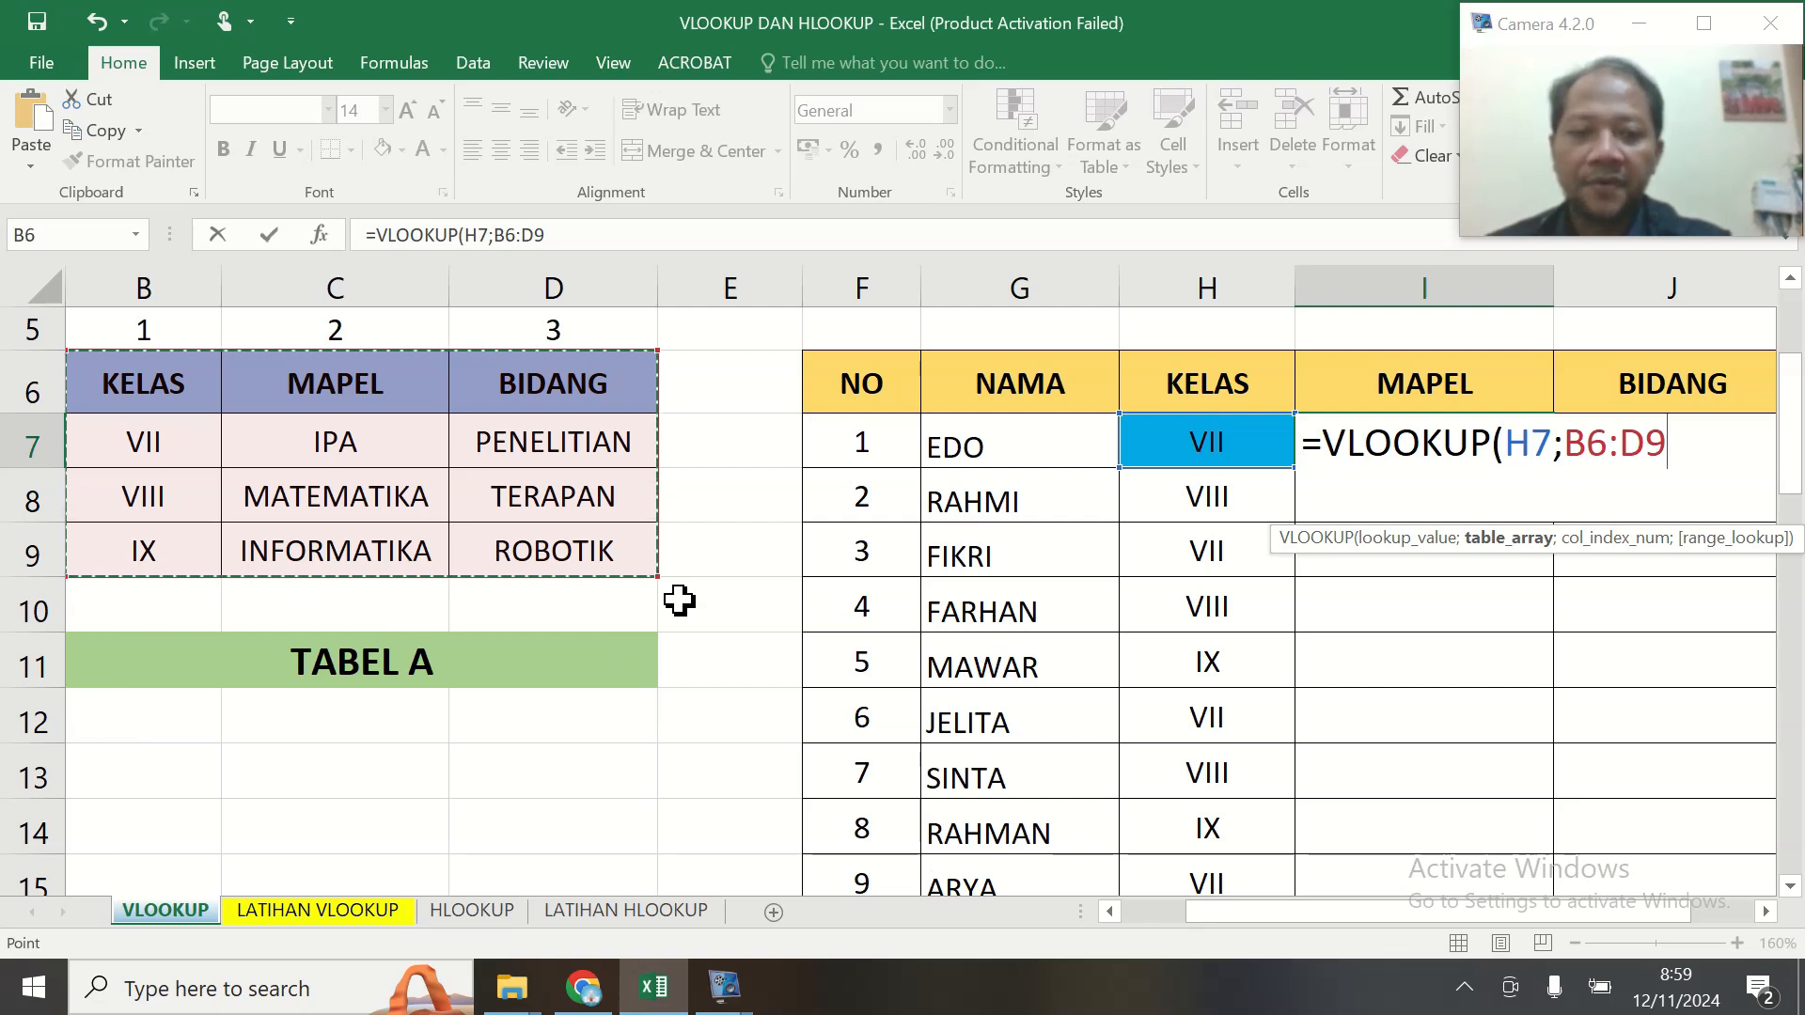
key(F4)
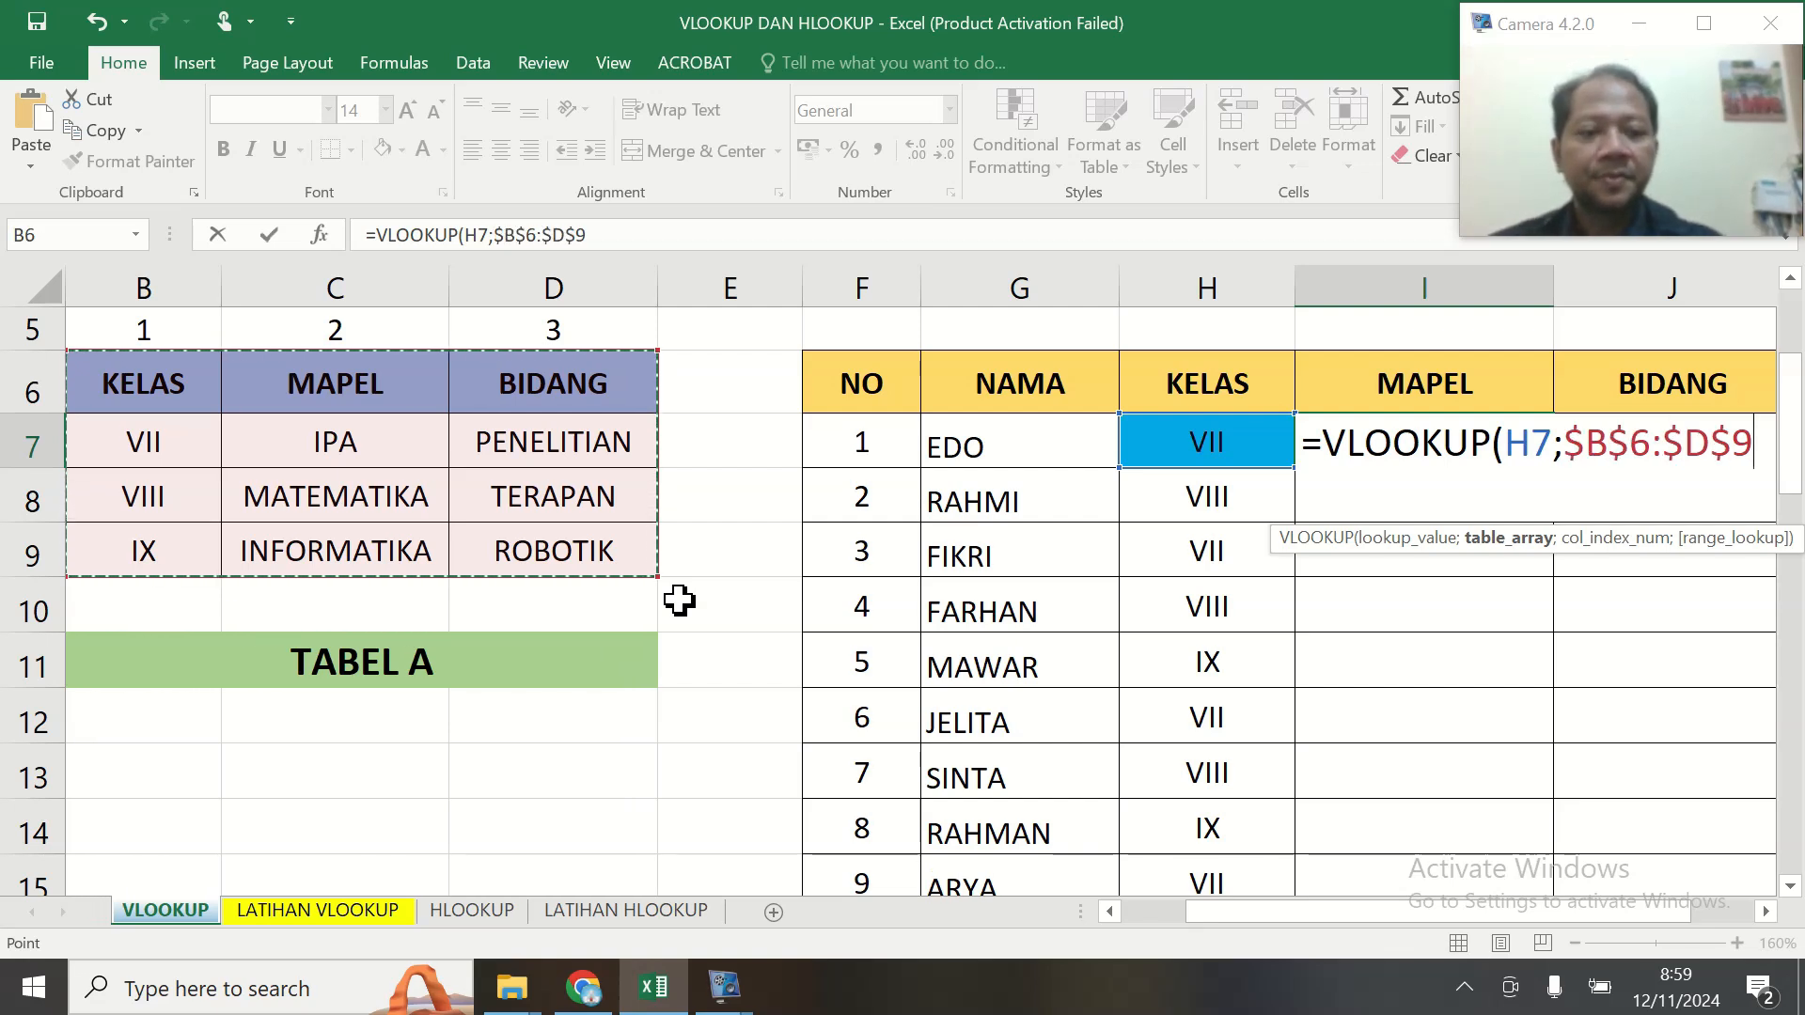
text(;)
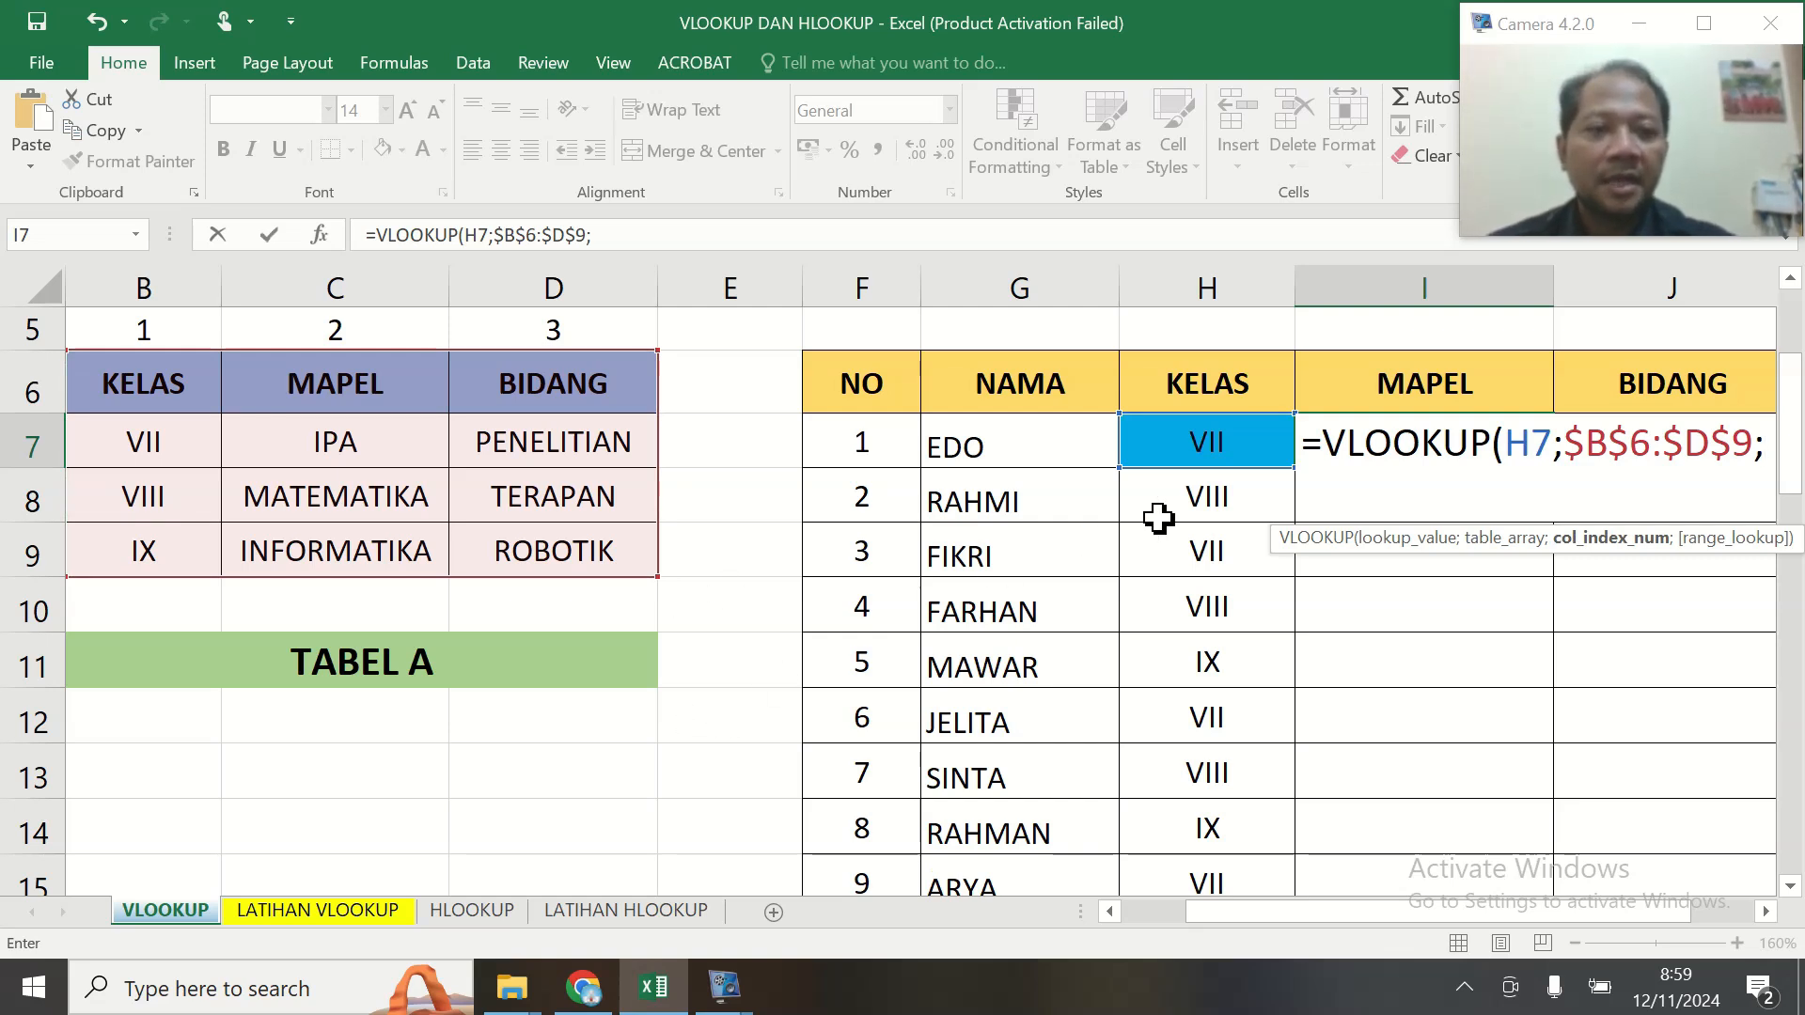
Complete the VLOOKUP formula in I7 with column index 2 and FALSE for an exact match
drag(1418, 918, 1474, 934)
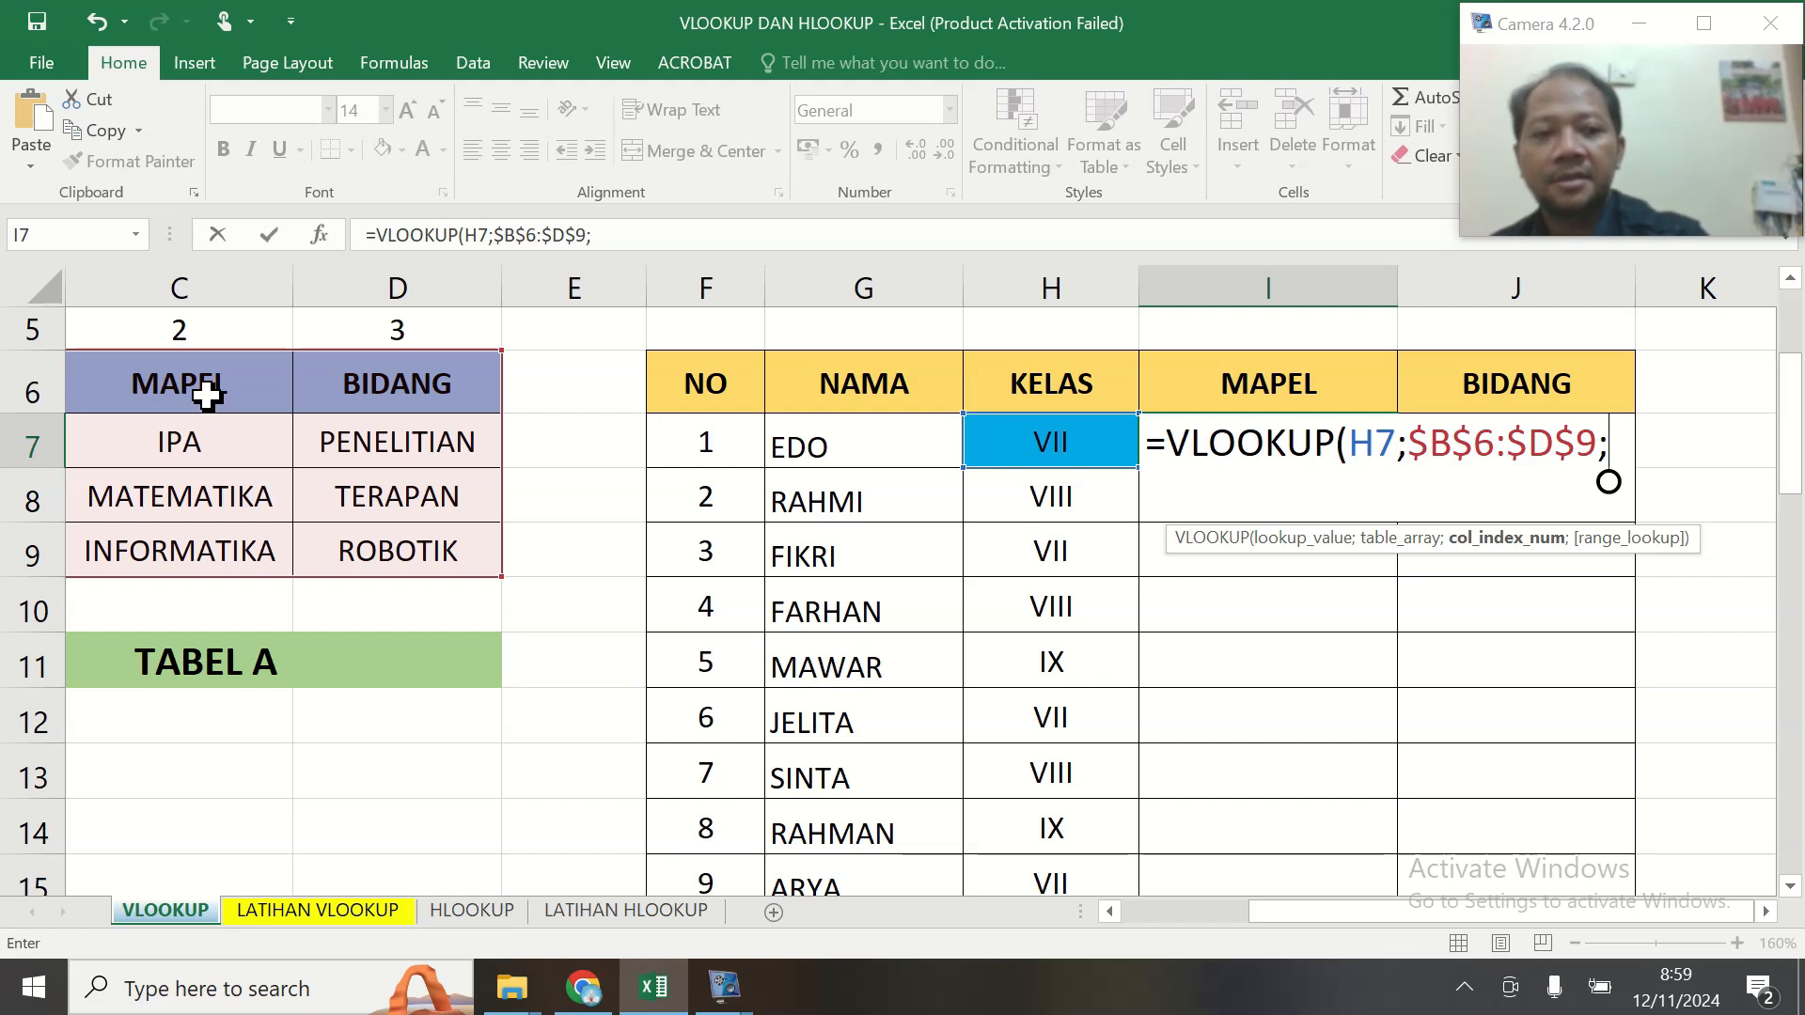
text(2)
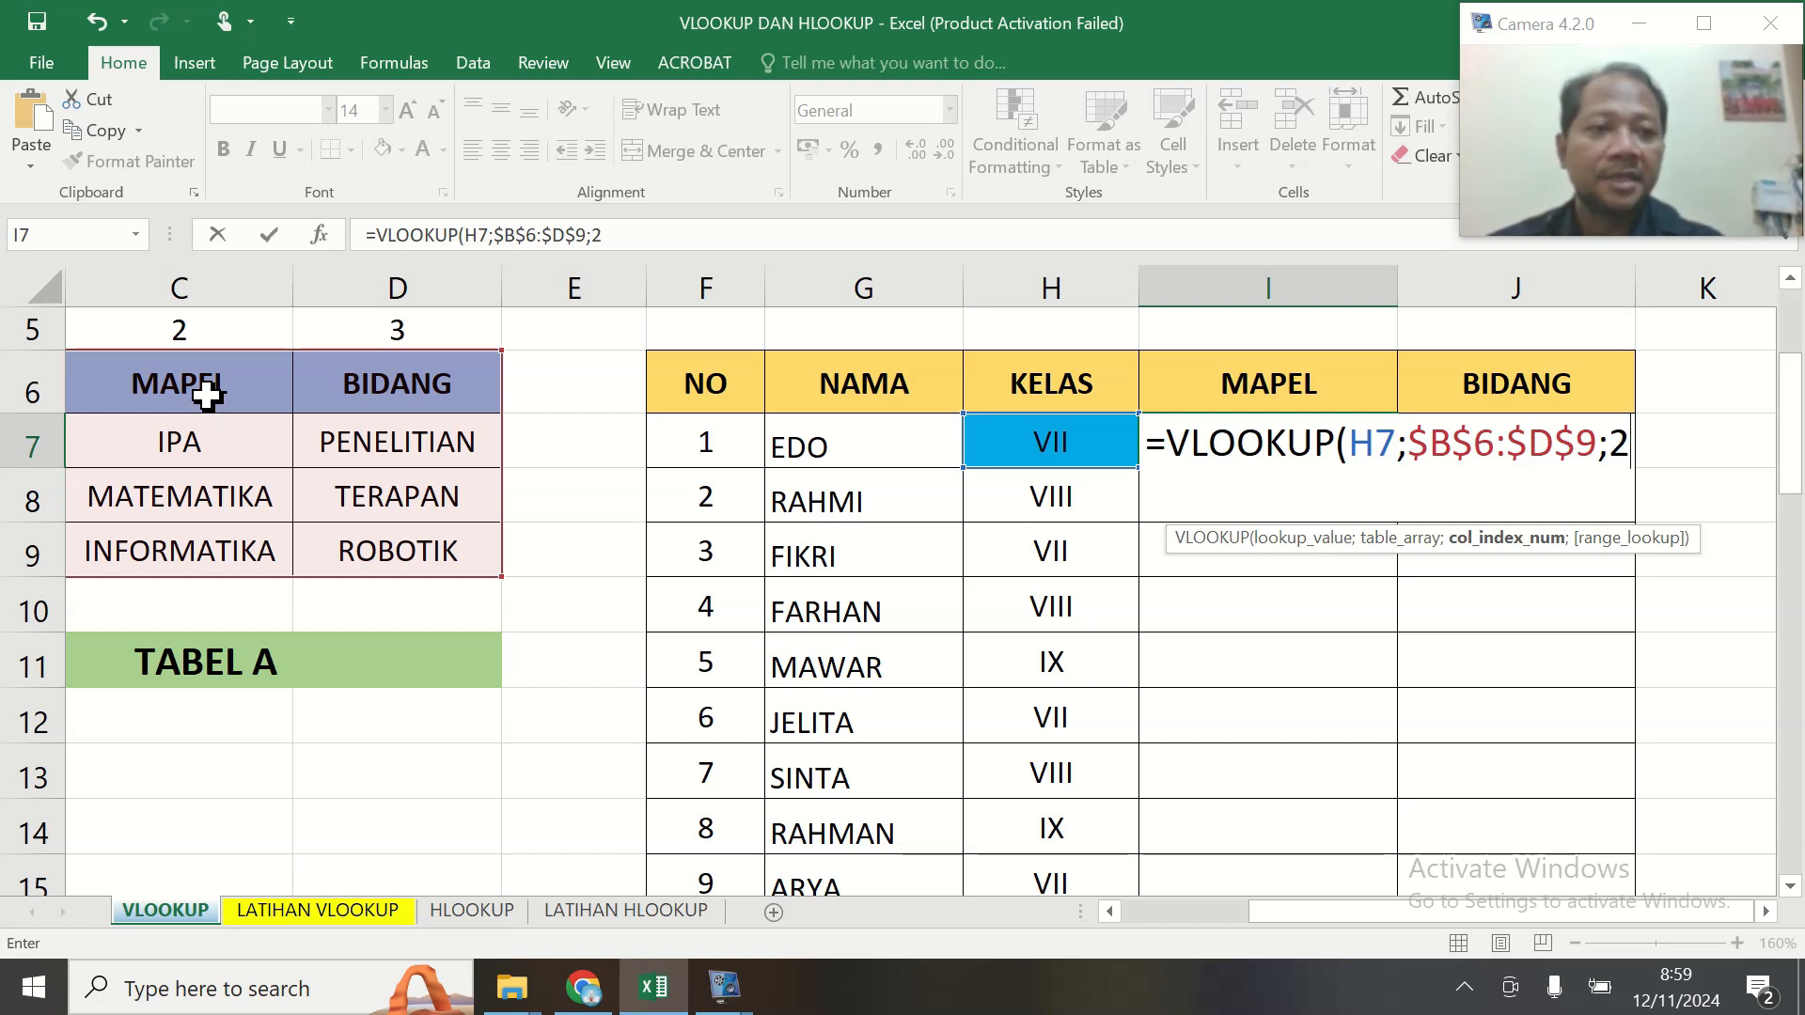
text(;)
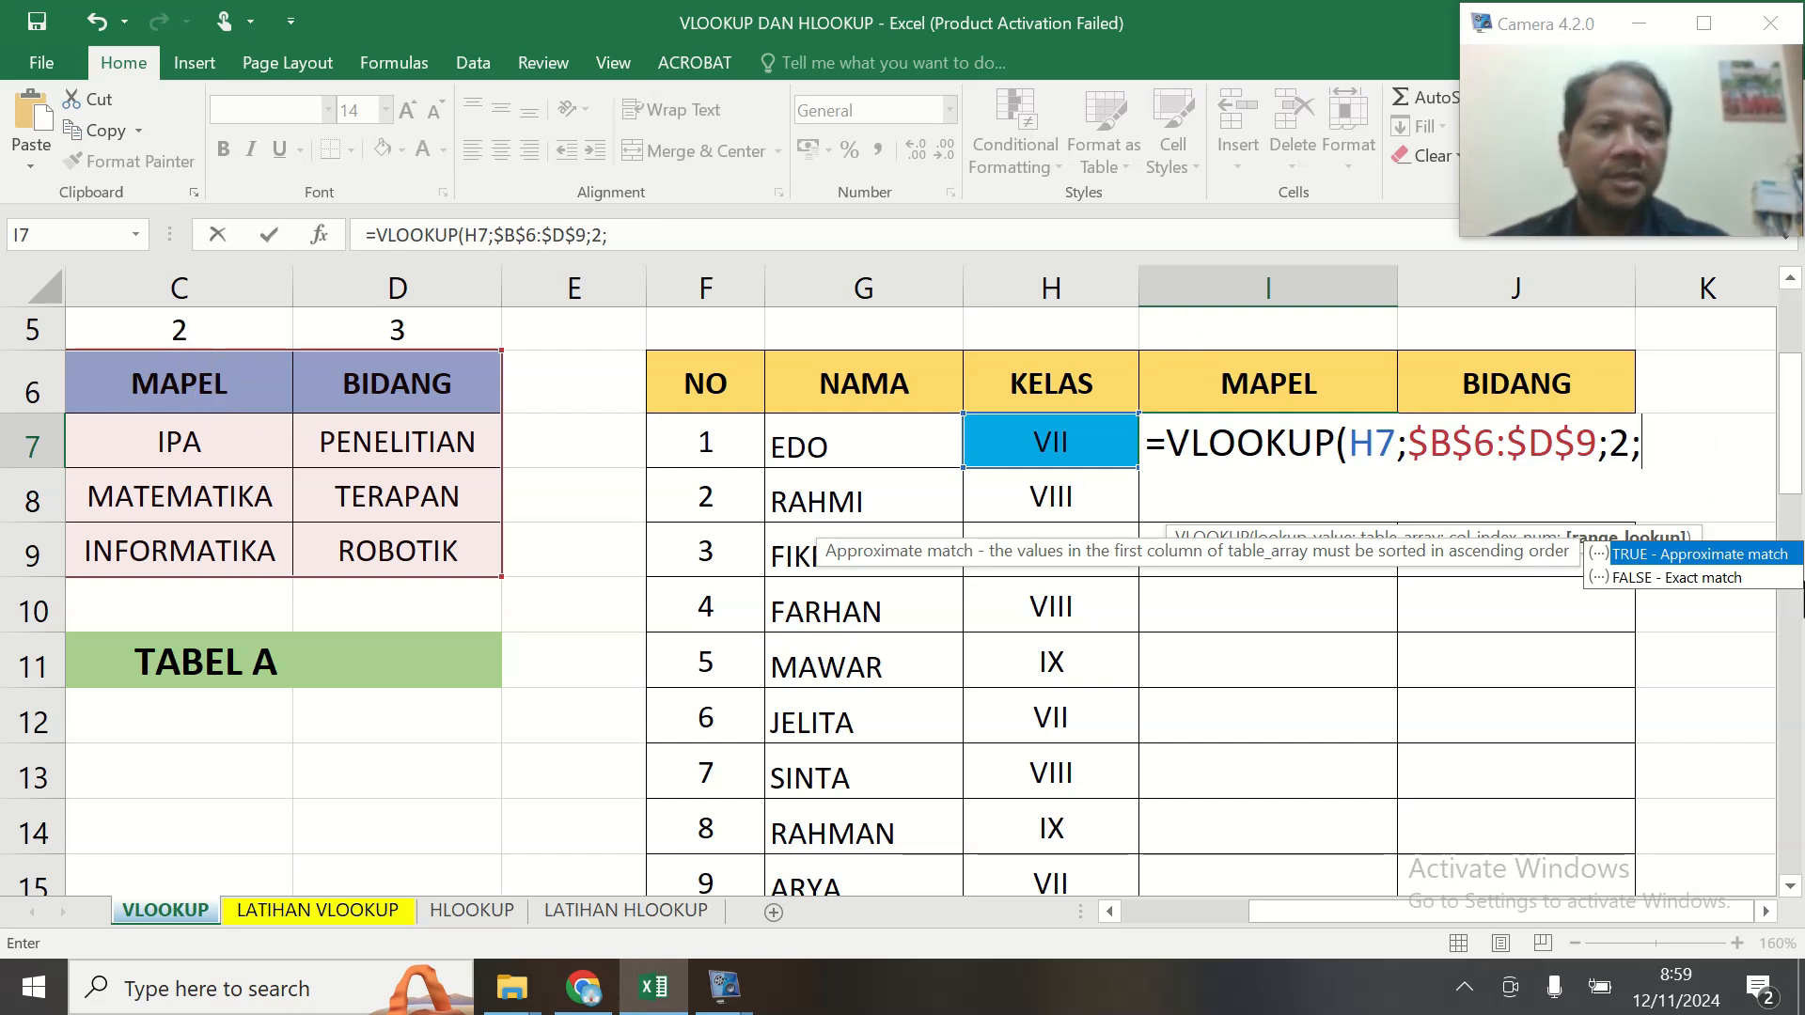
text(FAL)
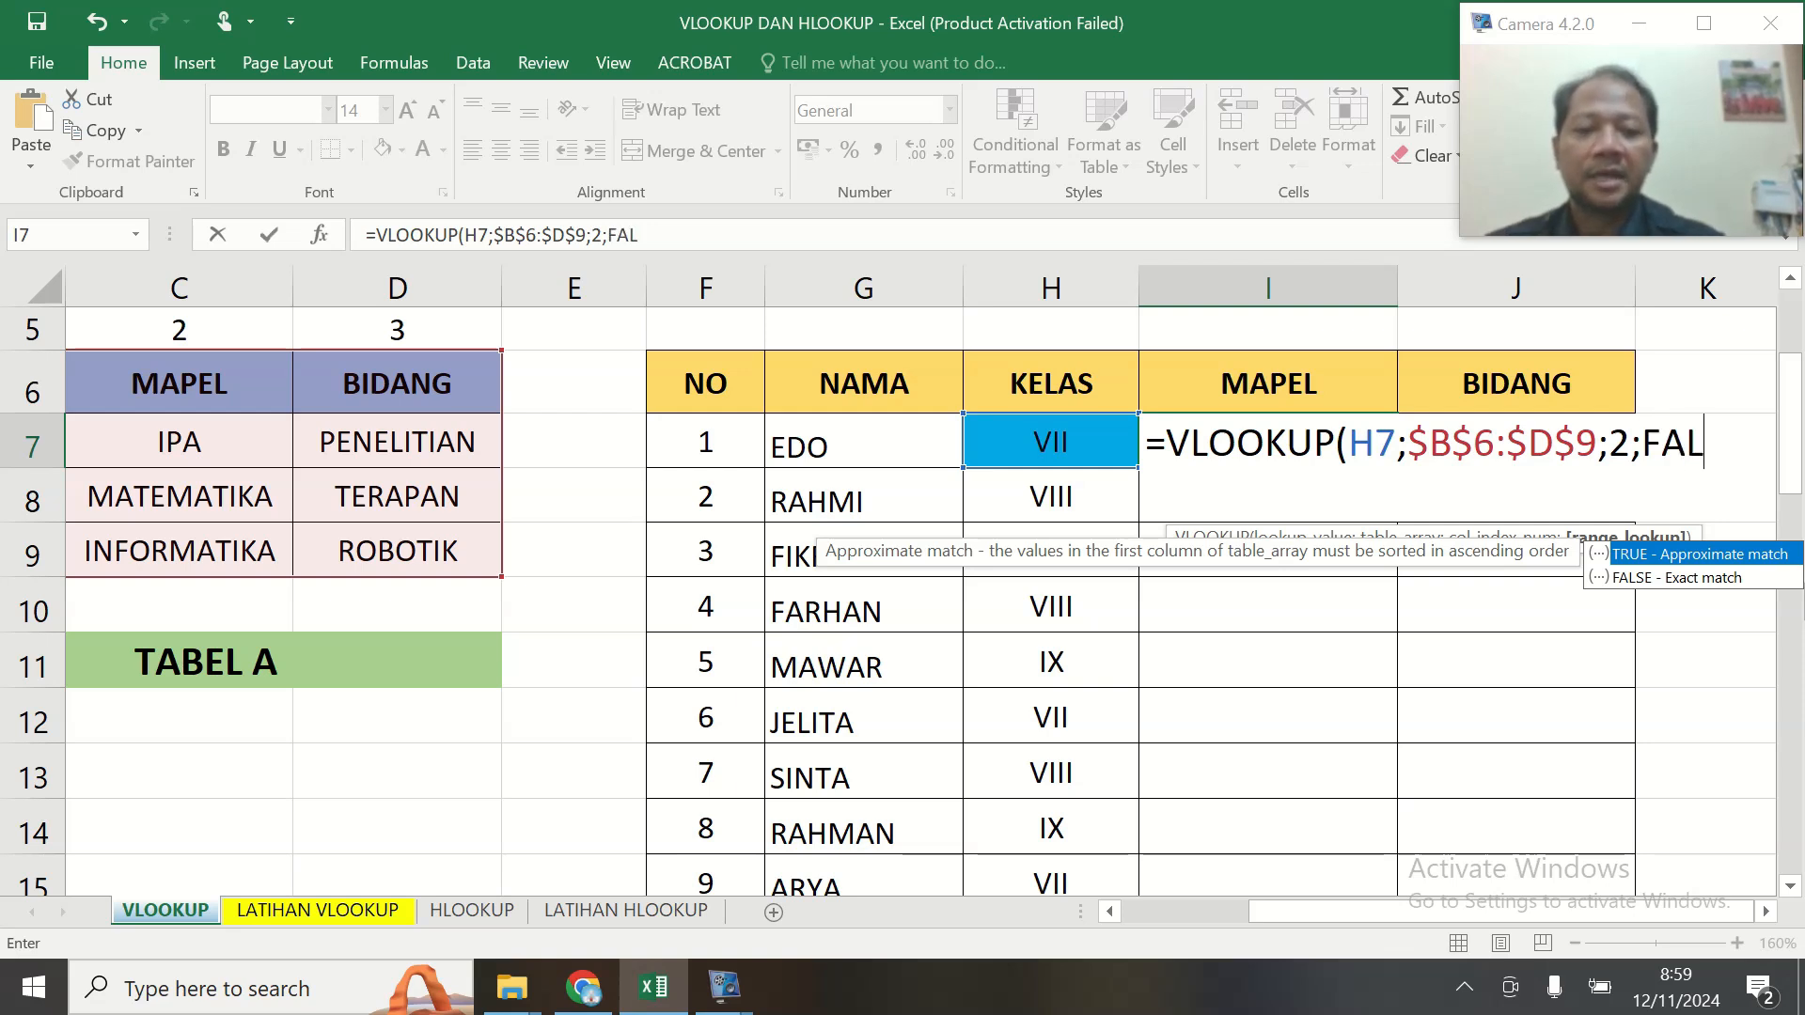
text(SE))
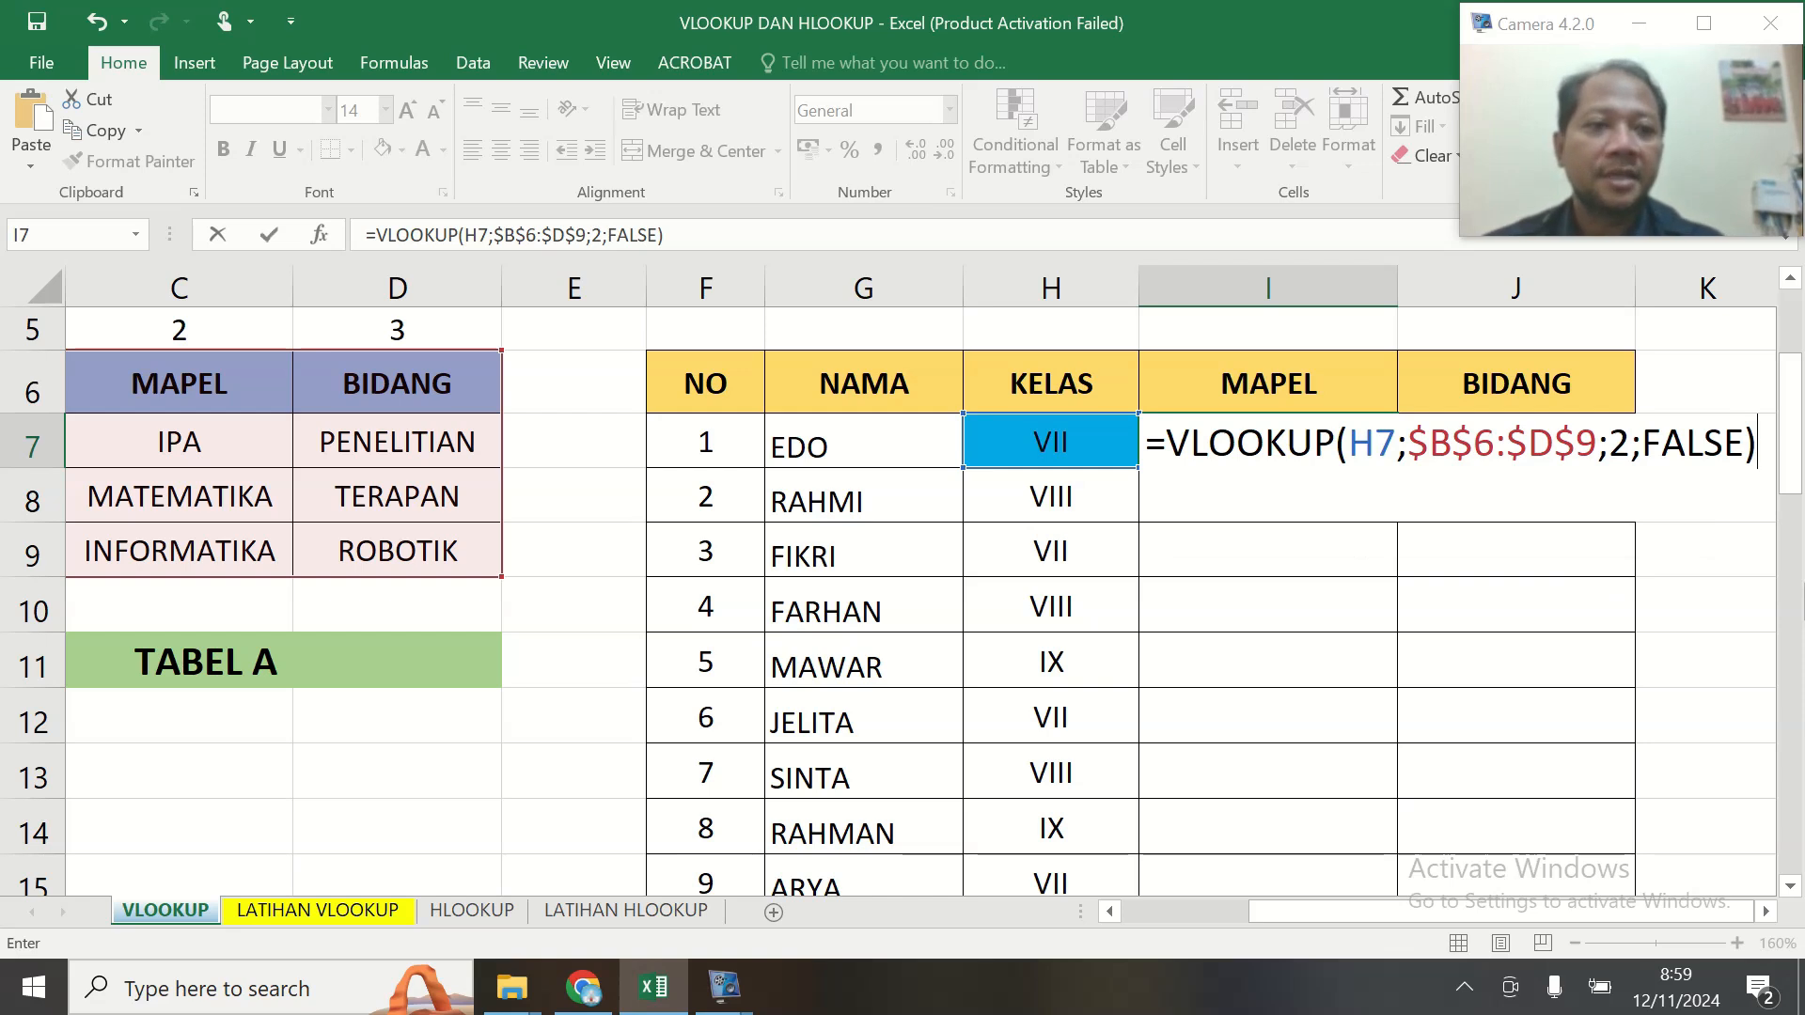
key(Return)
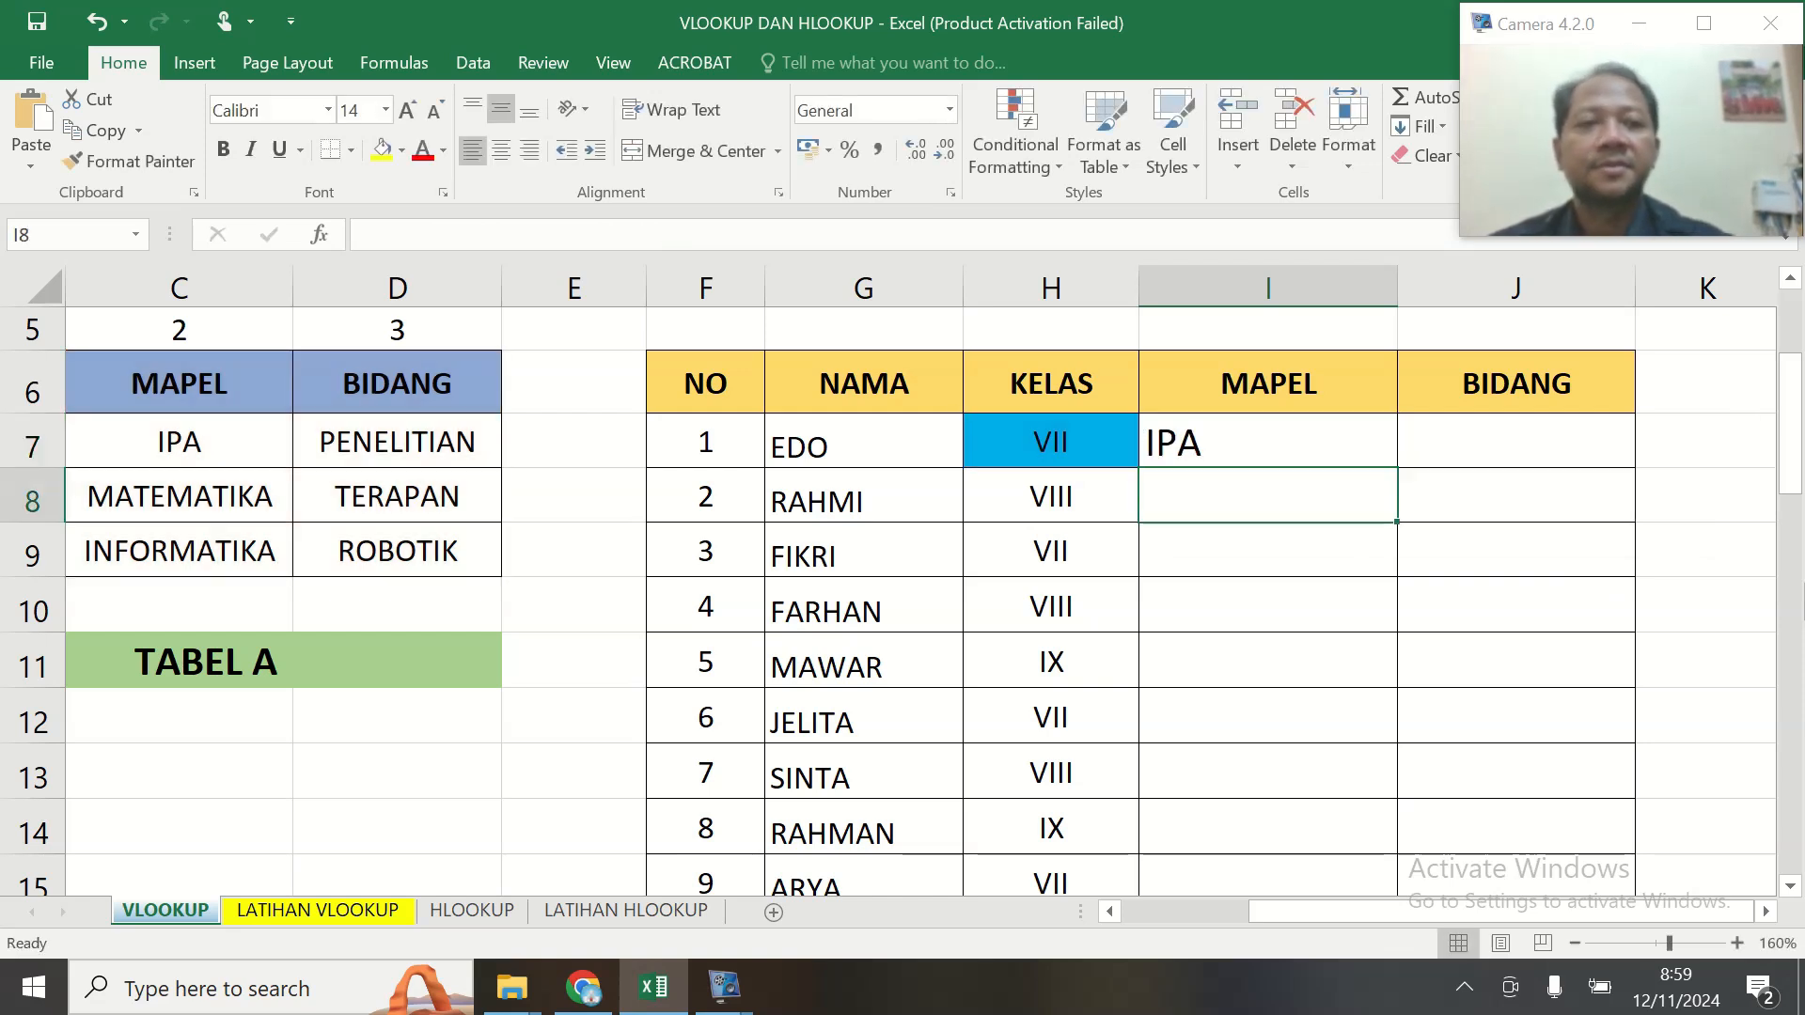
Copy the I7 formula down the MAPEL column to I16 and center the filled cells horizontally
double_click(1335, 442)
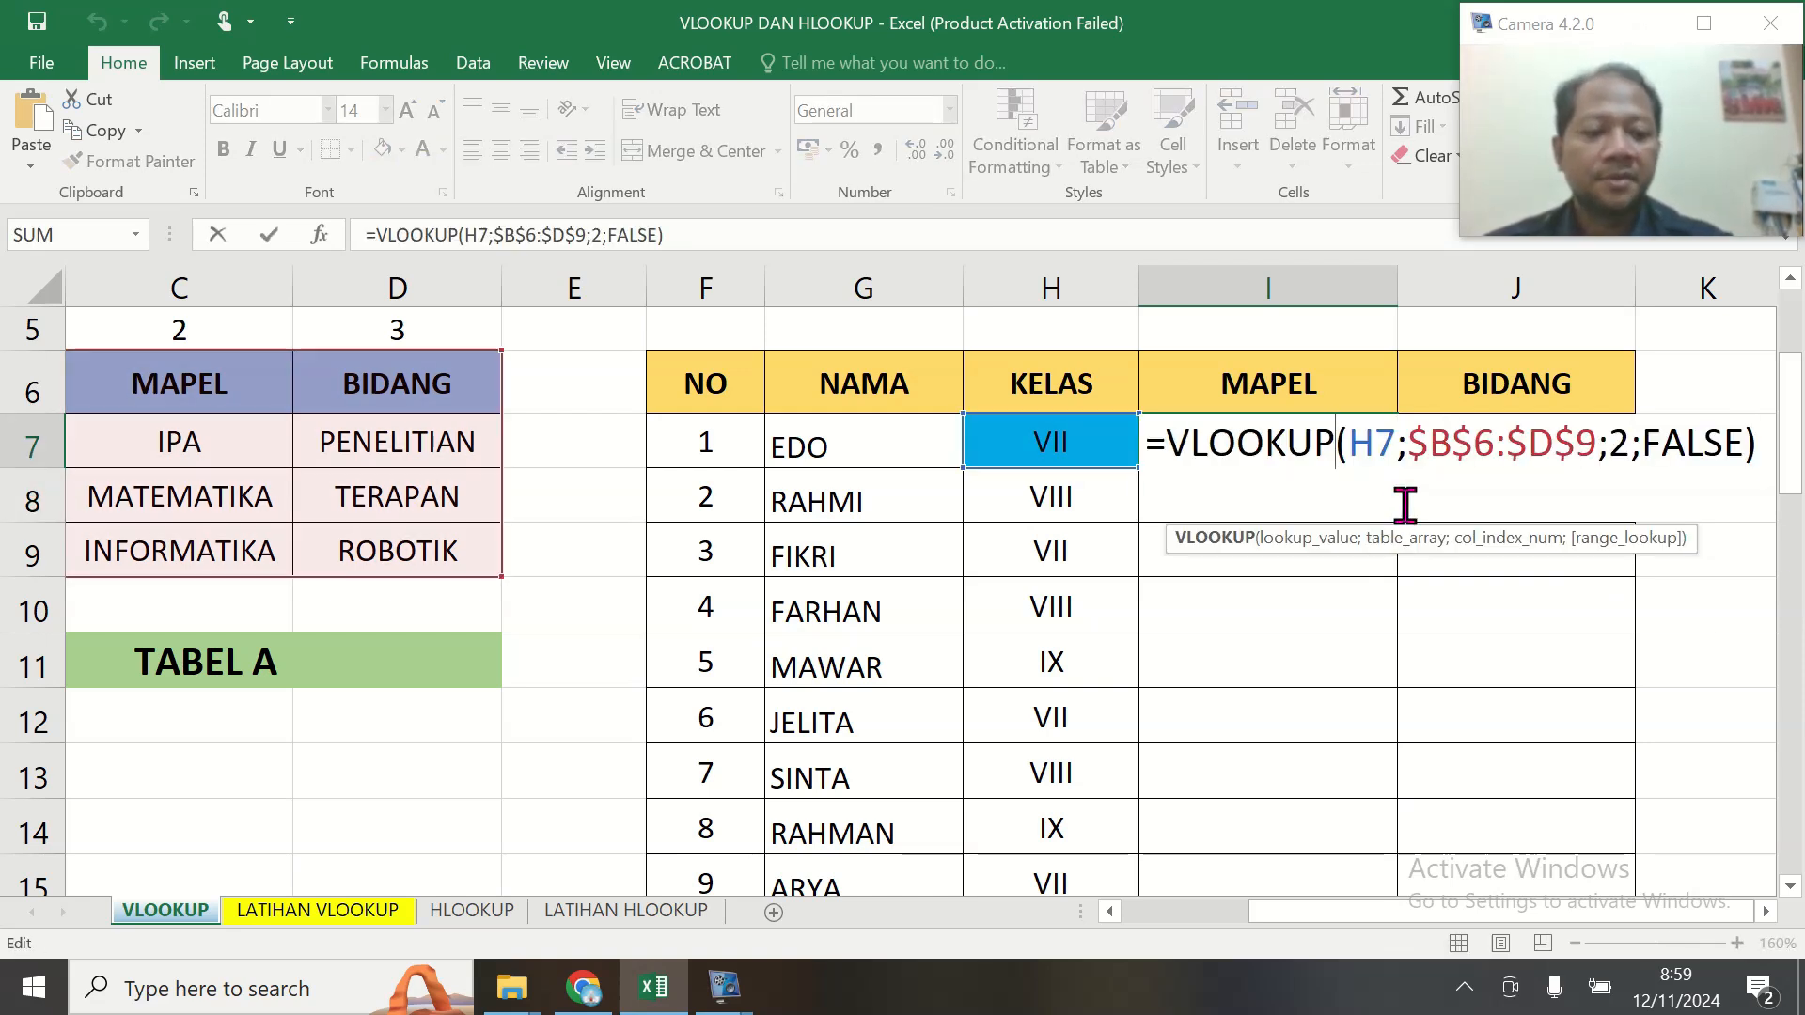
key(Return)
click(1389, 456)
drag(1405, 475, 1417, 818)
scroll(1419, 795, up, 1)
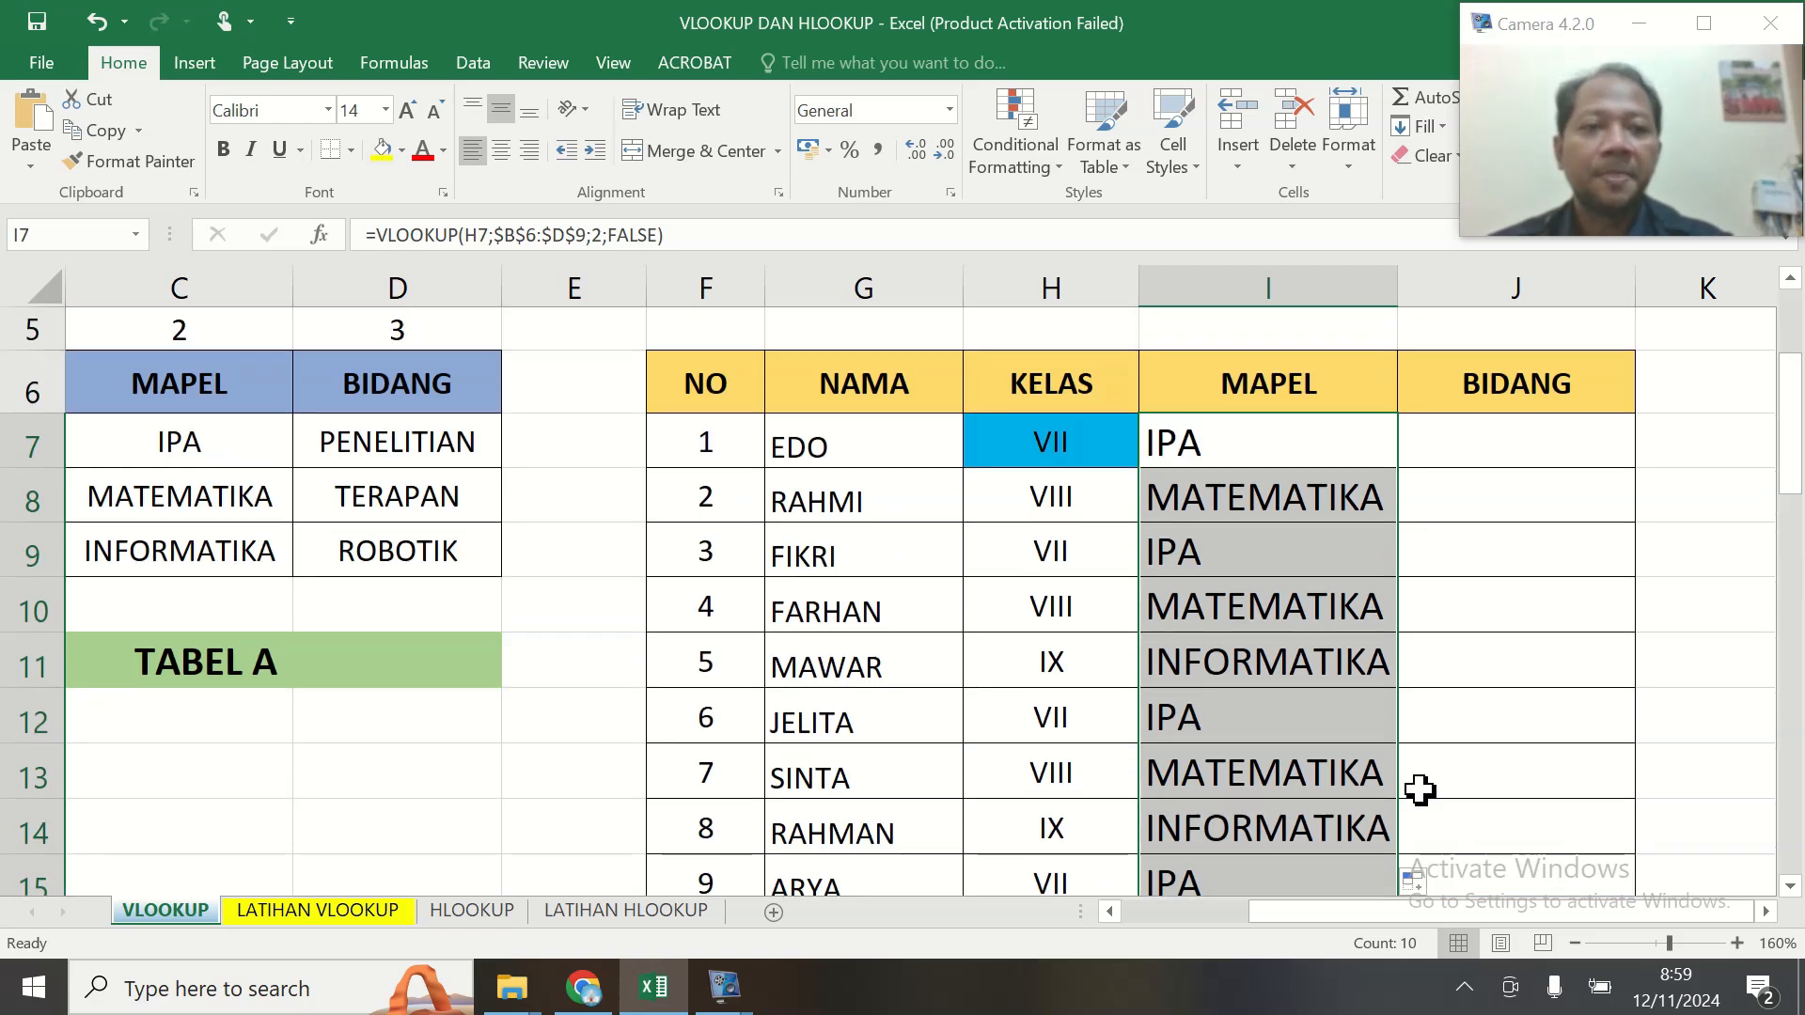
click(499, 153)
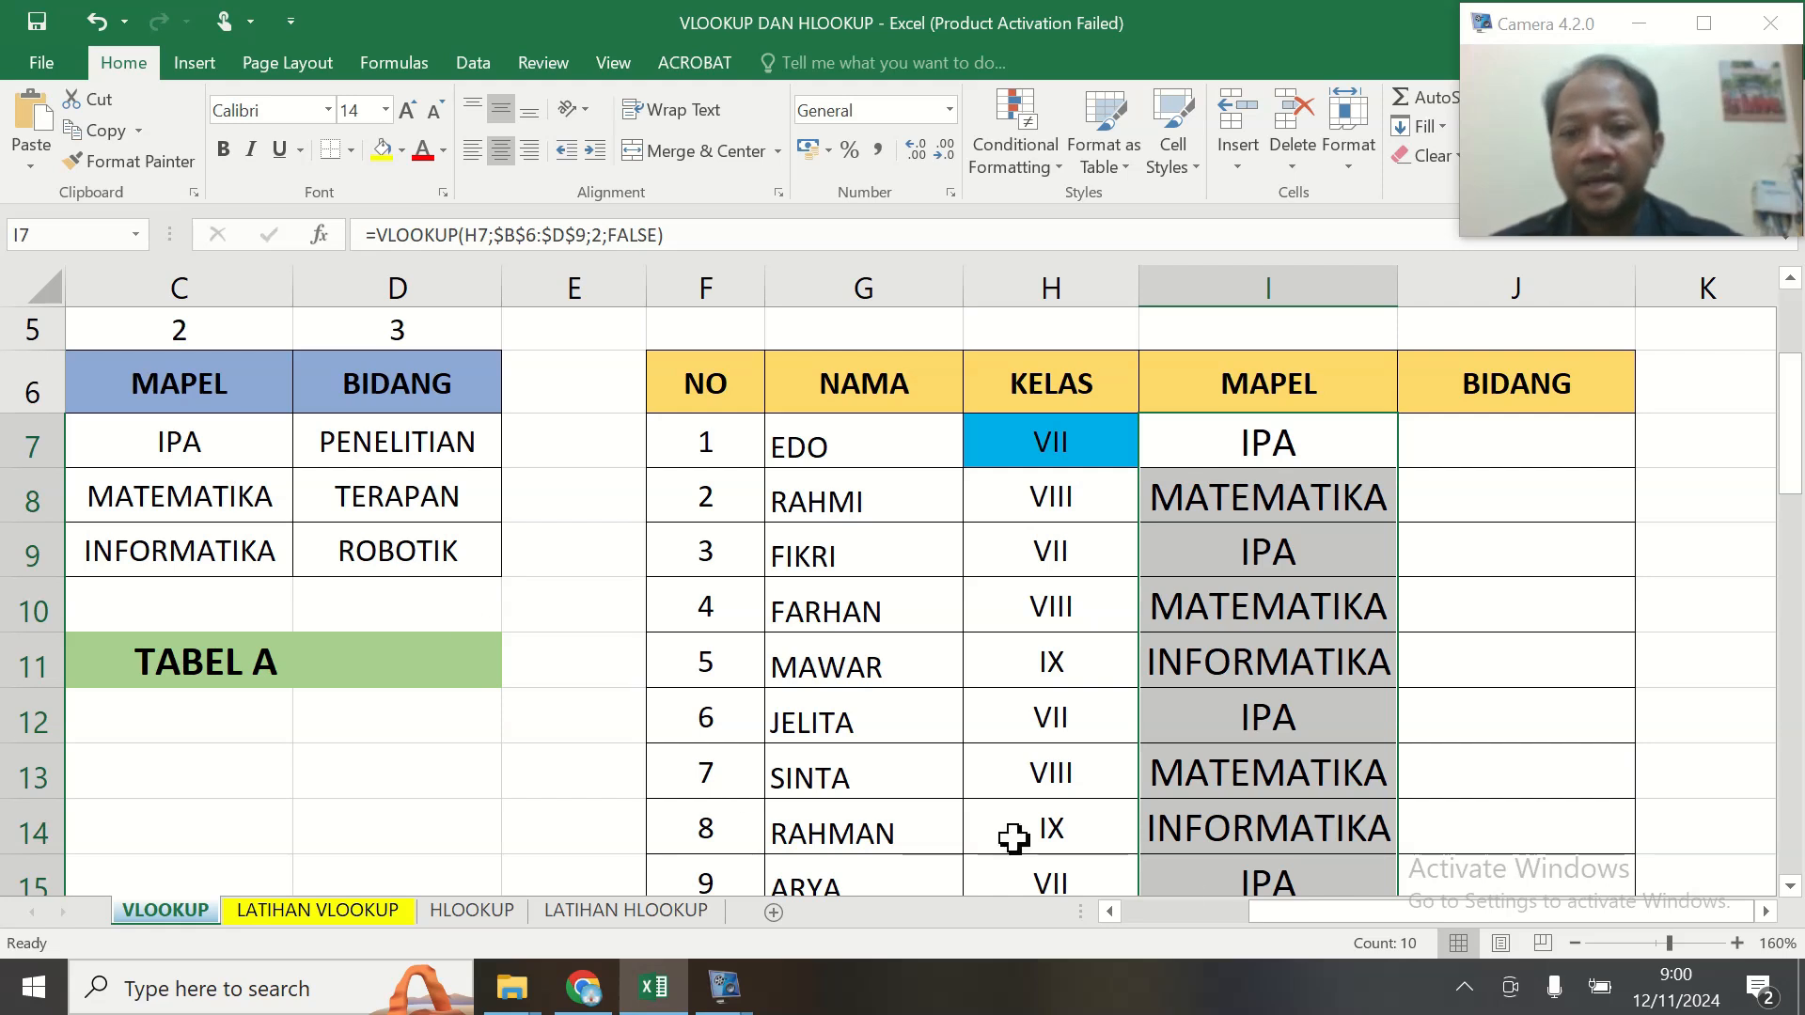
Compare the KELAS and MAPEL pairs in rows 10 and 11 of the student table with TABEL A
drag(1410, 911, 1346, 912)
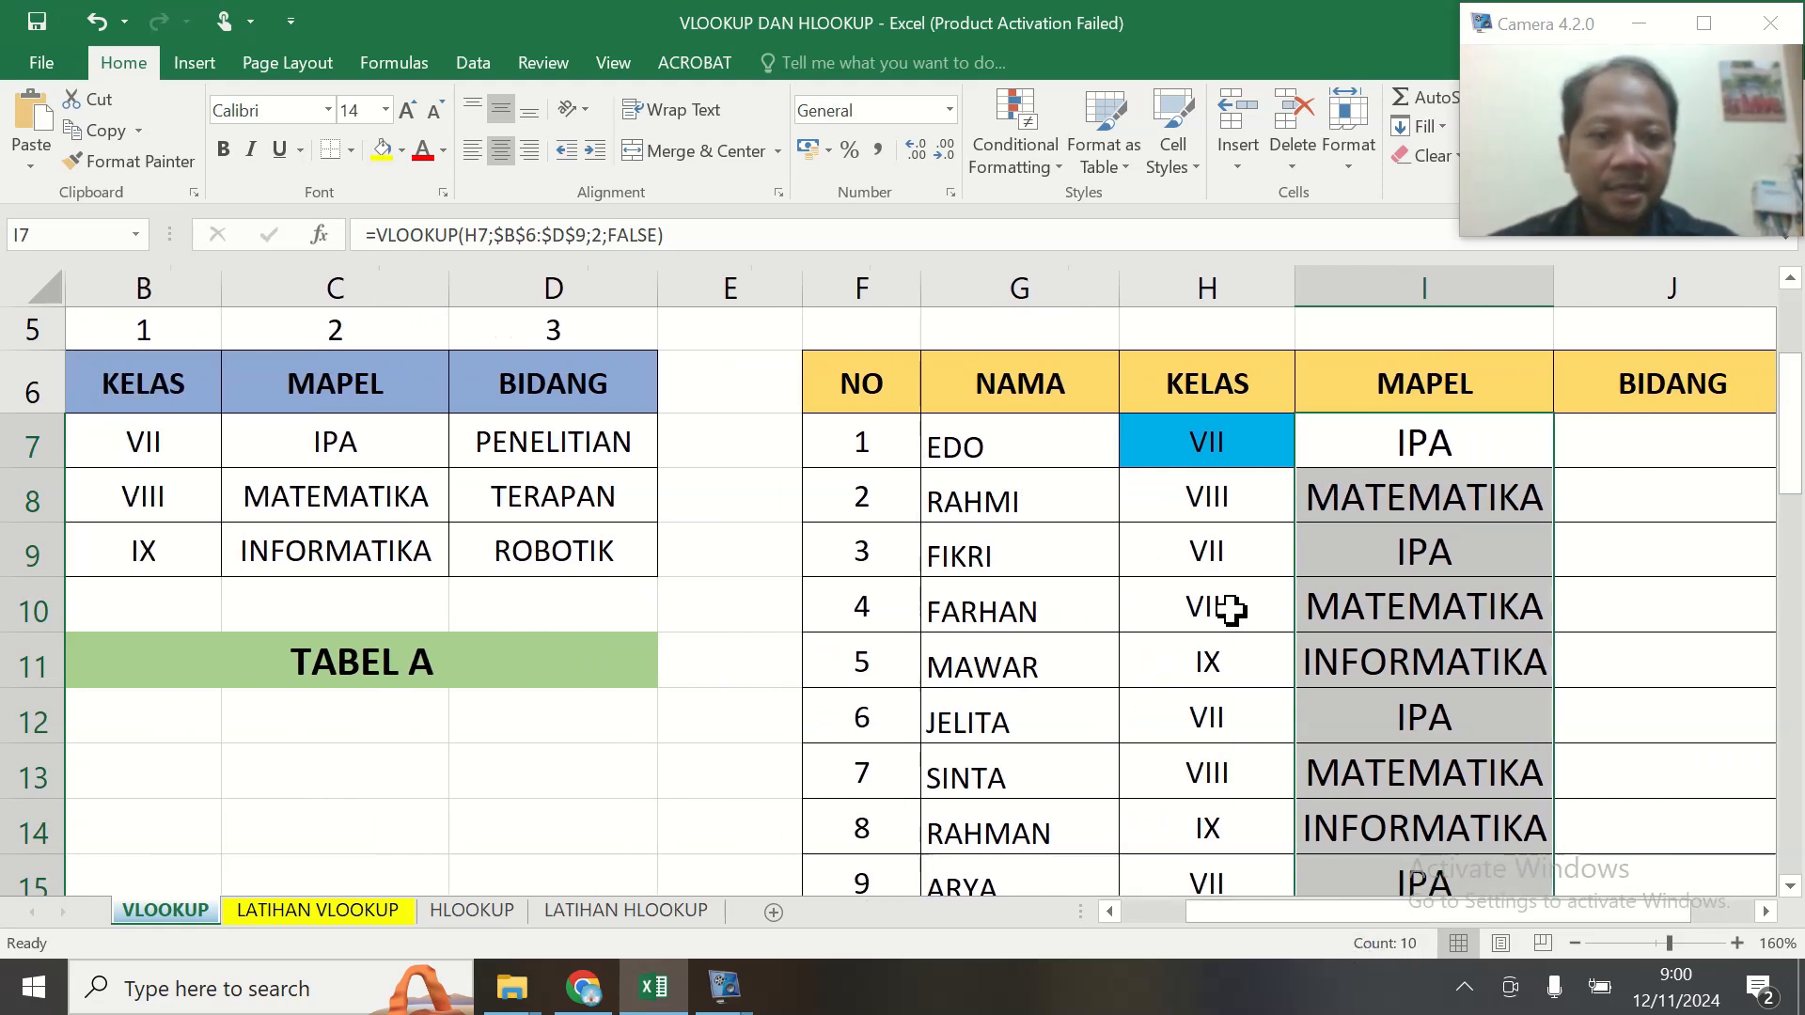
drag(1229, 609, 1391, 612)
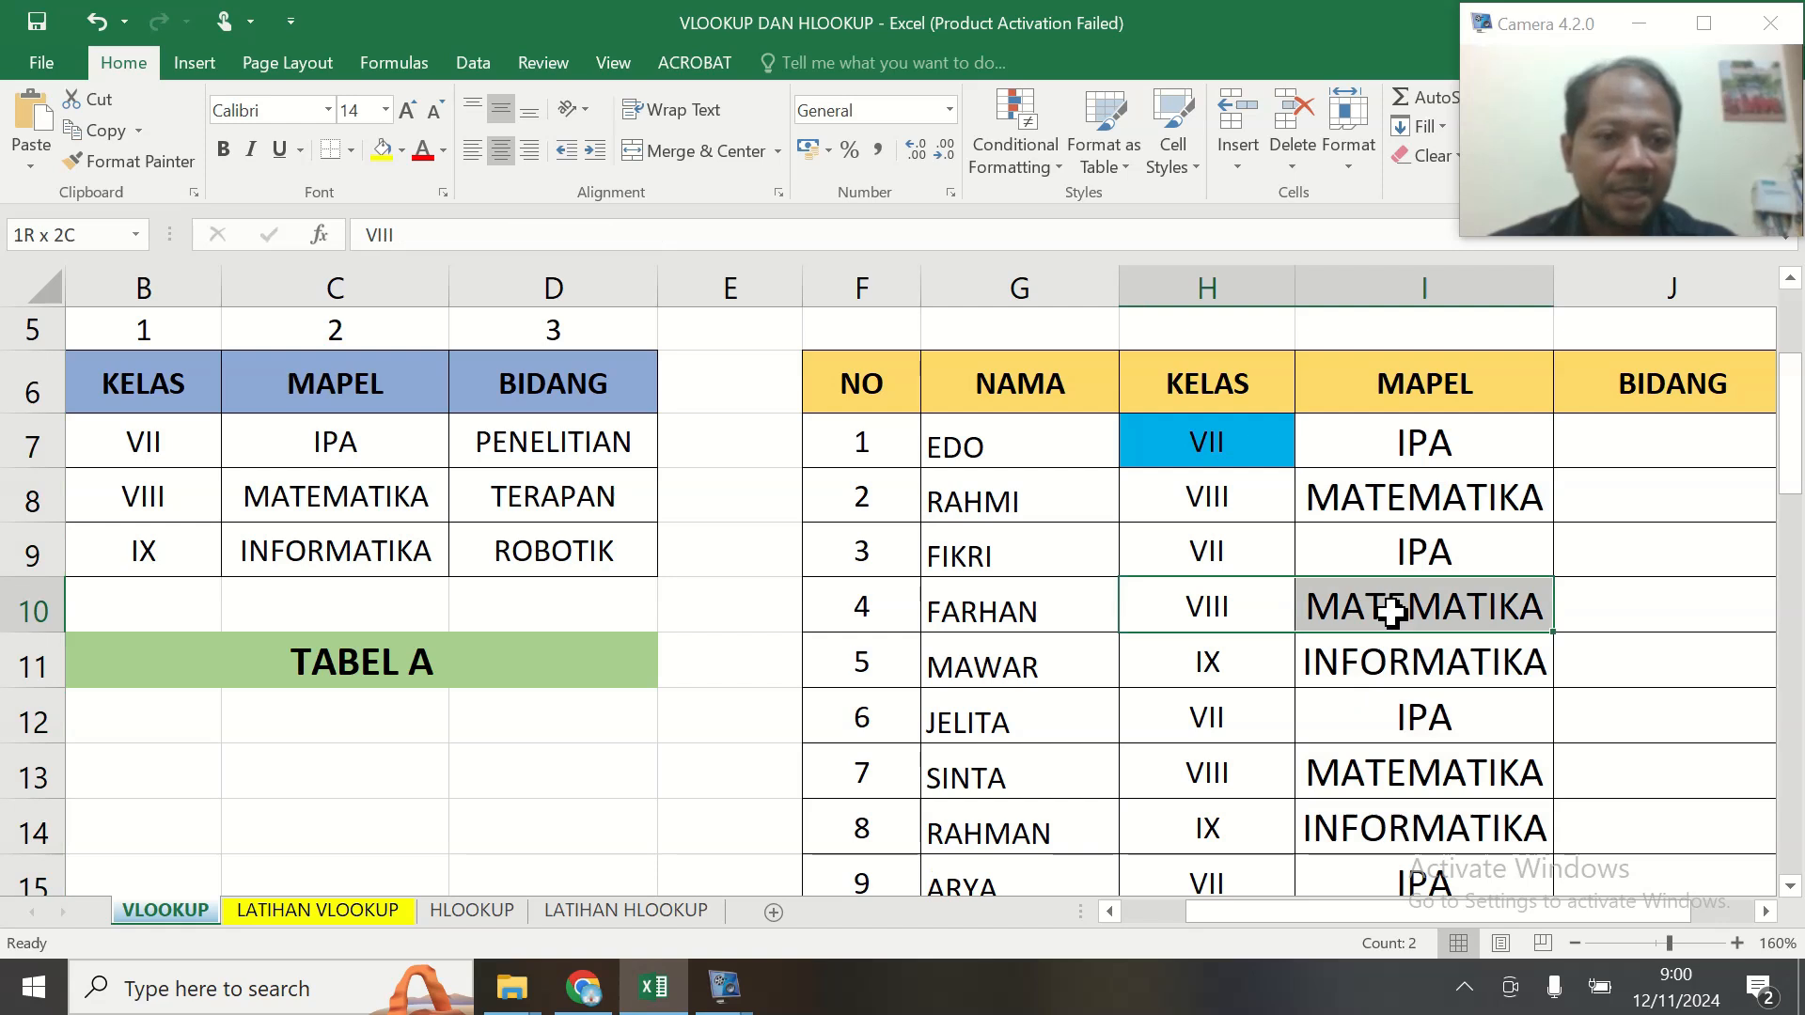
click(130, 551)
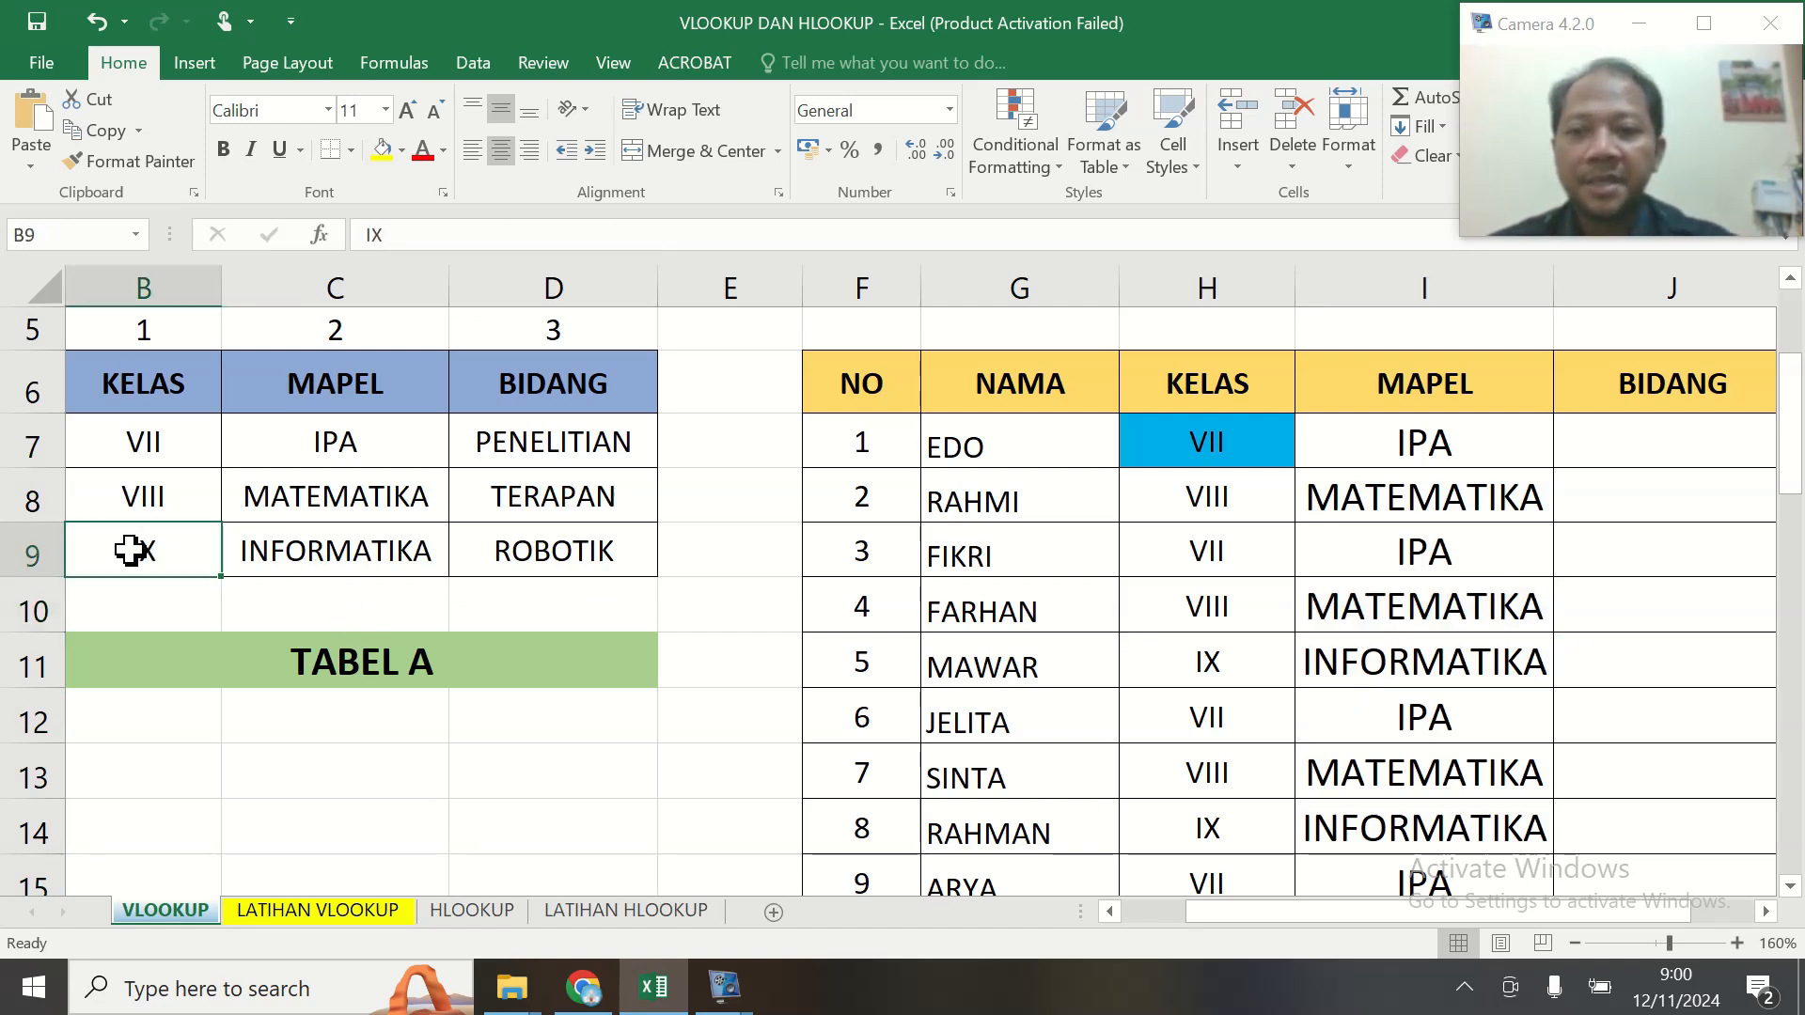
drag(130, 551, 386, 541)
drag(1197, 668, 1434, 672)
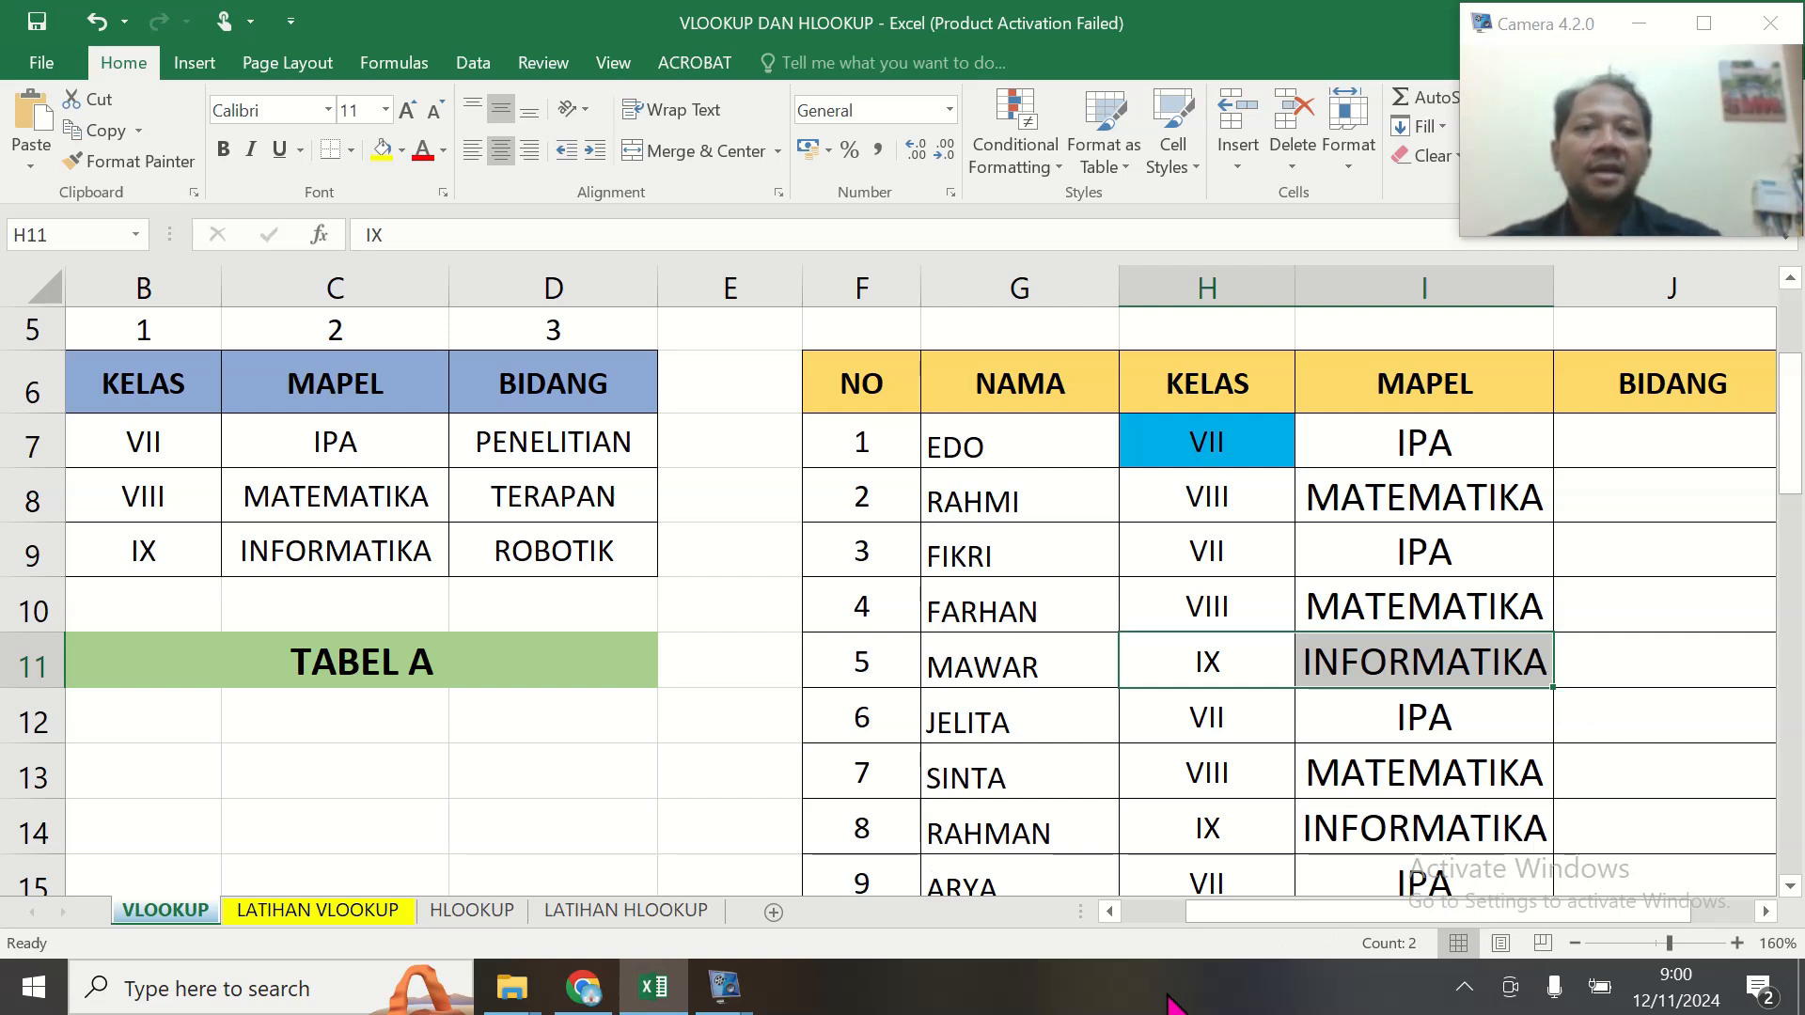
Start a VLOOKUP formula in the first BIDANG cell, J7, with H7 as the lookup value
mouse_move(1429, 935)
mouse_down()
mouse_move(1510, 934)
mouse_move(1457, 934)
mouse_up()
click(1562, 442)
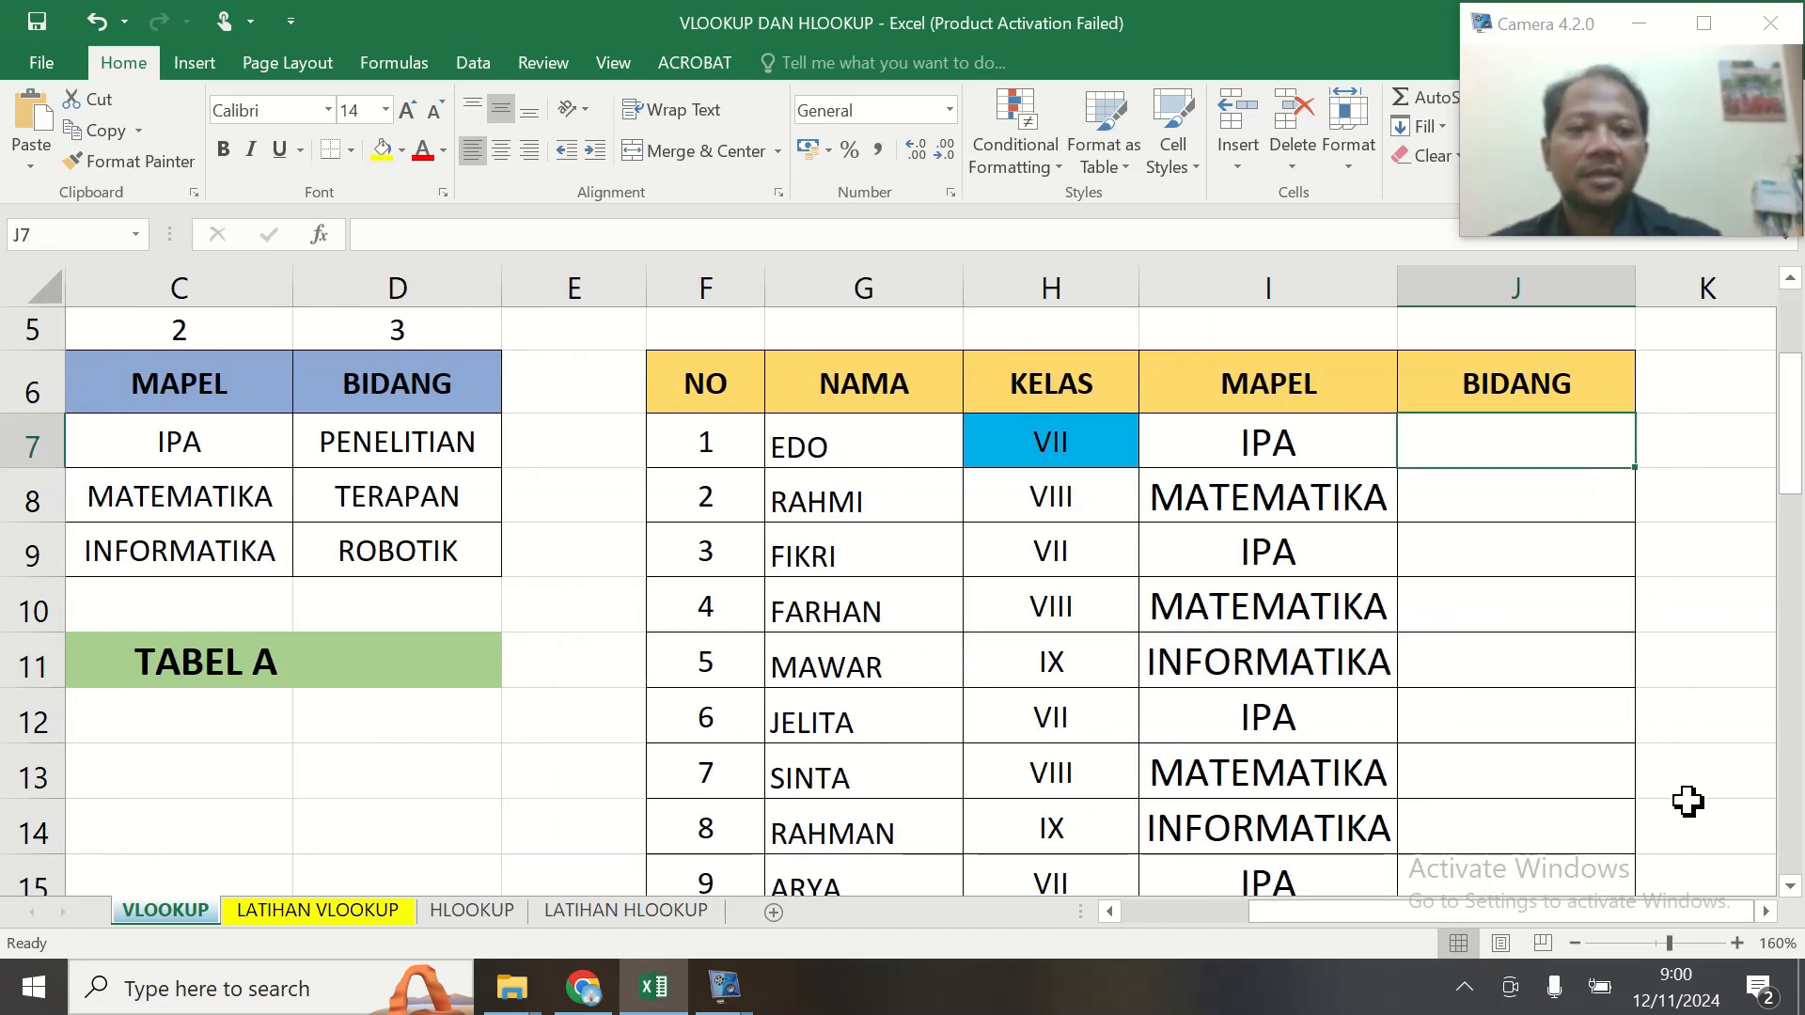
text(=)
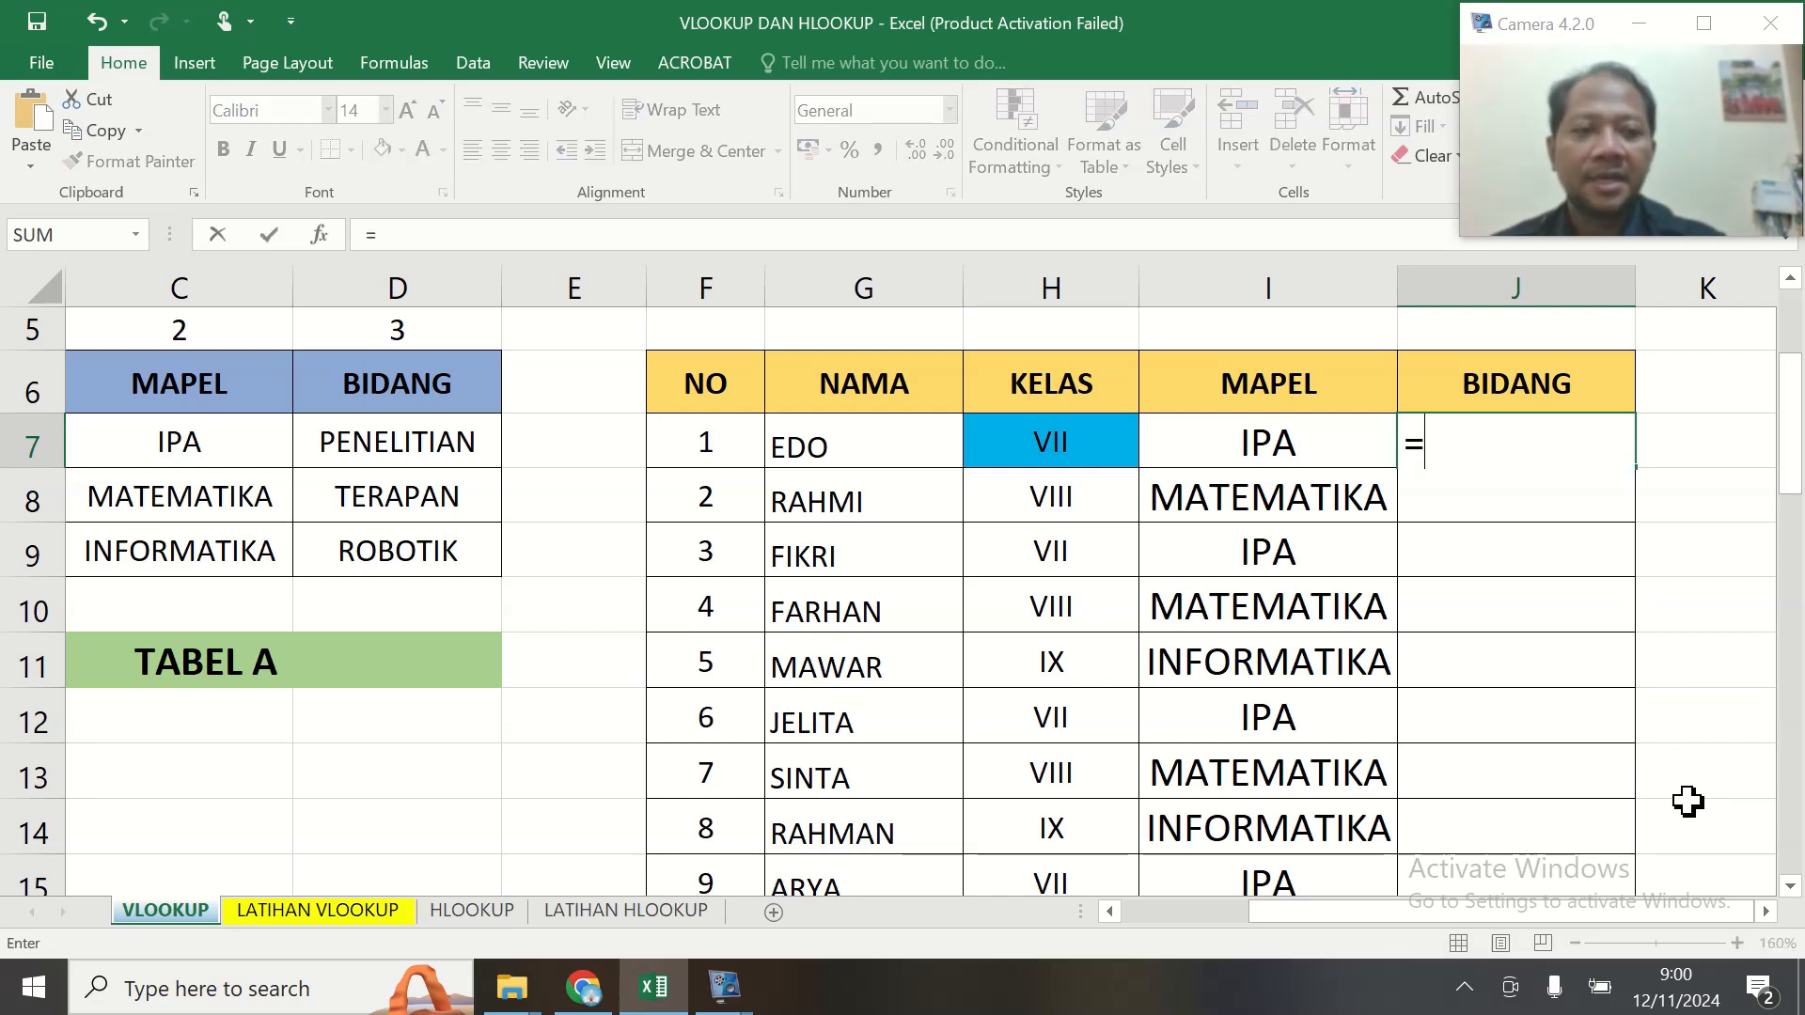
text(VLOO)
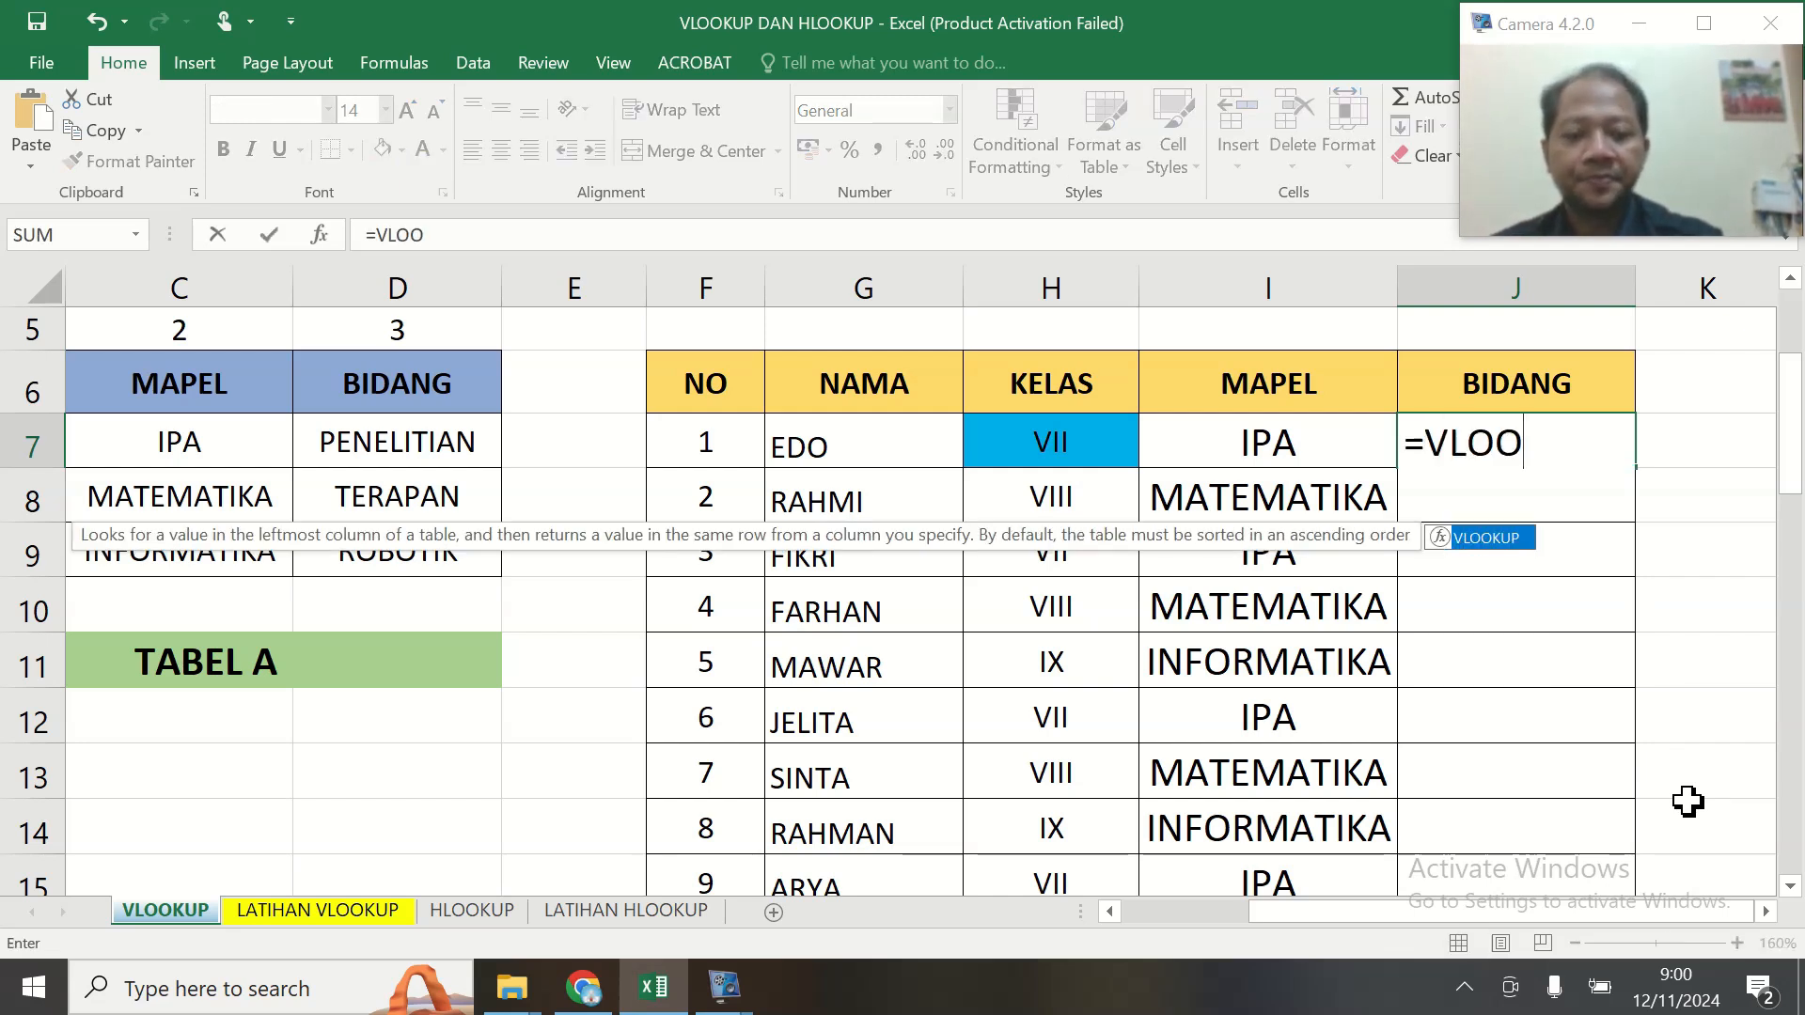
text(KUP()
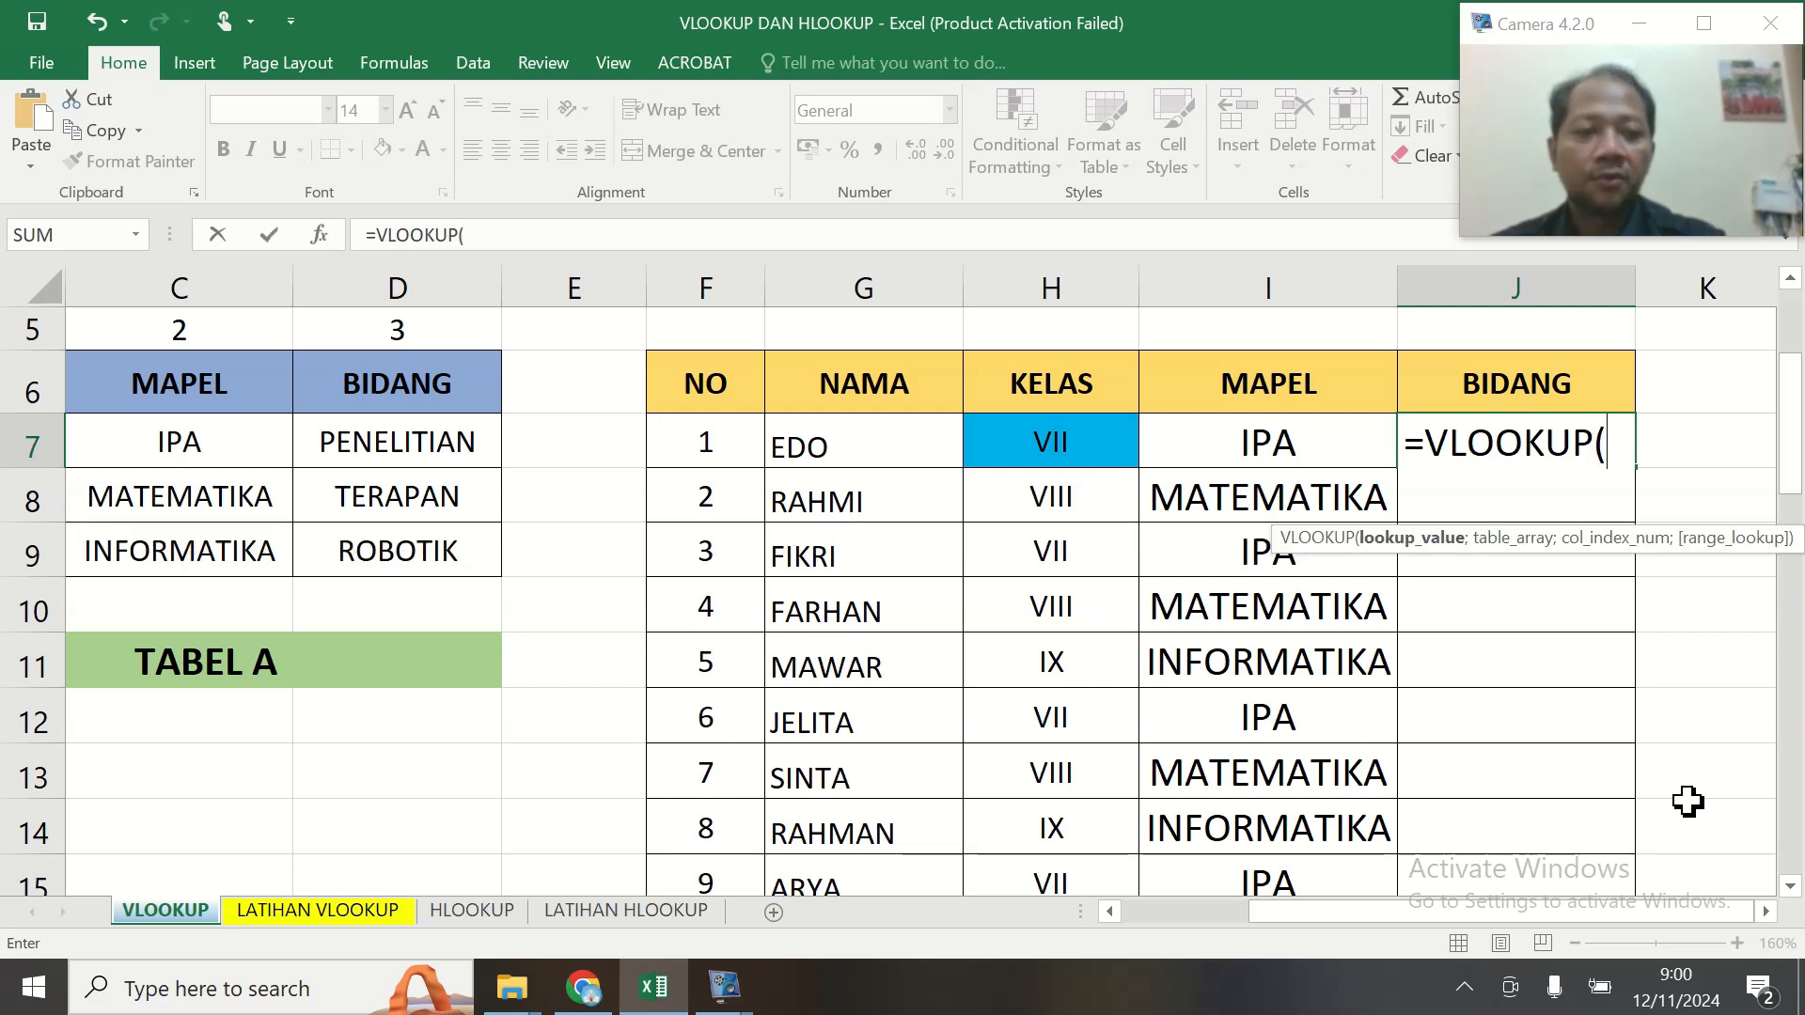
click(1632, 922)
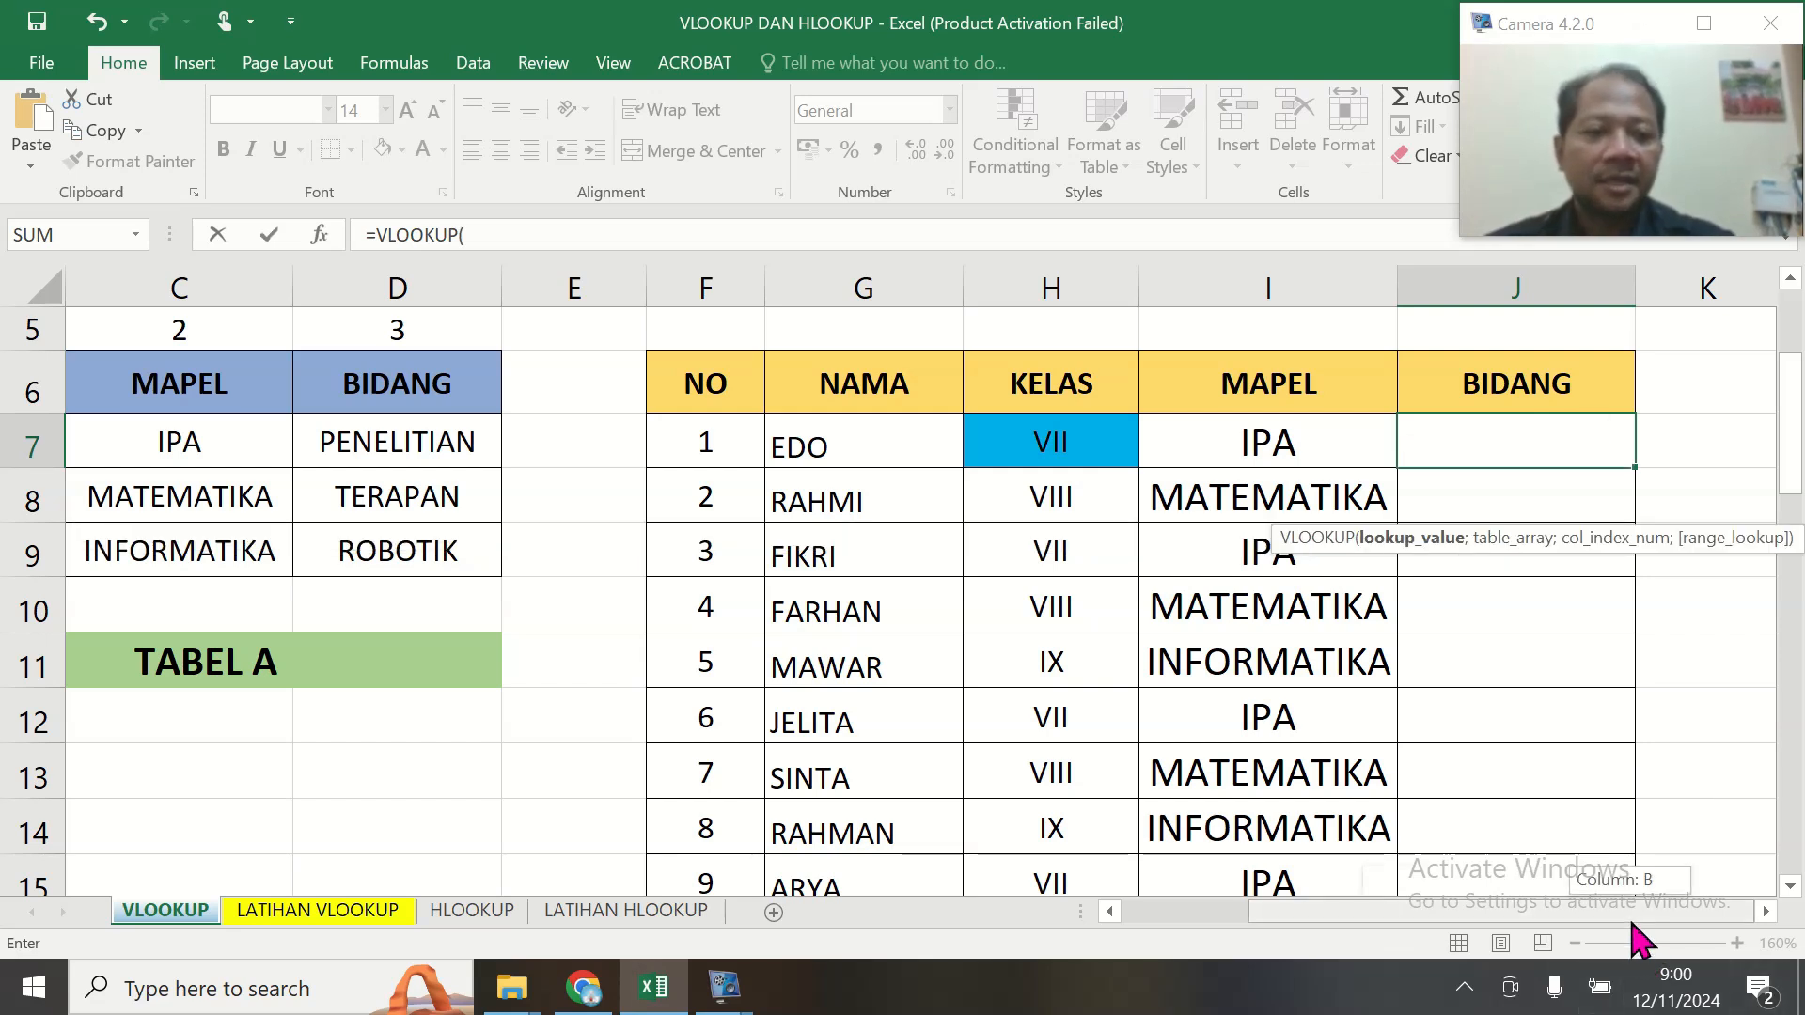
drag(1633, 924, 1586, 933)
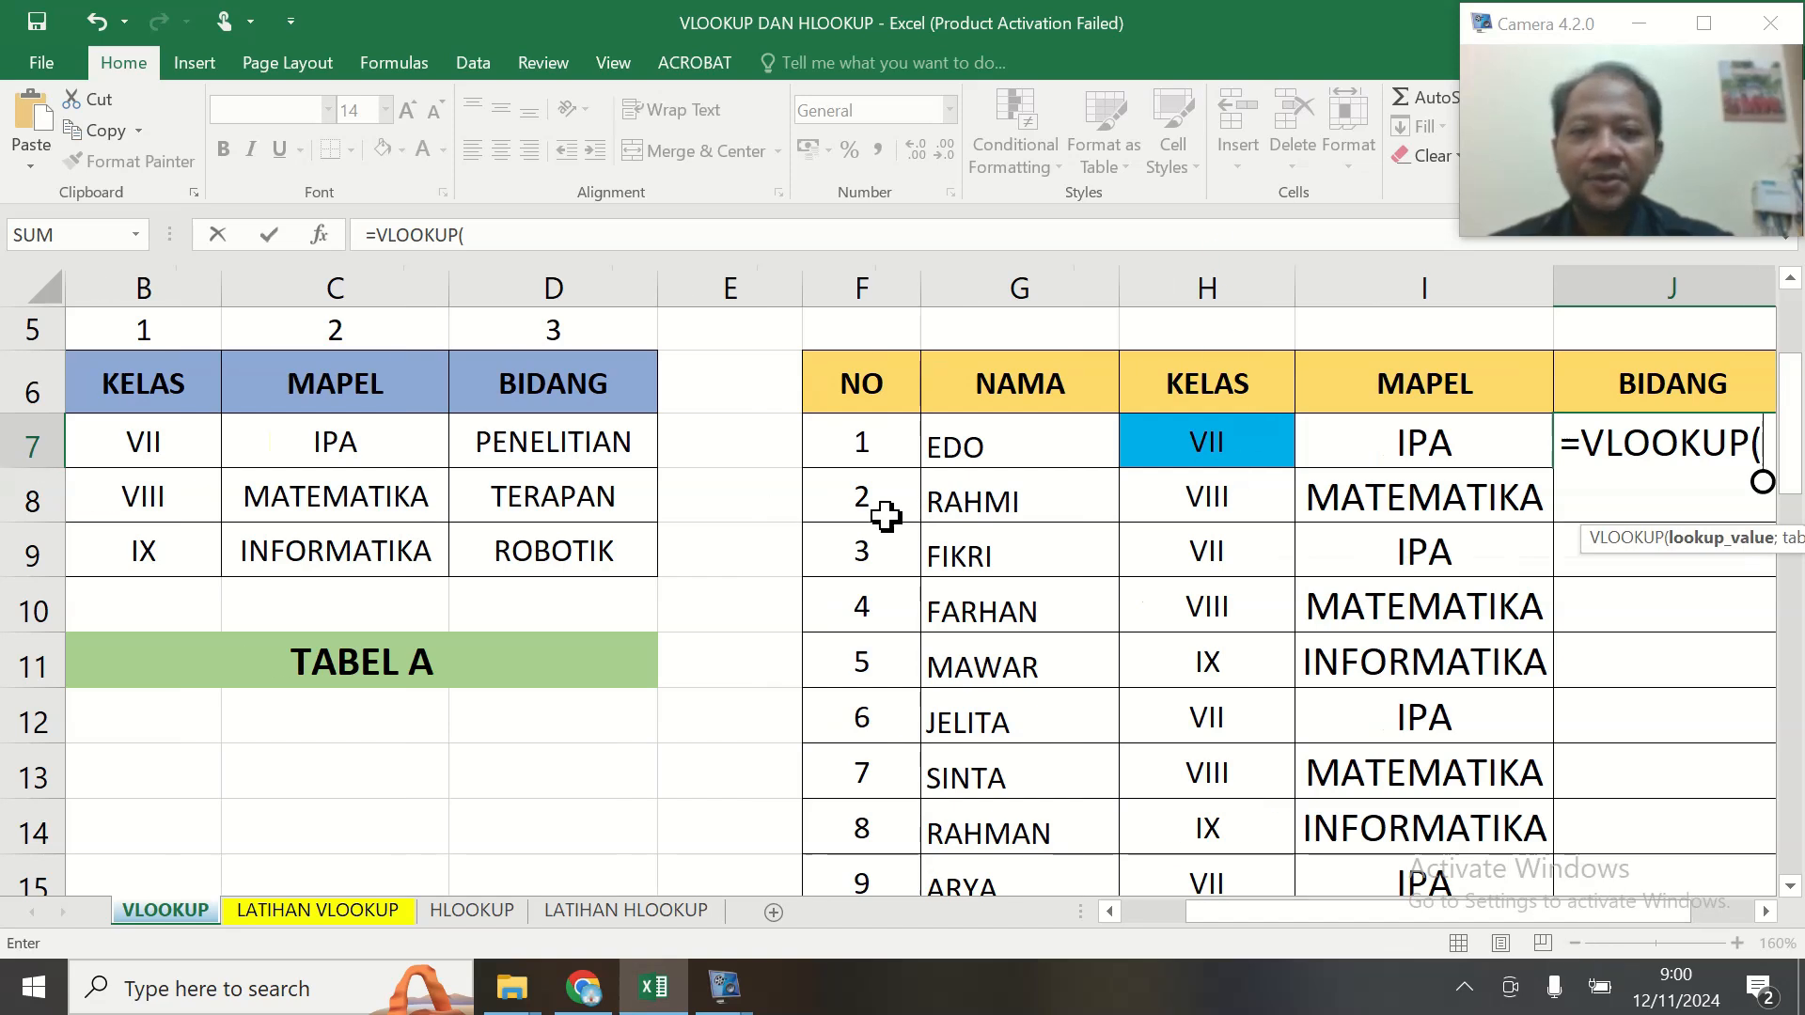
drag(1442, 916, 1554, 919)
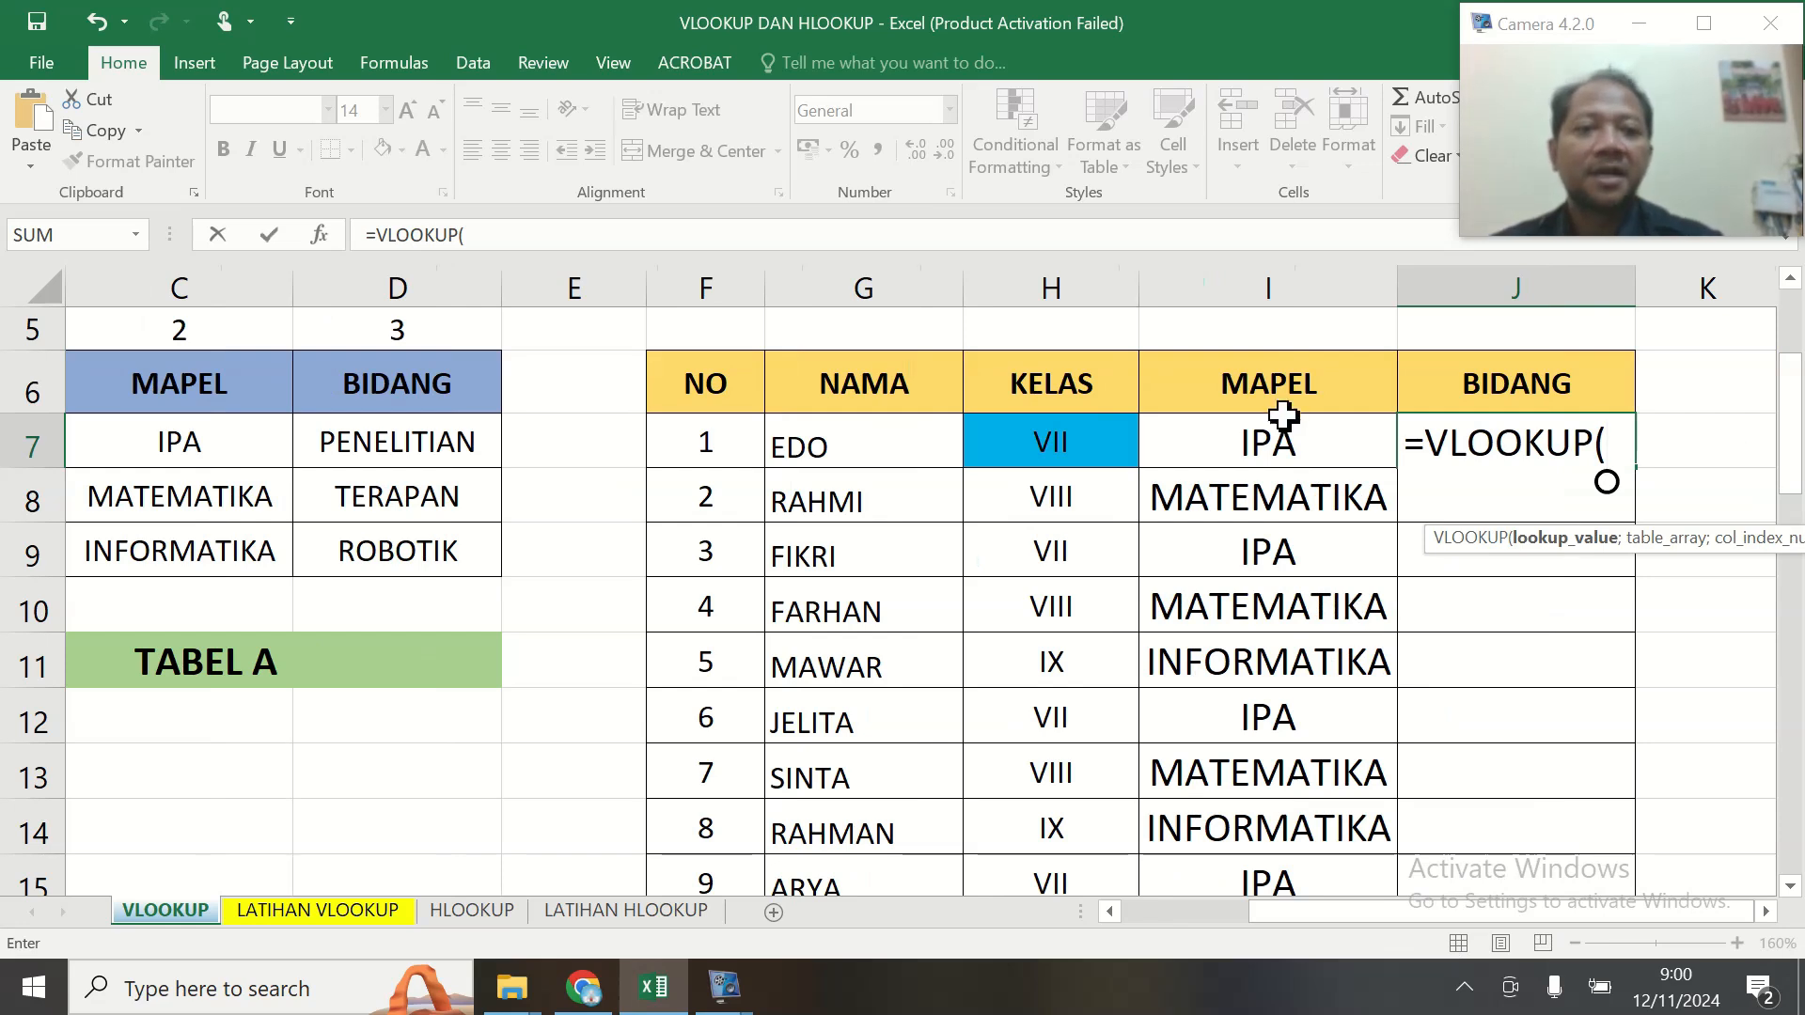
click(1093, 447)
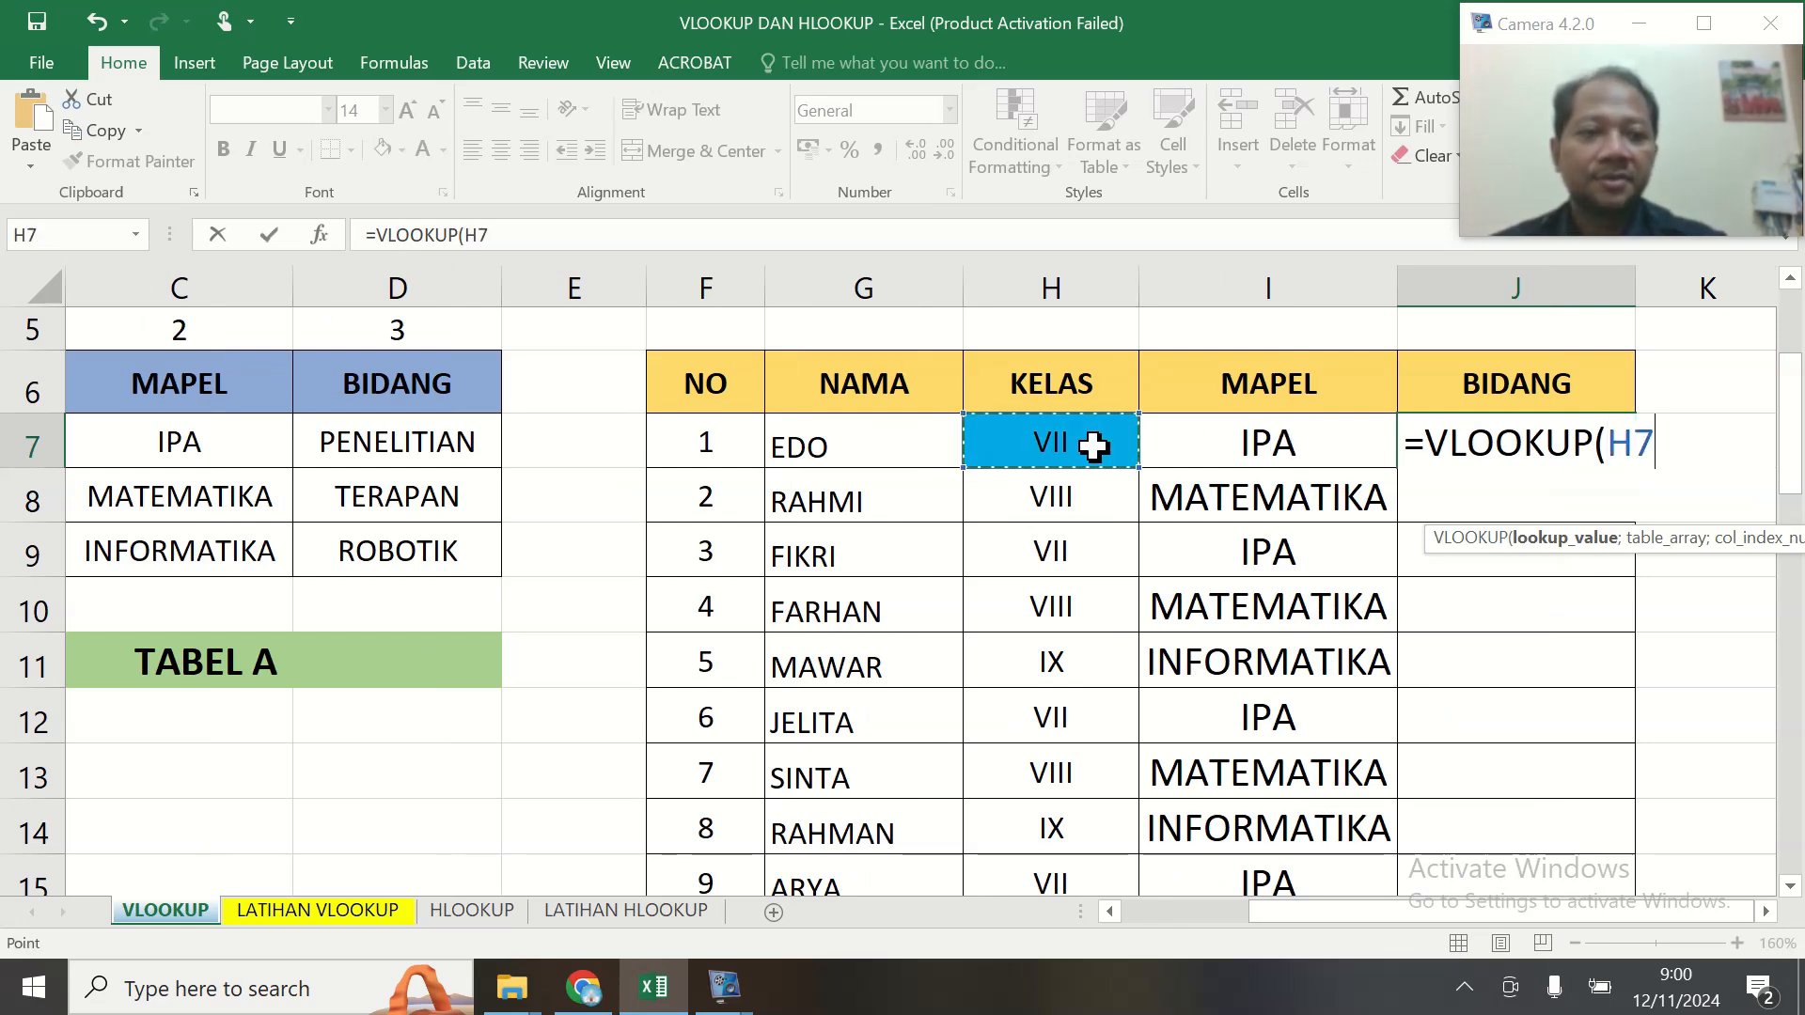
text(;)
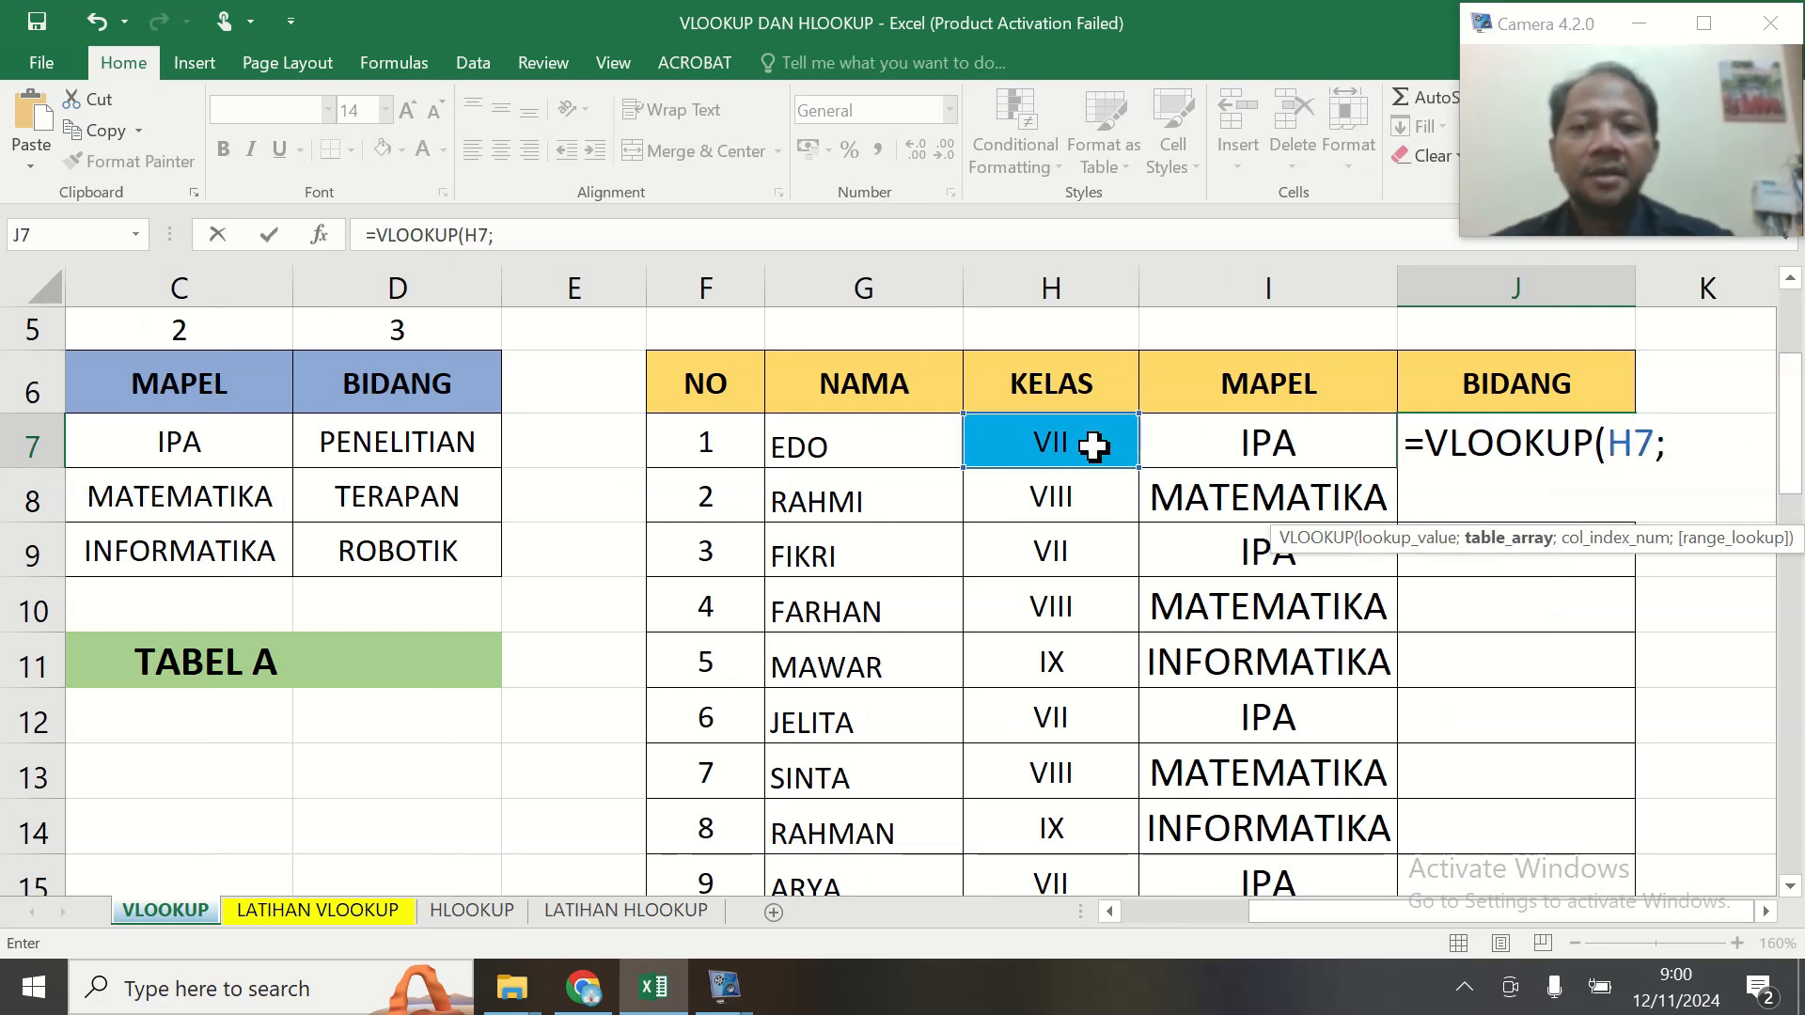
Add TABEL A with its headers to the J7 formula as the absolute table array $B$6:$D$9
drag(1317, 910, 1156, 910)
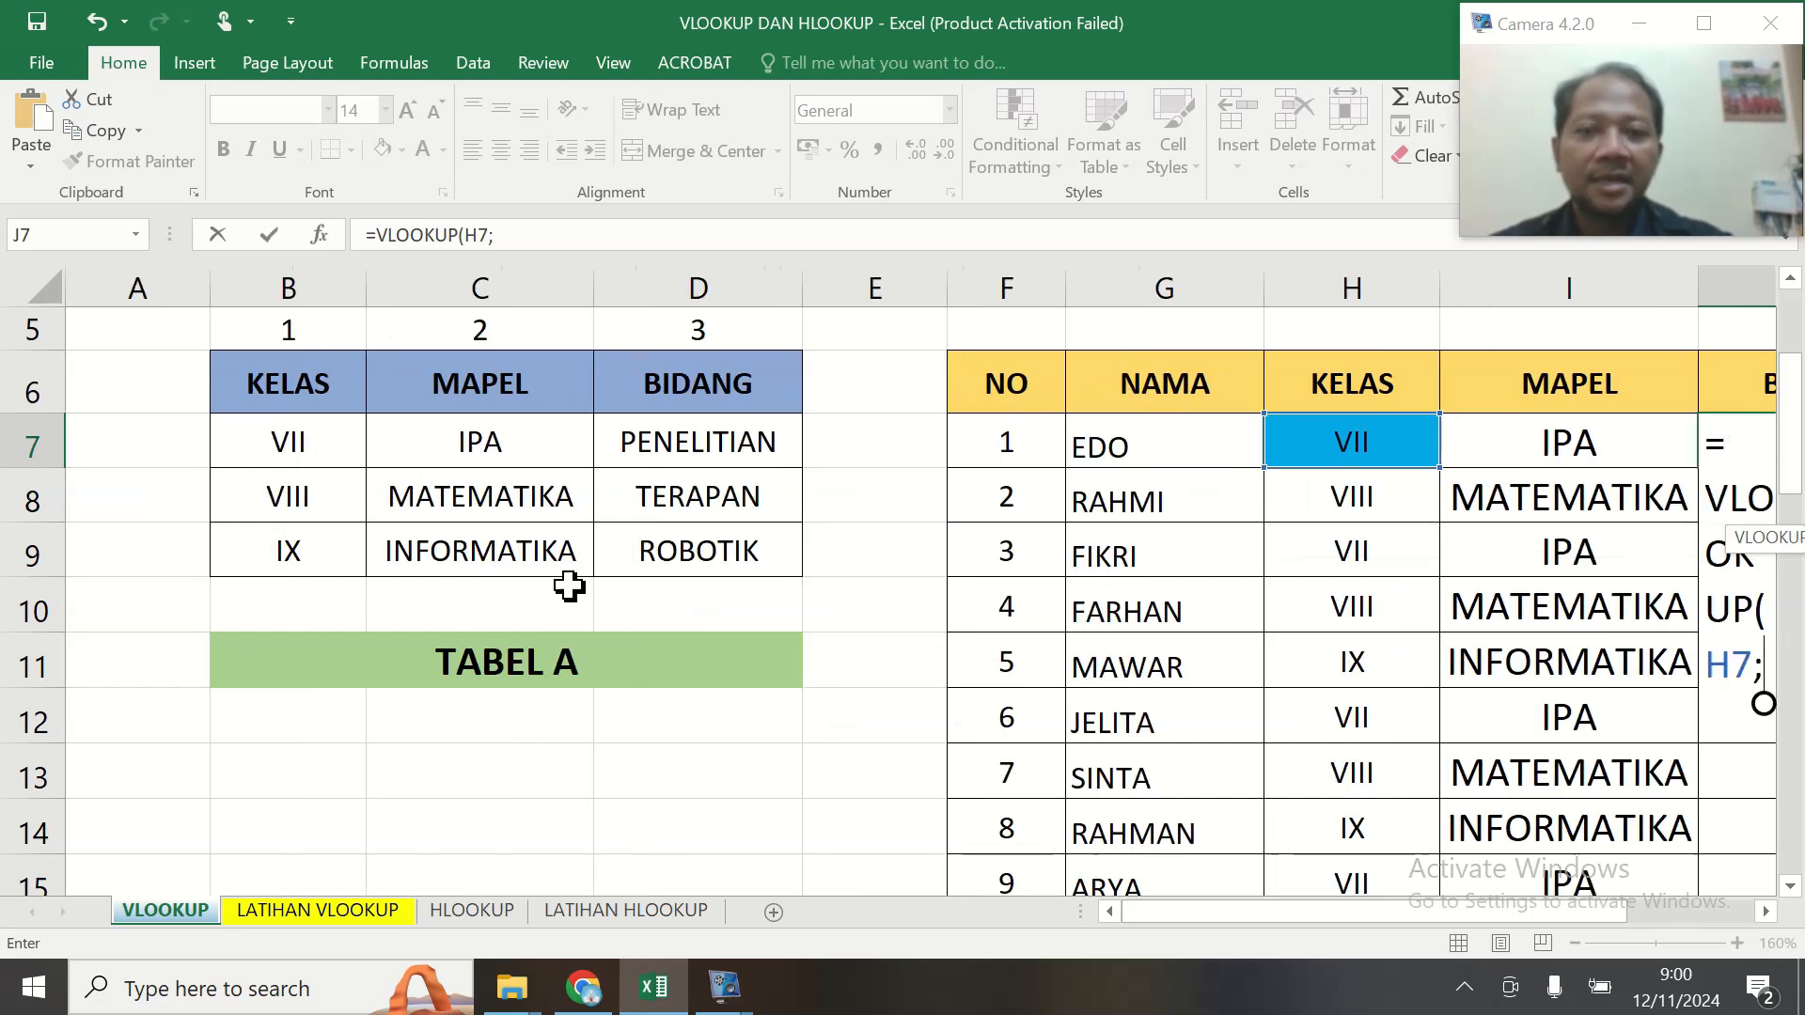
drag(301, 363, 733, 546)
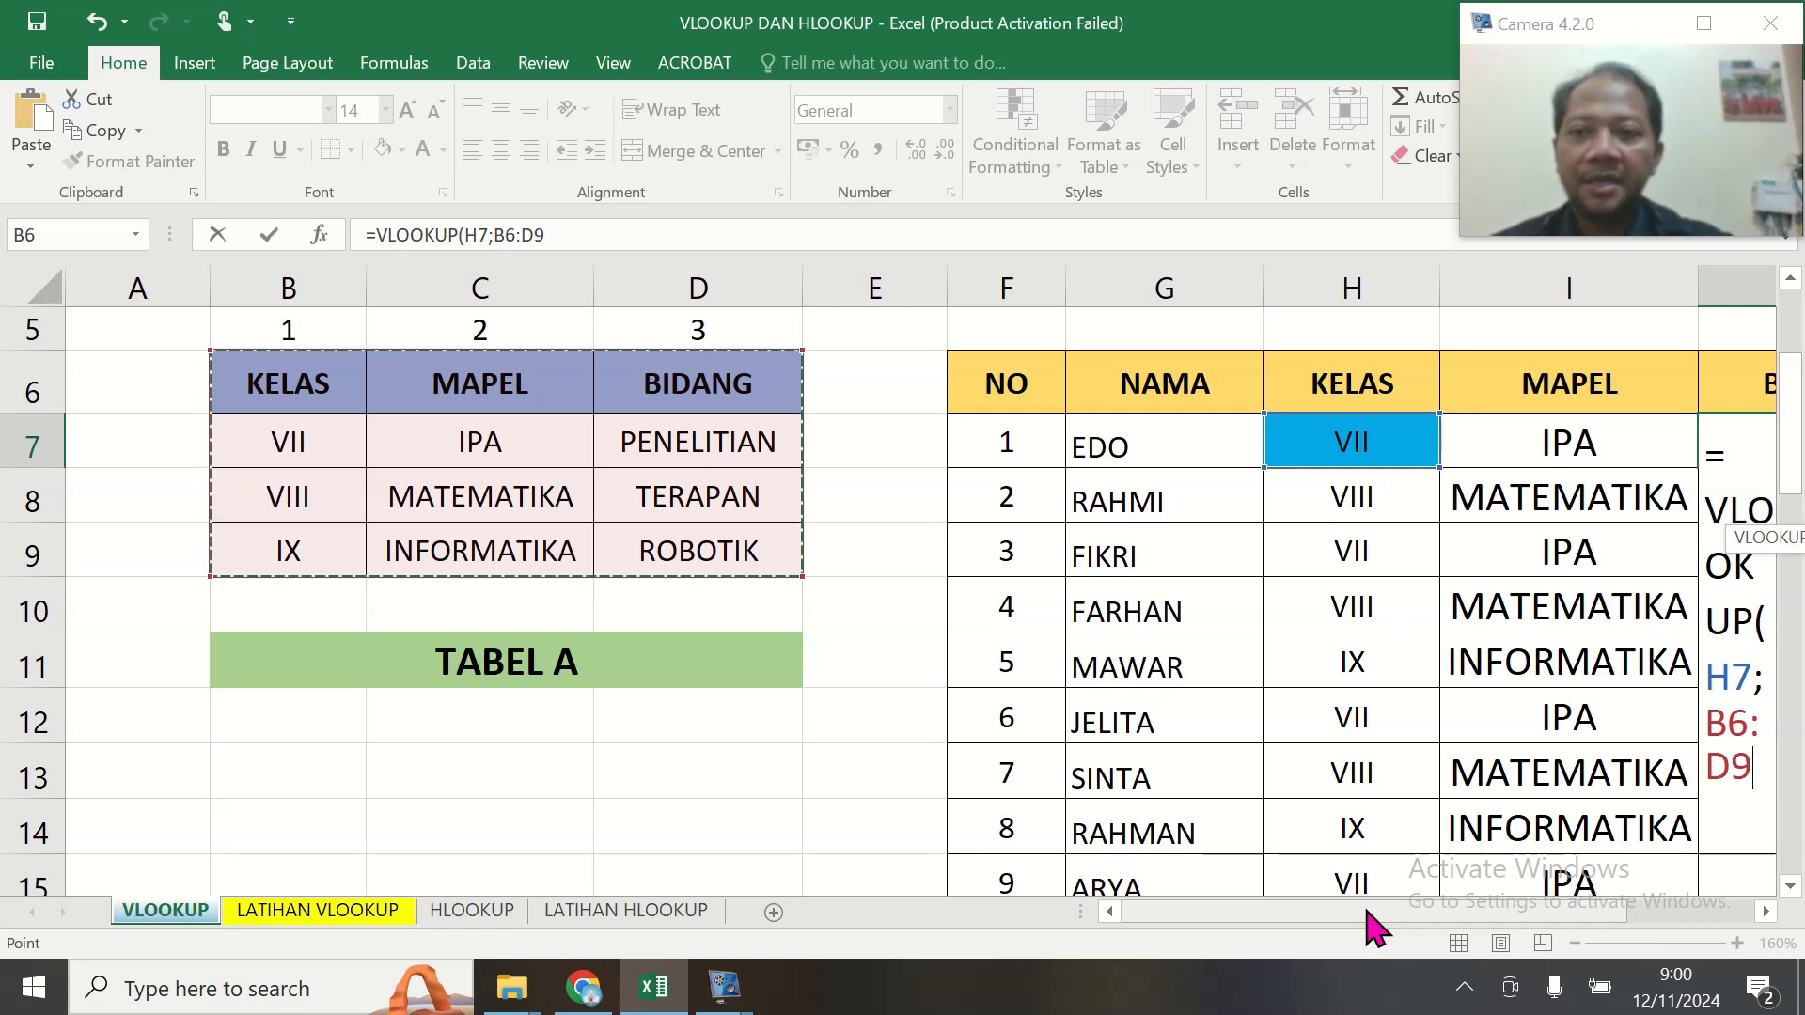
drag(1368, 910, 1565, 940)
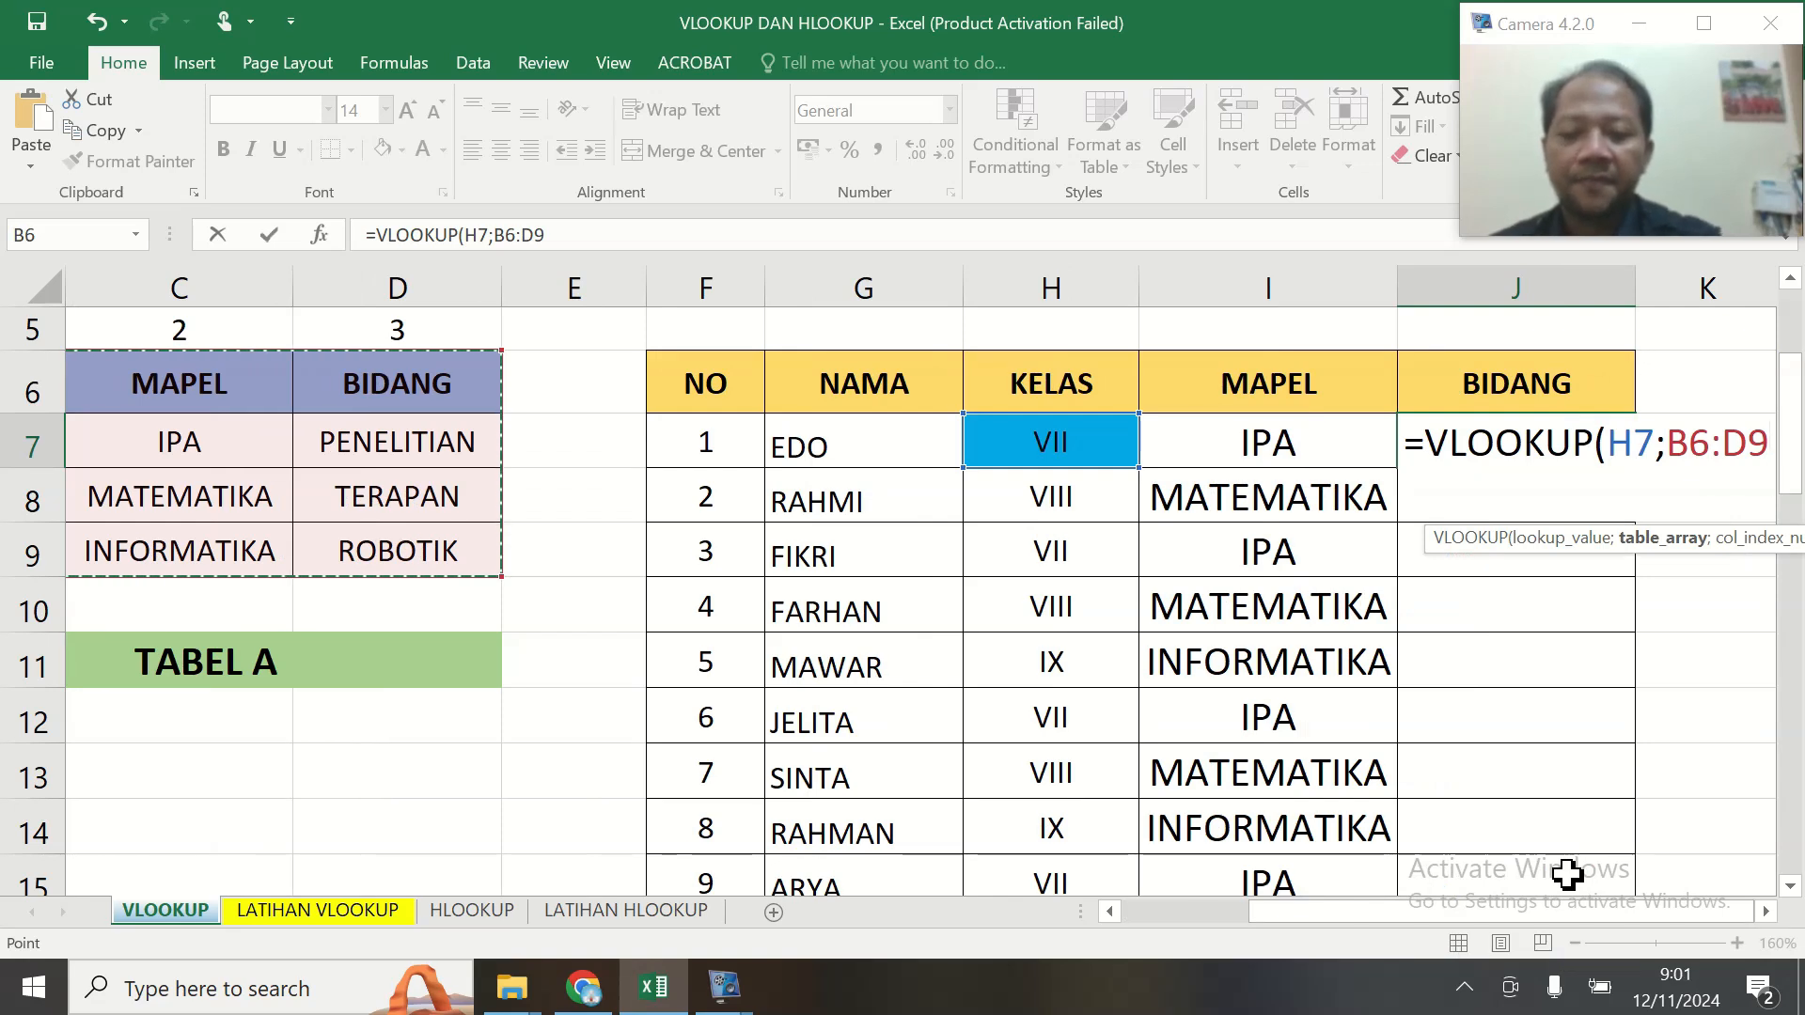
key(F4)
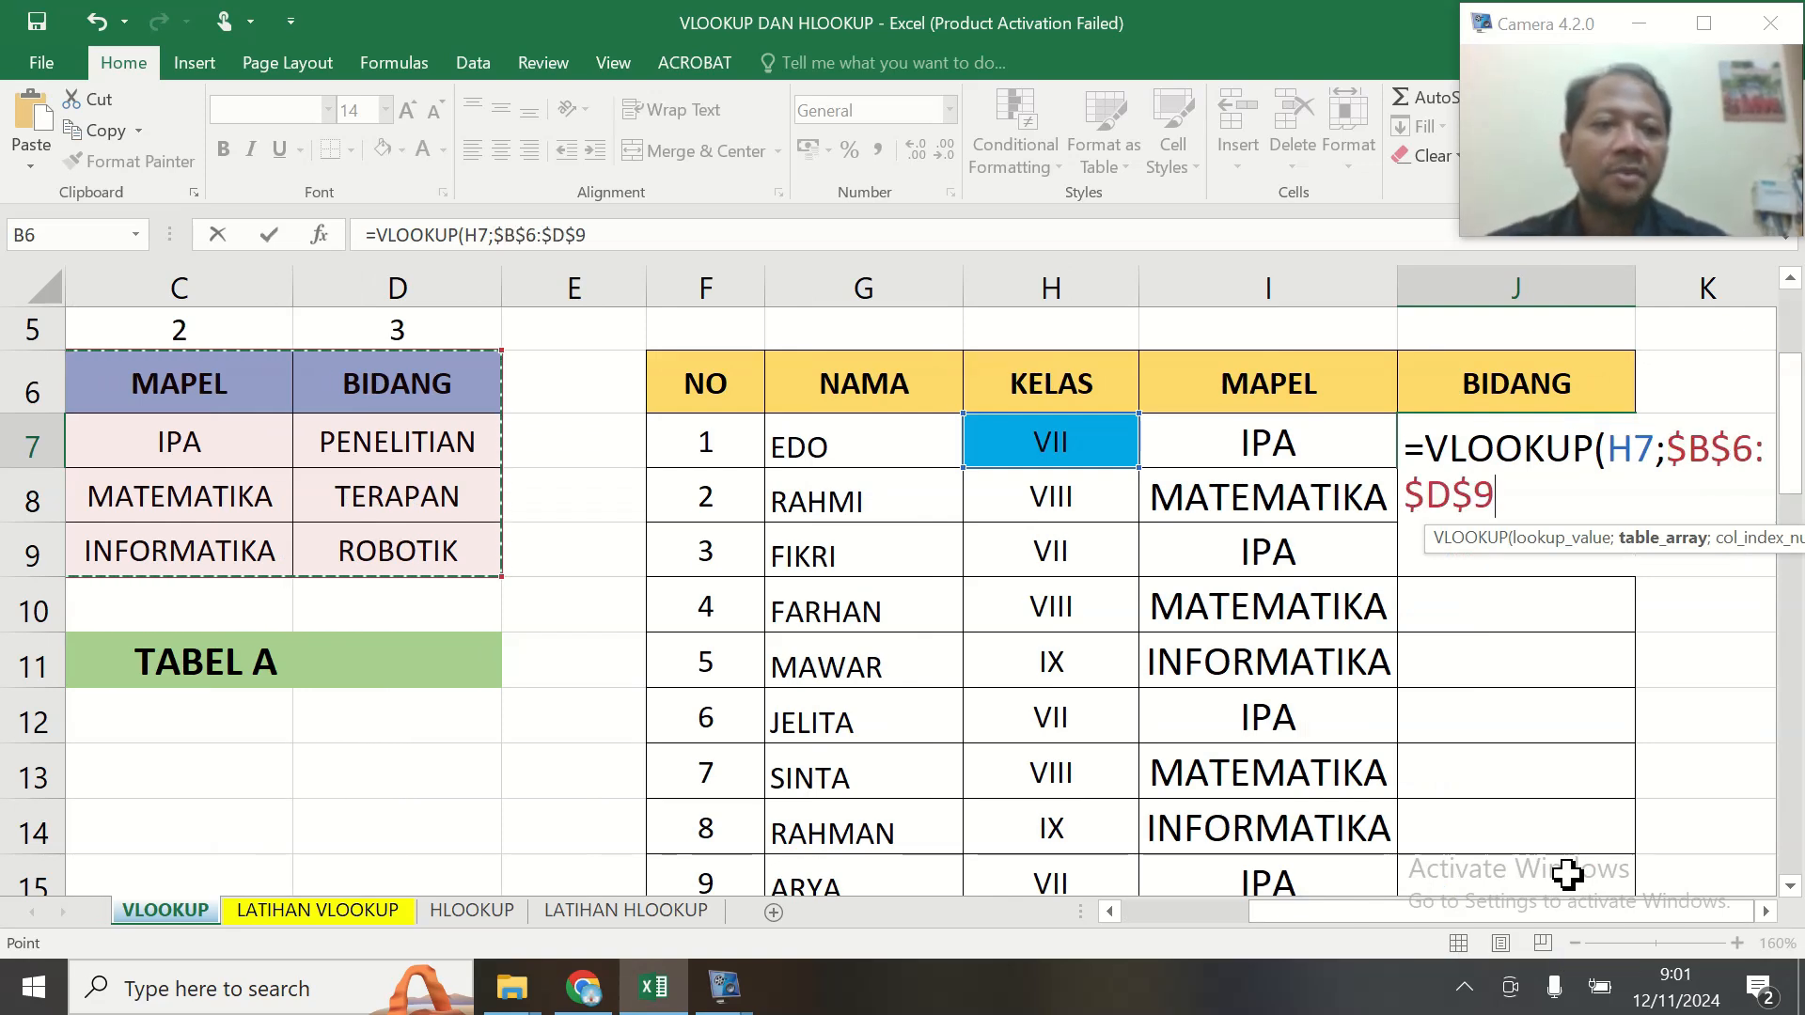
click(1507, 507)
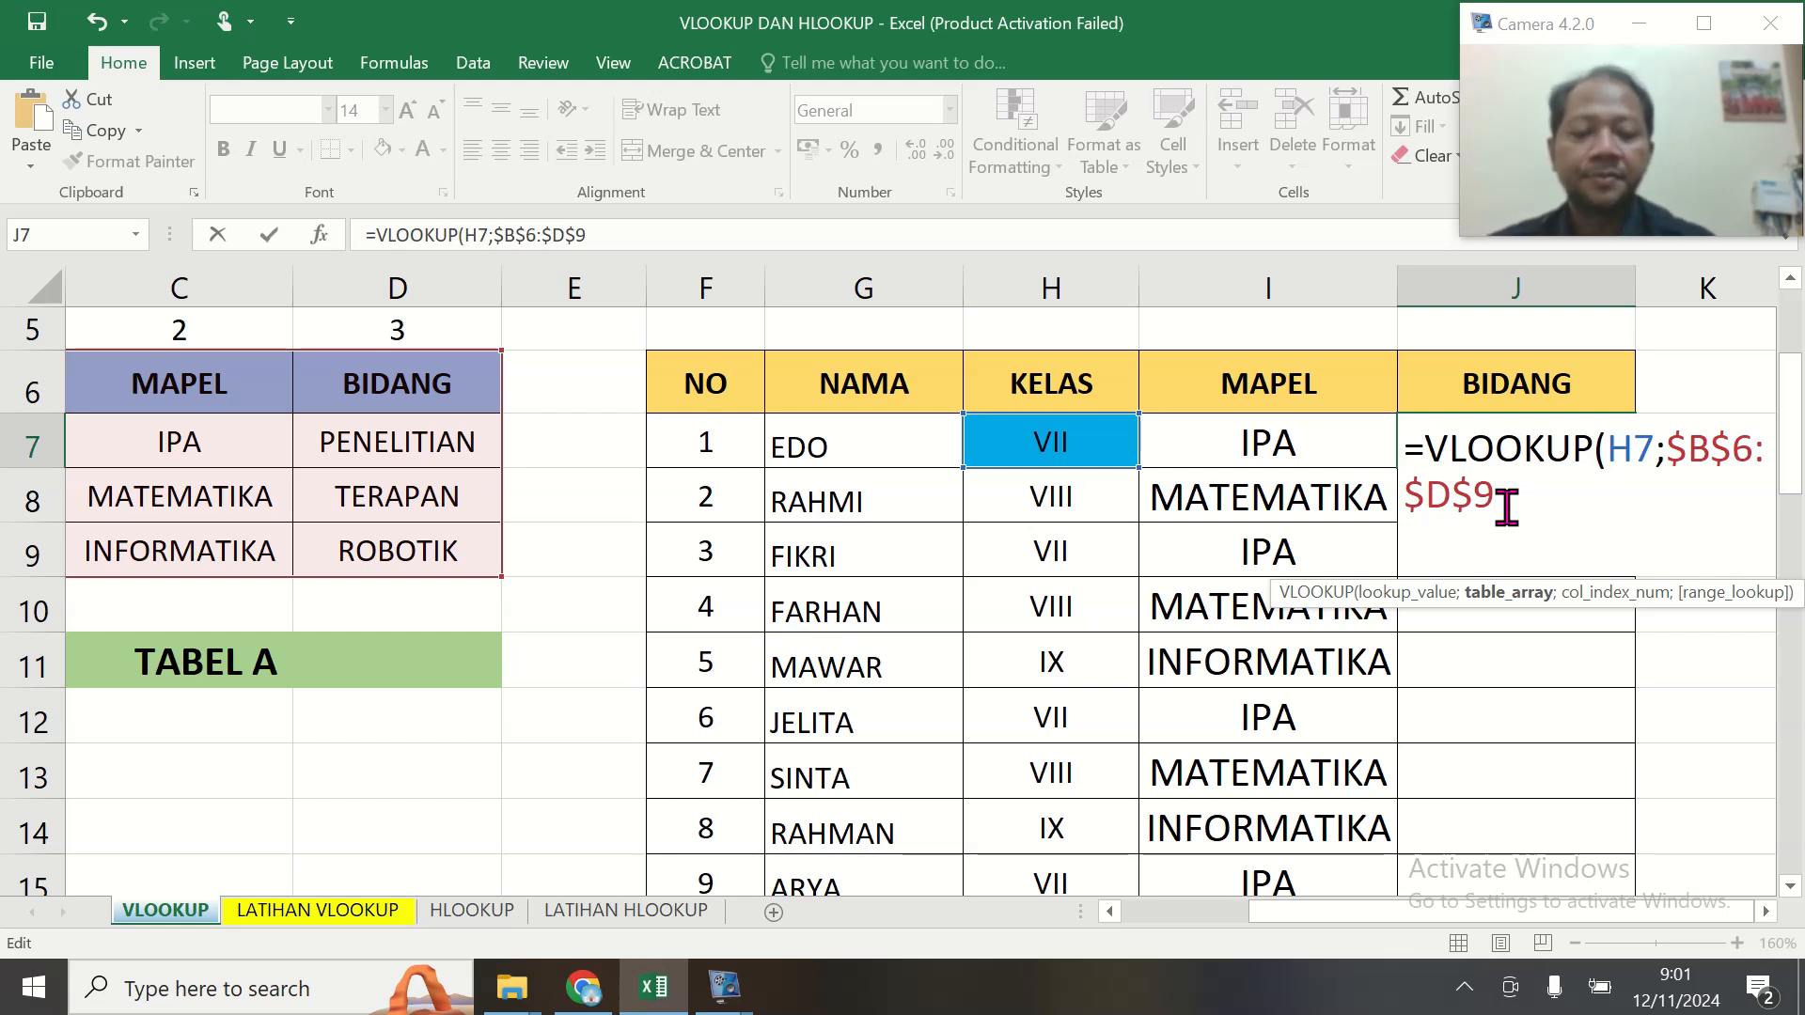
text(;)
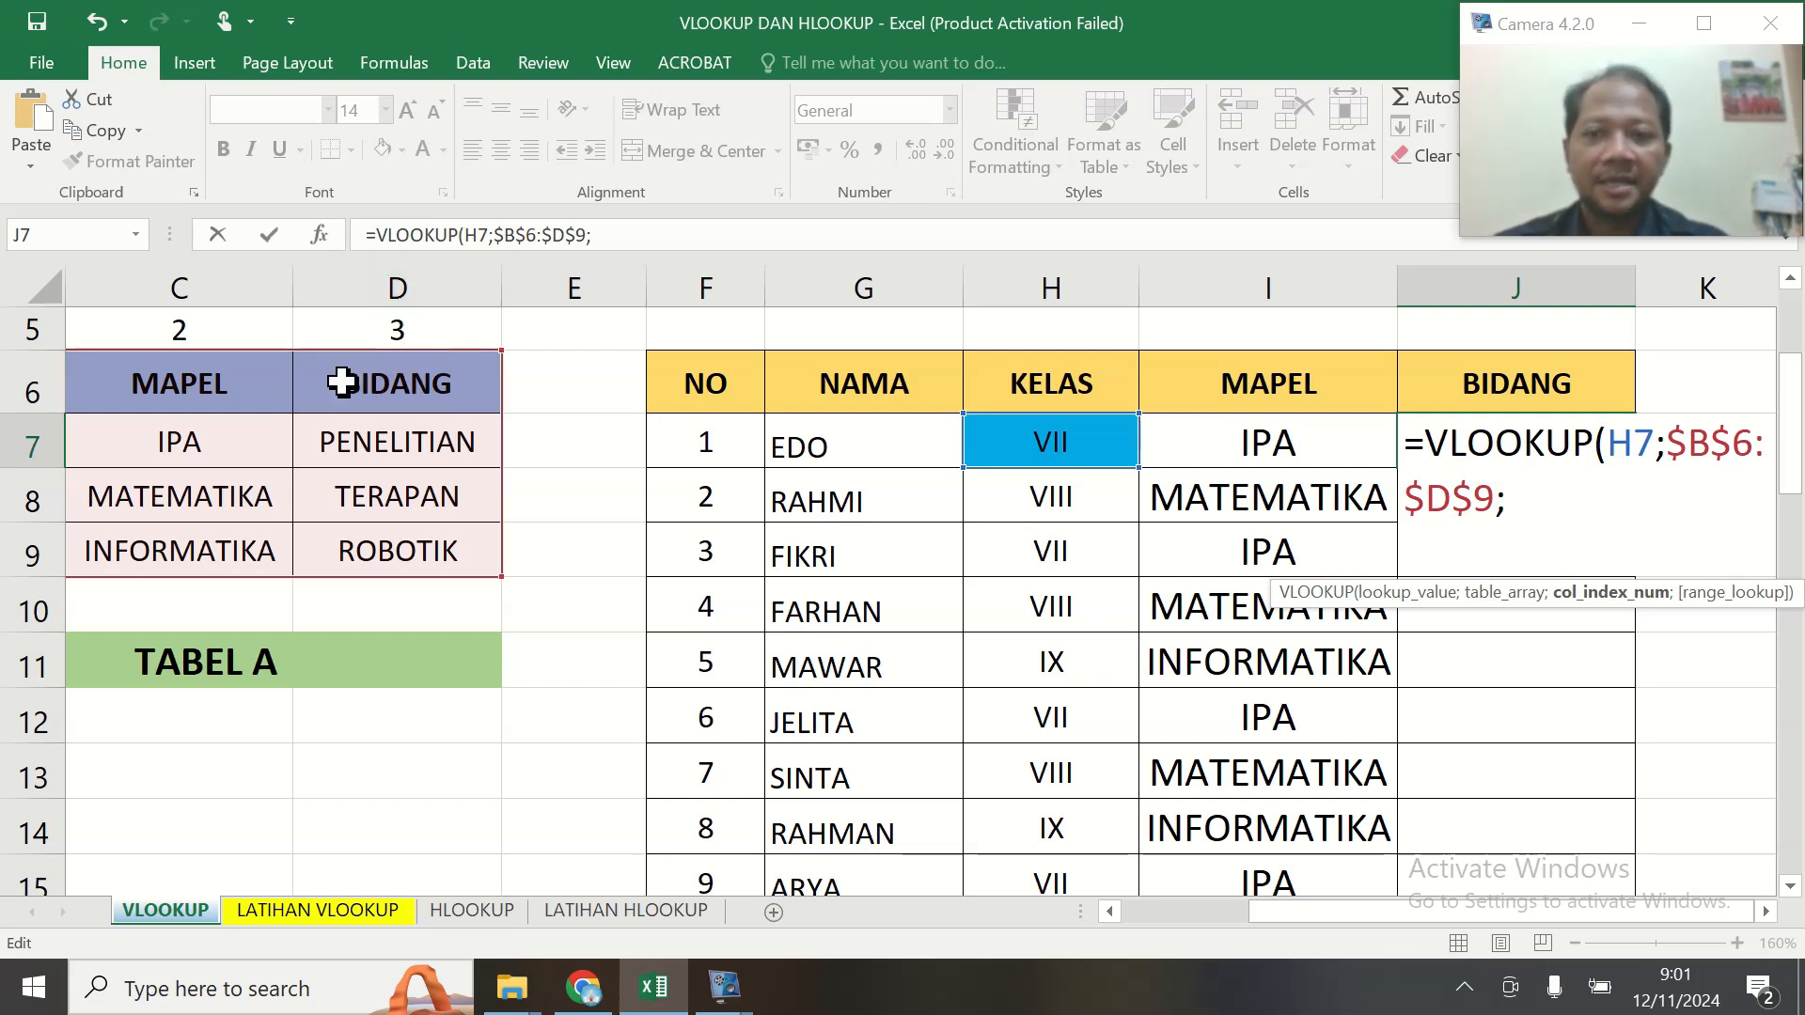
Complete the VLOOKUP formula in J7 with column index 3 and FALSE for an exact match
text(3;)
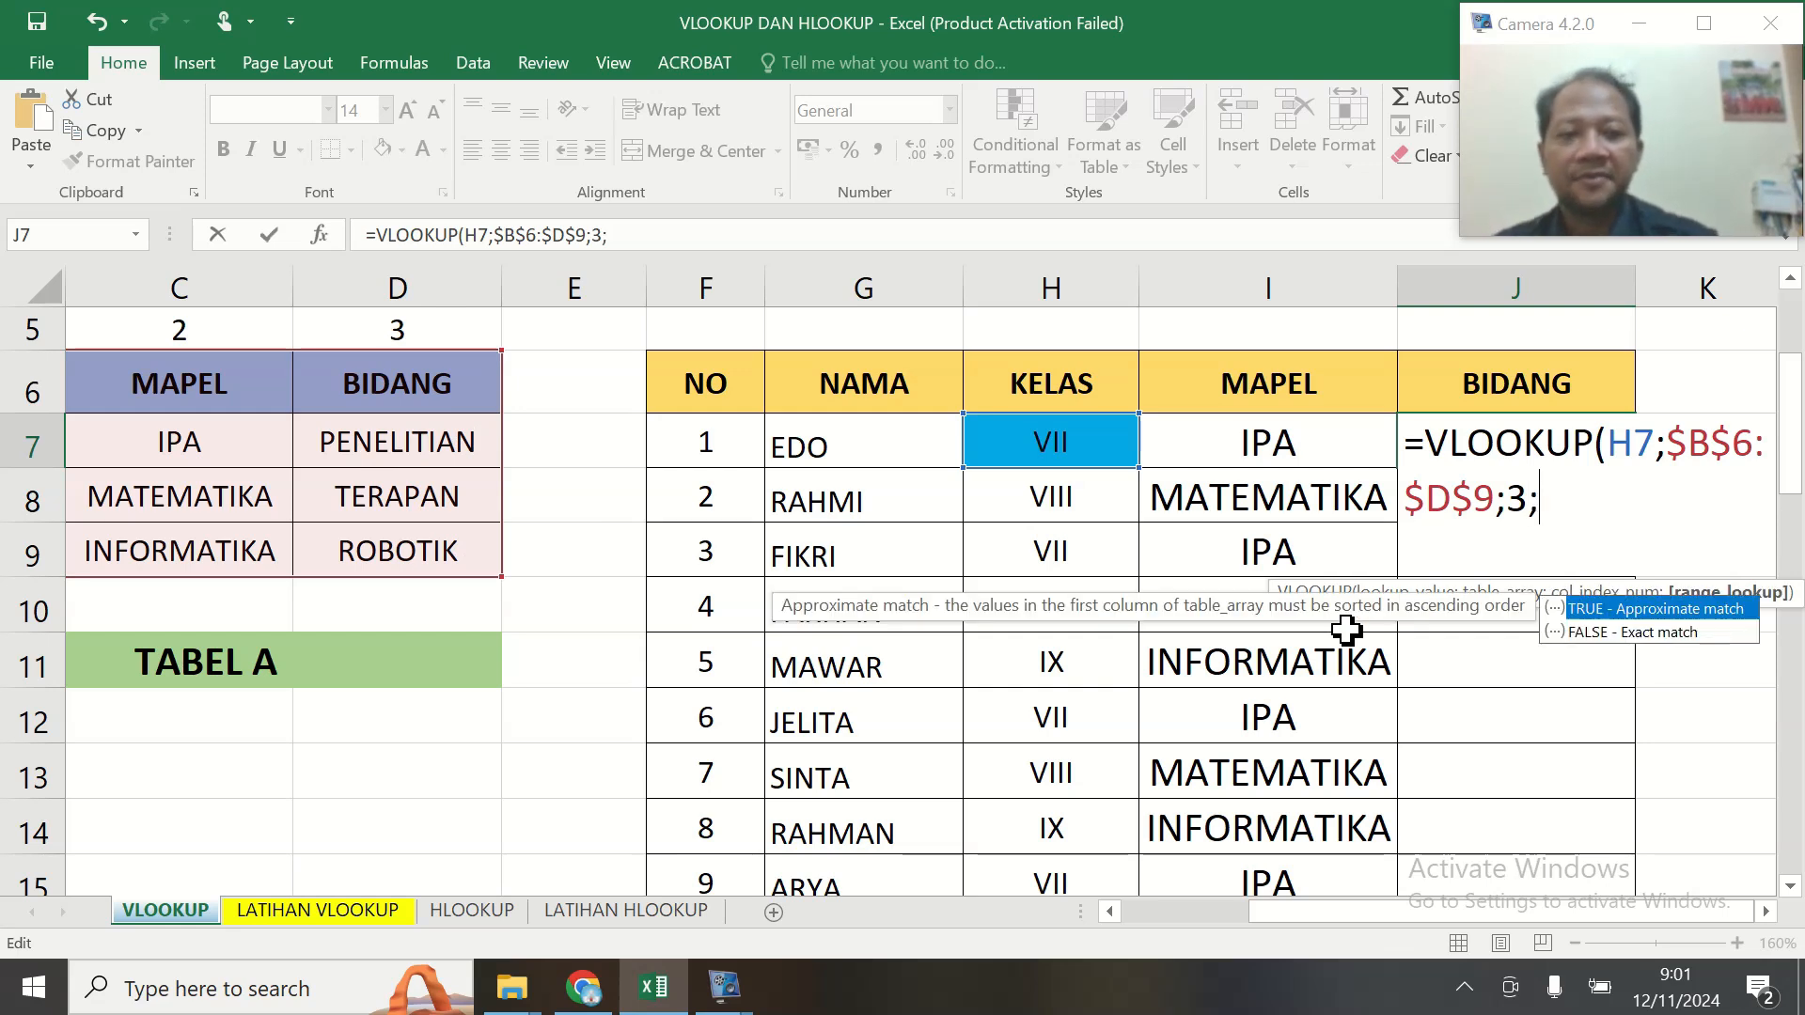
text(FALS)
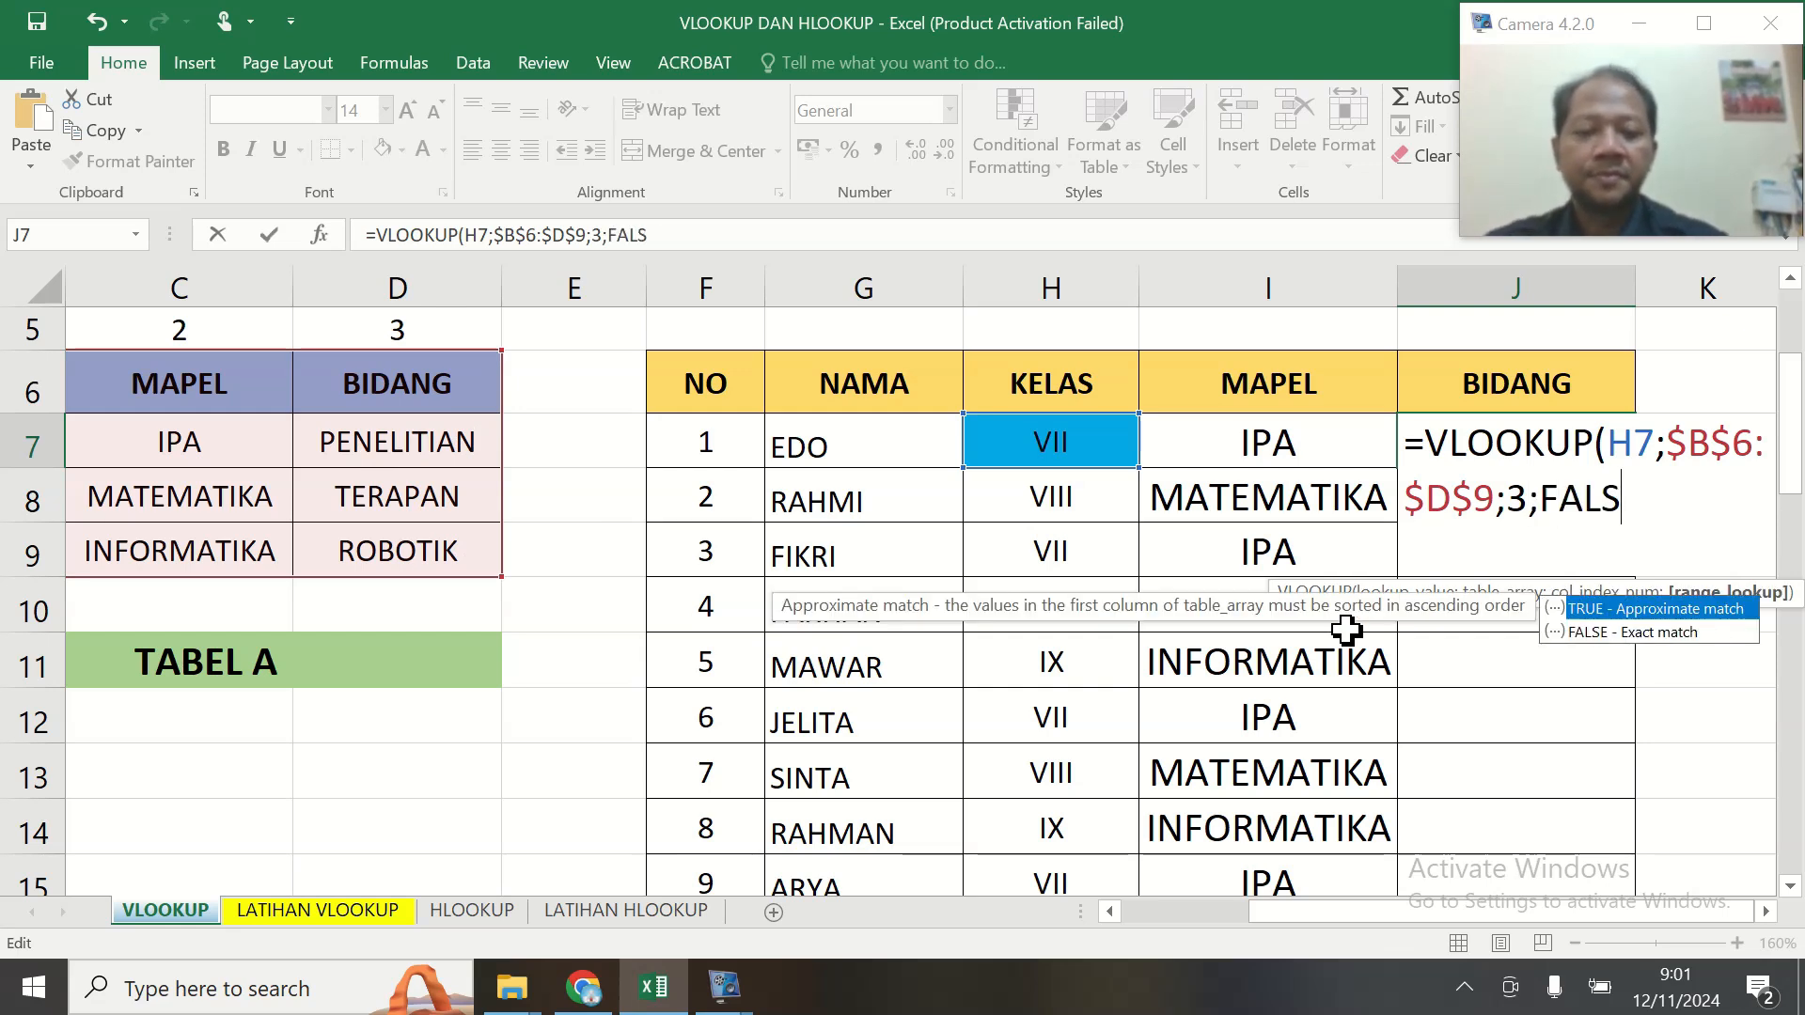
text(E))
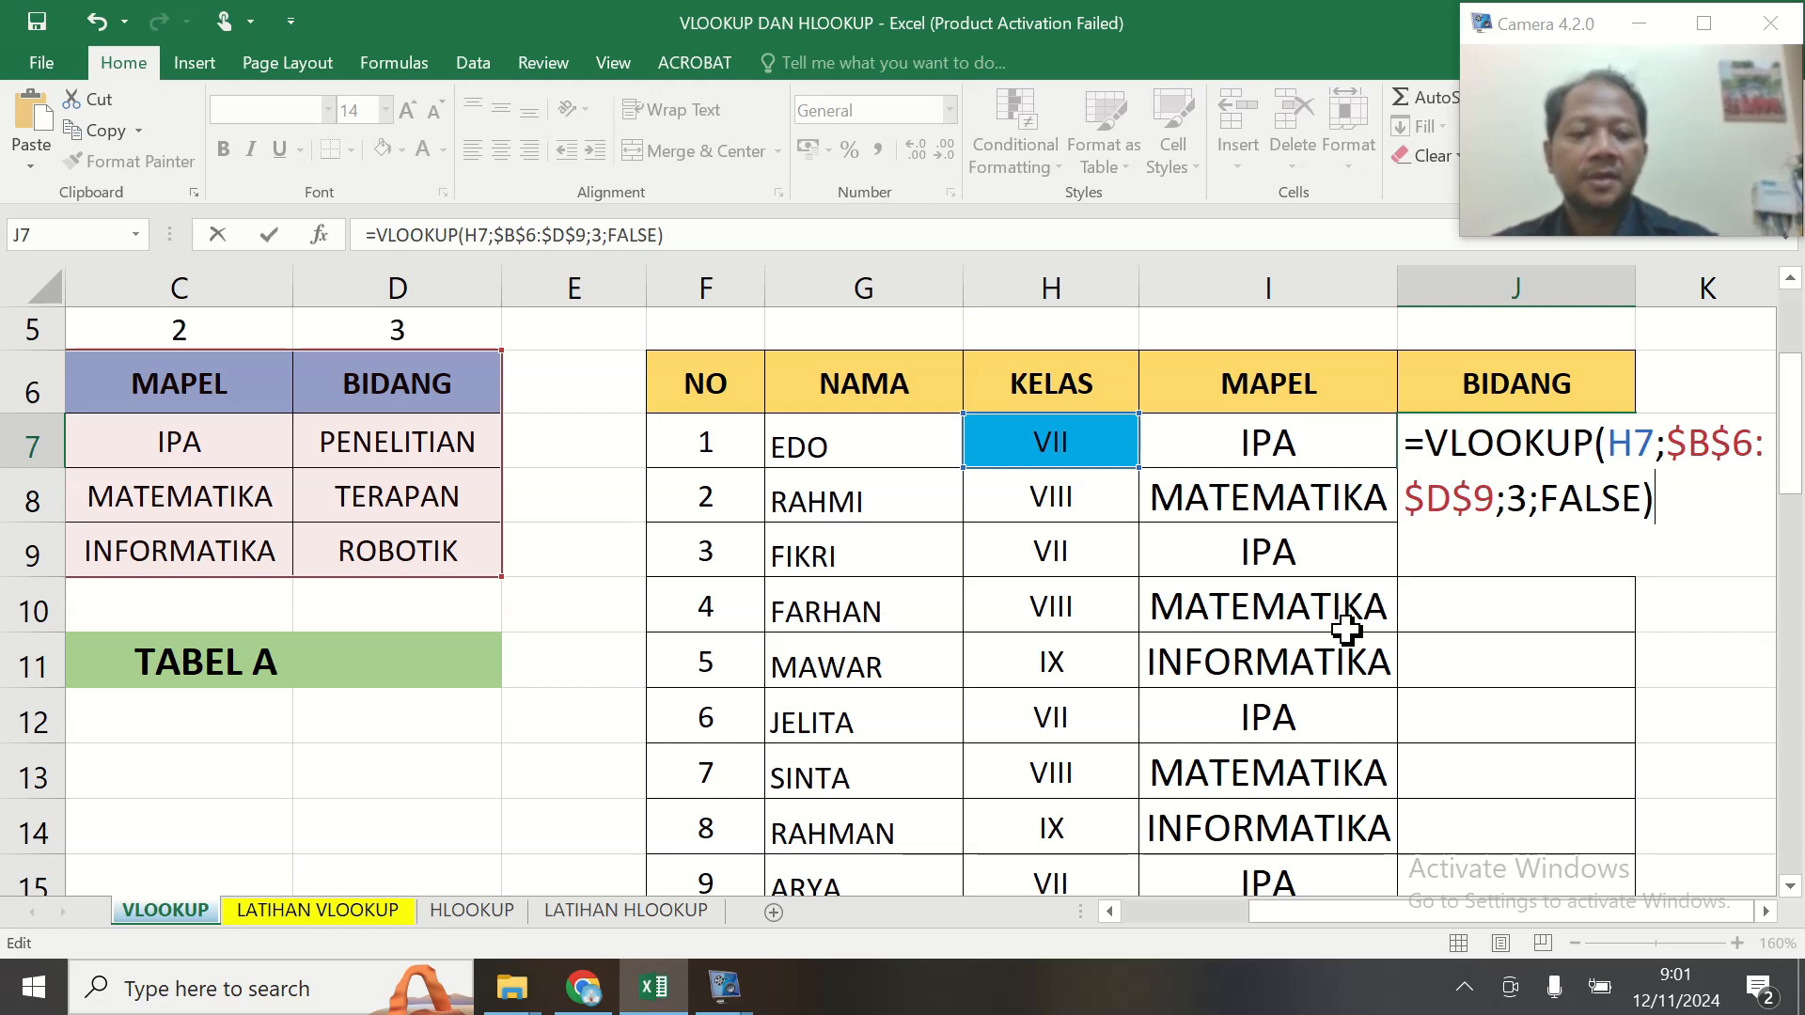
key(Return)
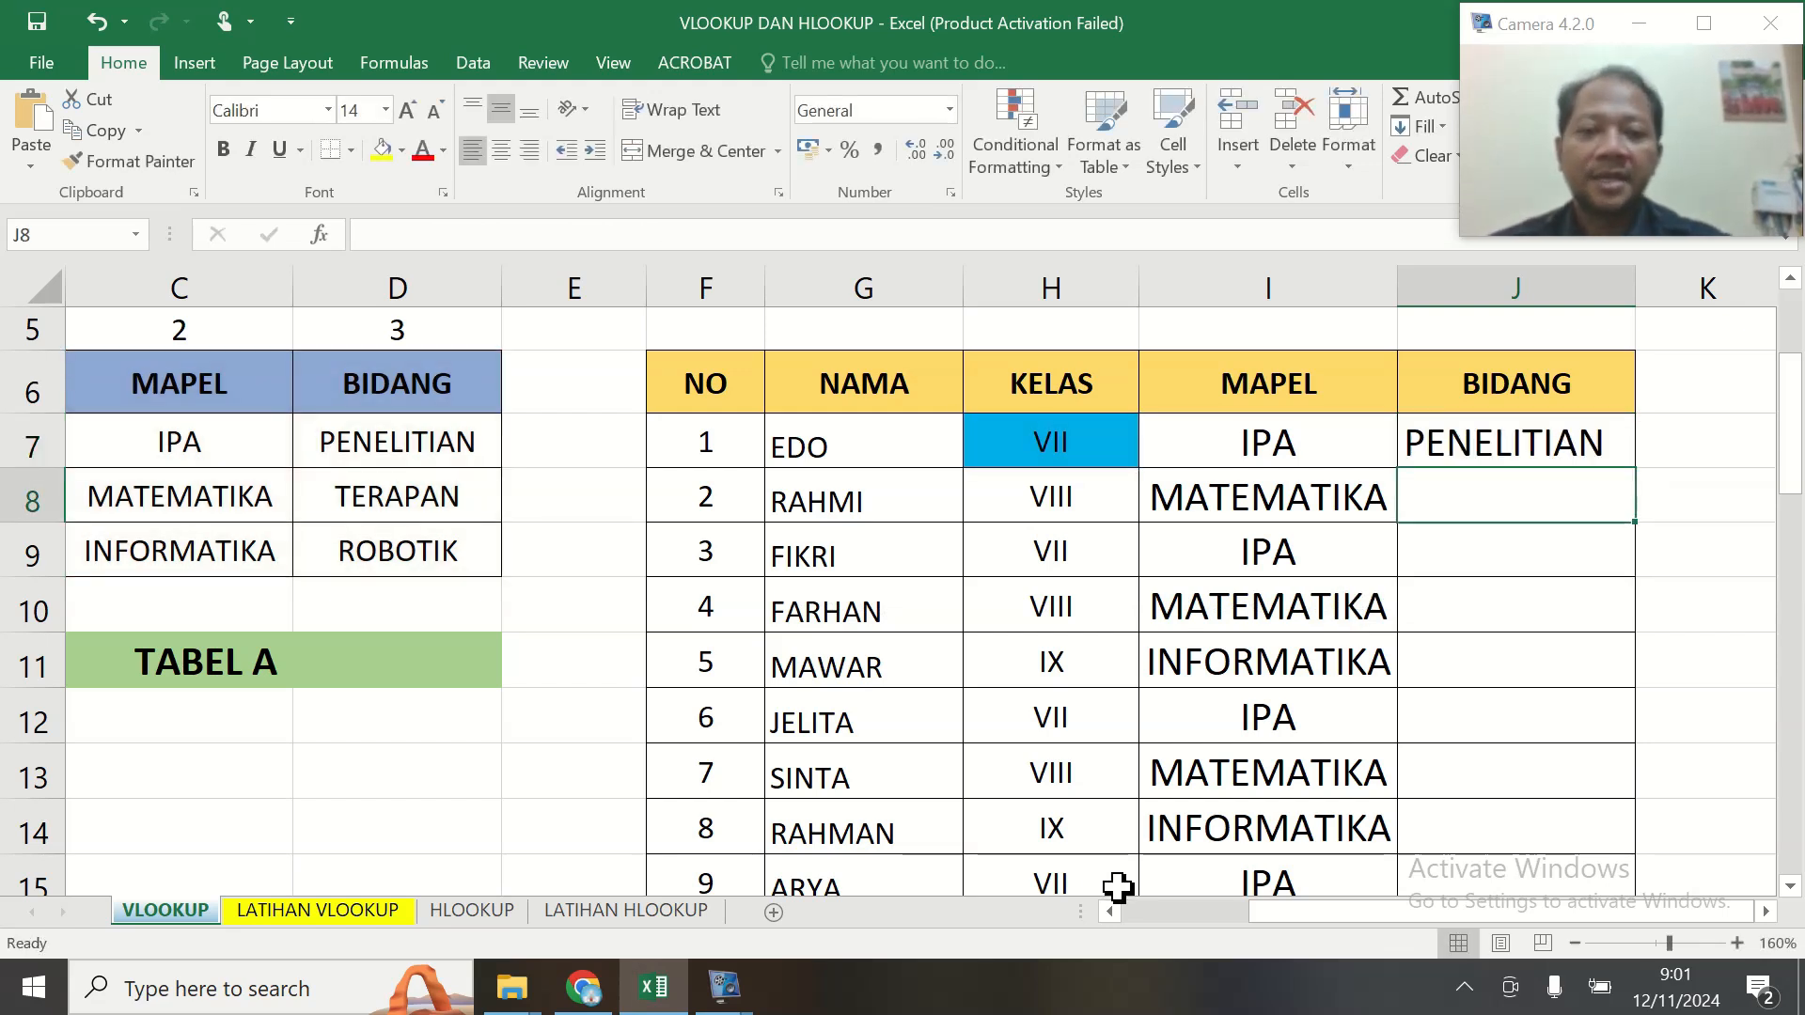
Copy the J7 formula down the BIDANG column to J16 and deselect the filled range
click(1549, 448)
drag(1637, 467, 1641, 792)
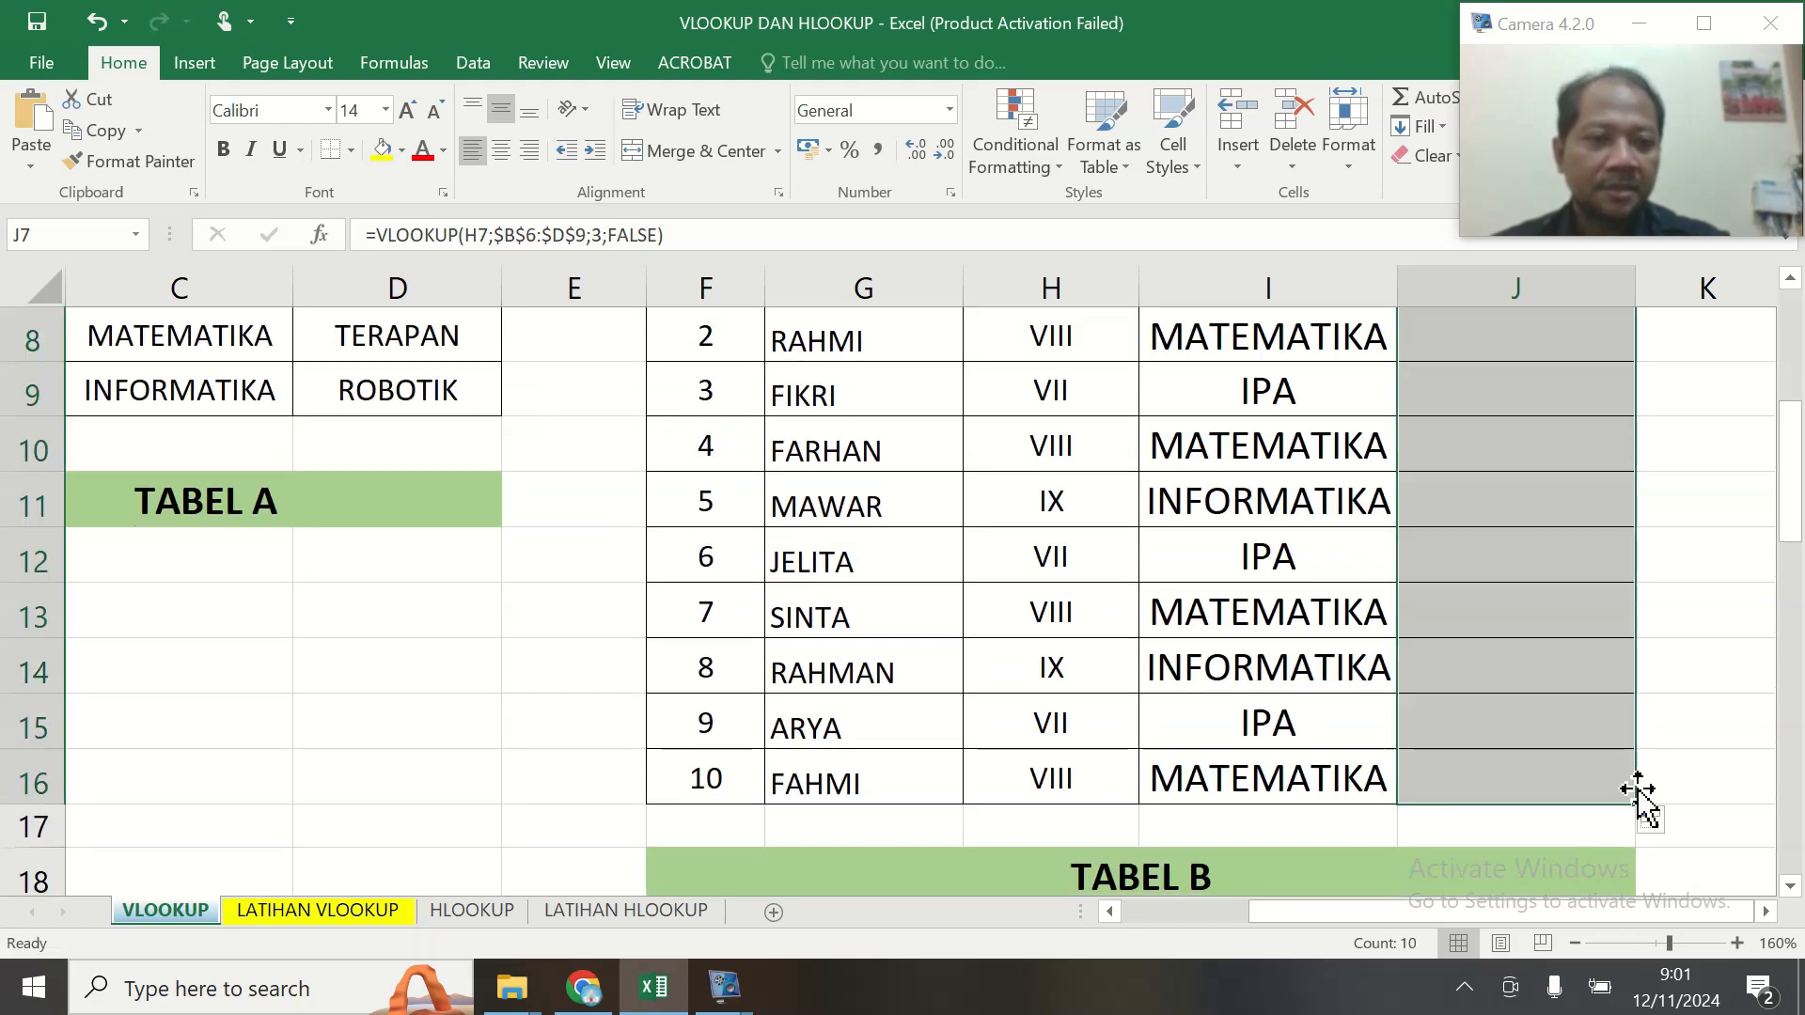
scroll(1598, 846, up, 1)
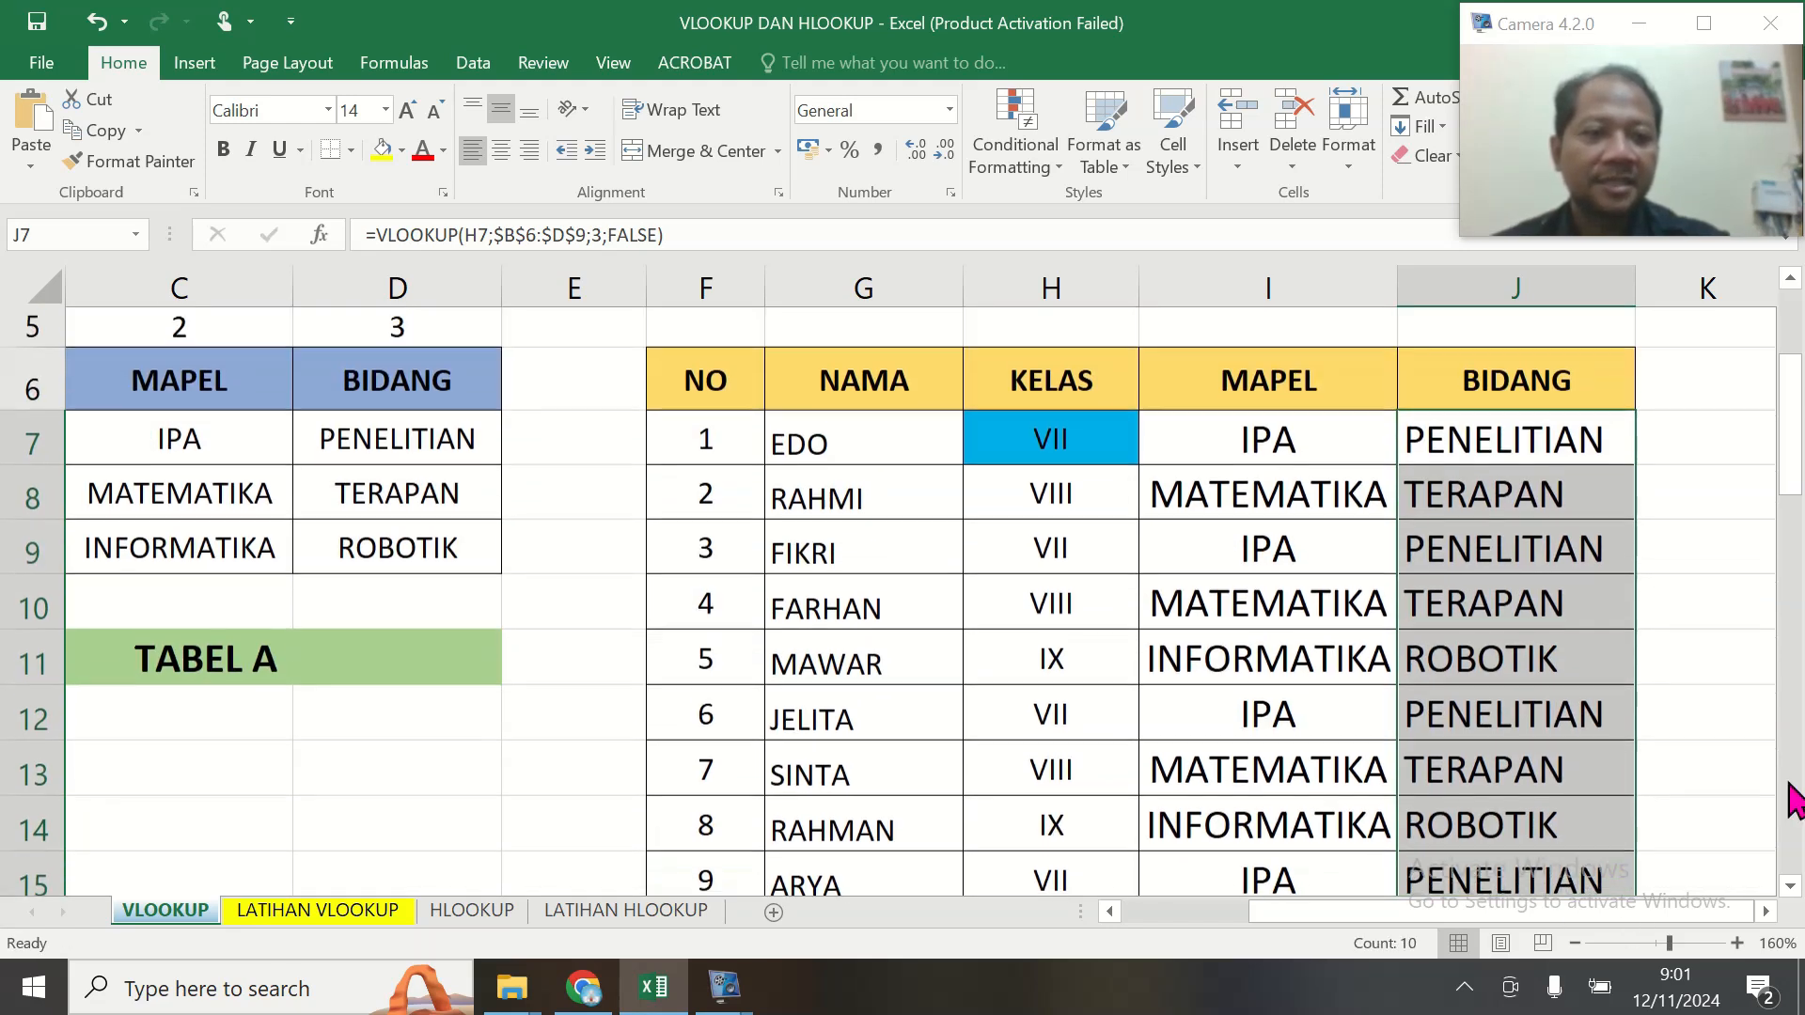
click(1740, 808)
scroll(1522, 929, left, 1)
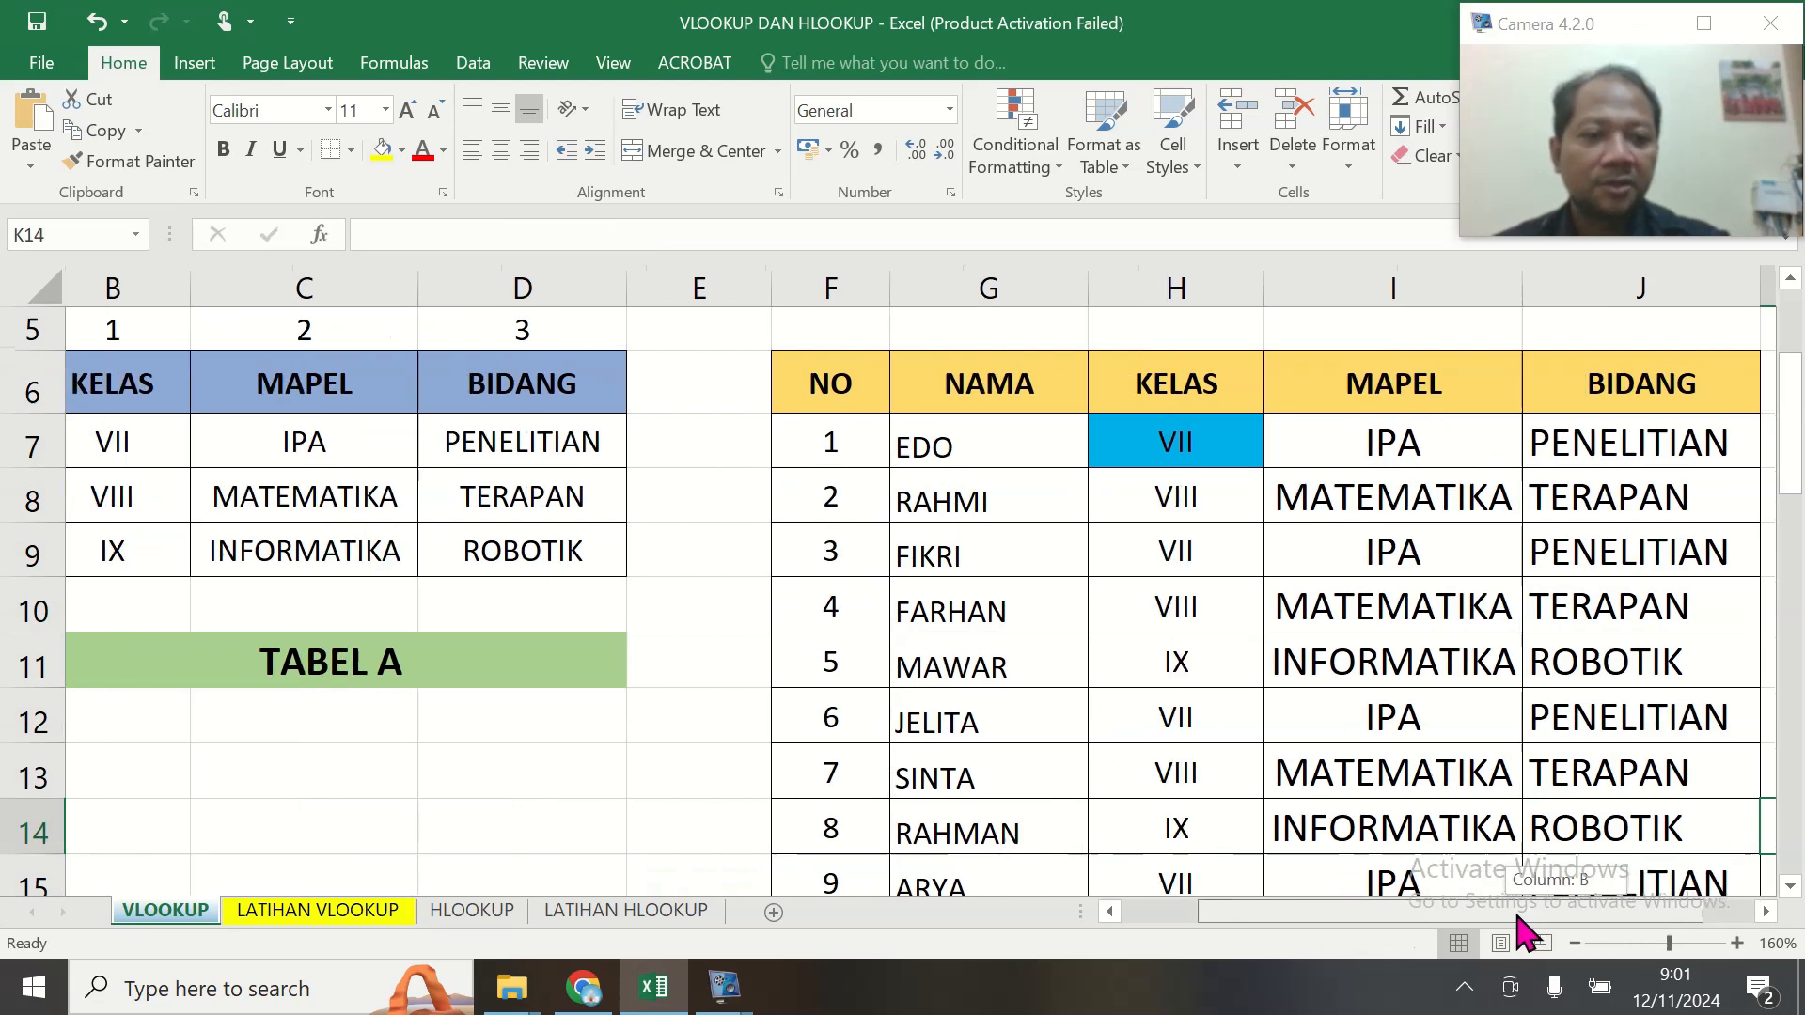
Check the MAPEL and BIDANG results for classes VII, VIII and IX against the matching rows of TABEL A
click(169, 429)
click(598, 432)
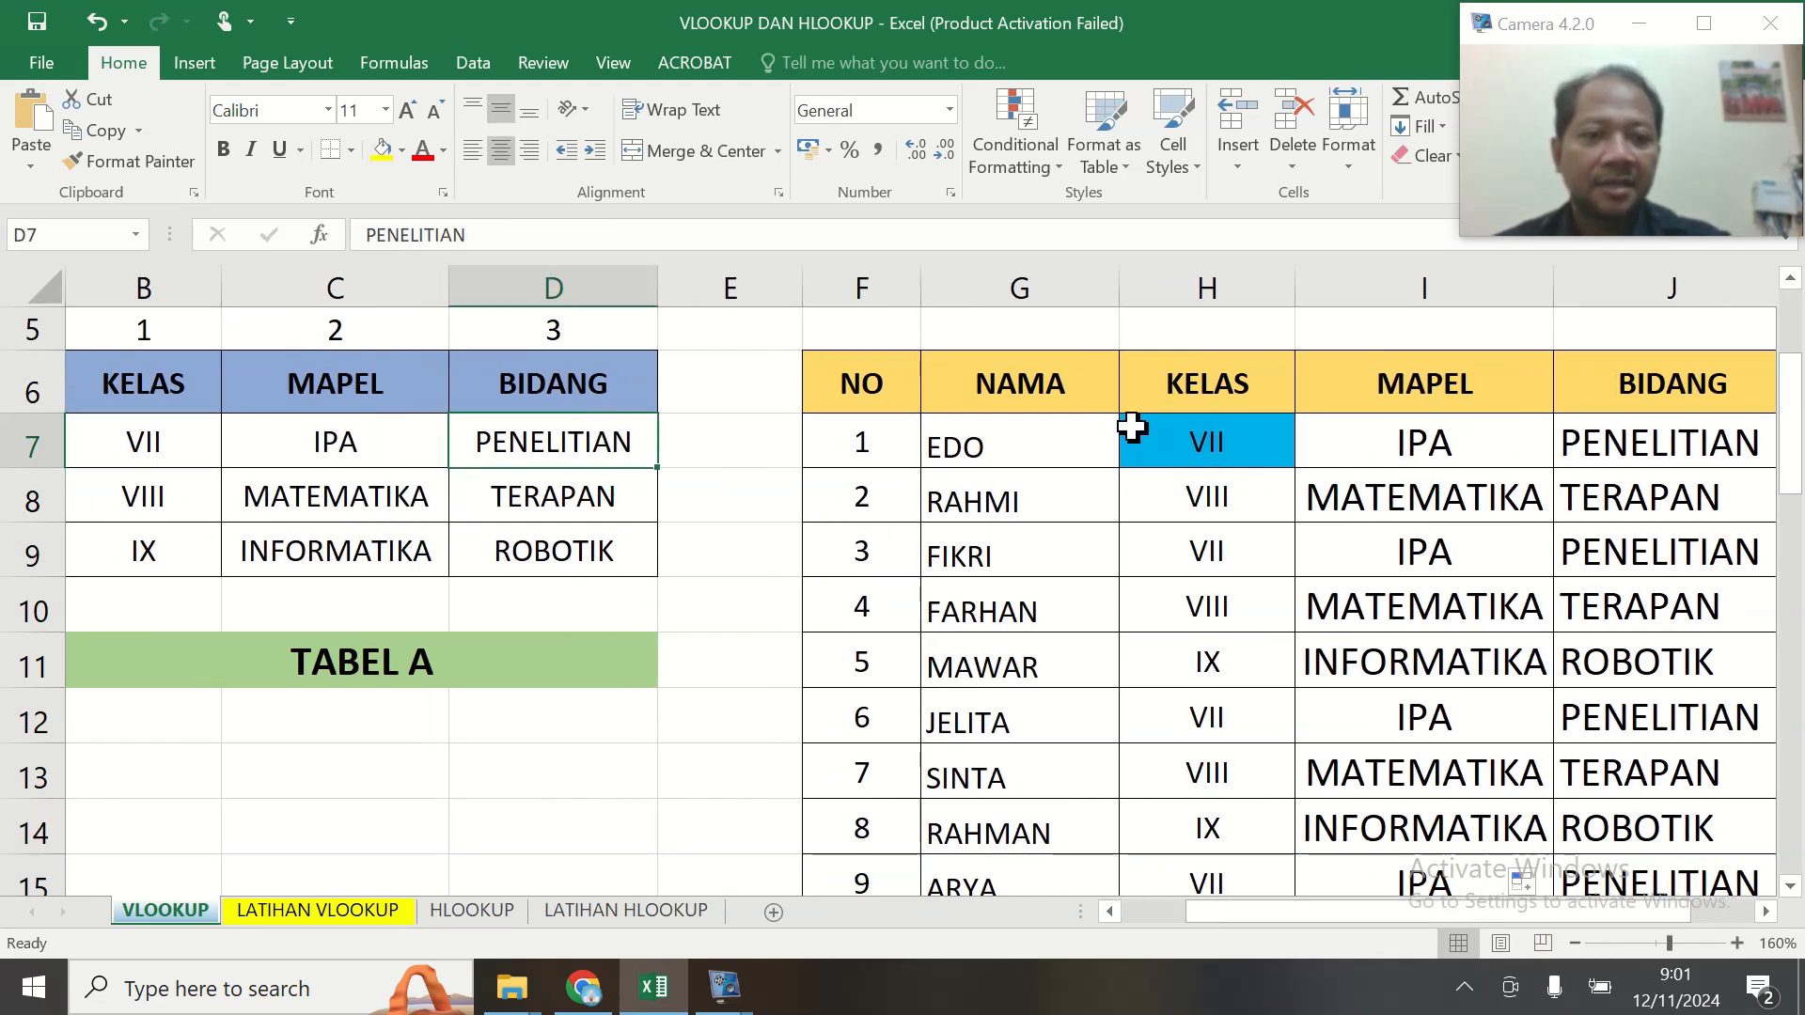
click(1193, 437)
click(1654, 450)
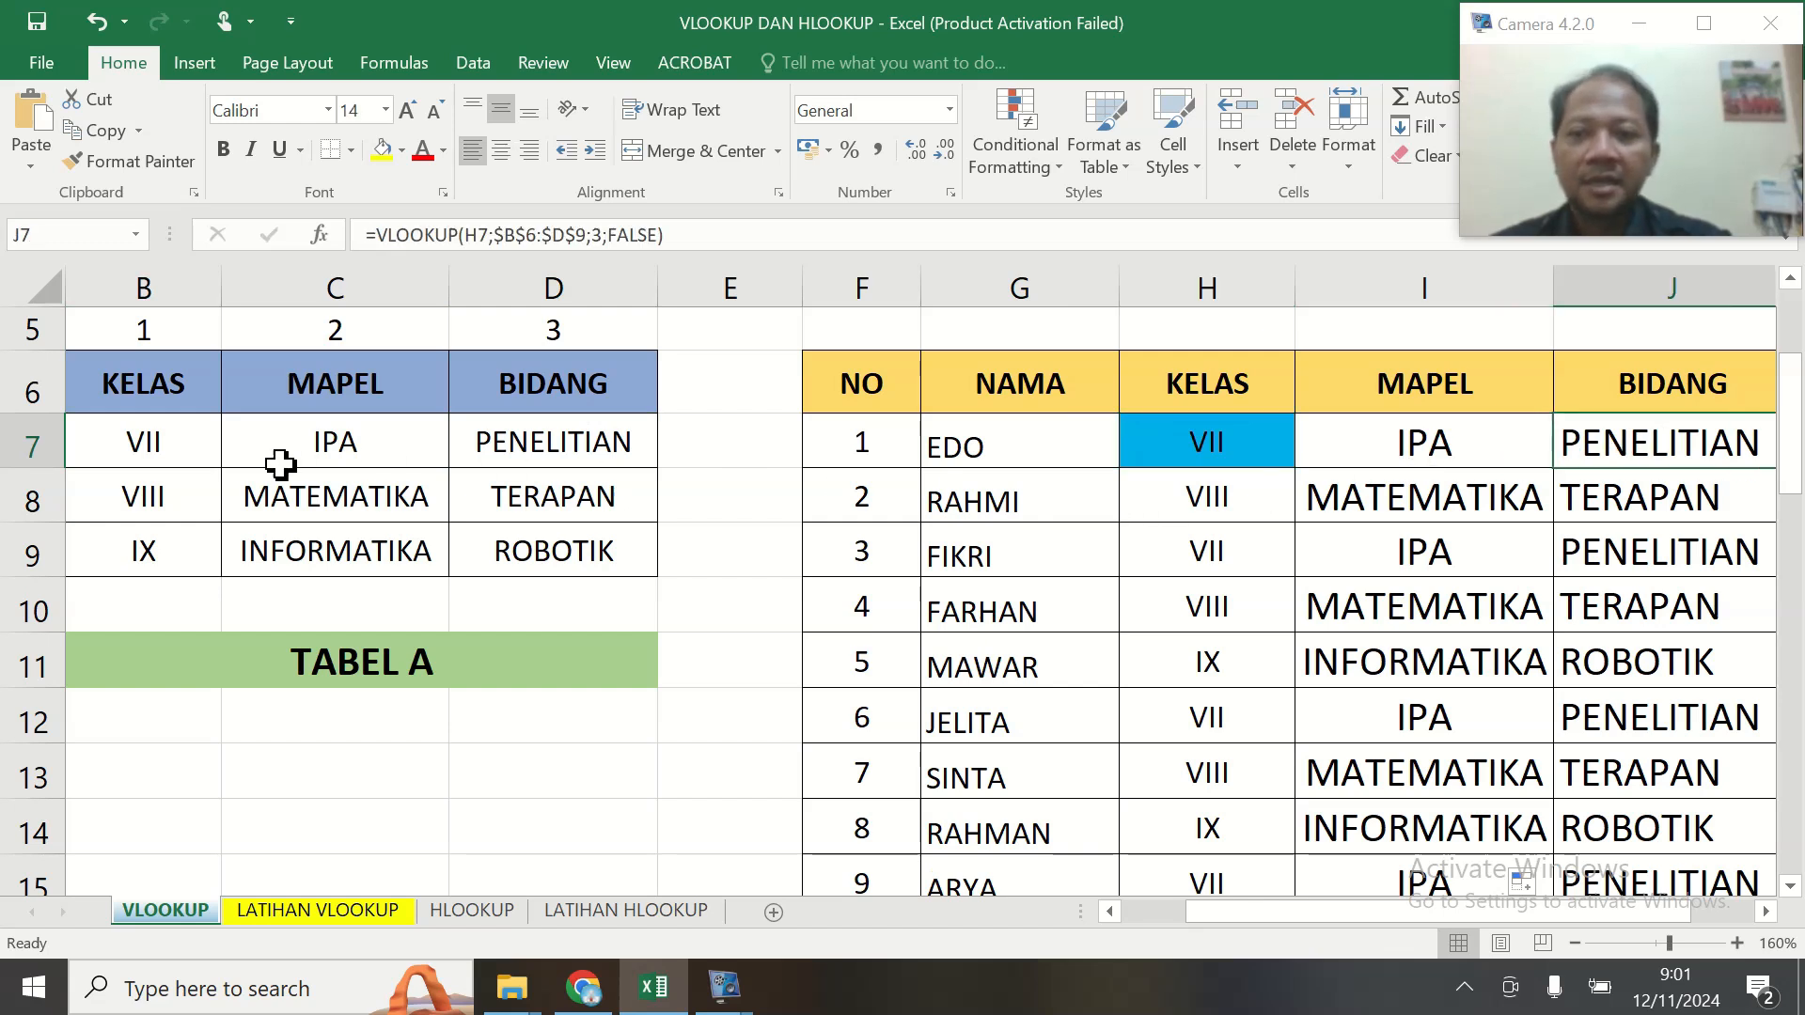
click(185, 483)
click(610, 498)
click(1230, 606)
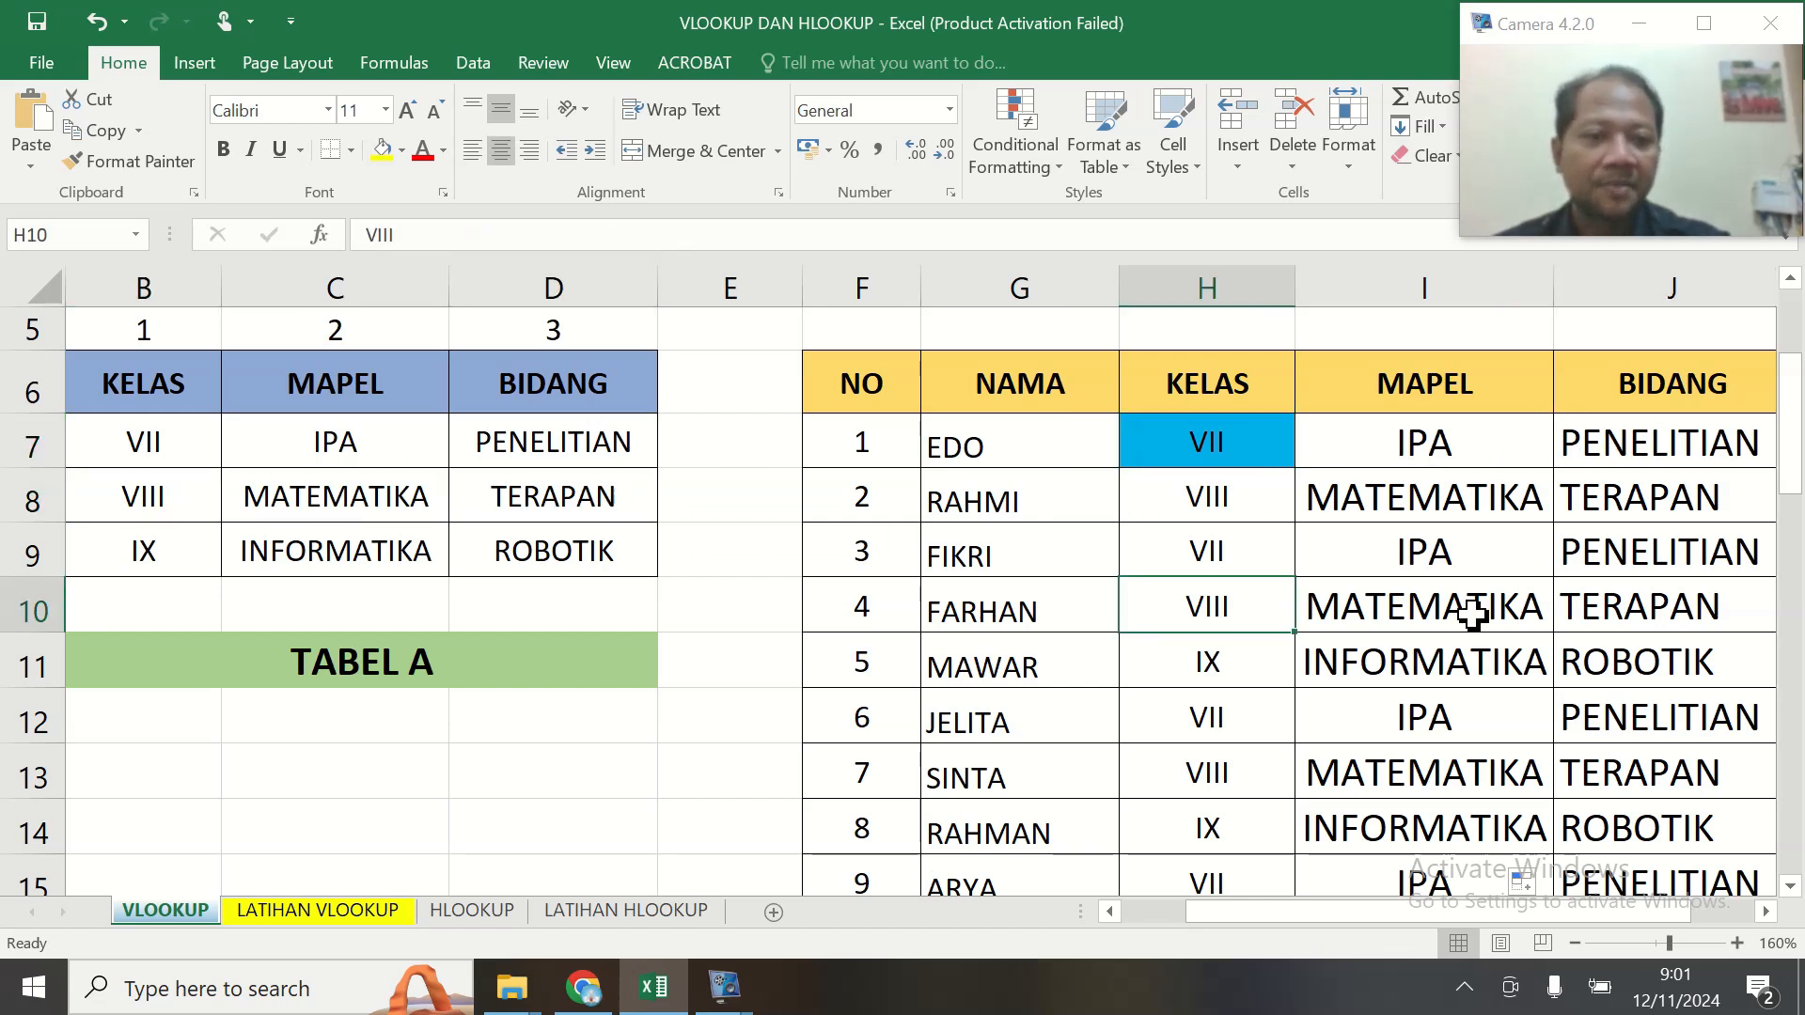
click(1720, 604)
click(146, 555)
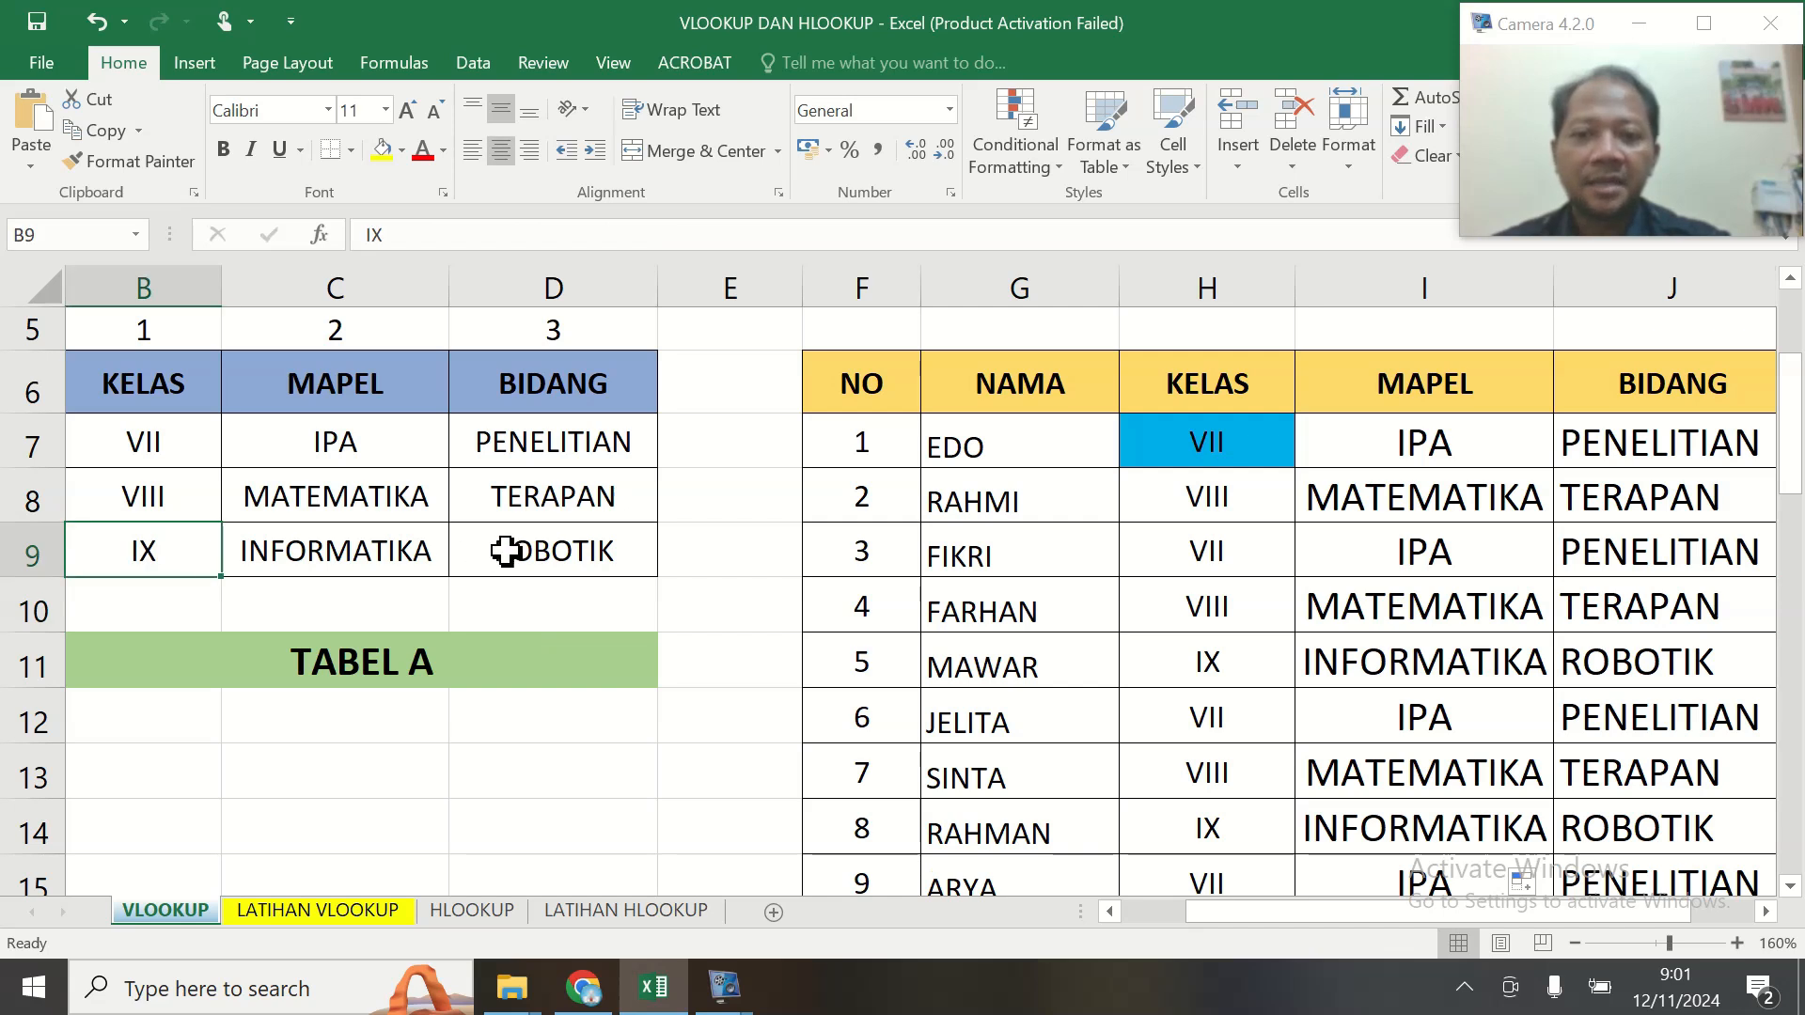
click(1269, 680)
click(1716, 661)
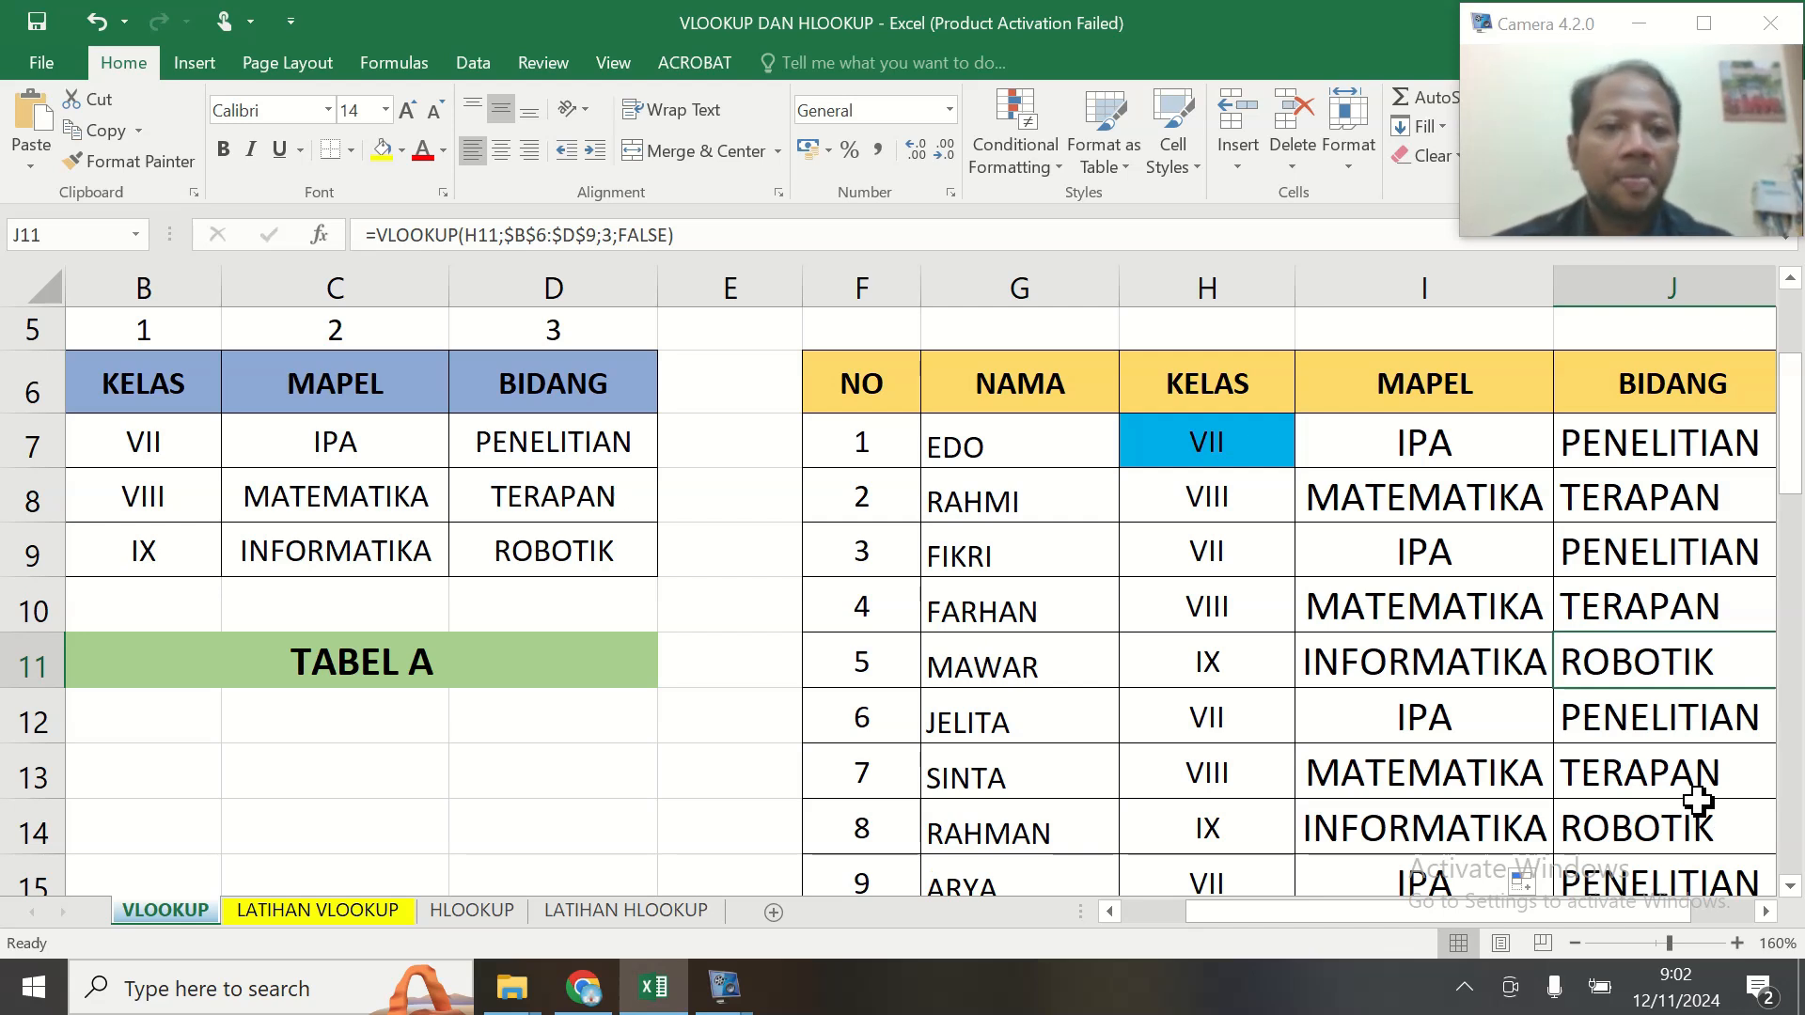
Review the VLOOKUP formula in the first MAPEL cell, I7, including its column index argument
drag(1250, 932, 1345, 918)
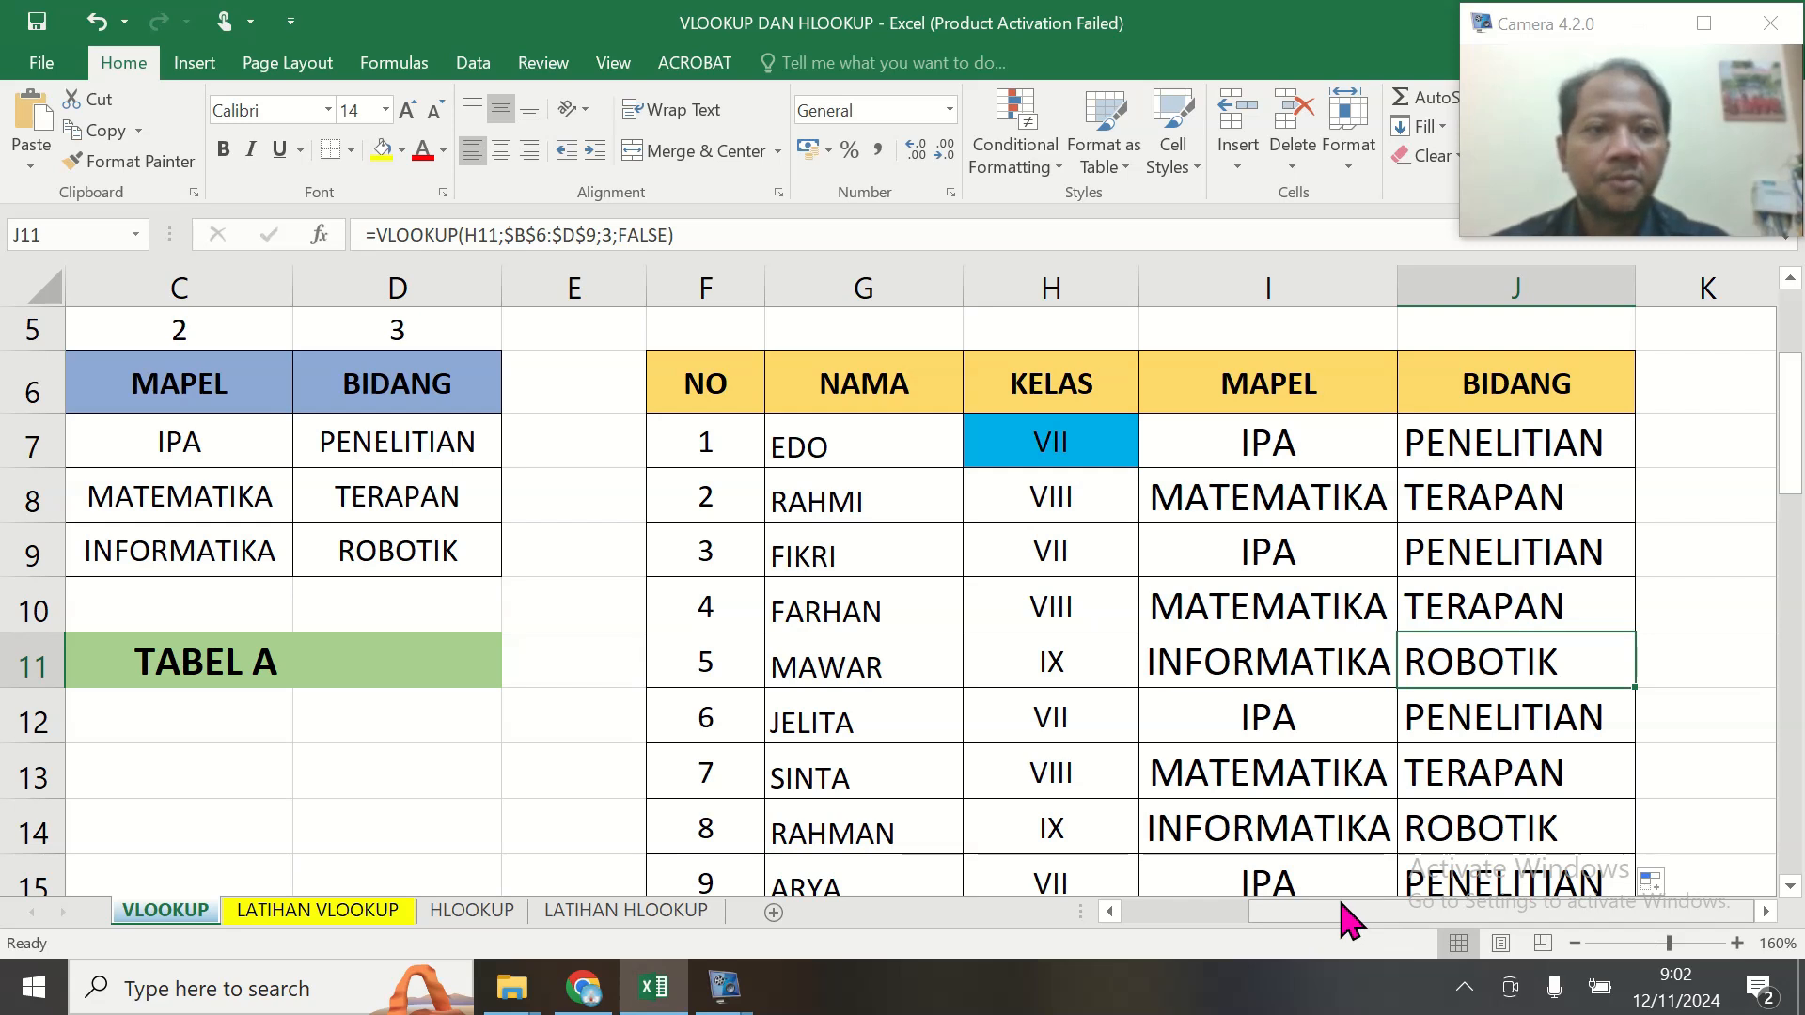
double_click(1255, 439)
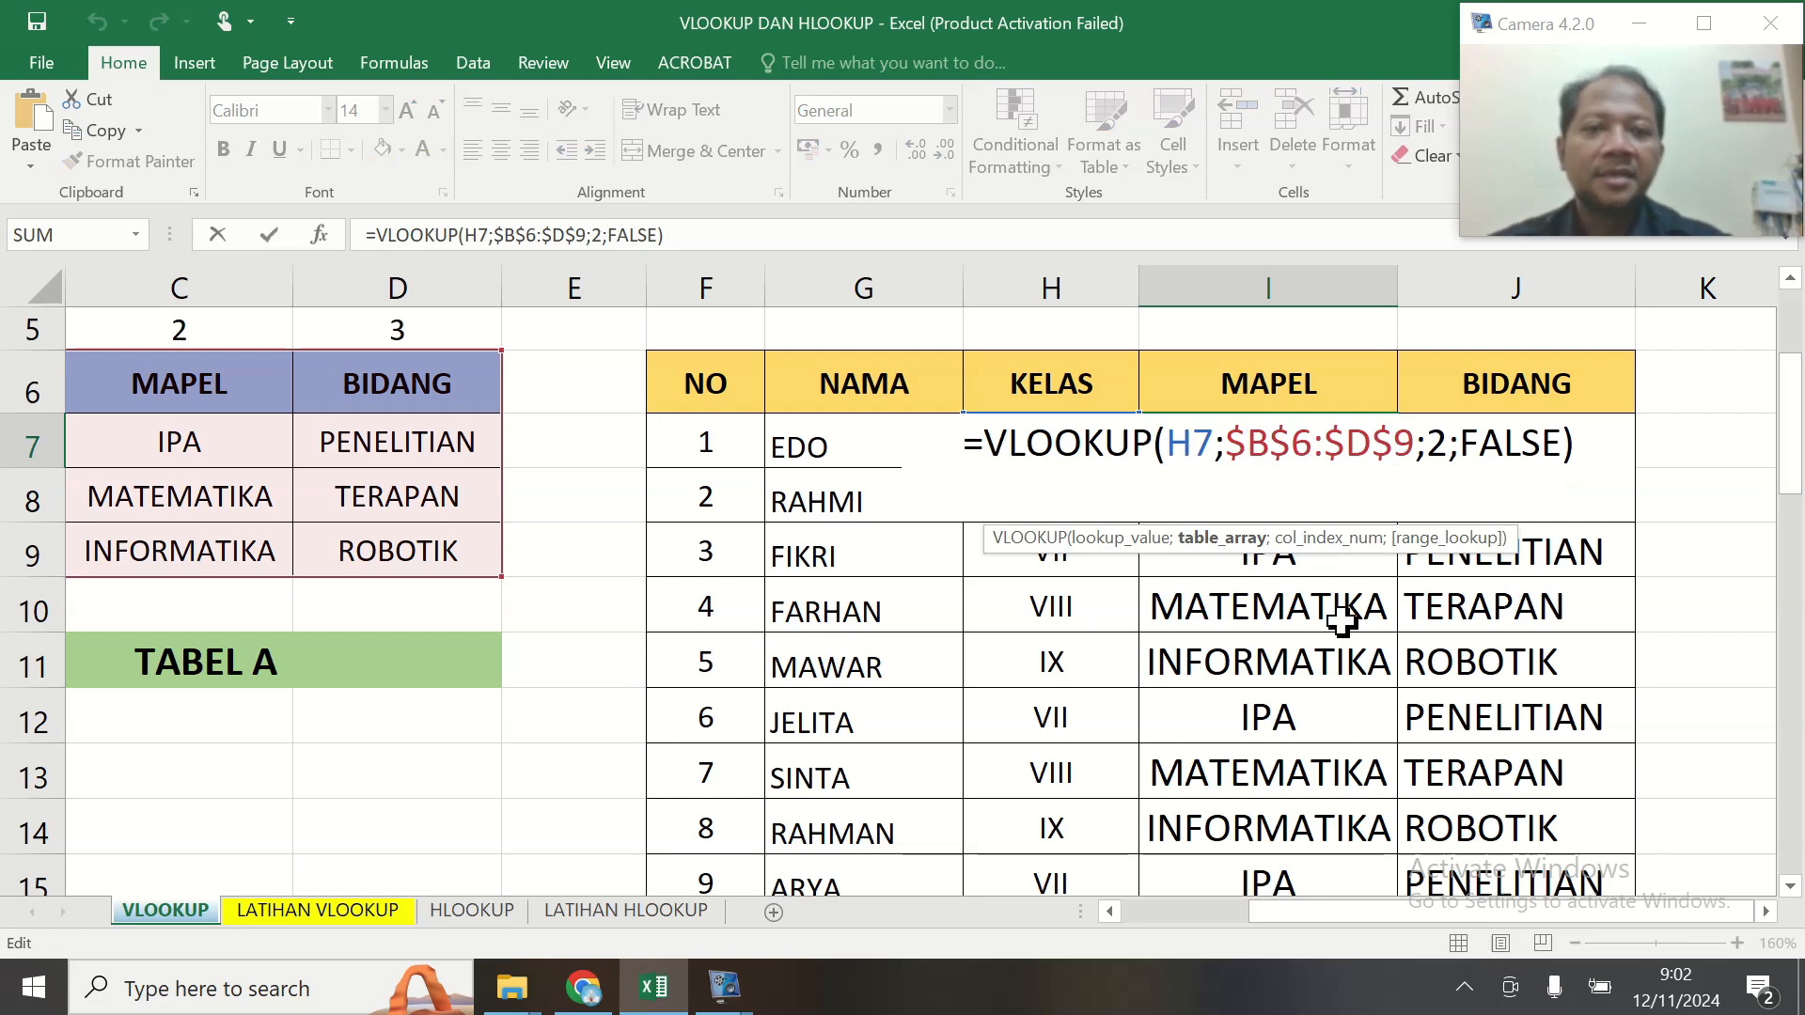
click(1583, 437)
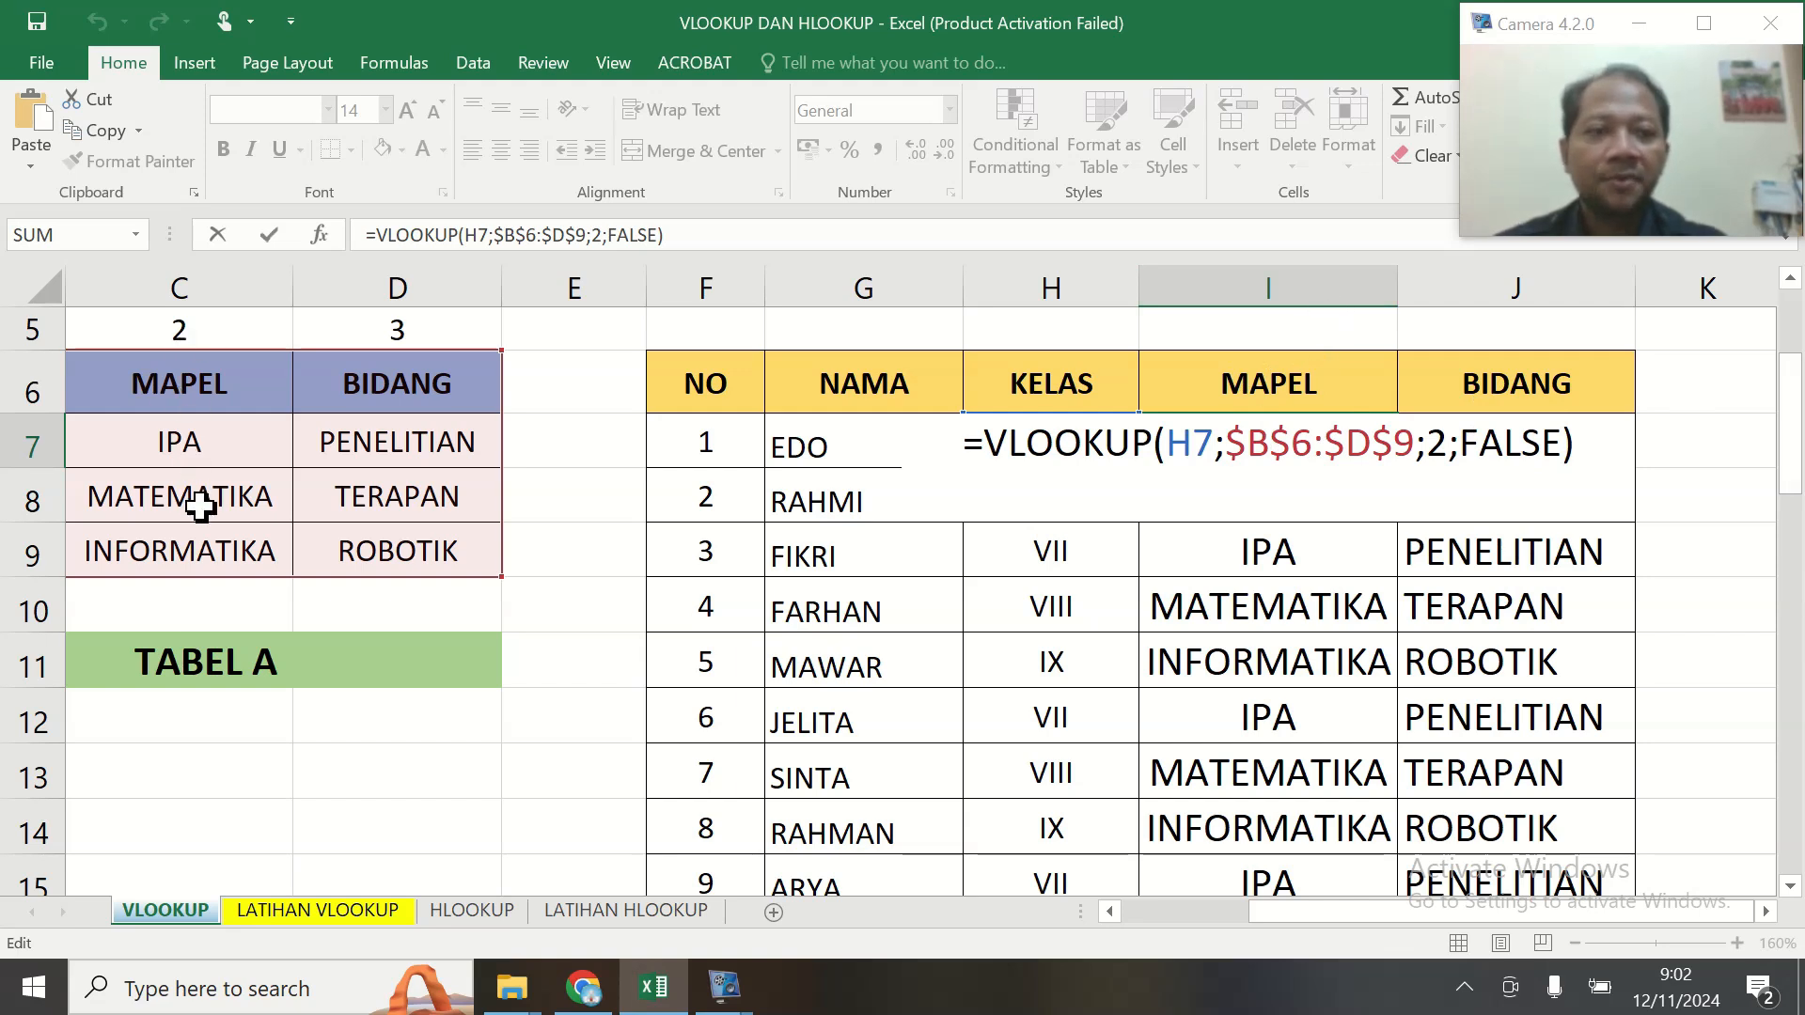
double_click(1435, 451)
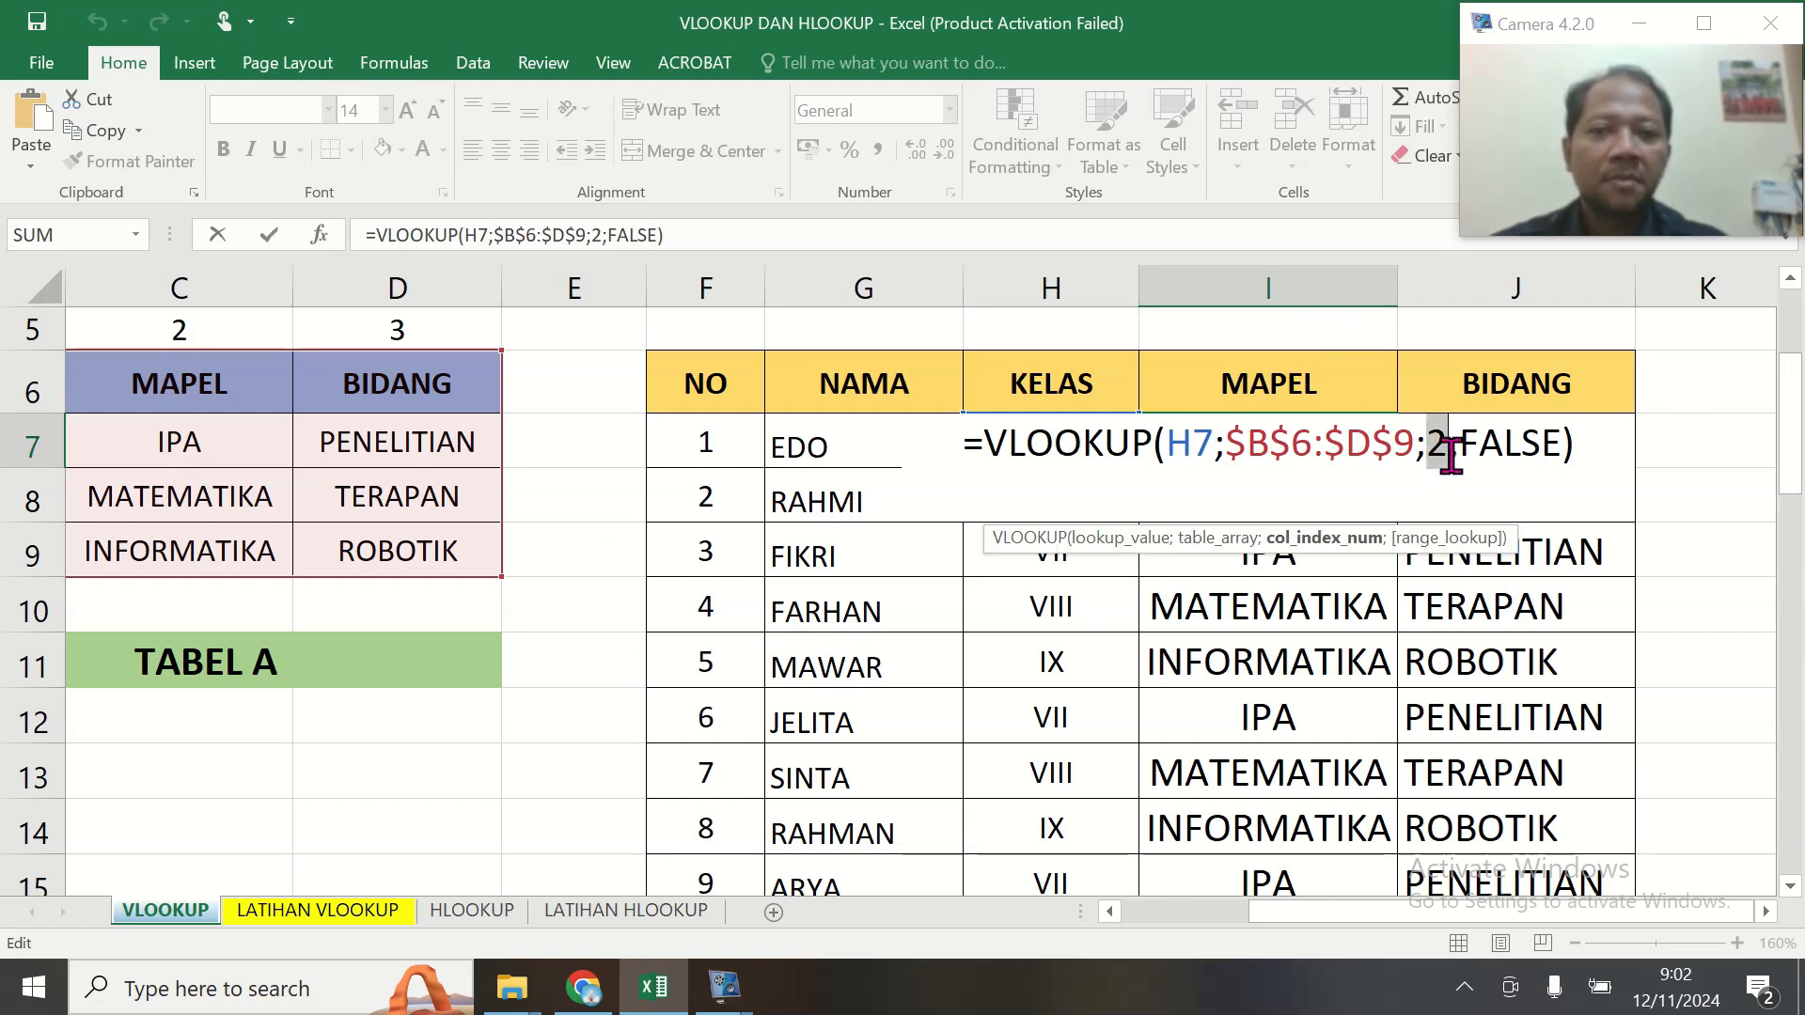
click(1603, 450)
key(Return)
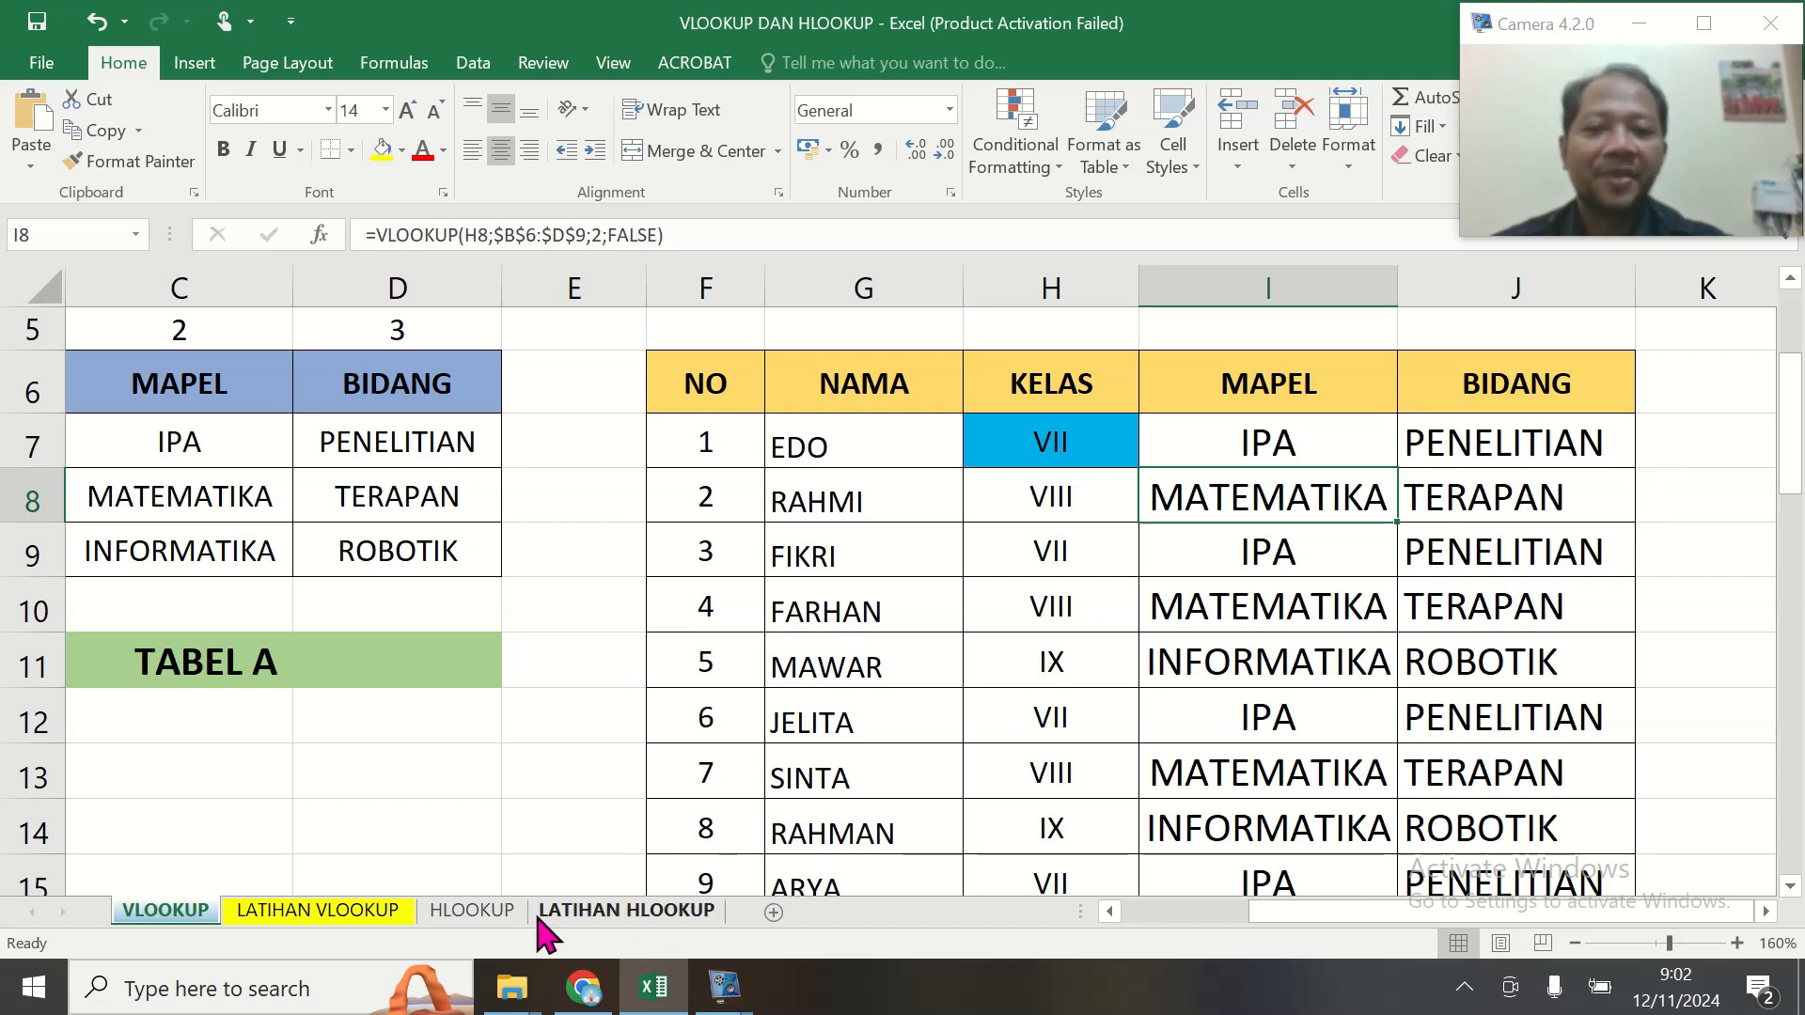
On the HLOOKUP sheet, number the rows of TABEL B 1, 2 and 3 in H6:H8
click(481, 912)
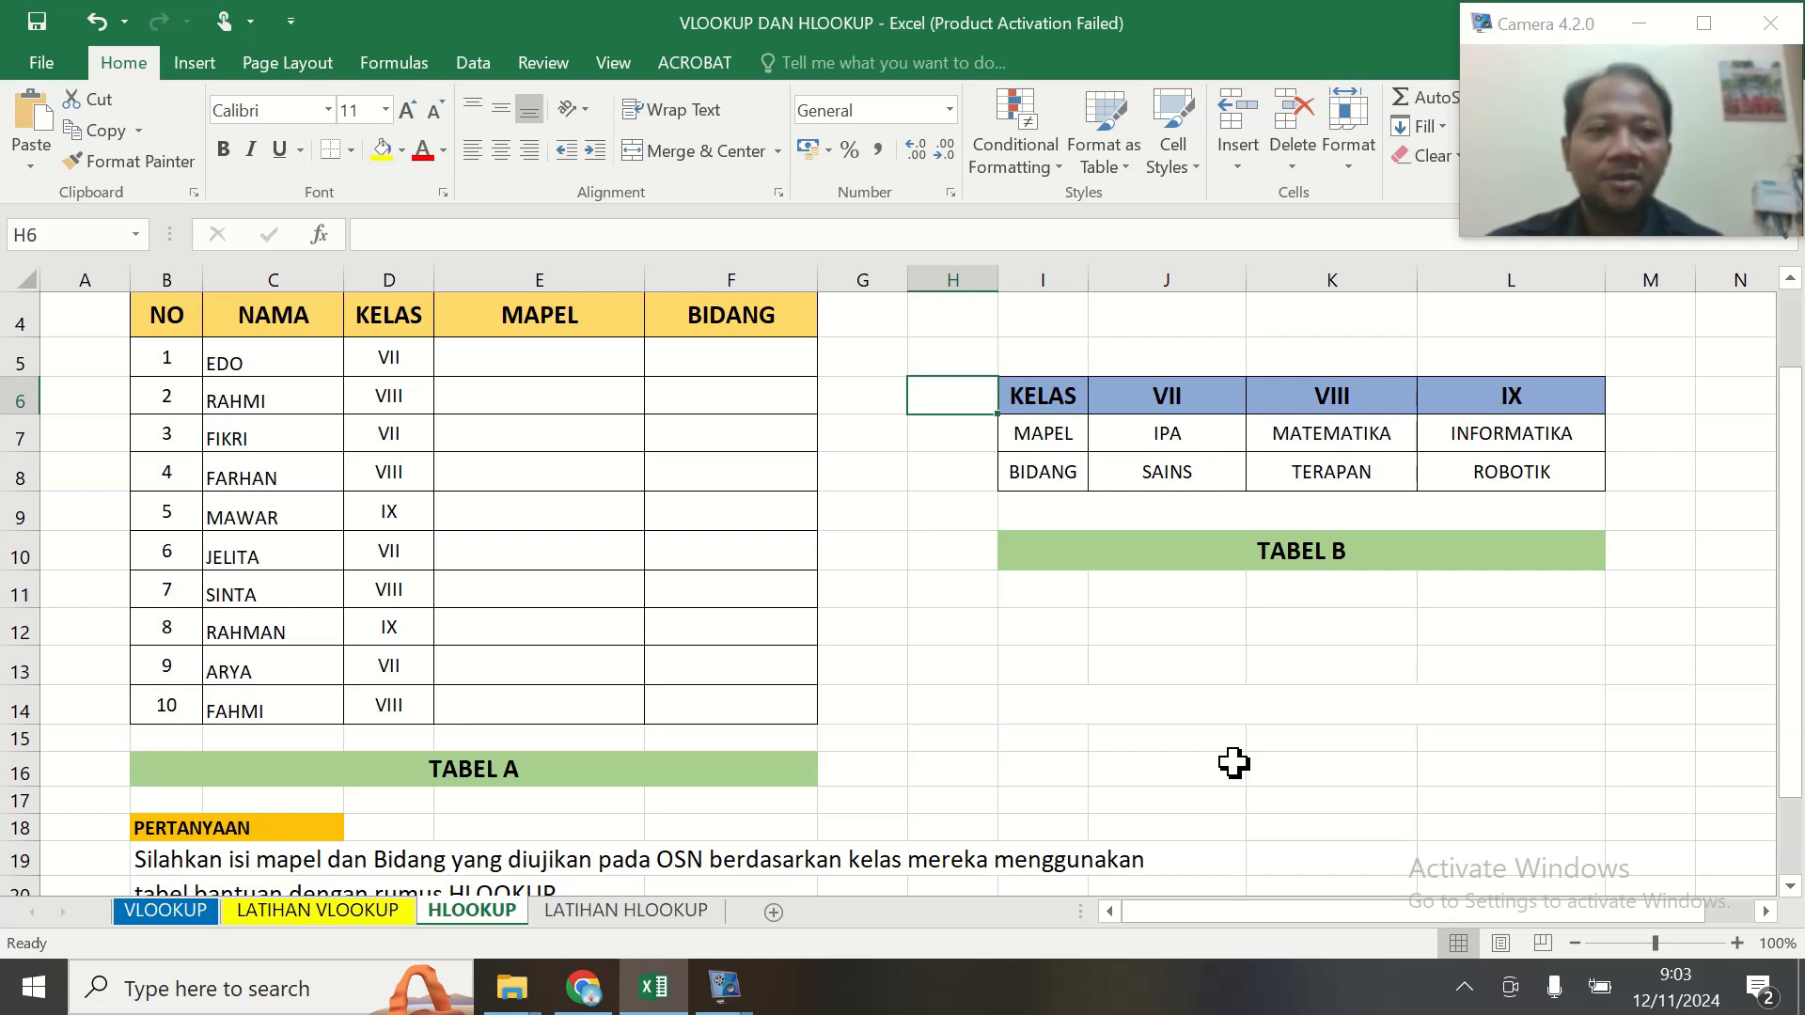
text(1)
key(Return)
text(2)
key(Return)
text(3)
key(Return)
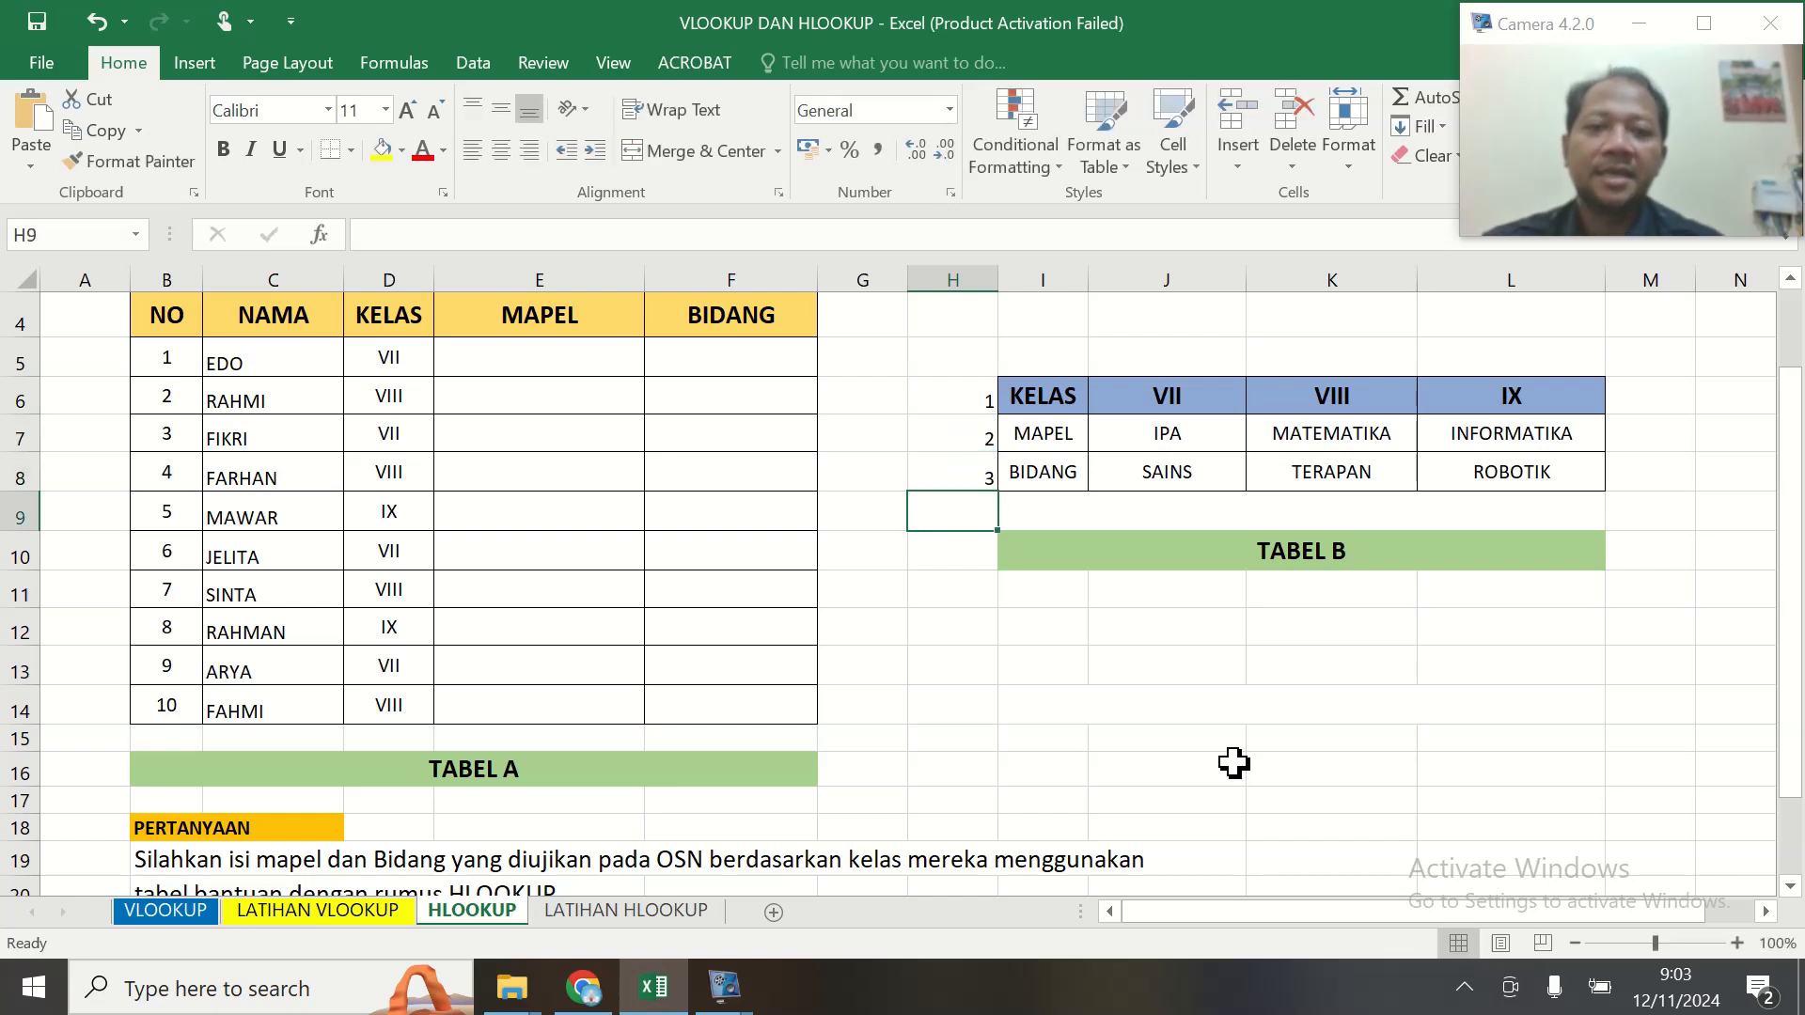
Center column H horizontally and vertically and make its text bold at size 14
click(952, 279)
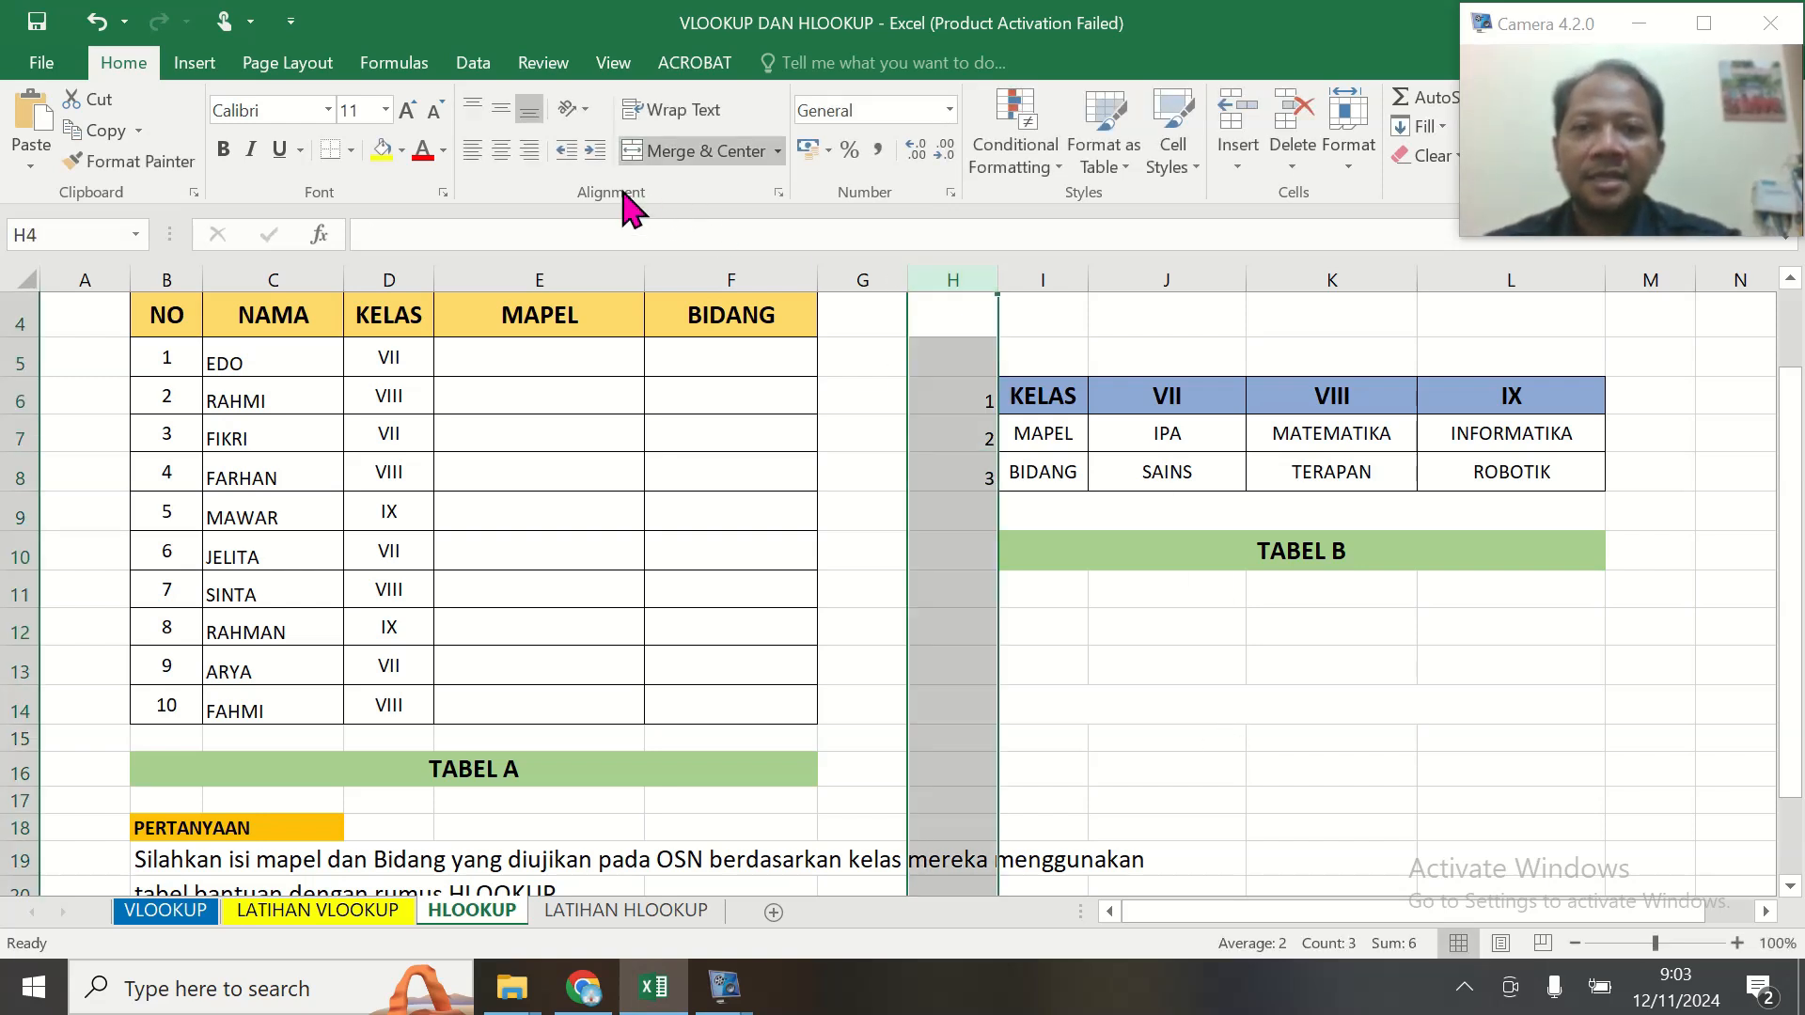
click(501, 151)
click(501, 109)
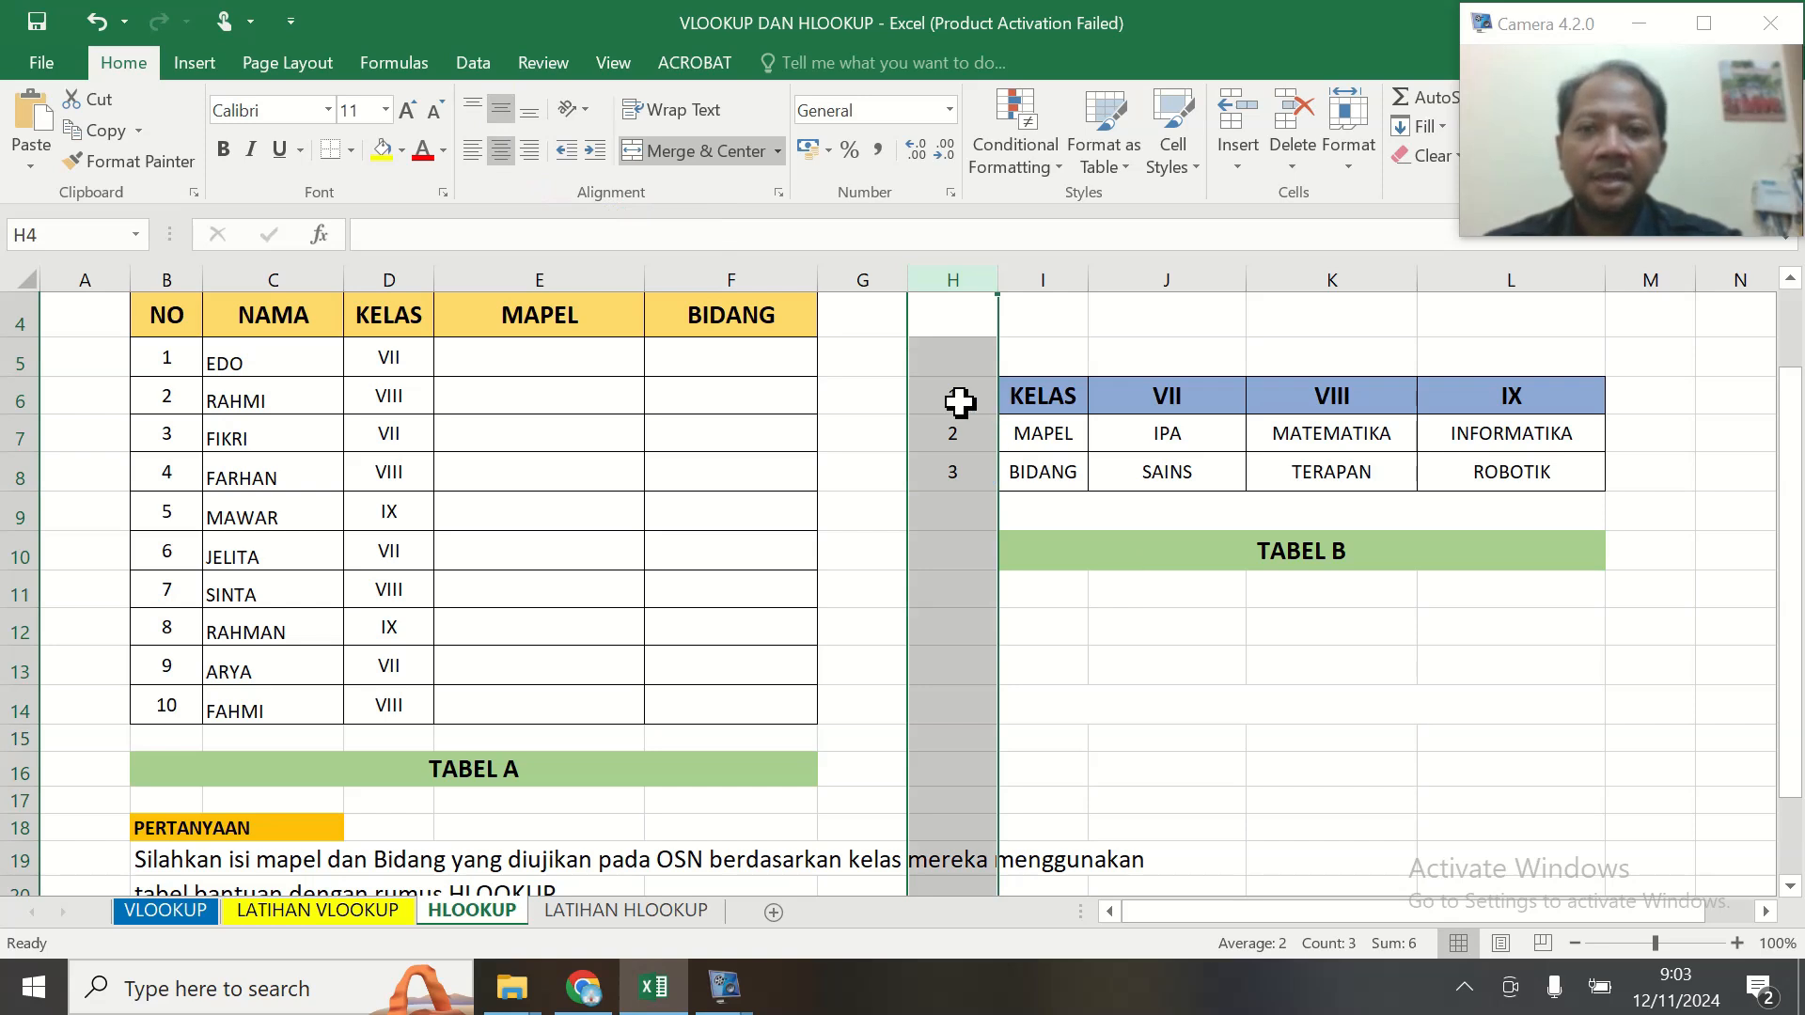
click(223, 149)
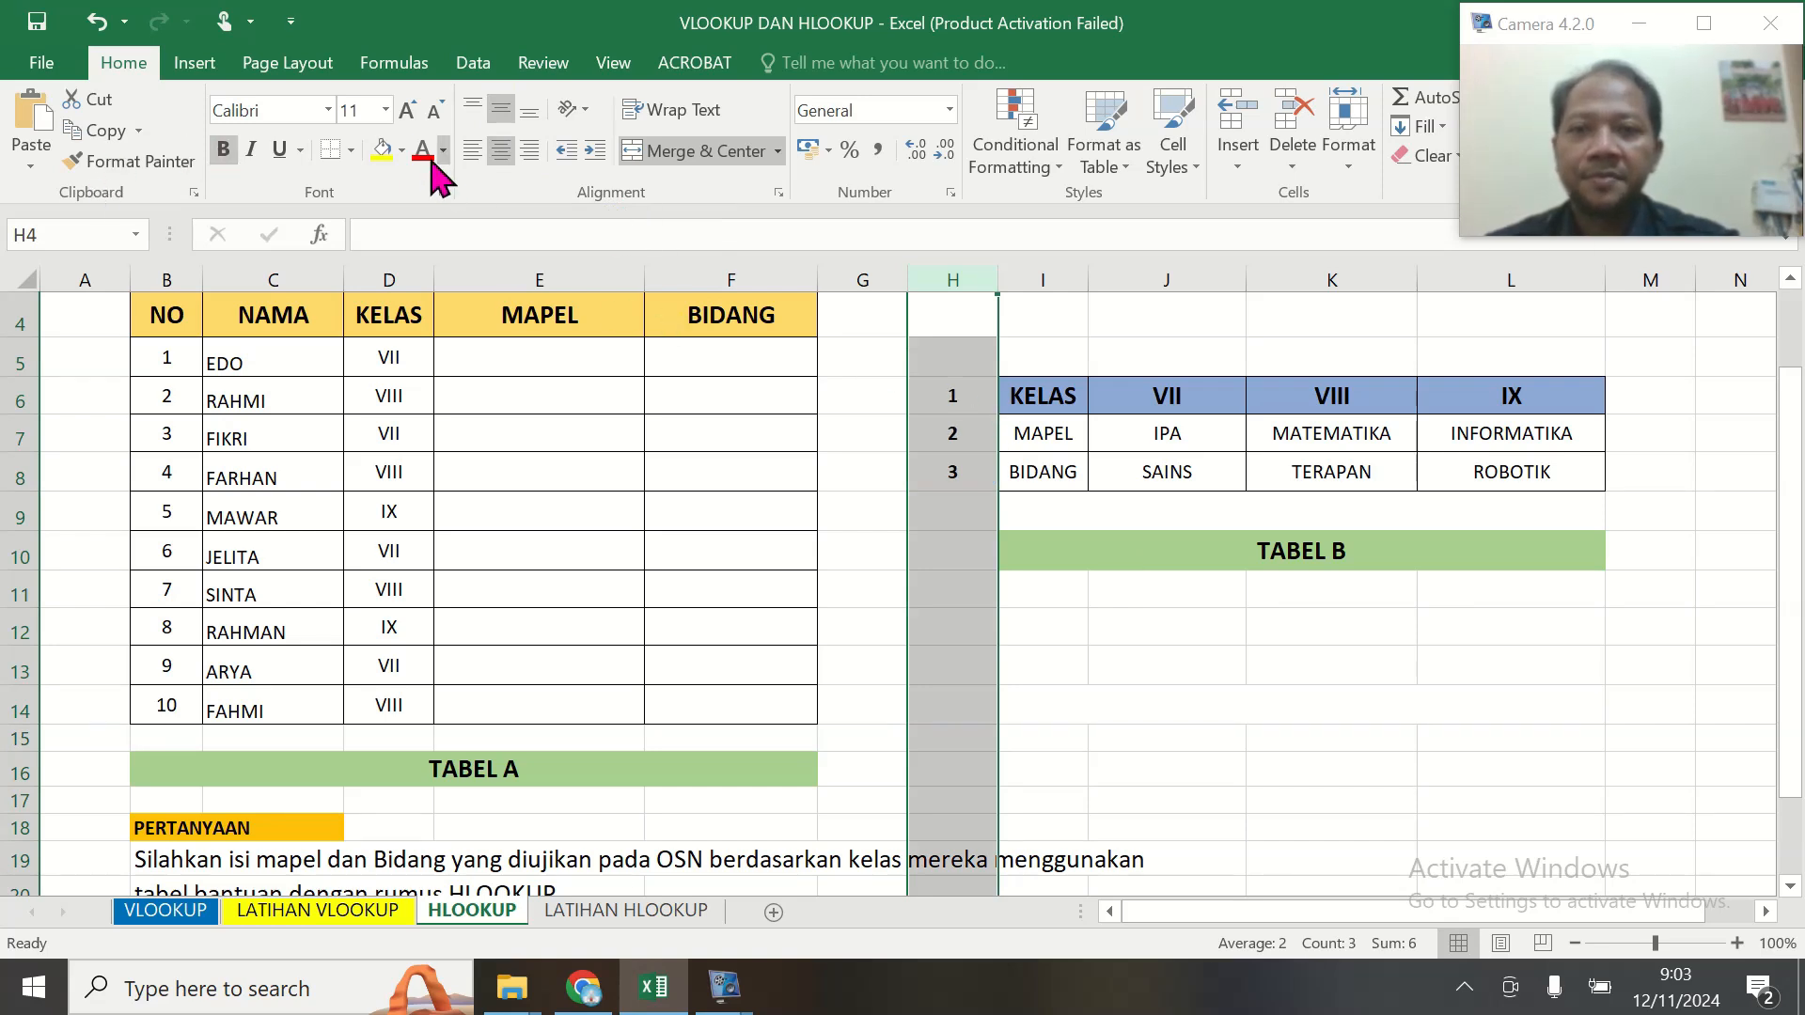
click(384, 110)
click(374, 280)
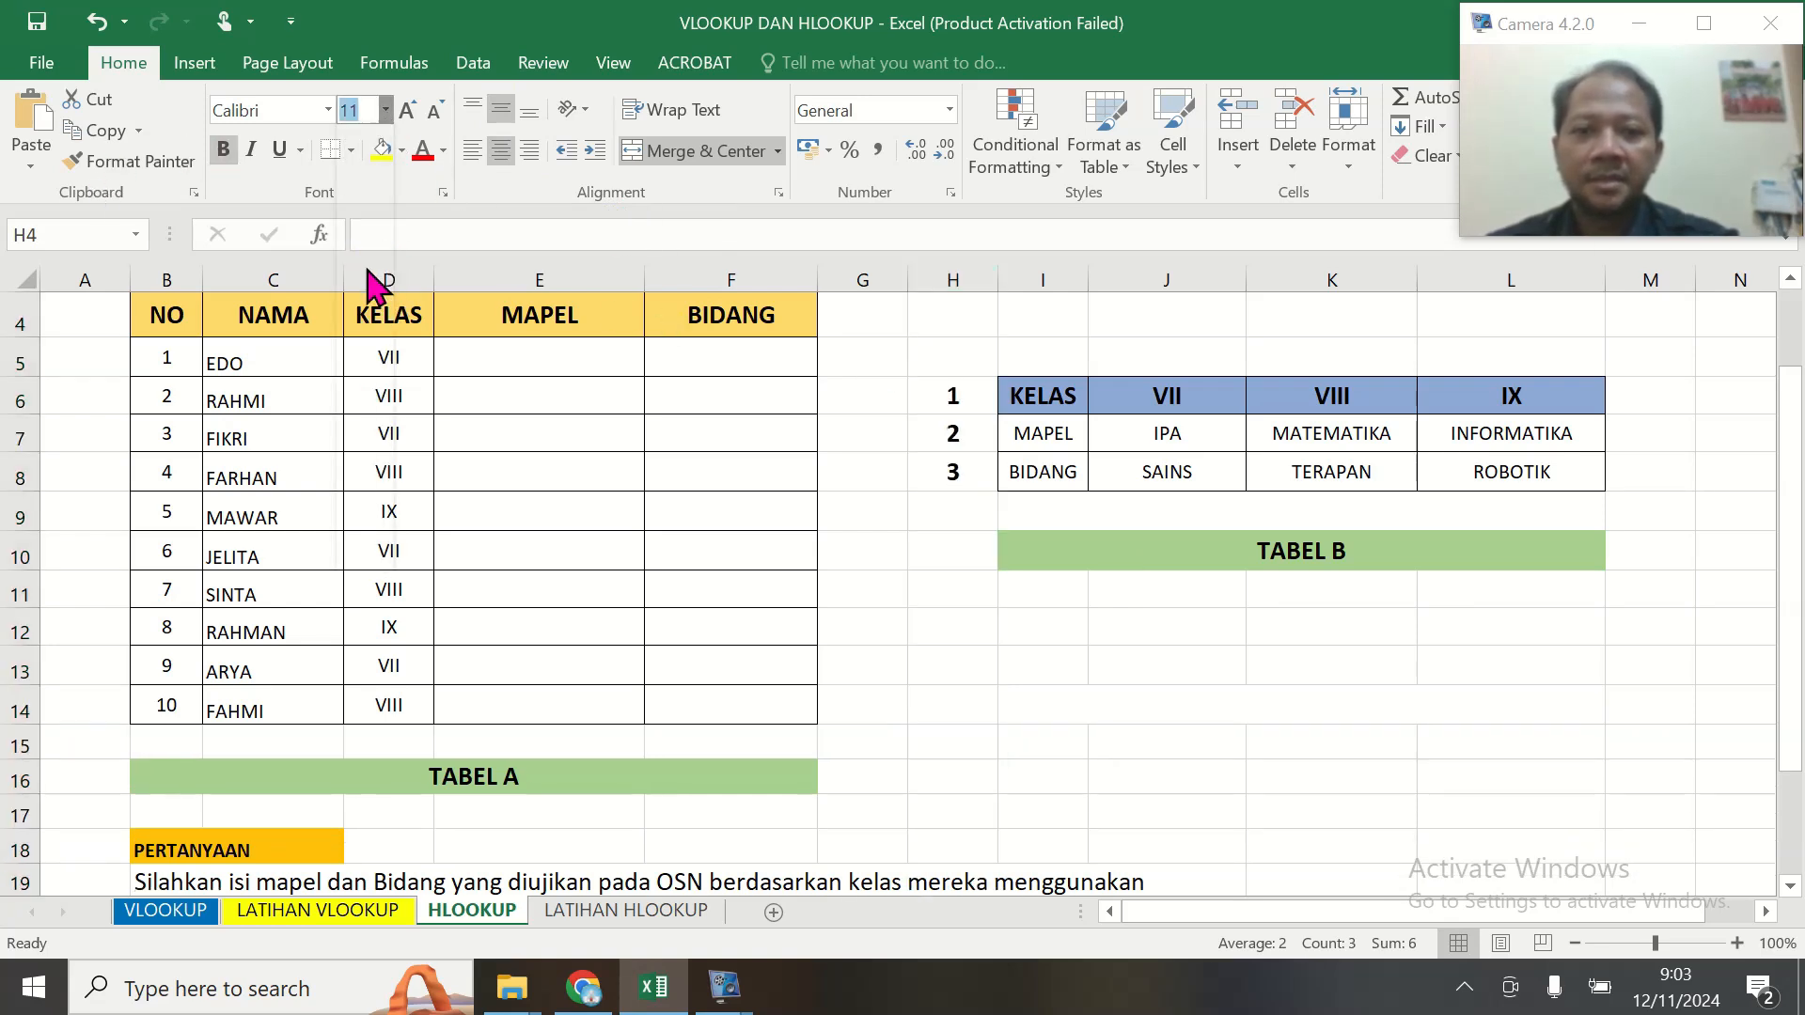
click(1310, 612)
Color the row numbers in H6:H8 red
drag(929, 387, 943, 473)
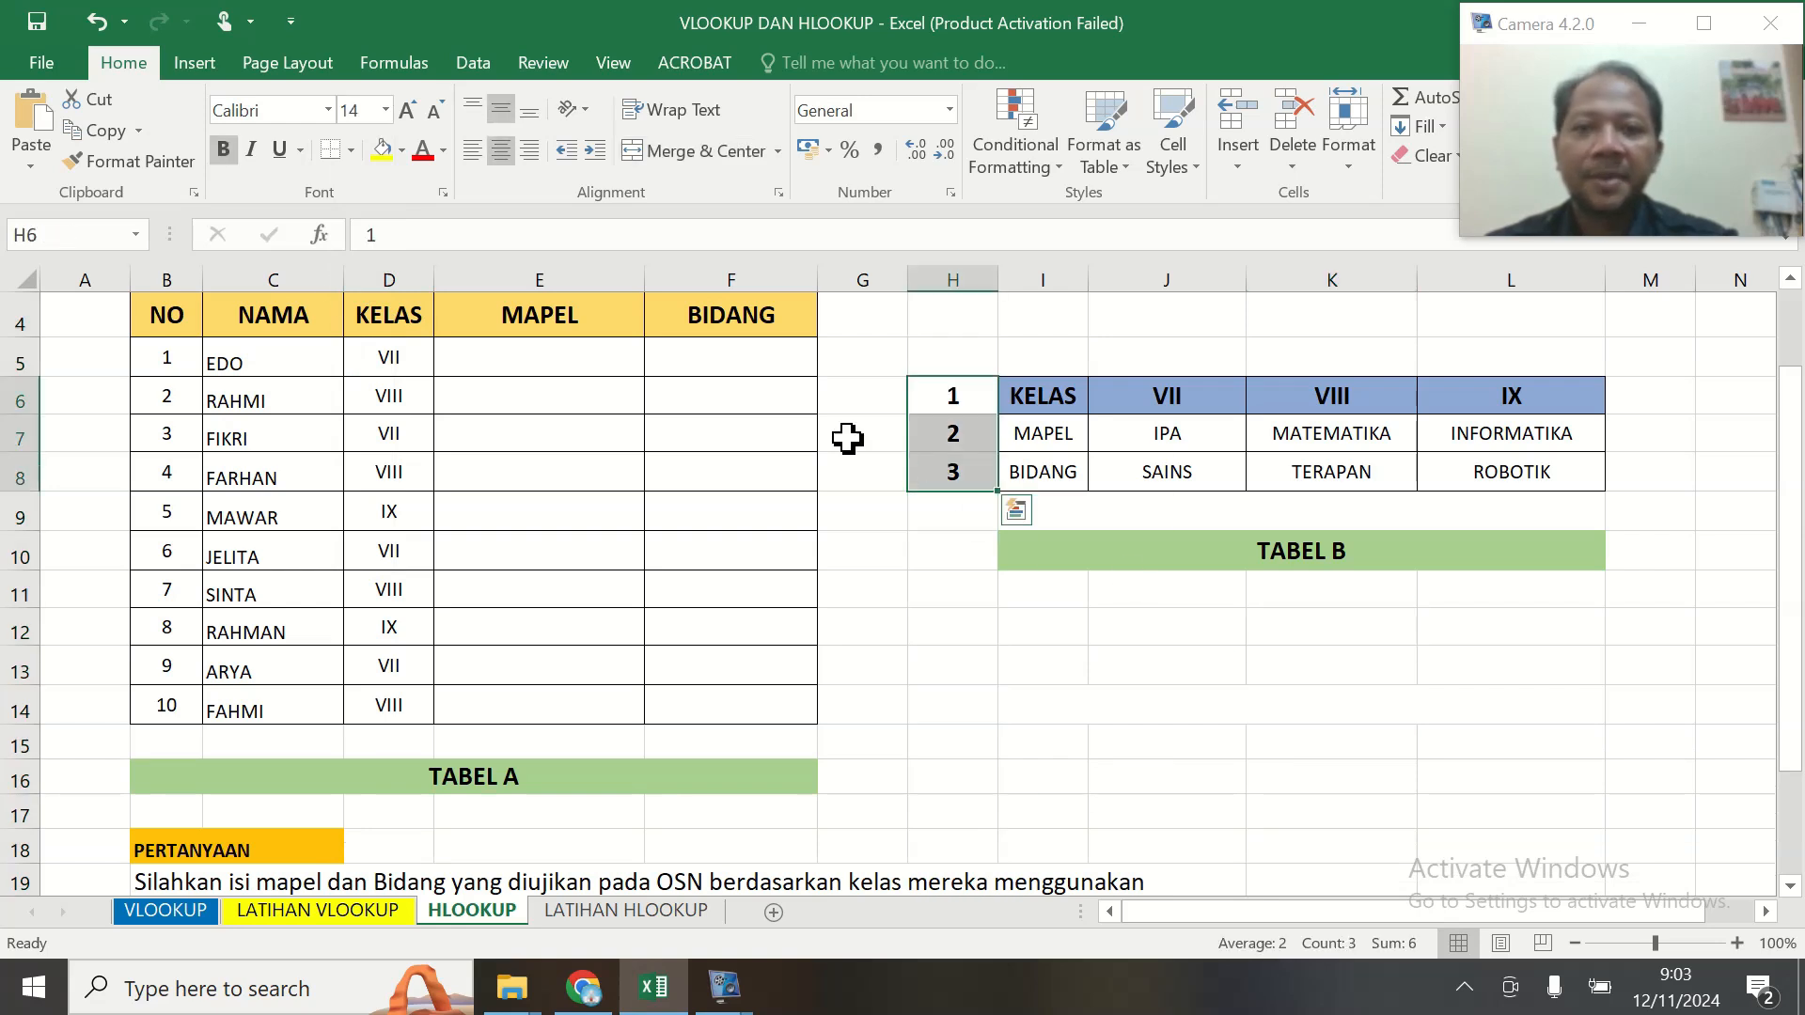
click(423, 150)
click(1077, 622)
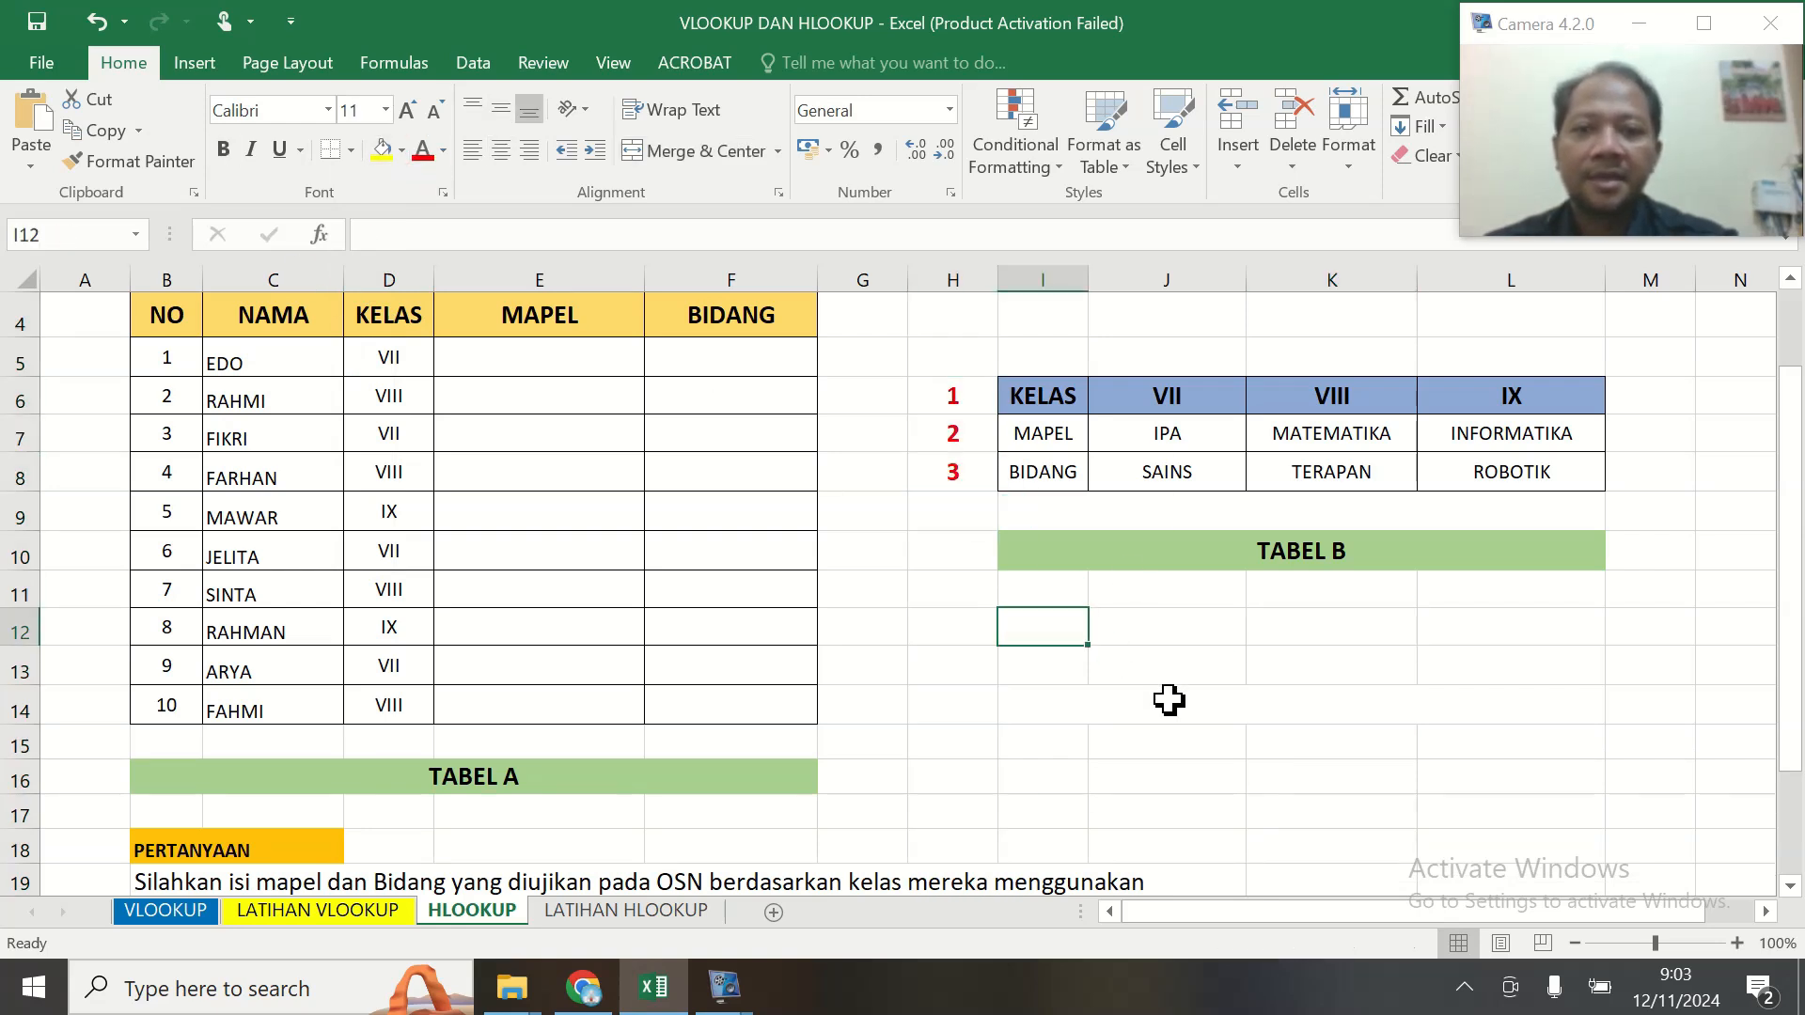
Make the words "berdasarkan kelas" in the question text in B19 bold and red
scroll(916, 698, up, 1)
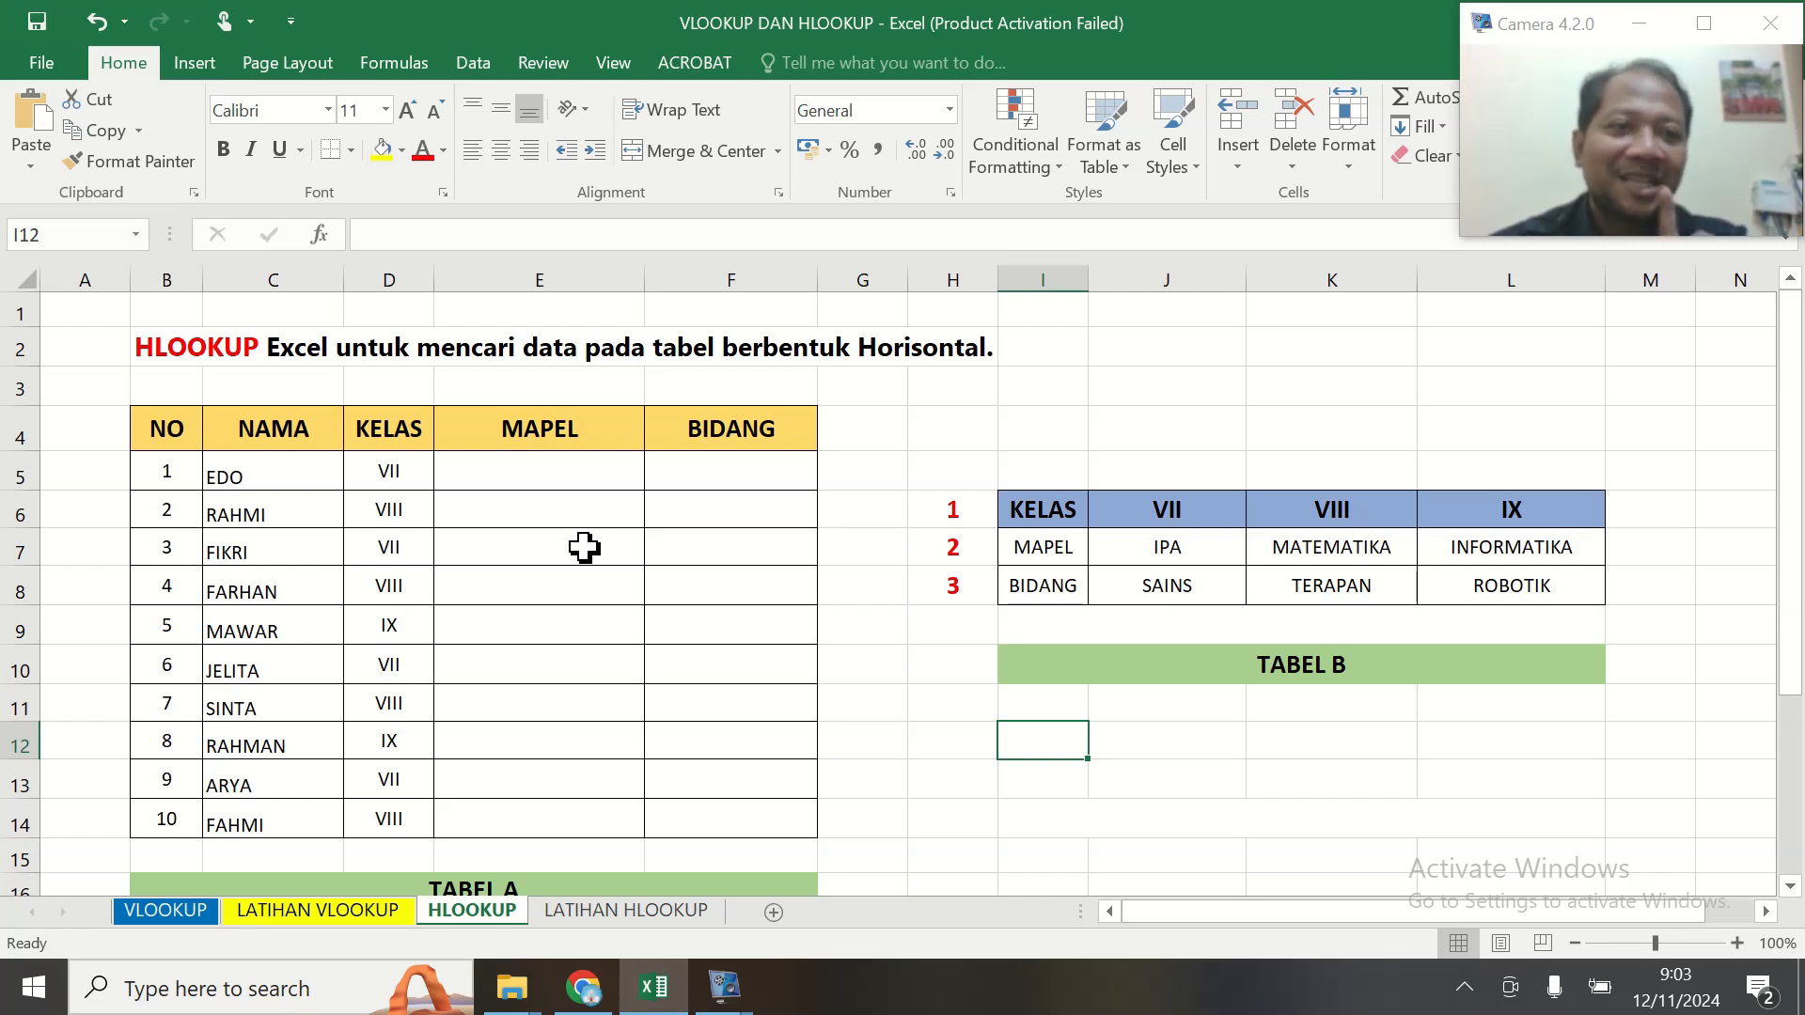
scroll(584, 548, down, 2)
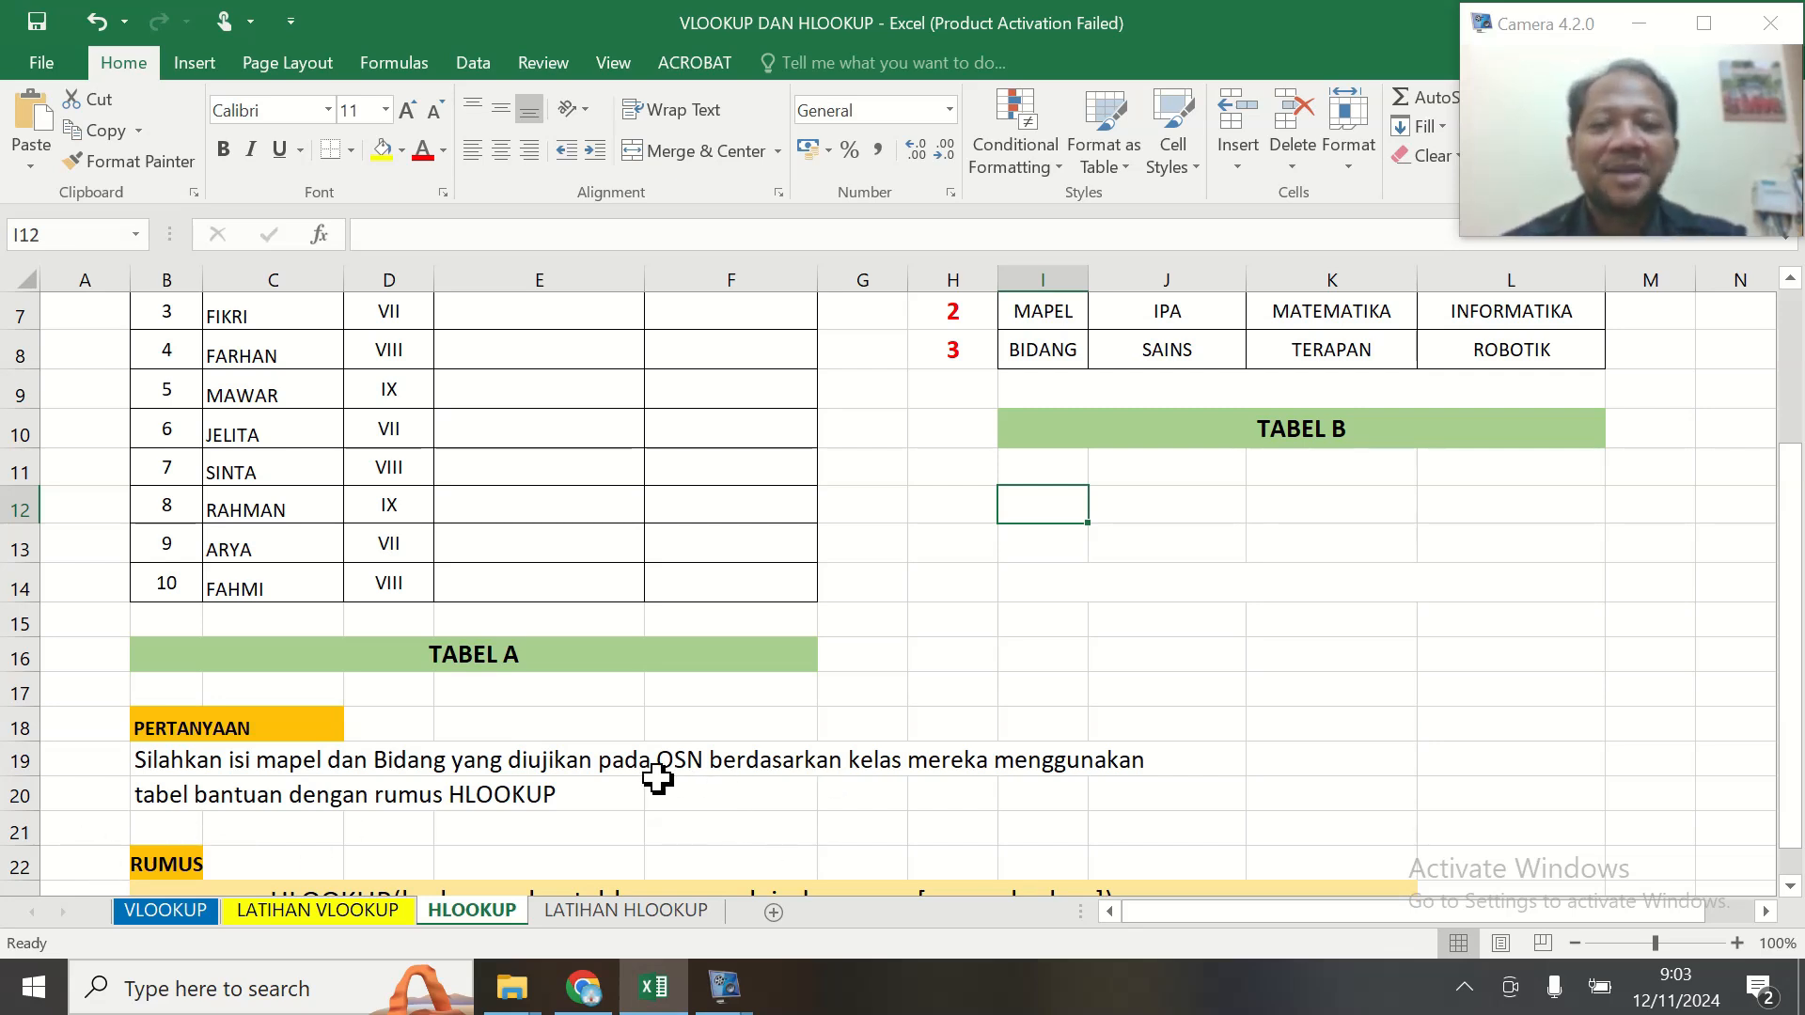
double_click(168, 759)
drag(711, 762, 900, 771)
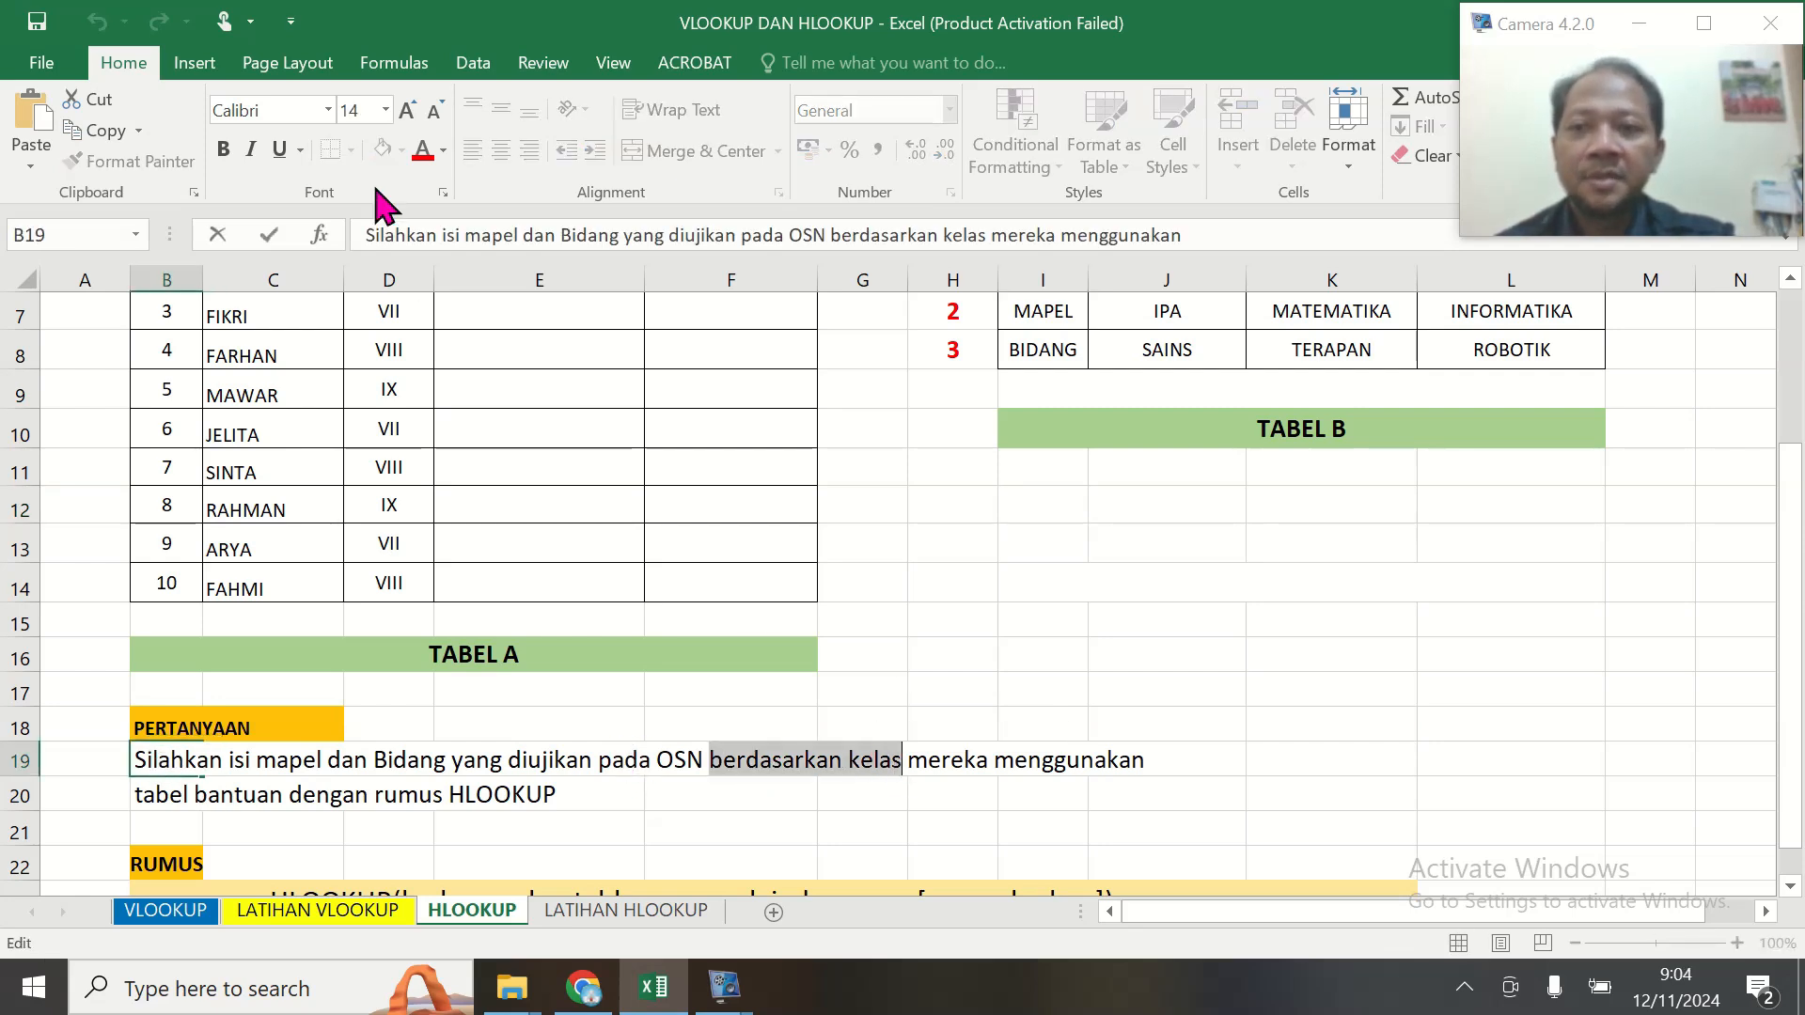
click(223, 149)
click(423, 152)
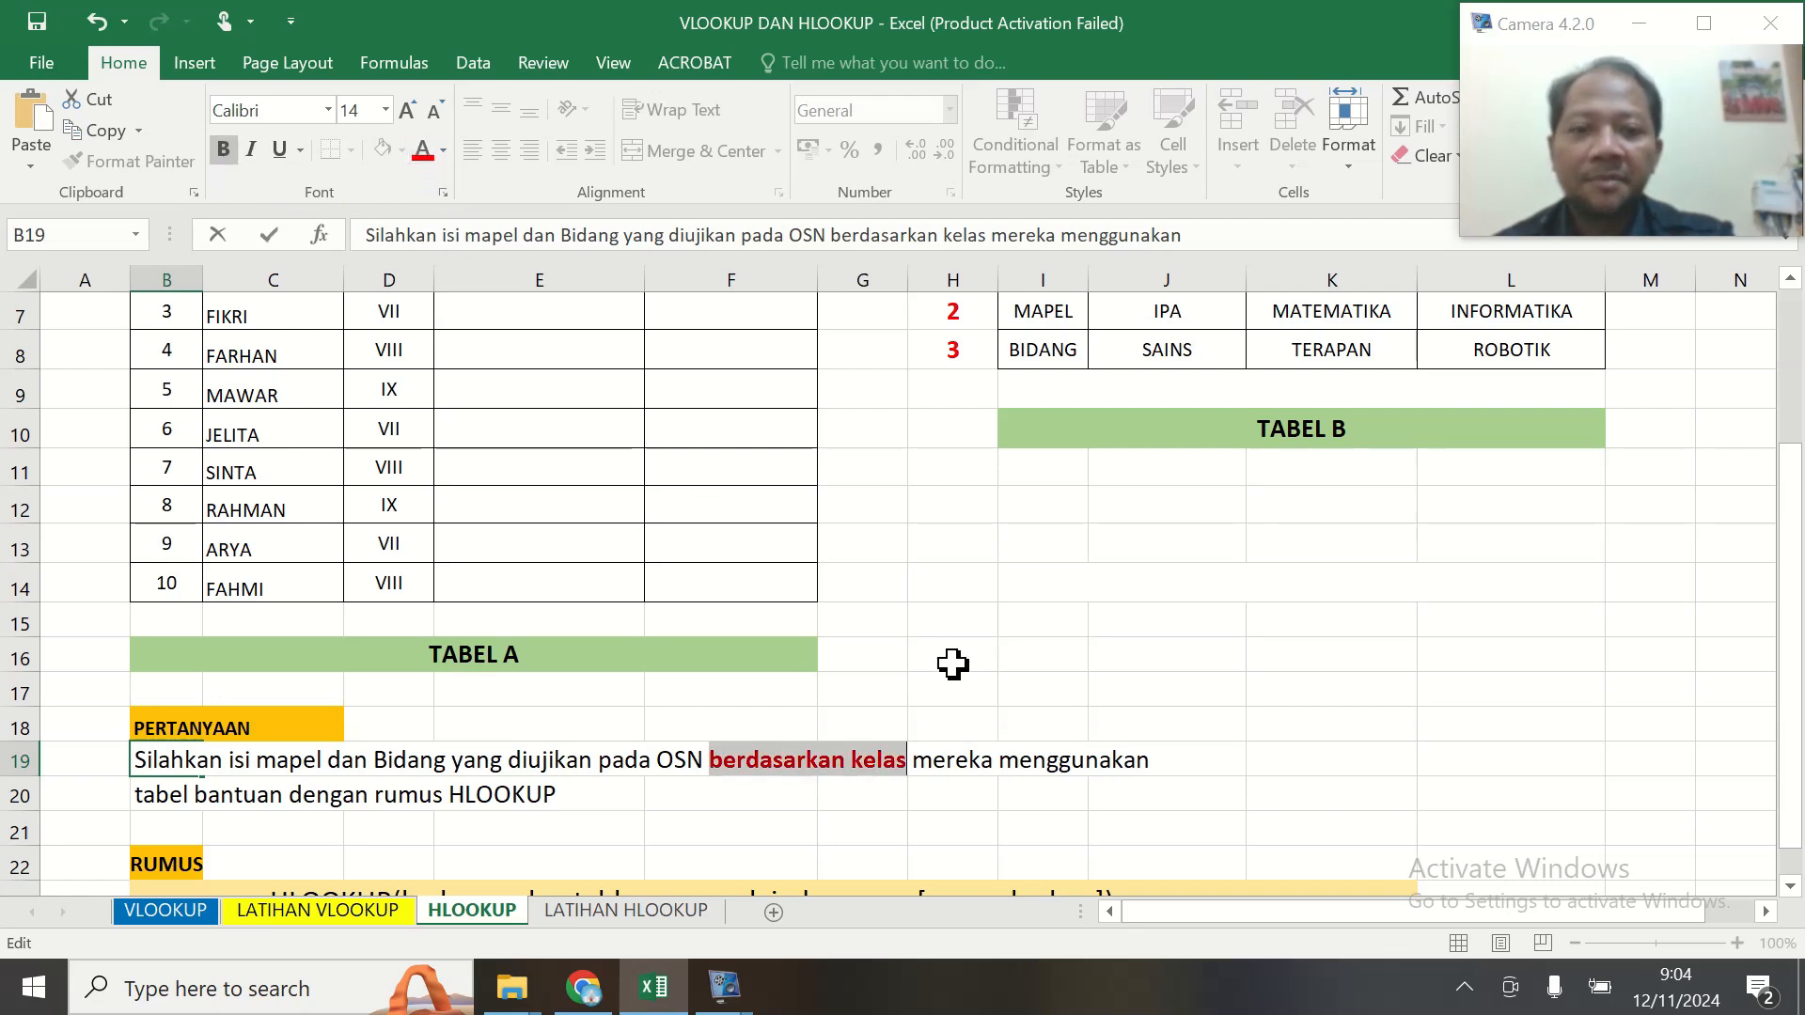
click(950, 658)
Fill the first student's KELAS cell, D5, with light green
scroll(883, 768, up, 1)
scroll(890, 773, up, 1)
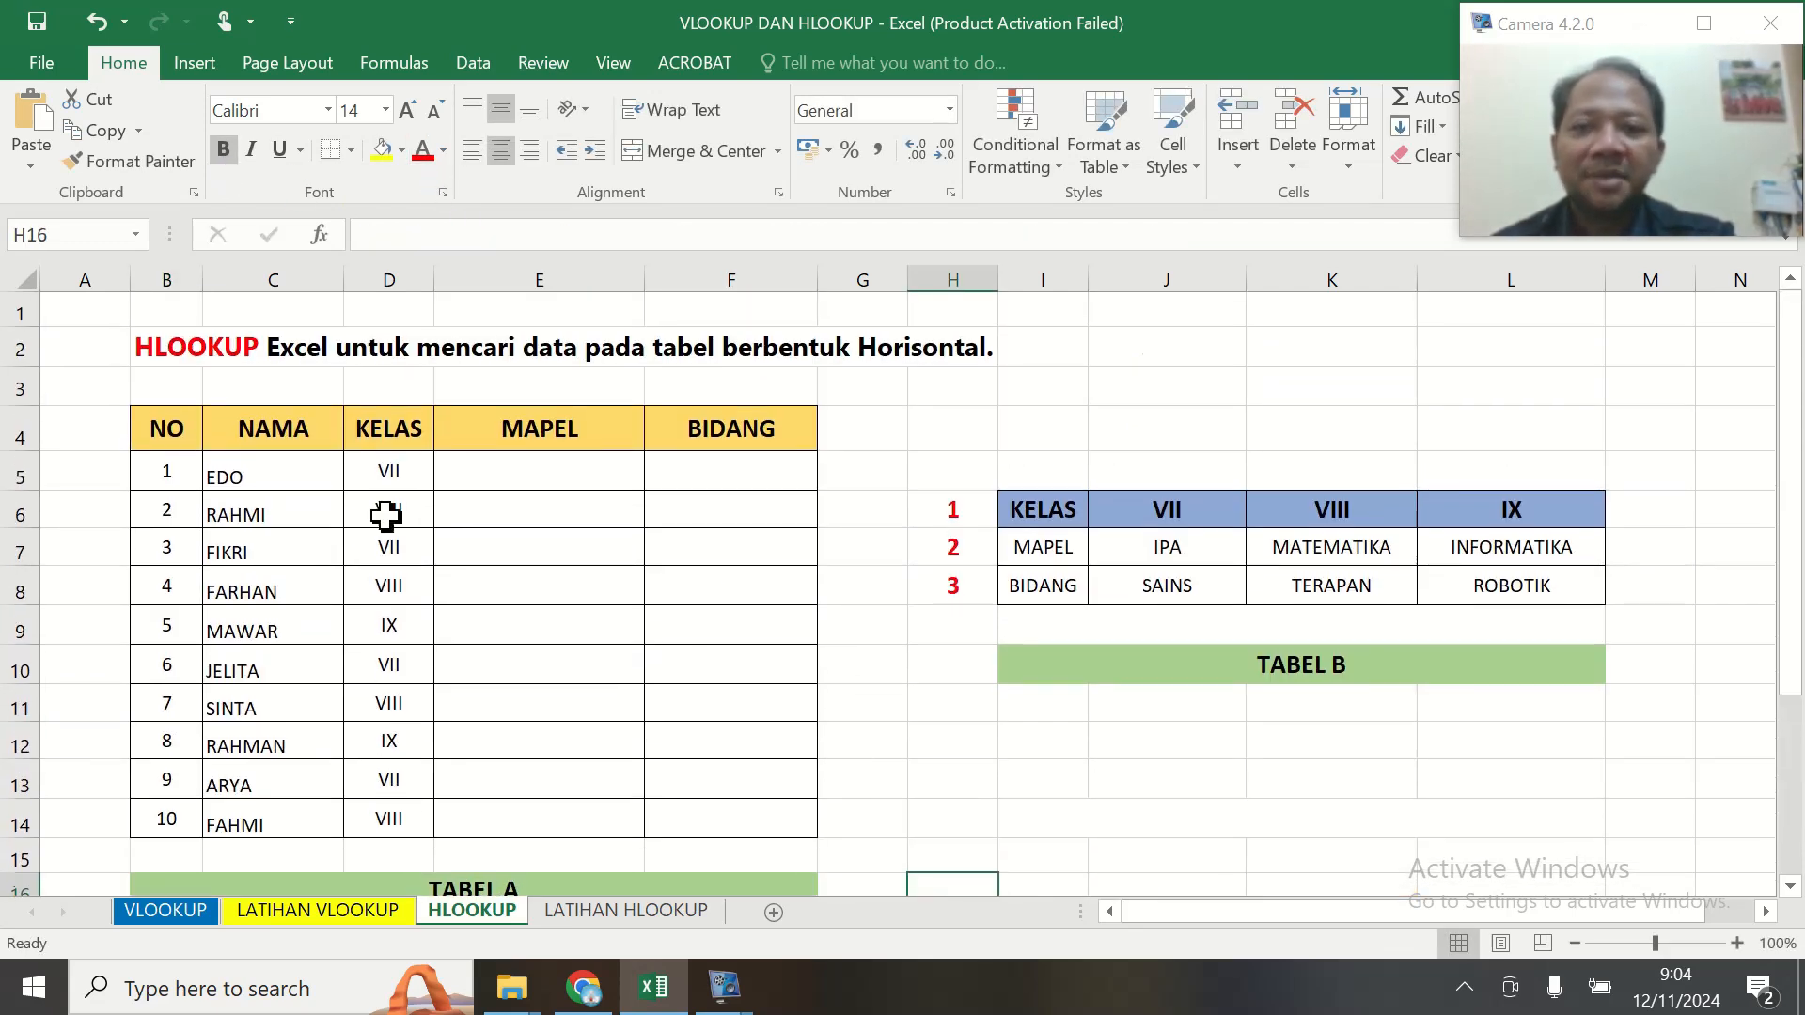
click(376, 469)
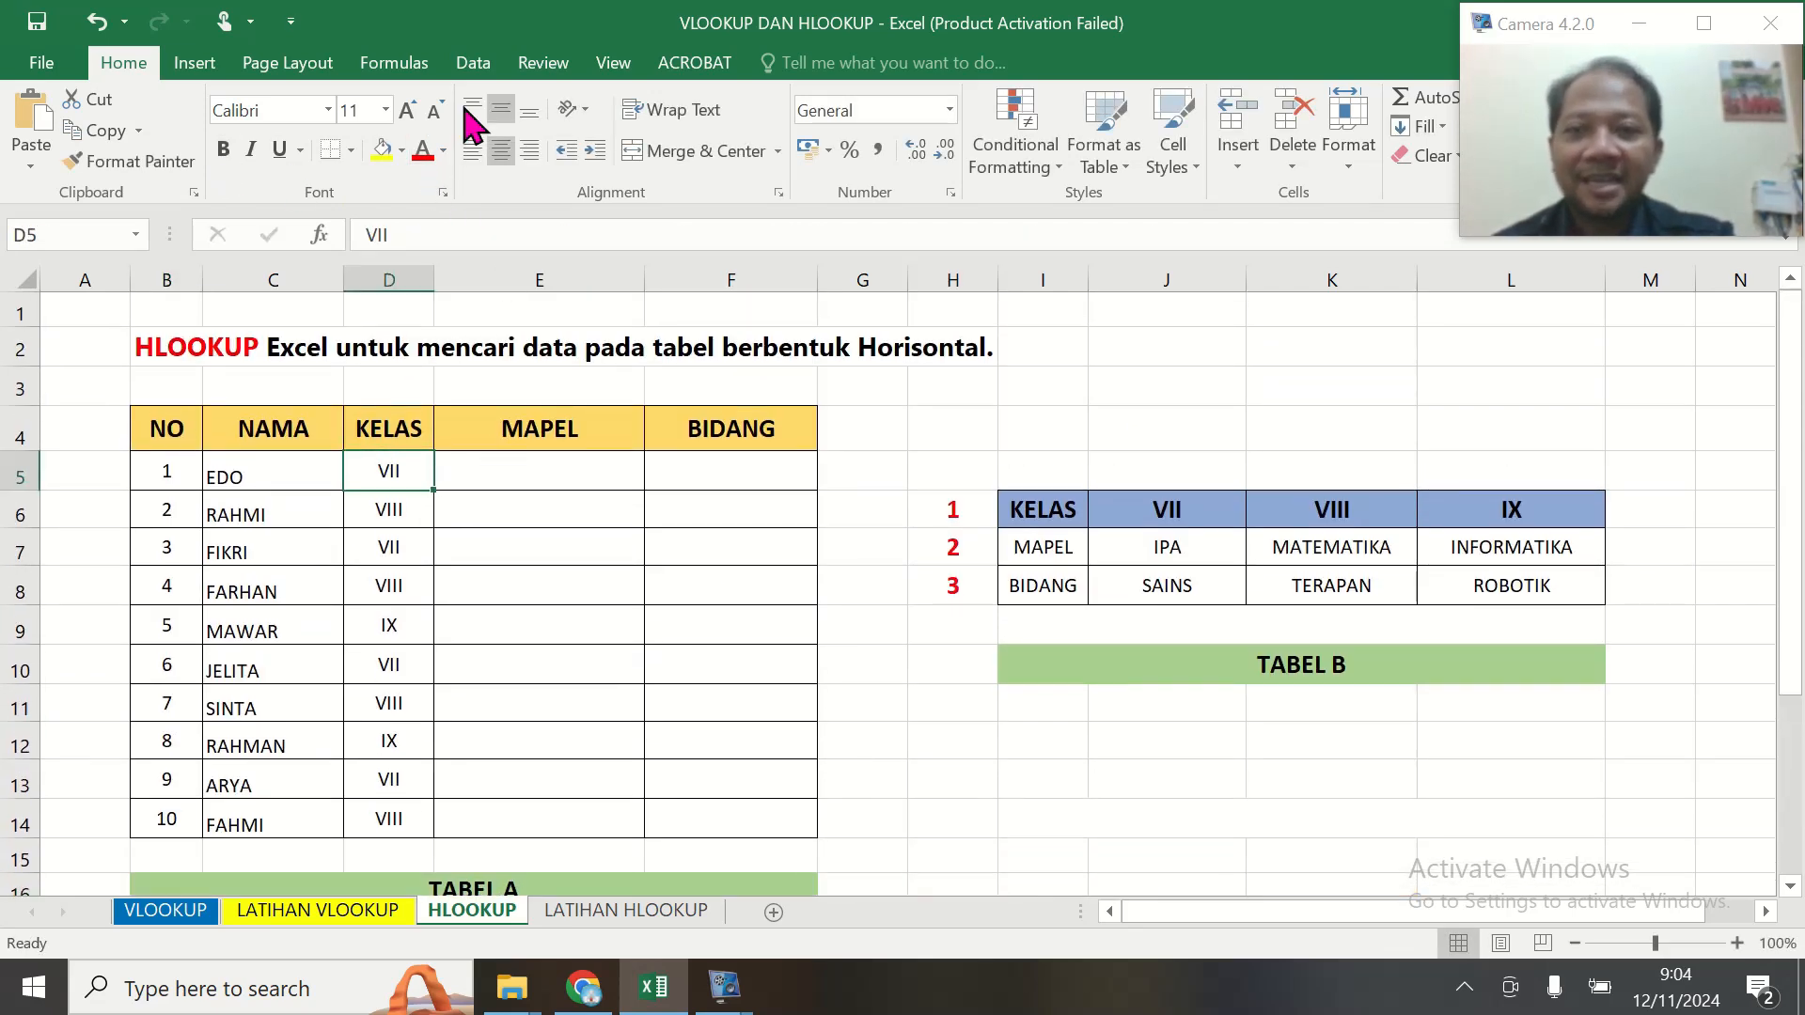
click(381, 153)
click(402, 150)
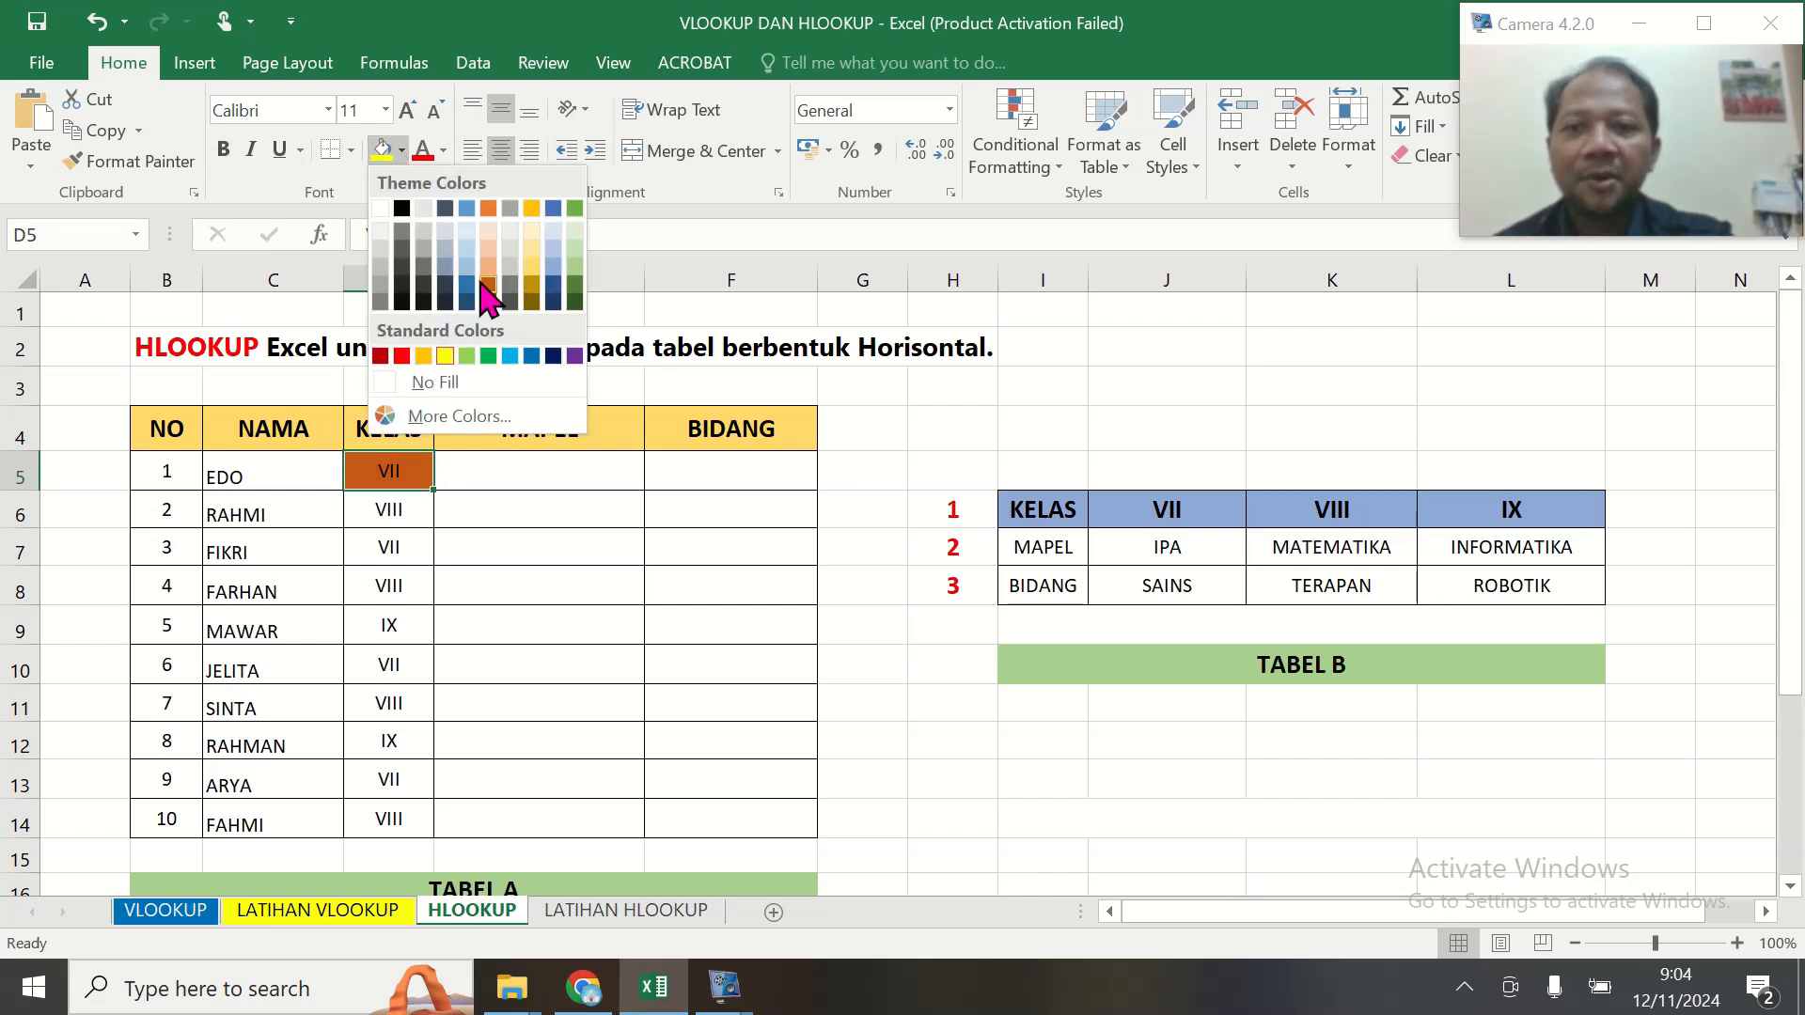
click(574, 263)
click(688, 543)
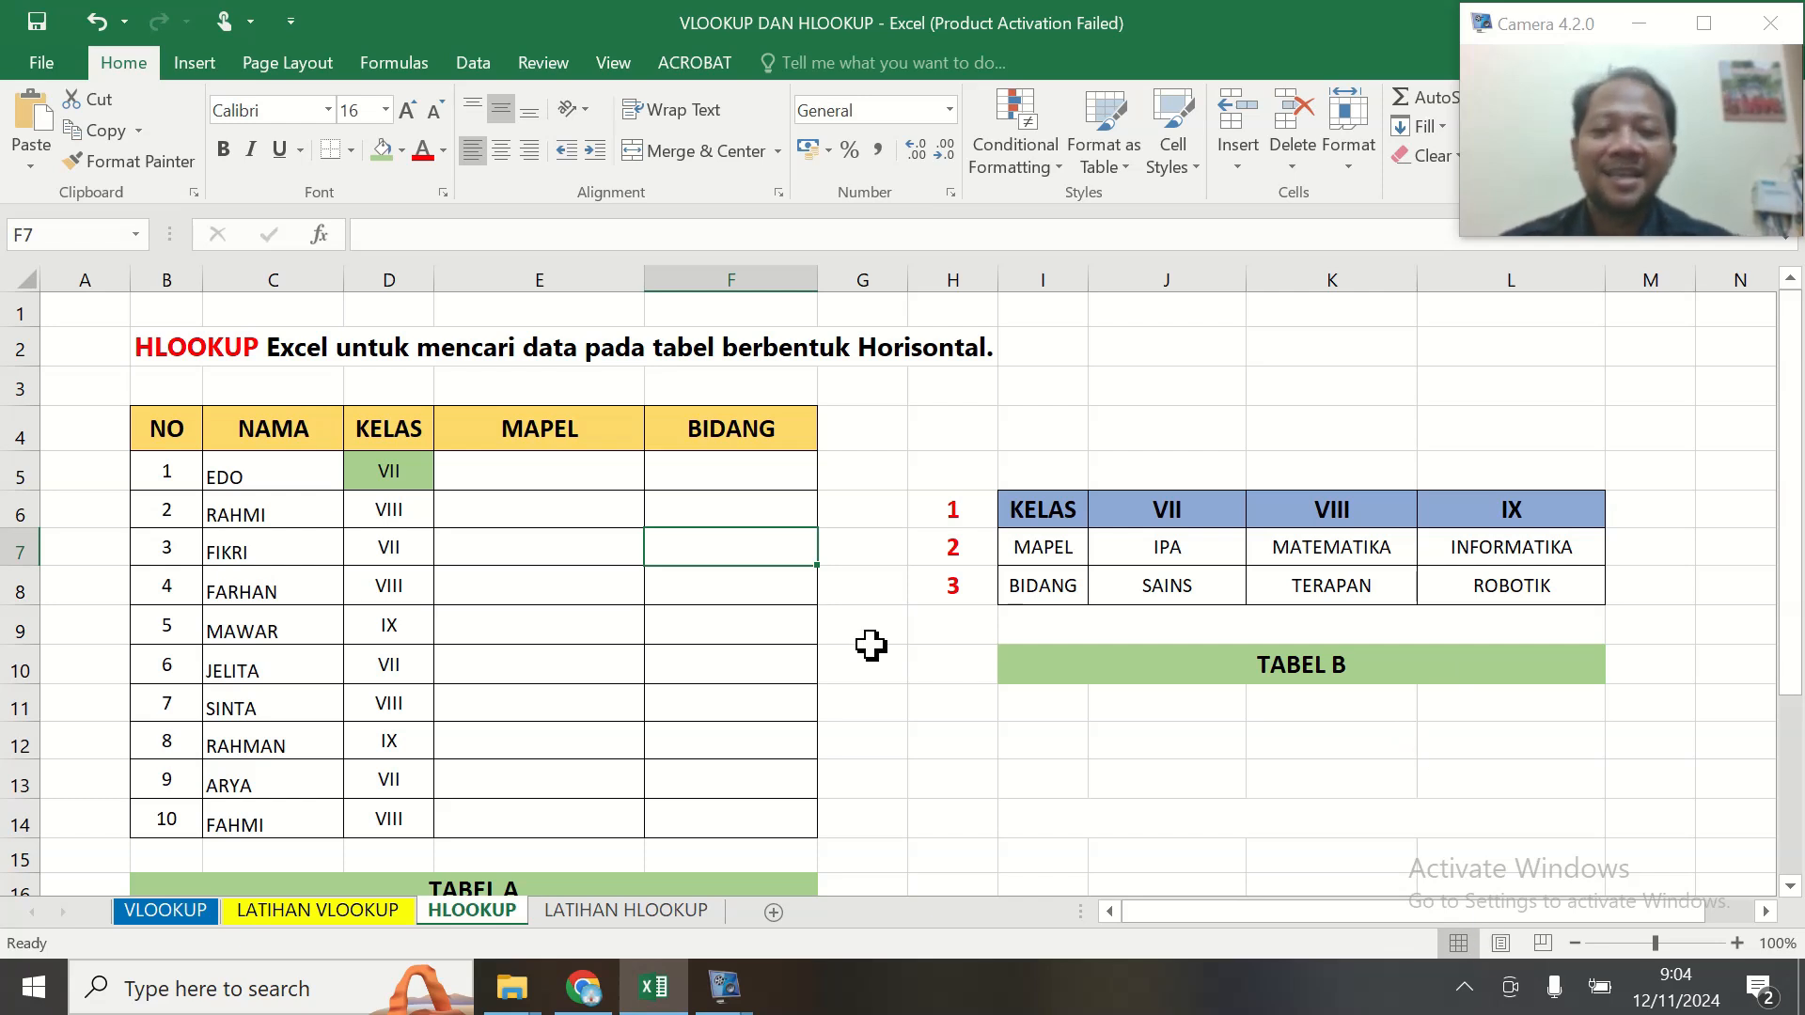
Start an HLOOKUP formula in the first MAPEL cell, E5, with D5 as the lookup value
click(503, 466)
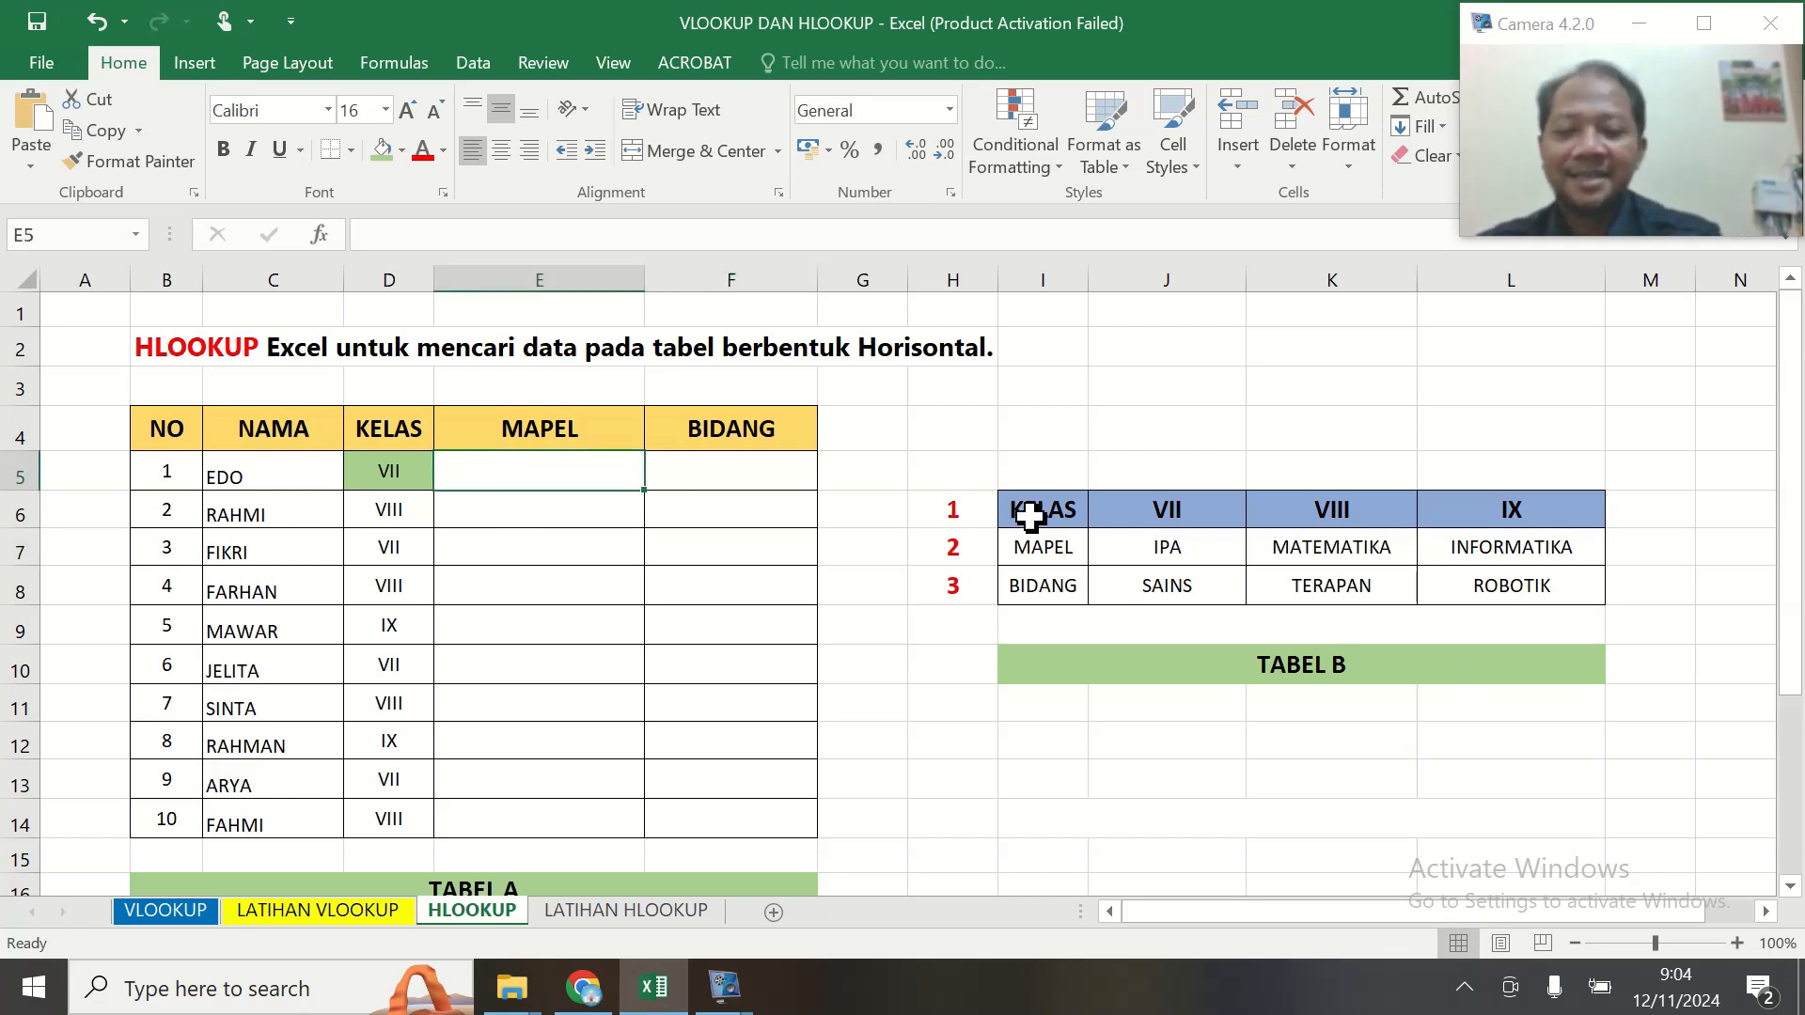
text(=H)
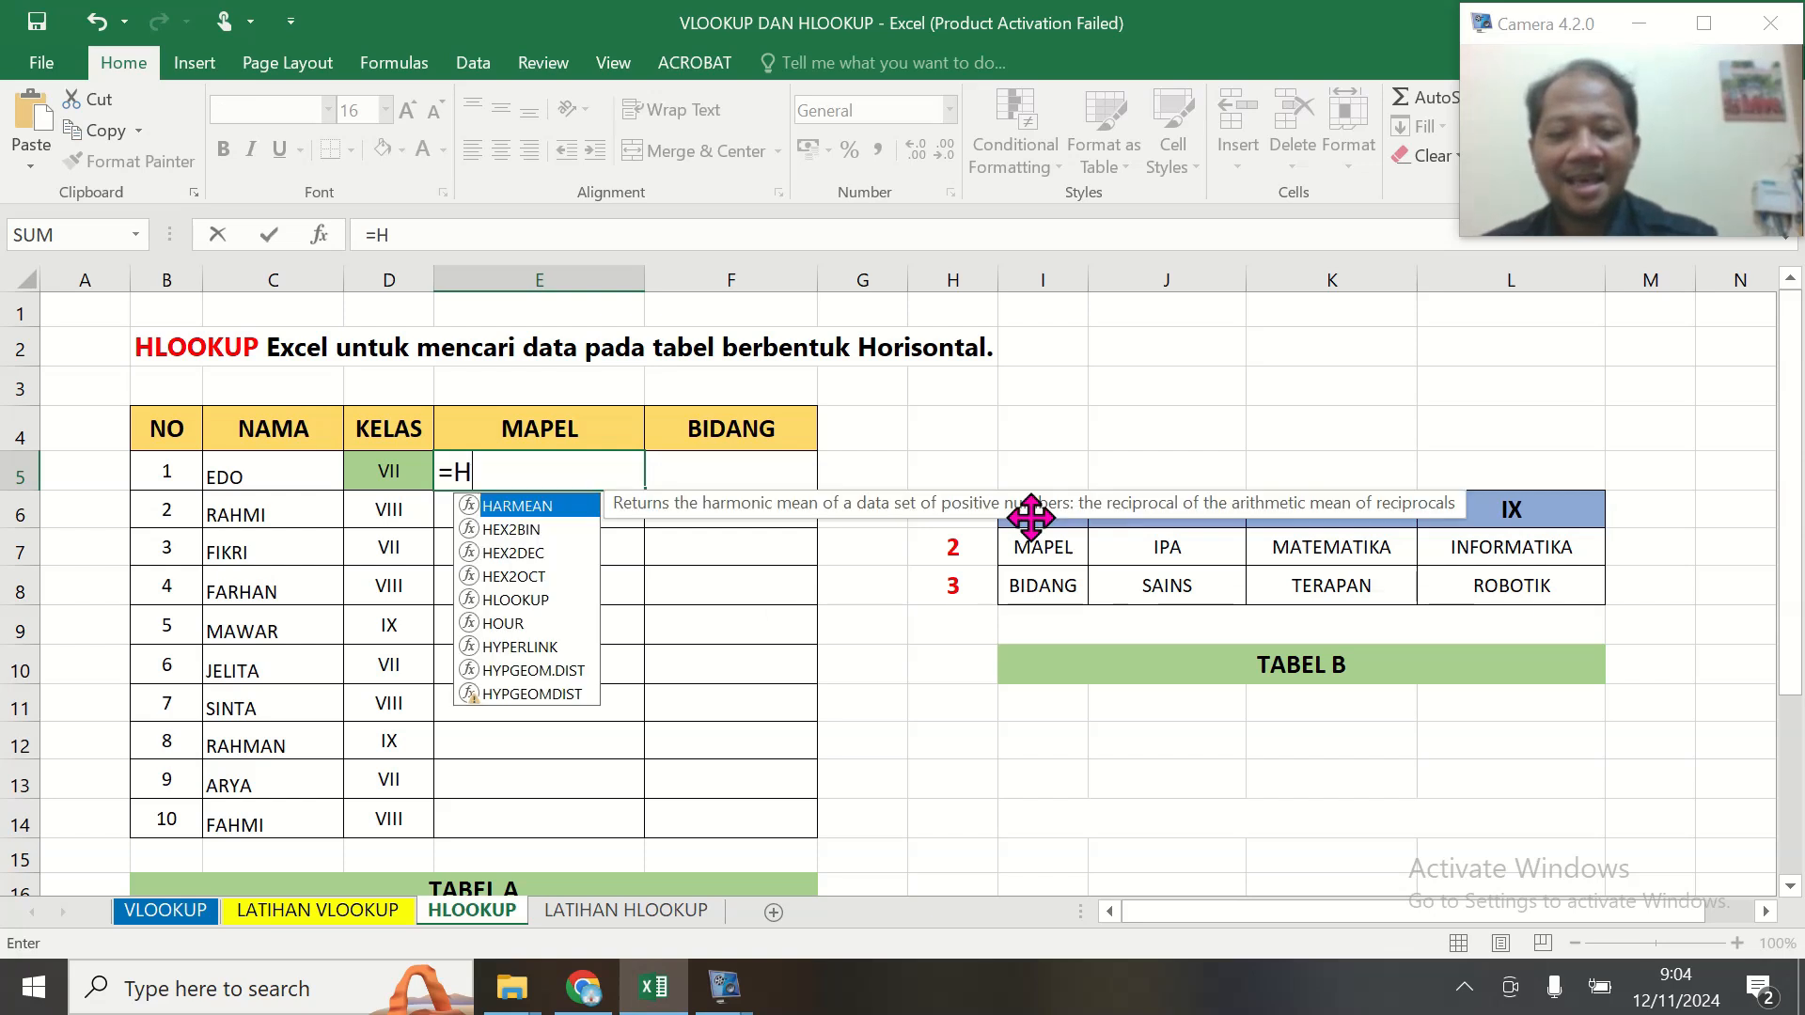
text(LOOKUP)
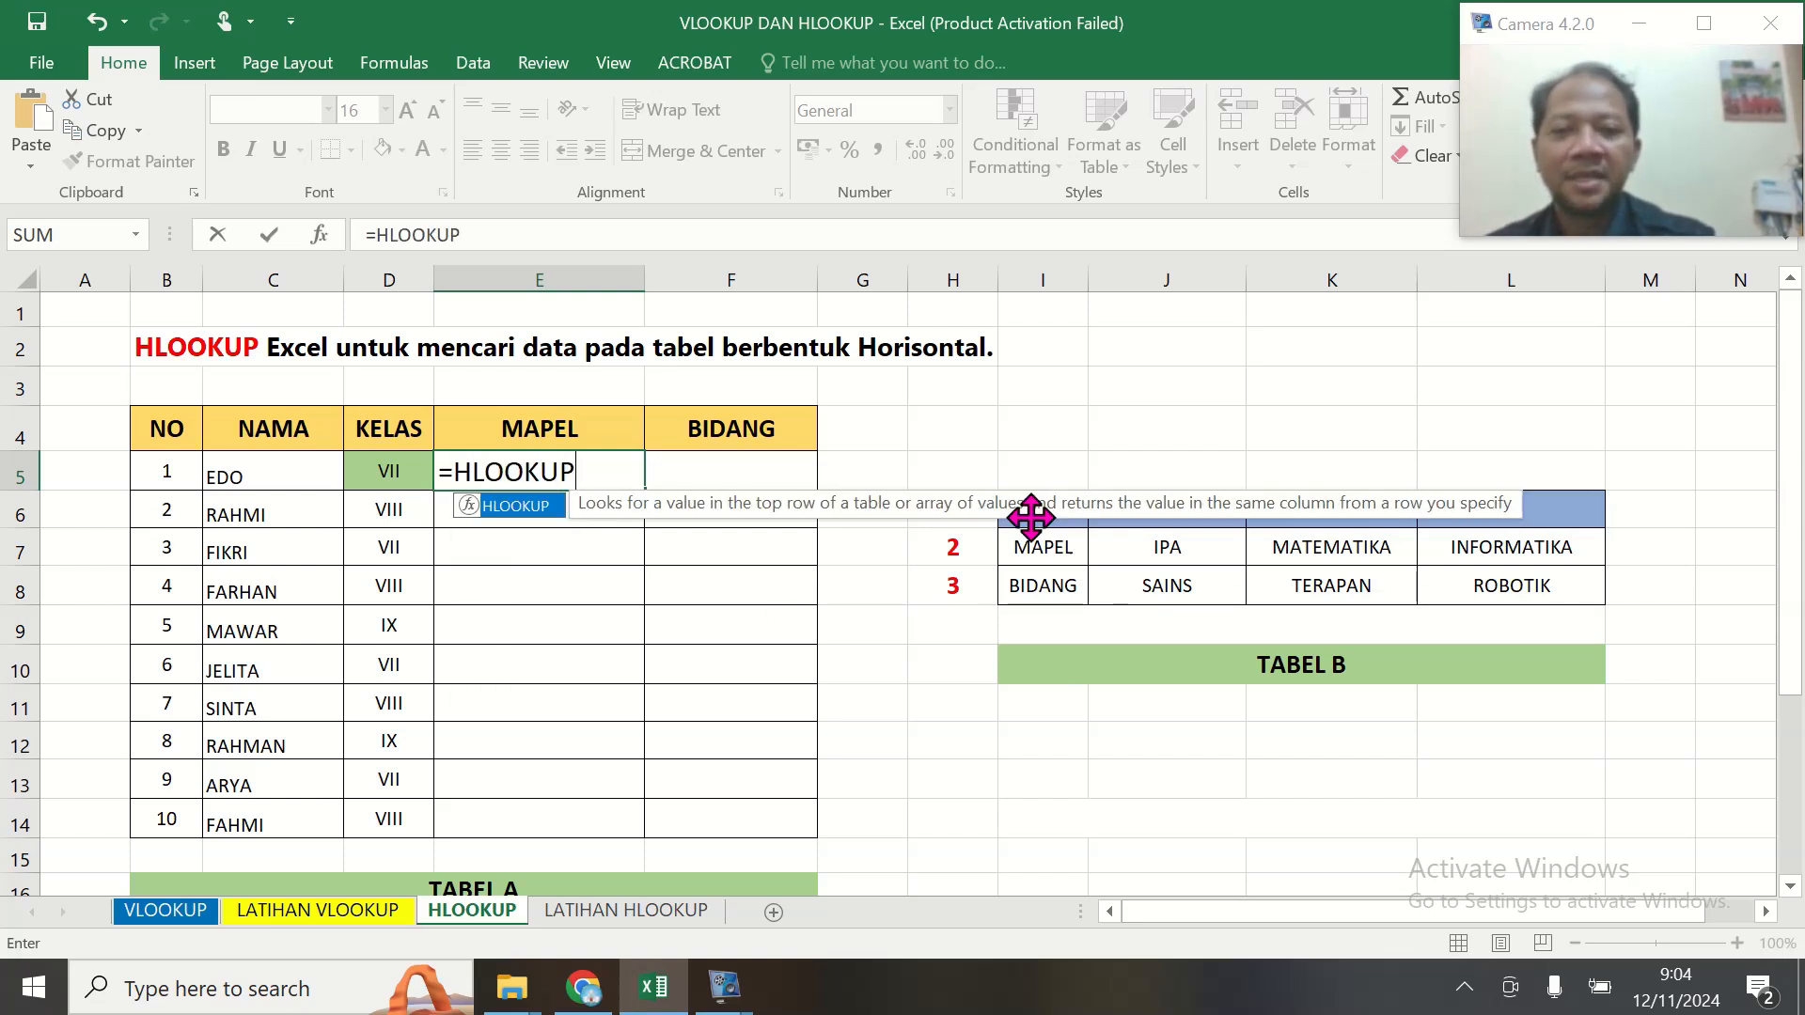
text(()
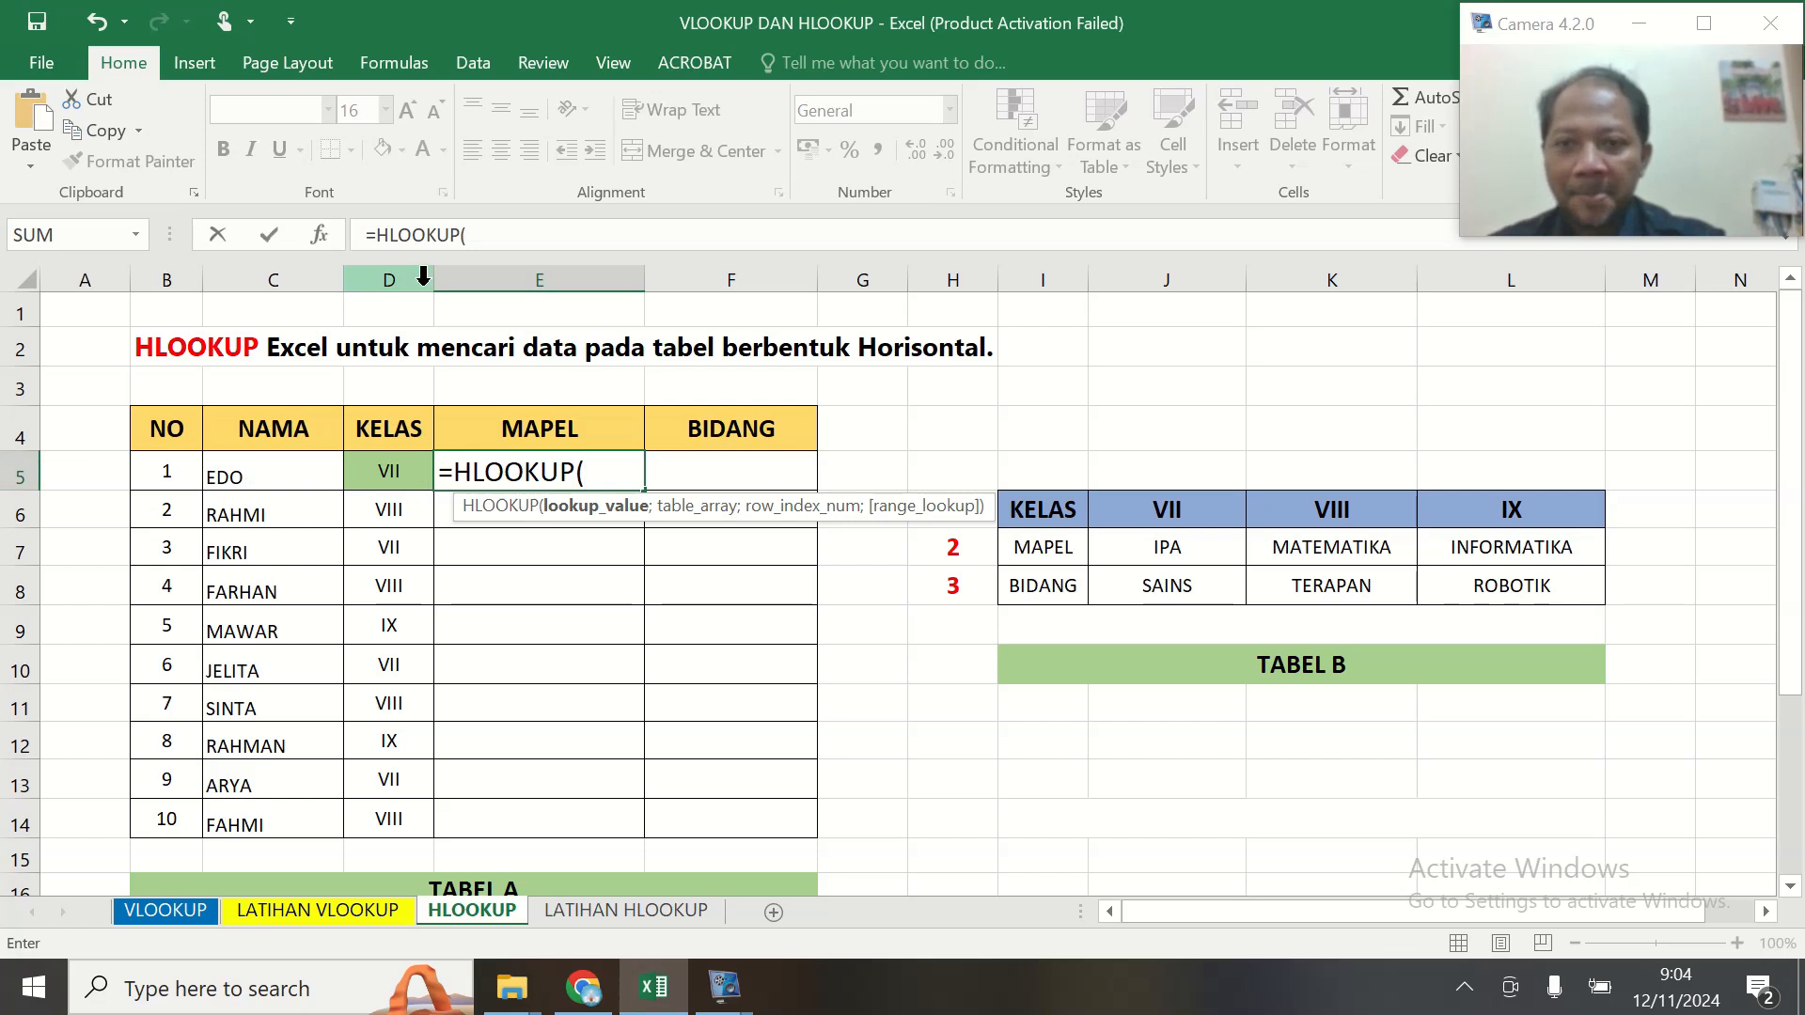
text(D5;)
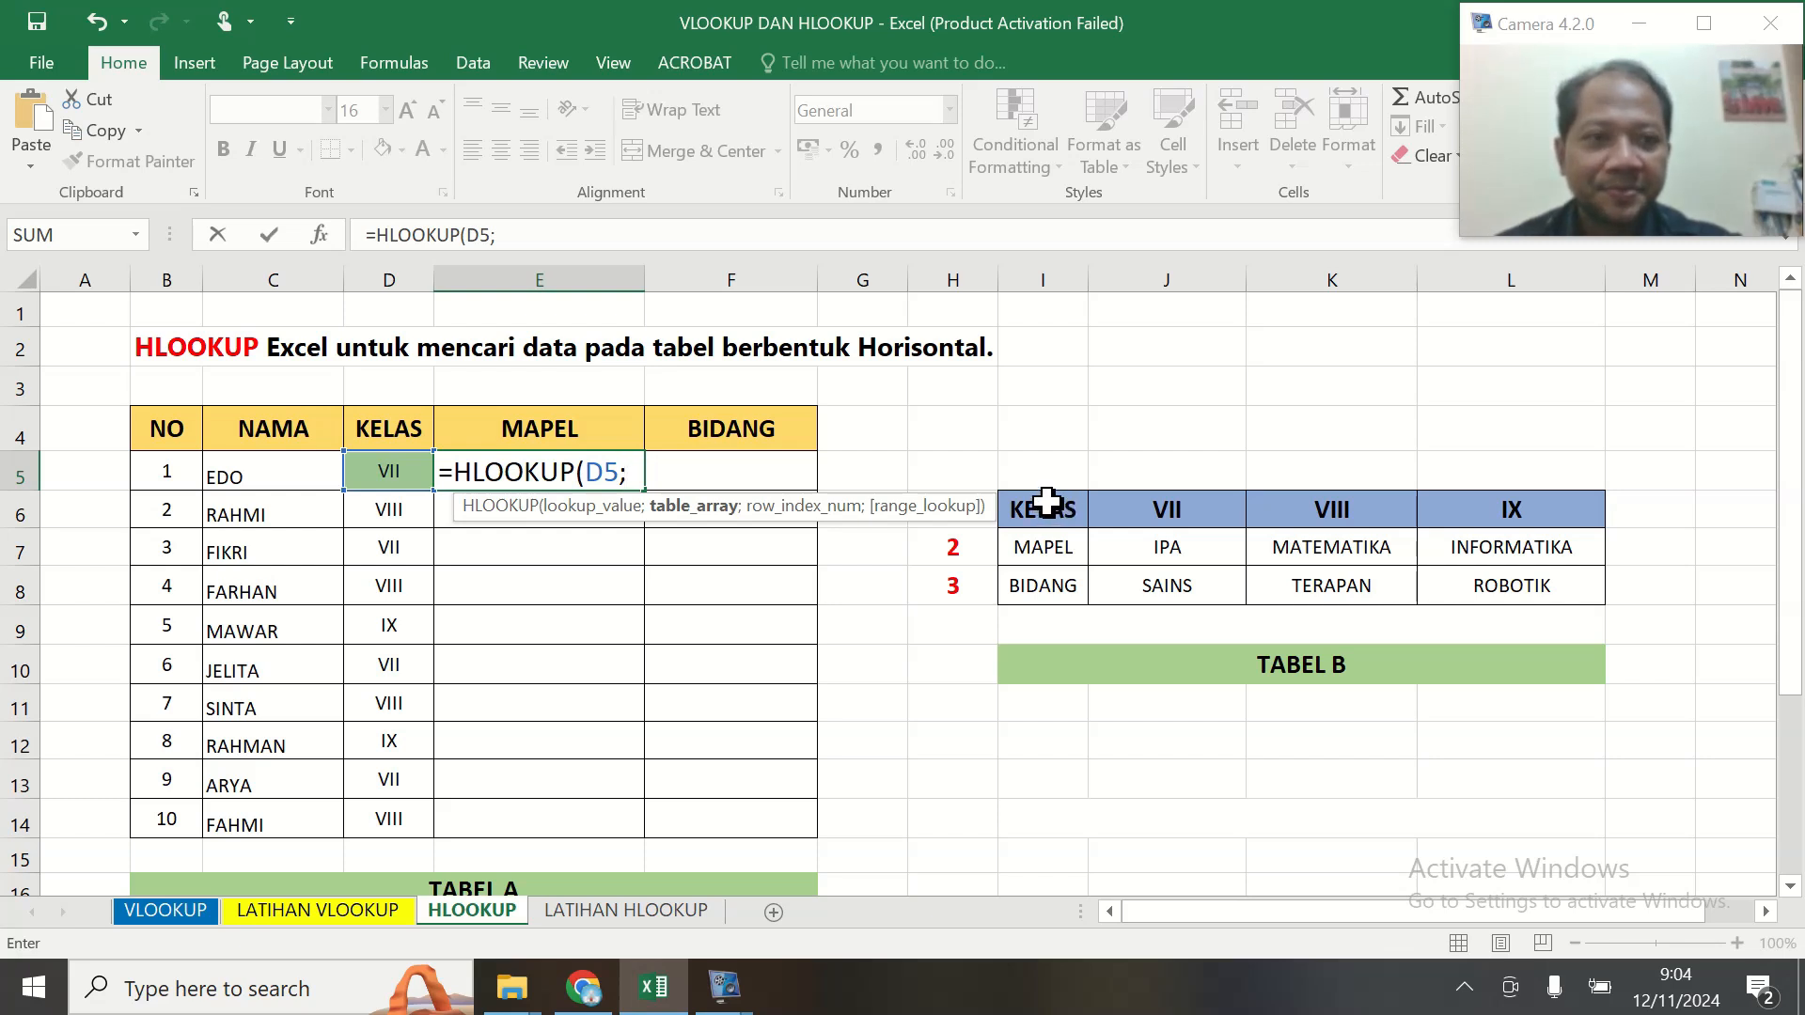
Add TABEL B with its headers to the E5 formula as the absolute table array $I$6:$L$8
drag(1046, 503, 1530, 590)
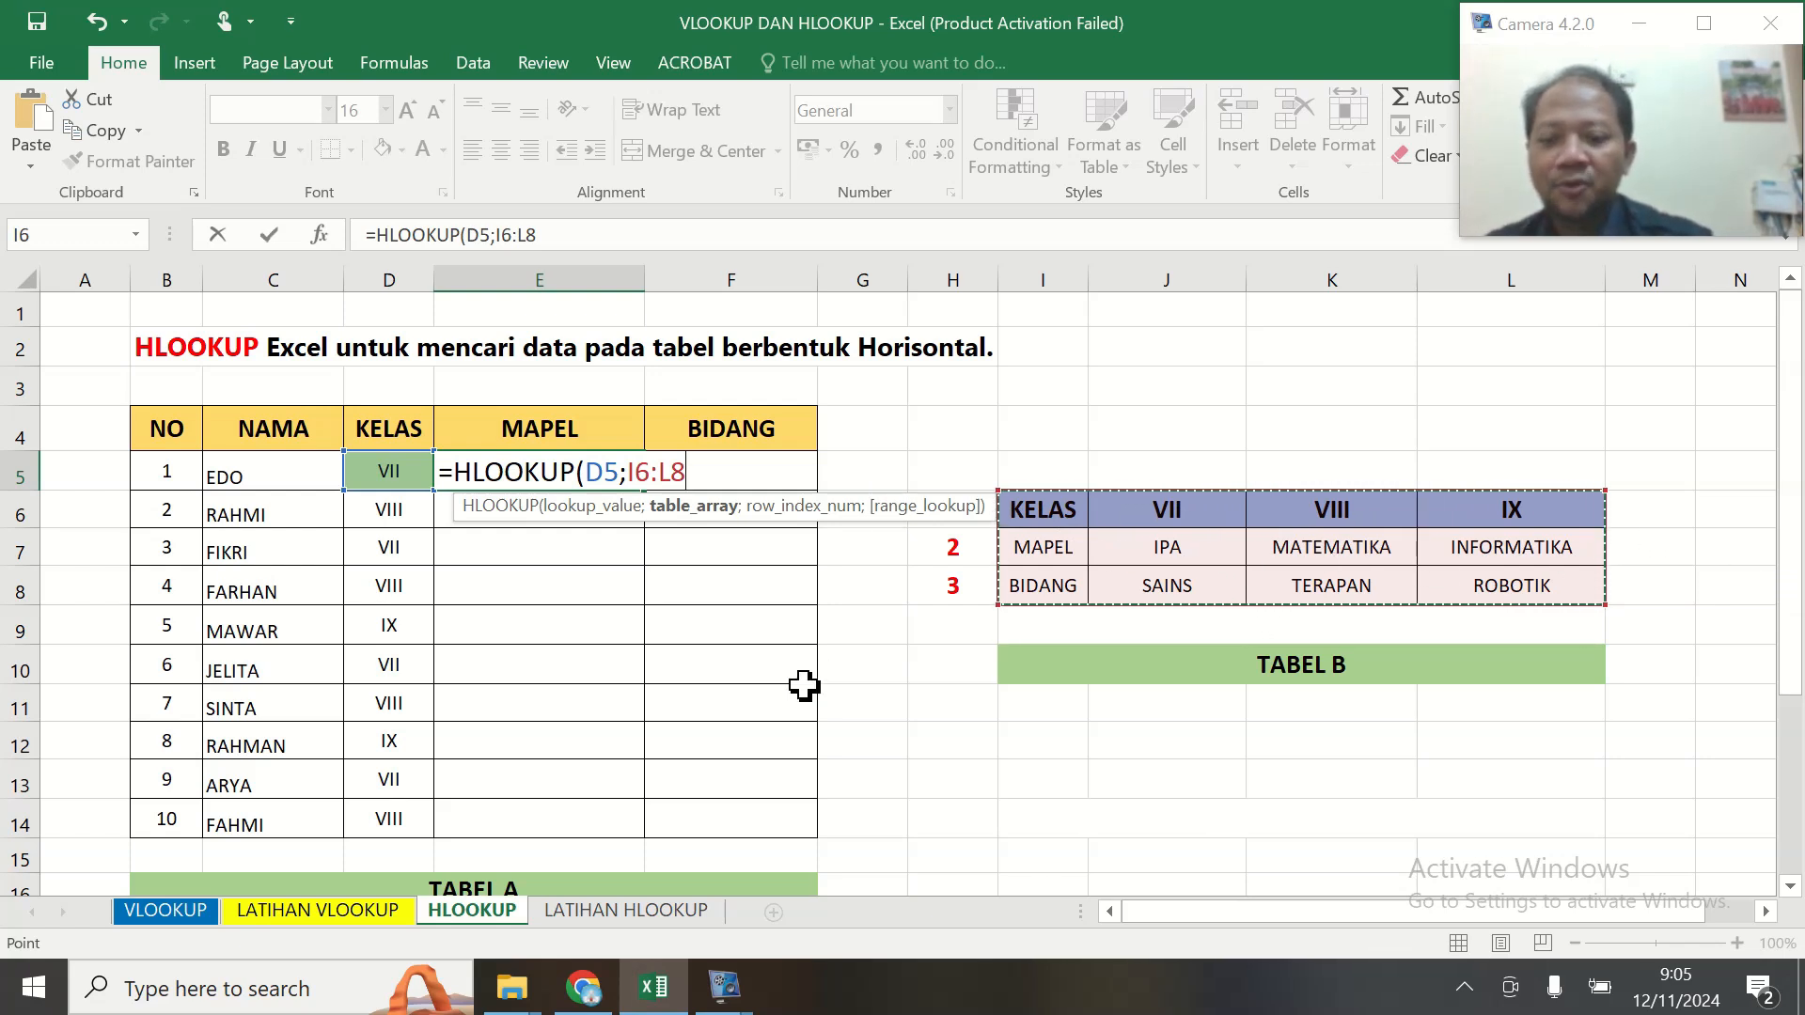
key(F4)
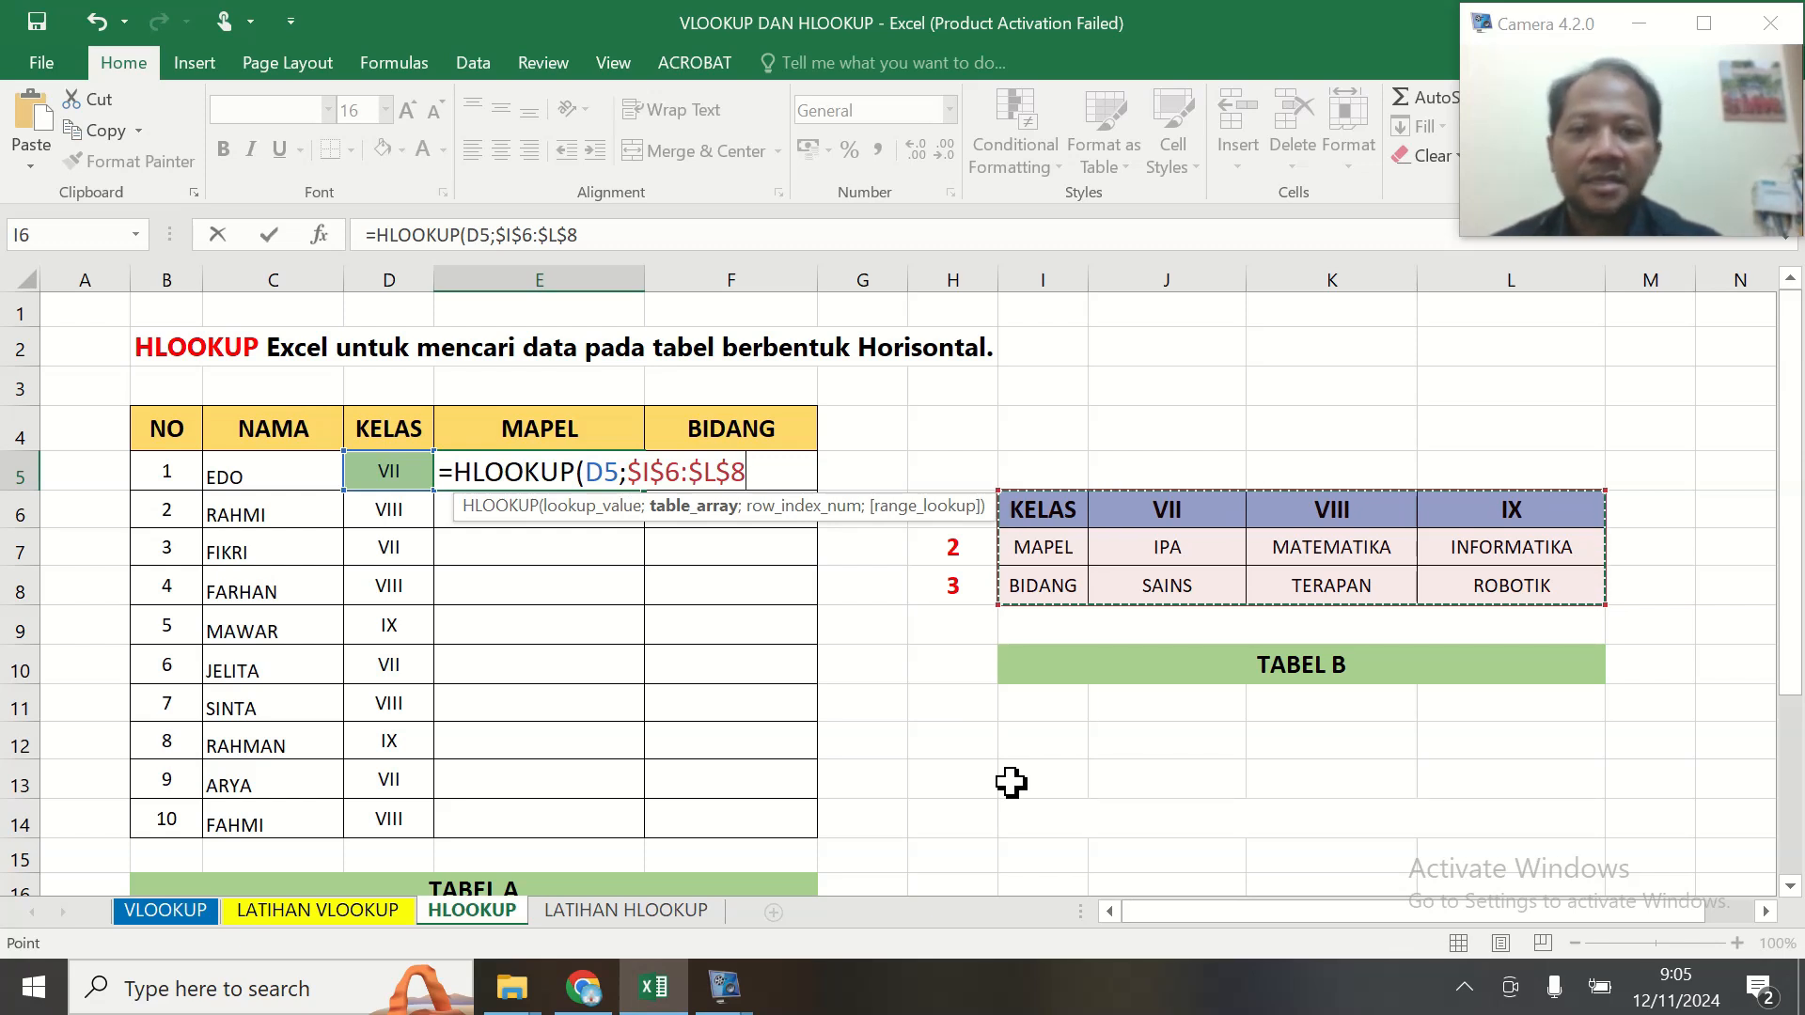
text(;)
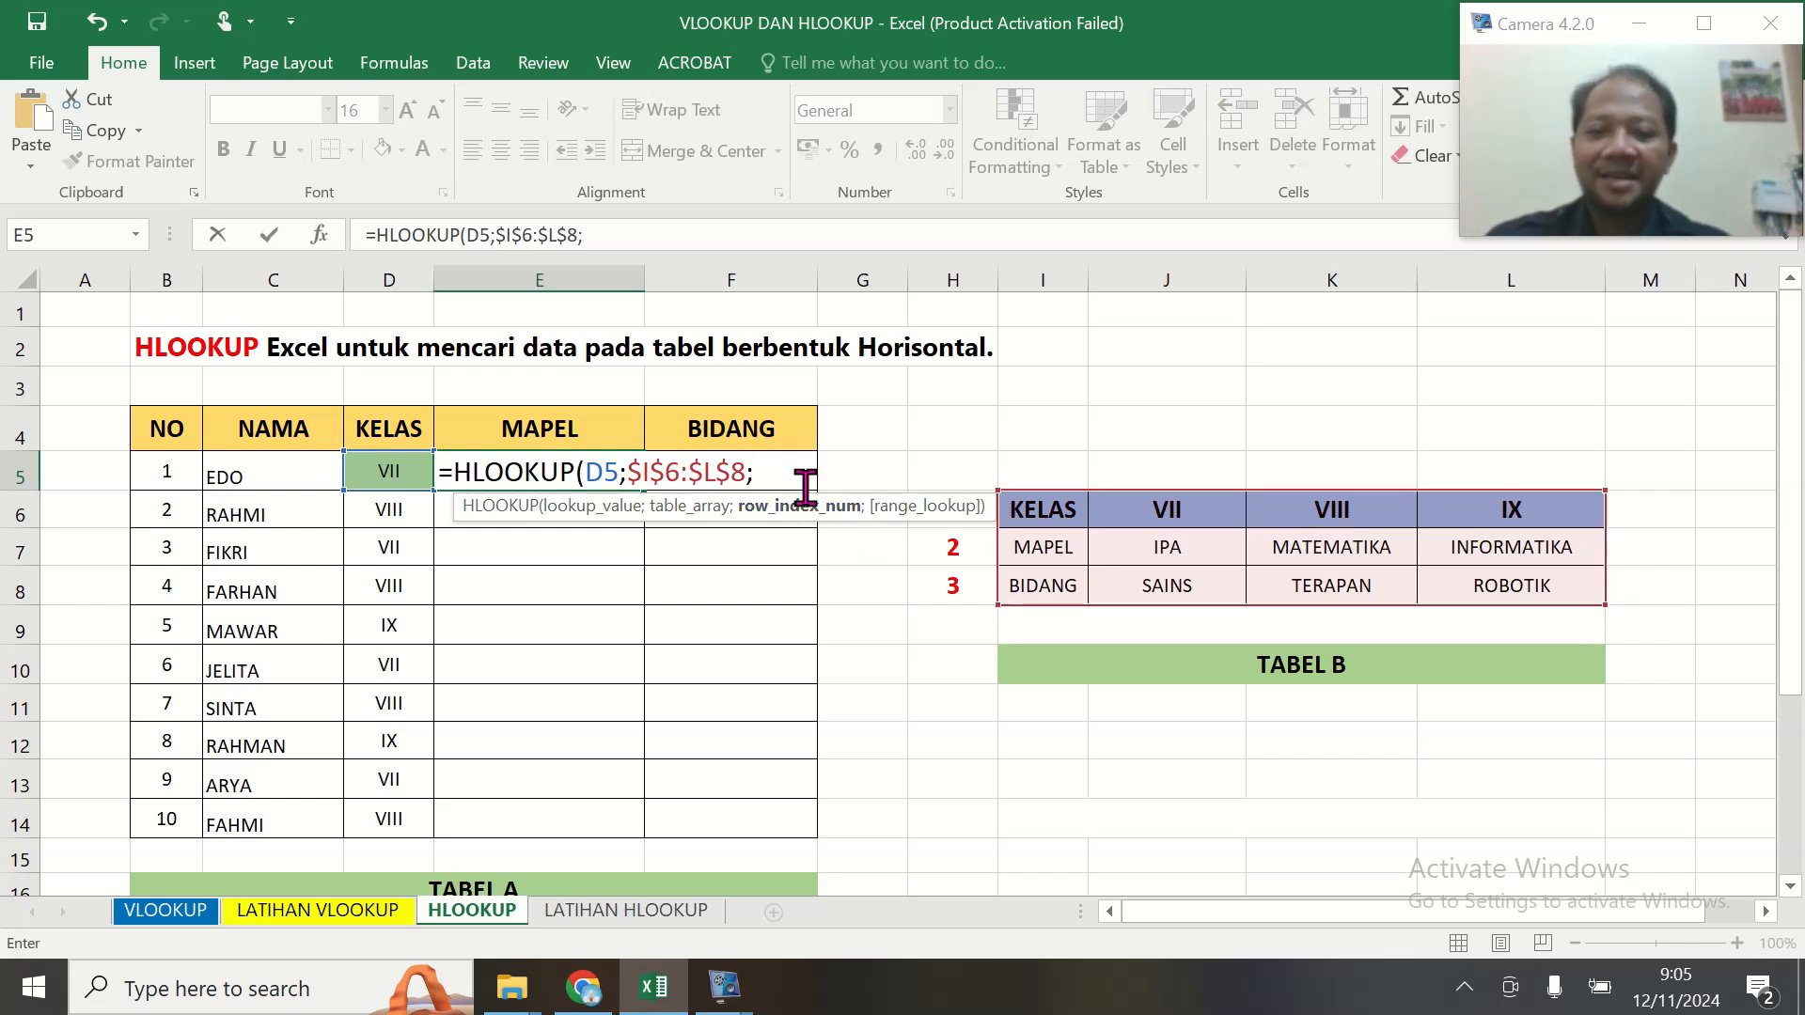
Complete the E5 HLOOKUP with row index 2 and FALSE for an exact match, and fill it down the MAPEL column to E14
text(;F)
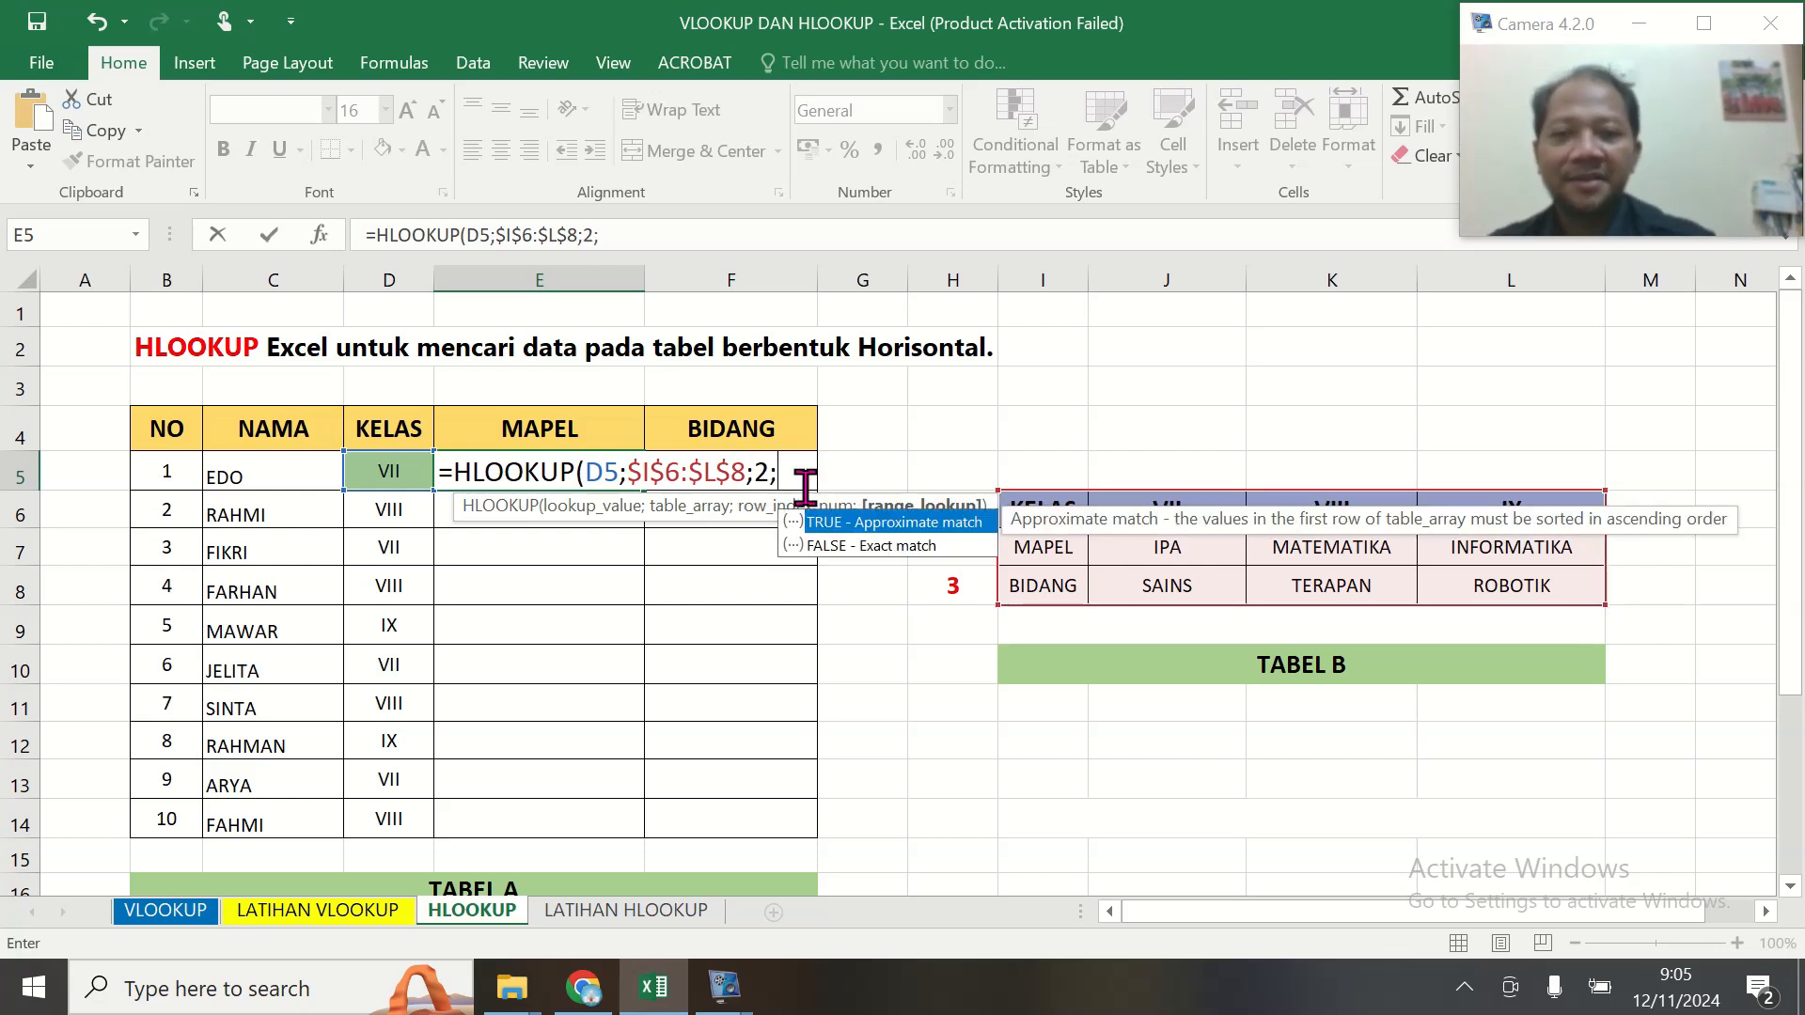
text(ALSE)
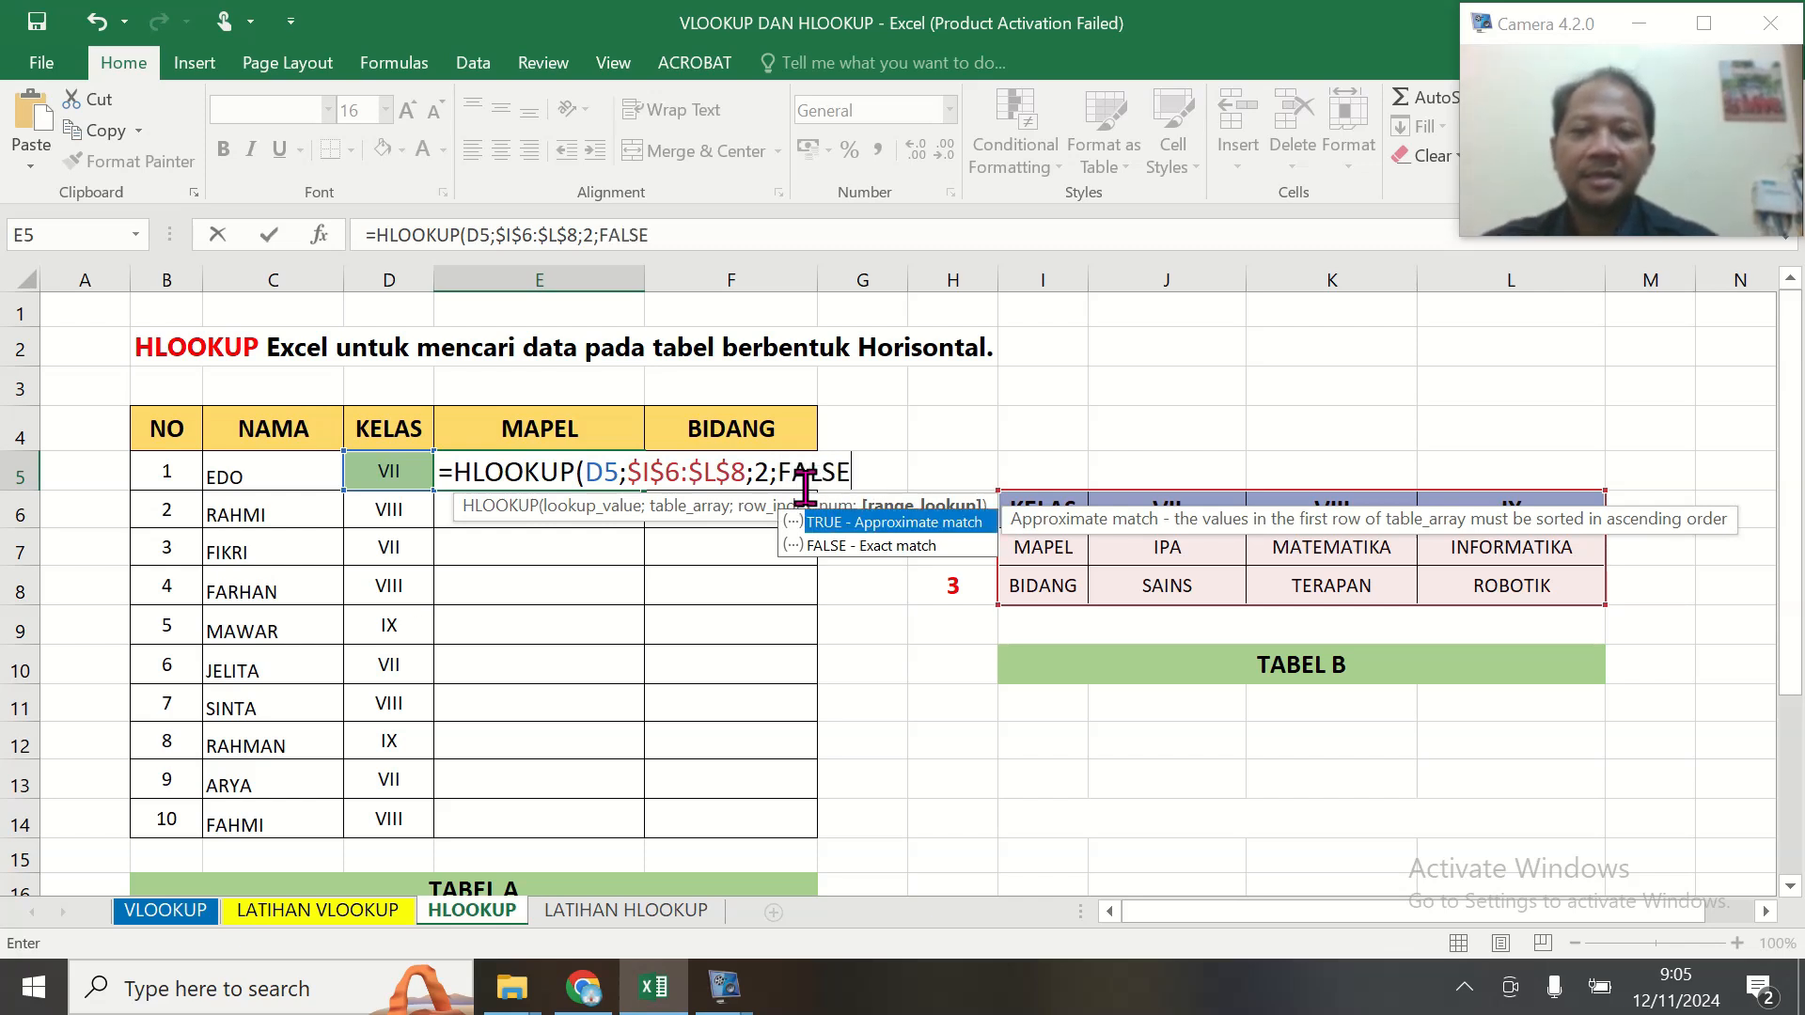
text())
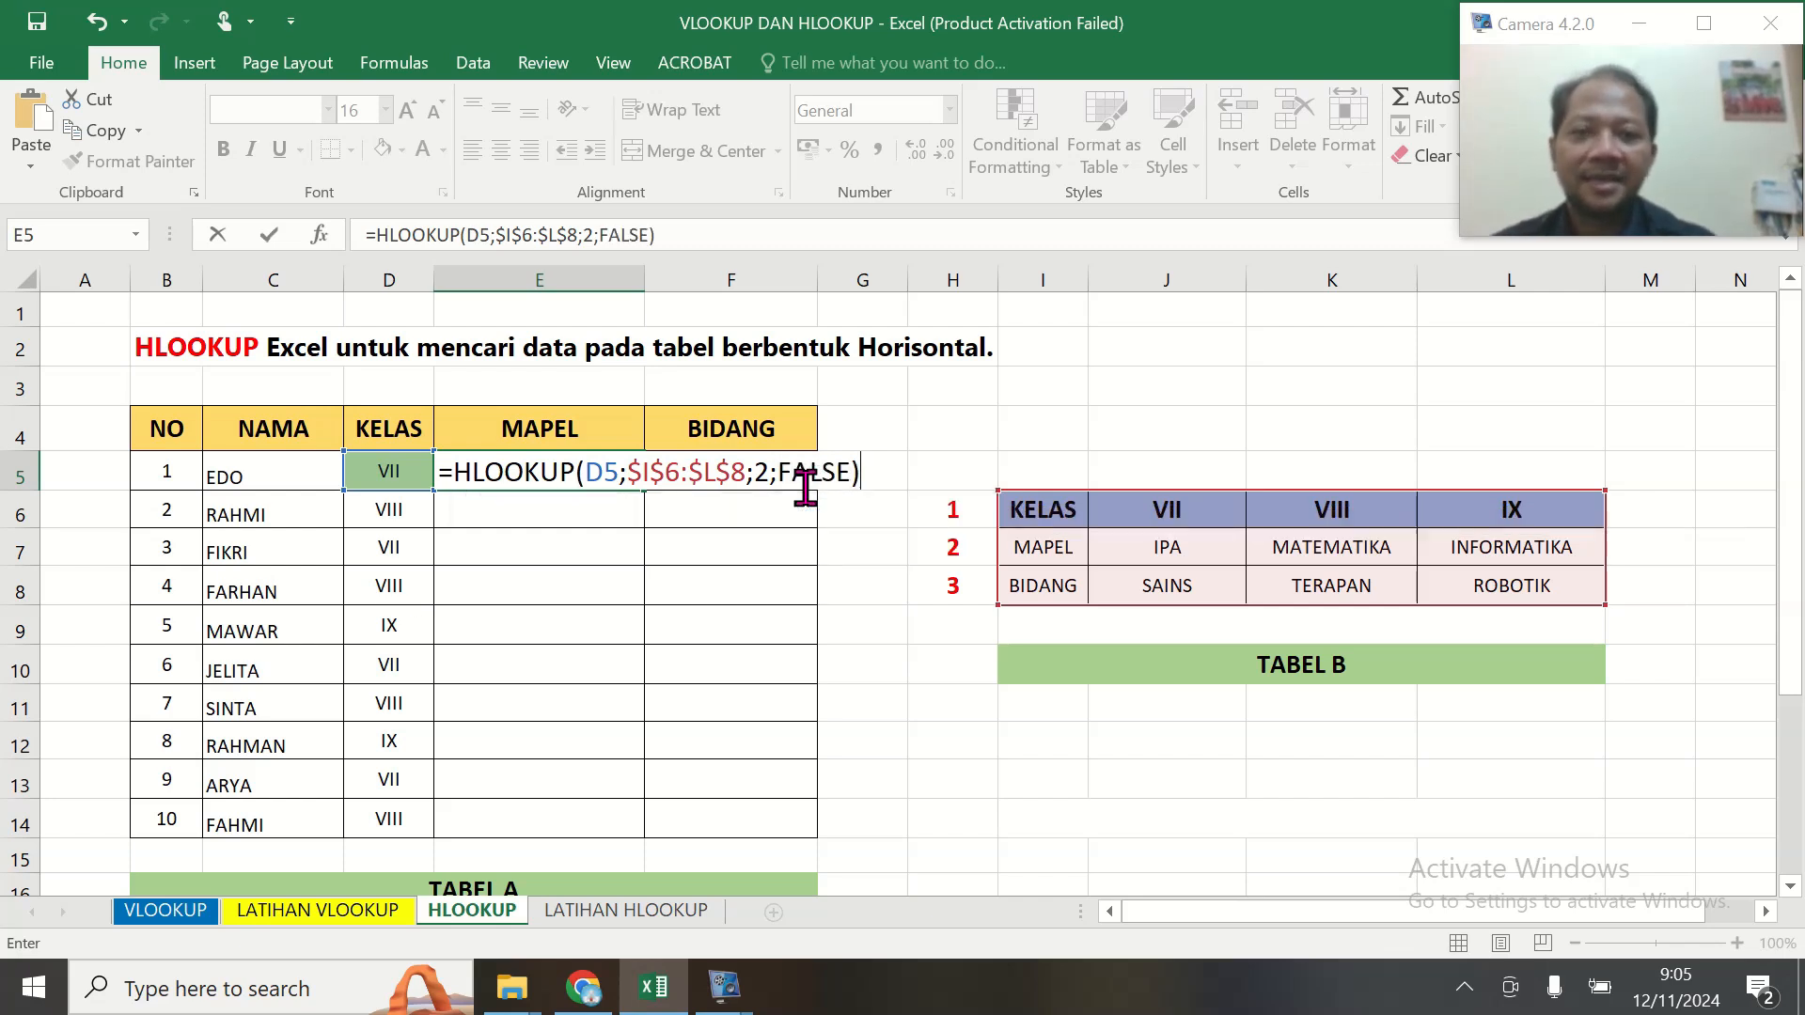
key(Return)
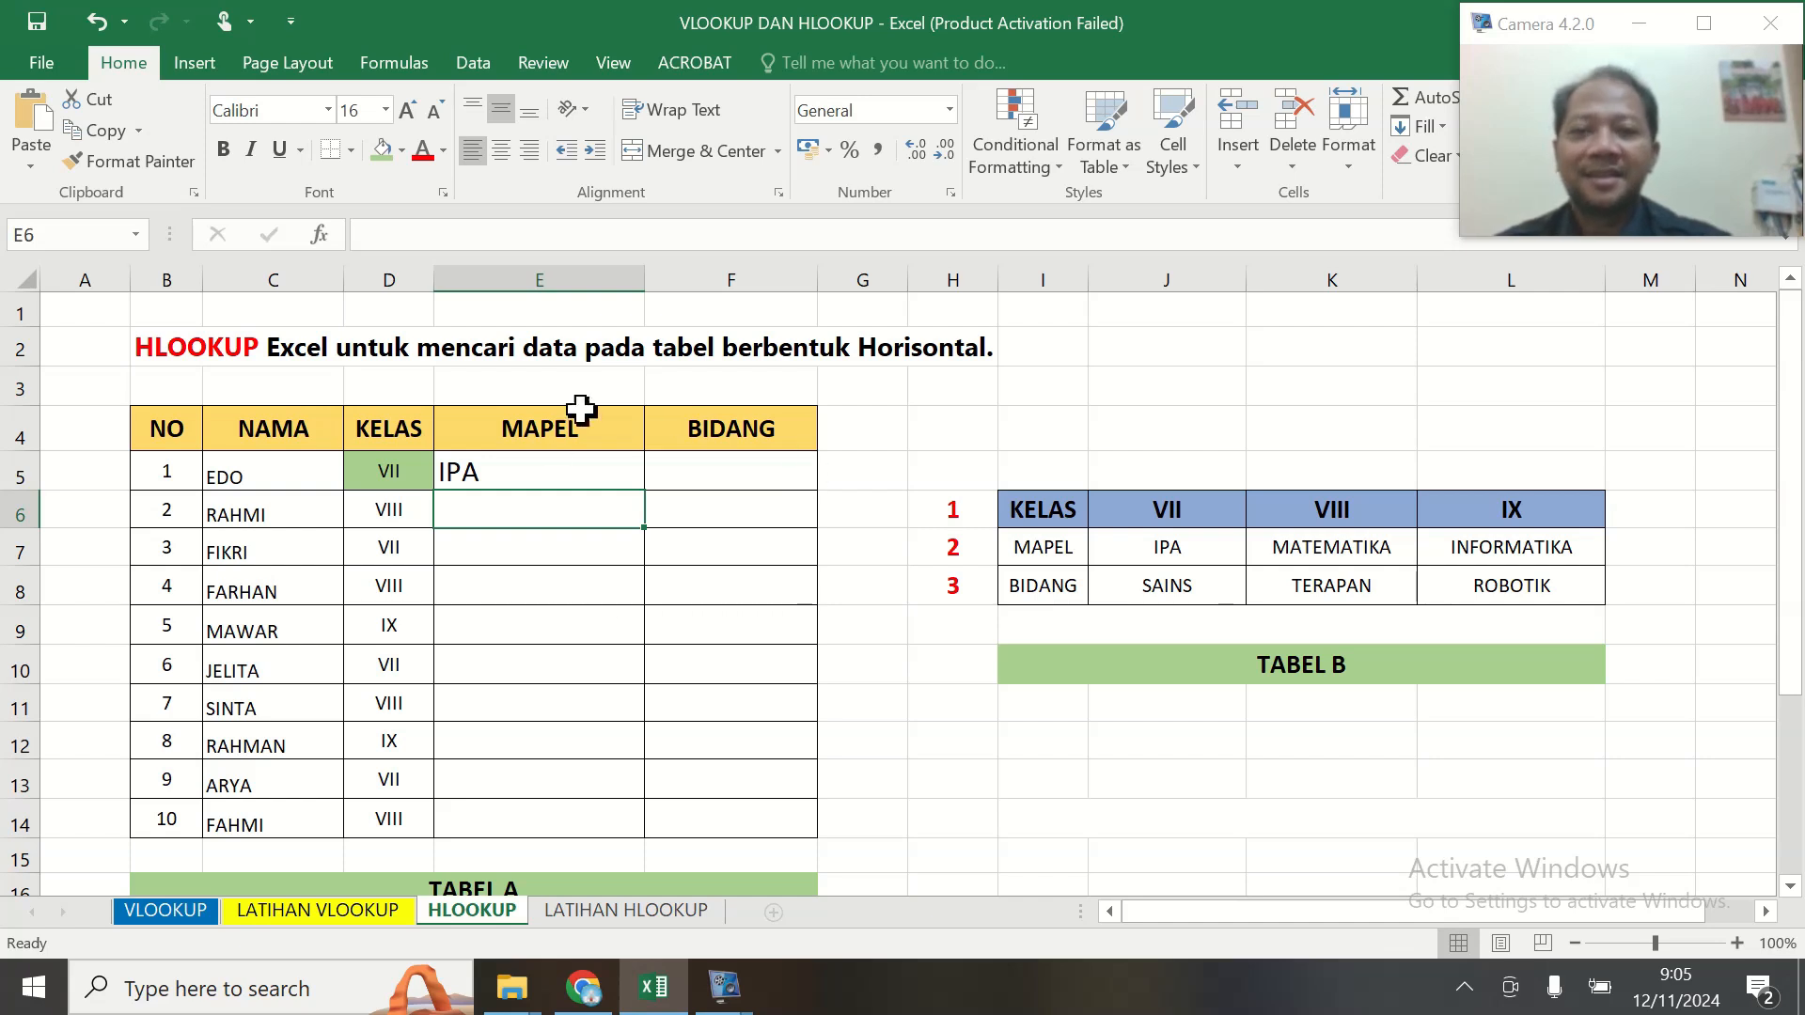
click(617, 474)
drag(644, 490, 645, 852)
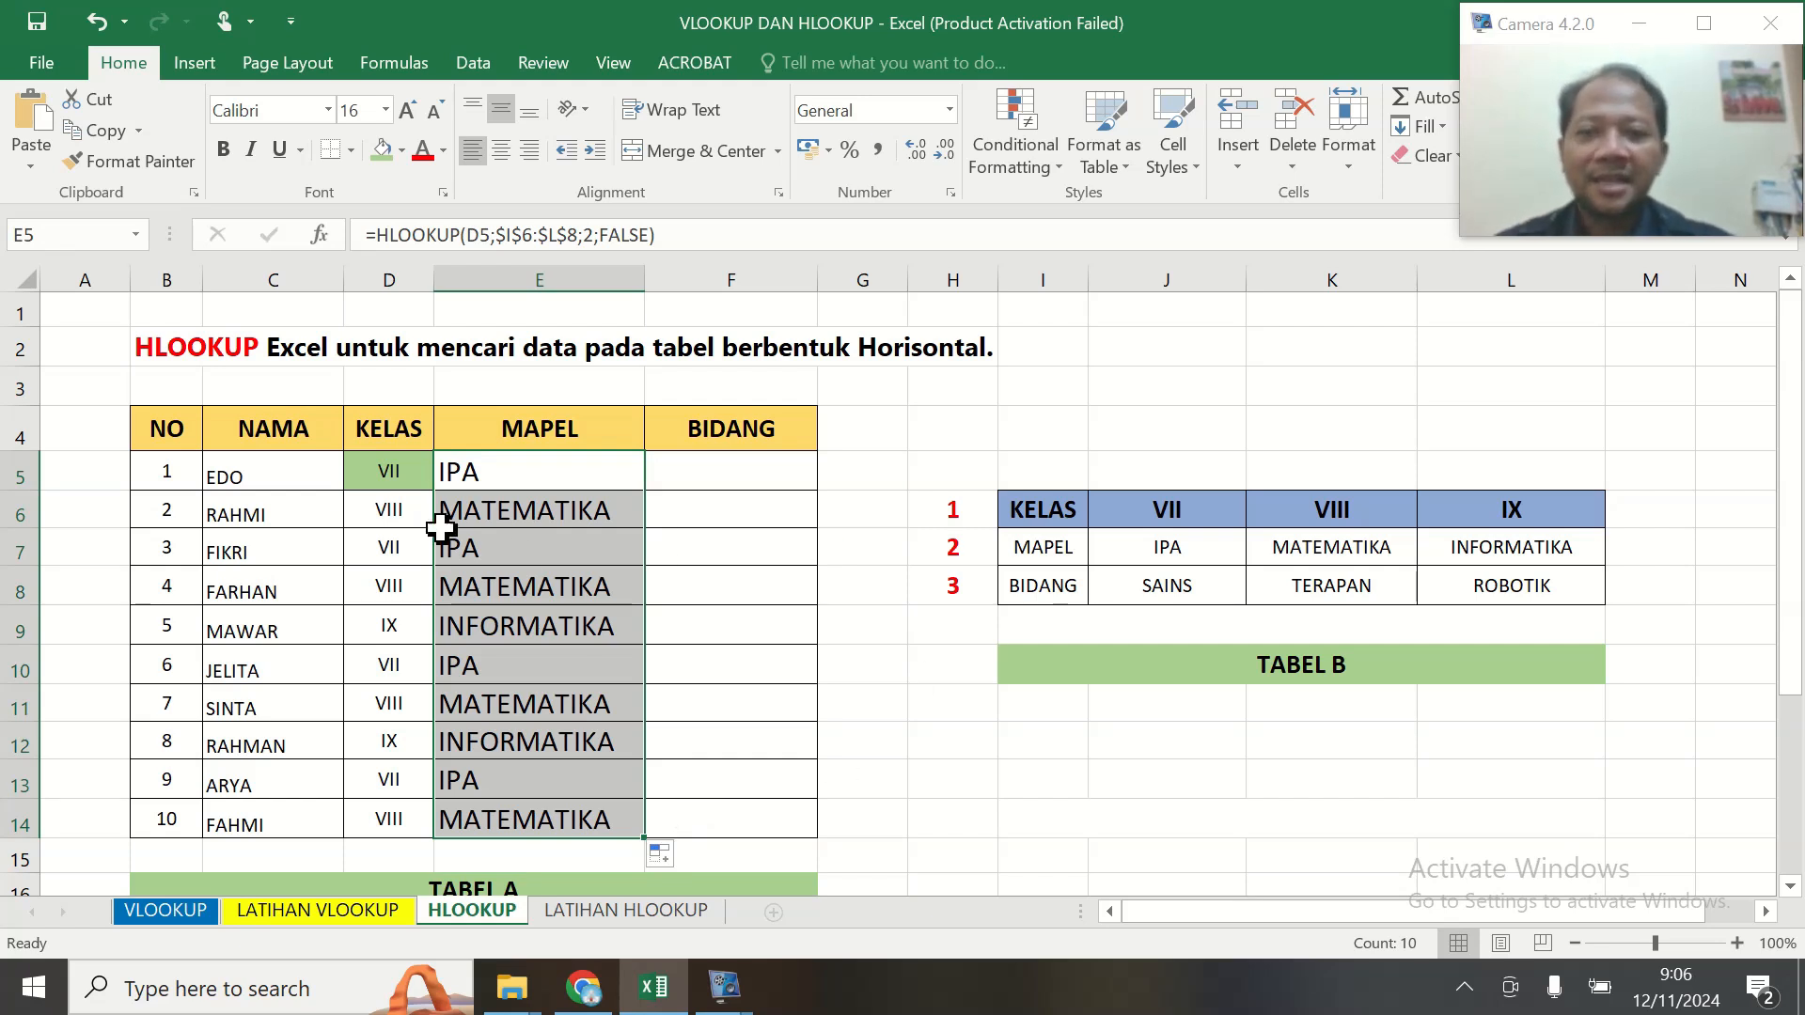
Compare the MAPEL results for classes VII, VIII and IX with the matching columns of TABEL B
click(385, 484)
drag(1193, 511, 1187, 554)
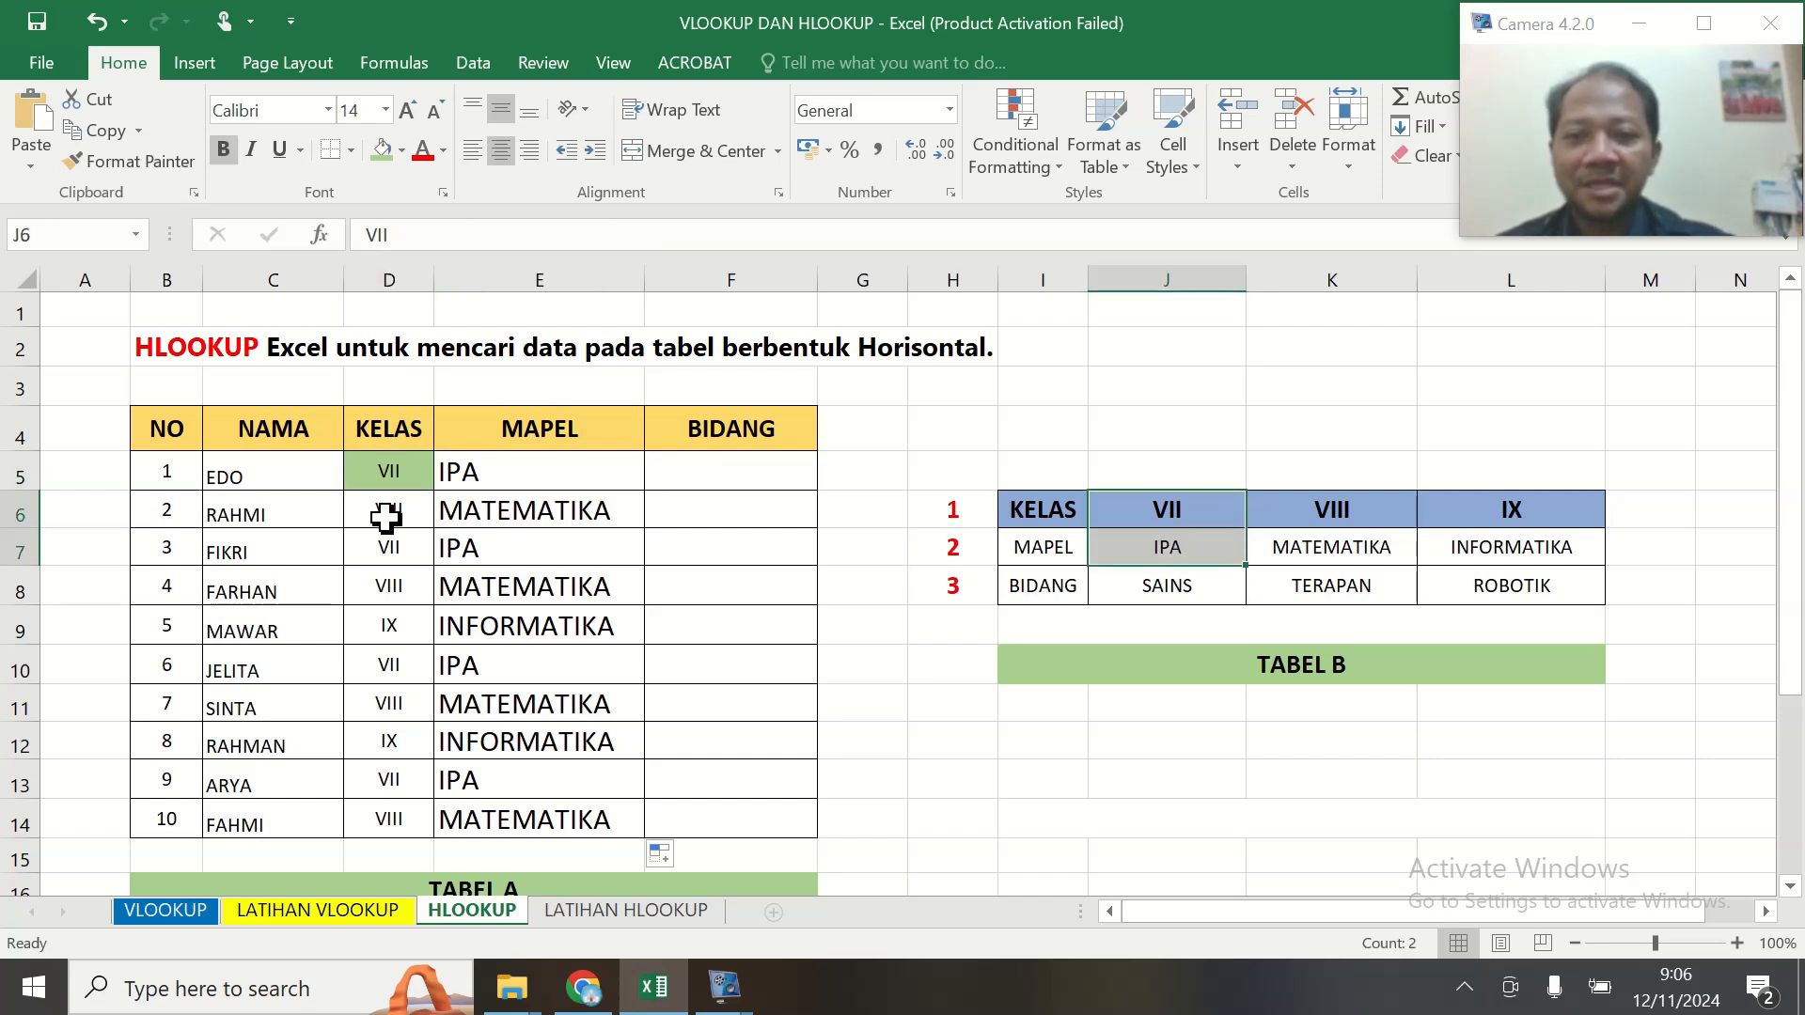
drag(386, 516, 488, 511)
drag(1333, 512, 1339, 535)
drag(386, 629, 485, 632)
drag(1498, 513, 1501, 555)
click(1736, 740)
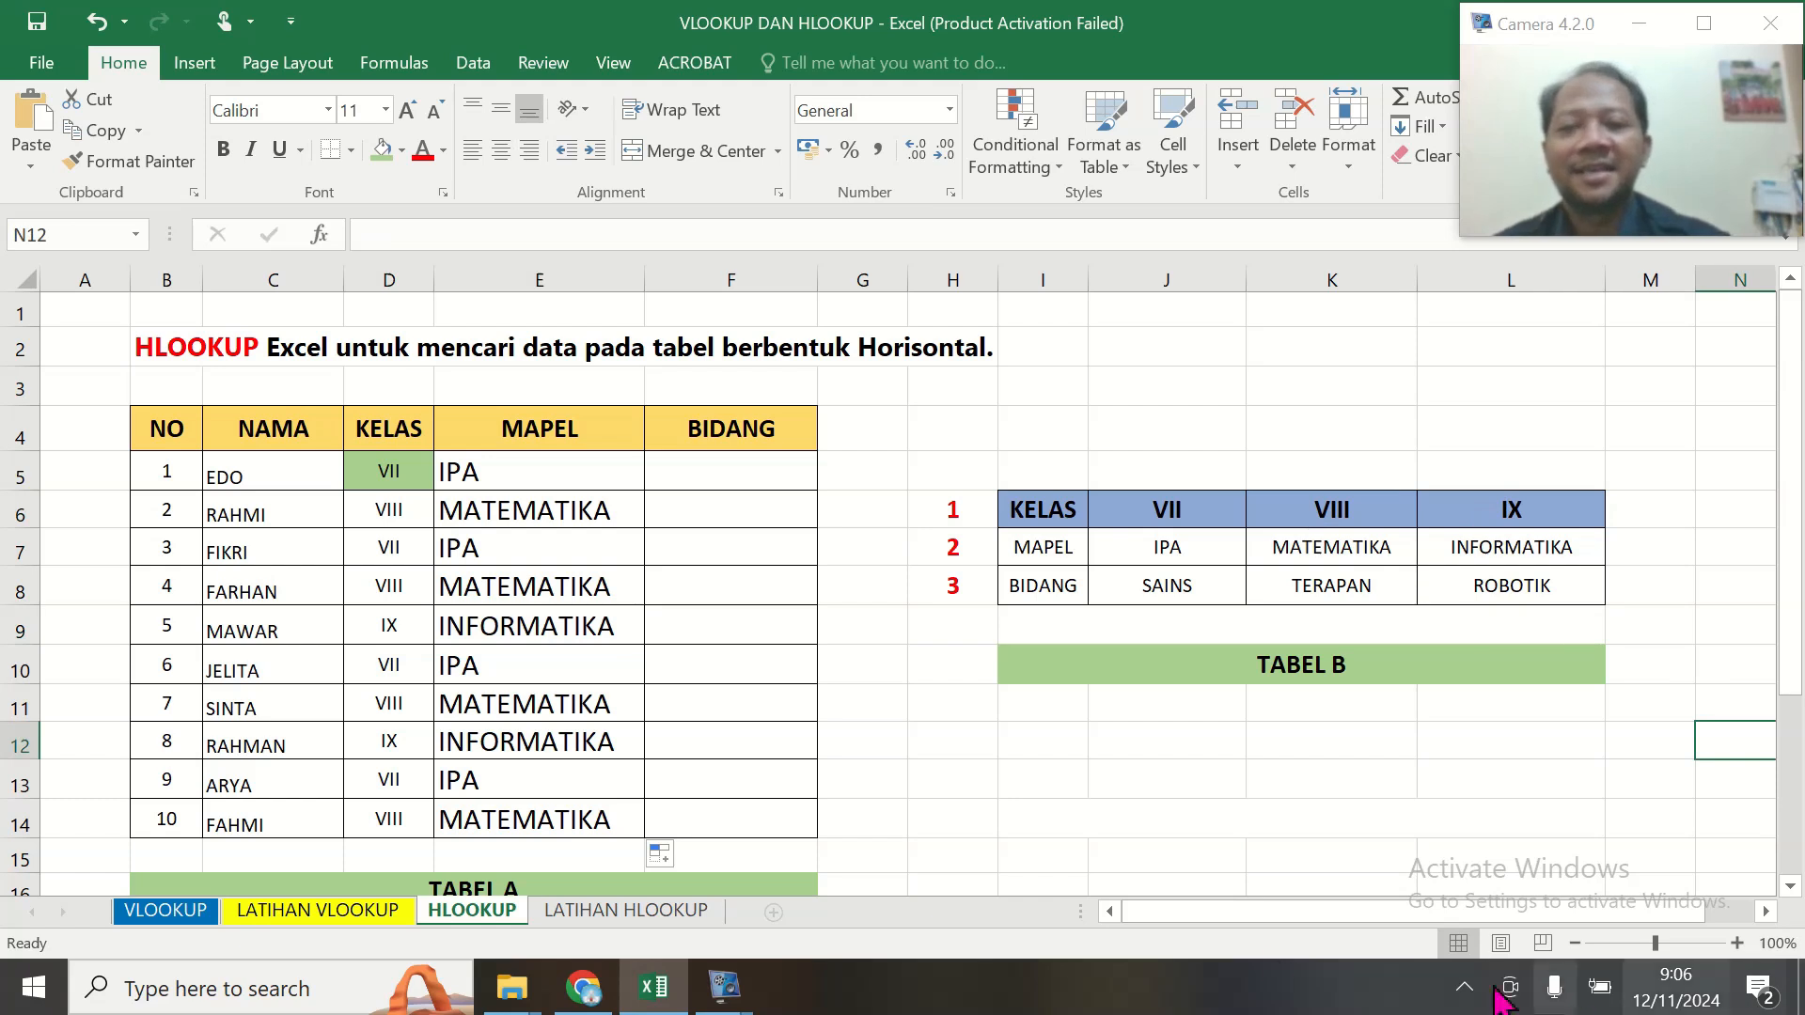
Start an HLOOKUP in the first BIDANG cell, F5, with lookup value D5 and TABEL B as the absolute table array $I$6:$L$8
click(737, 470)
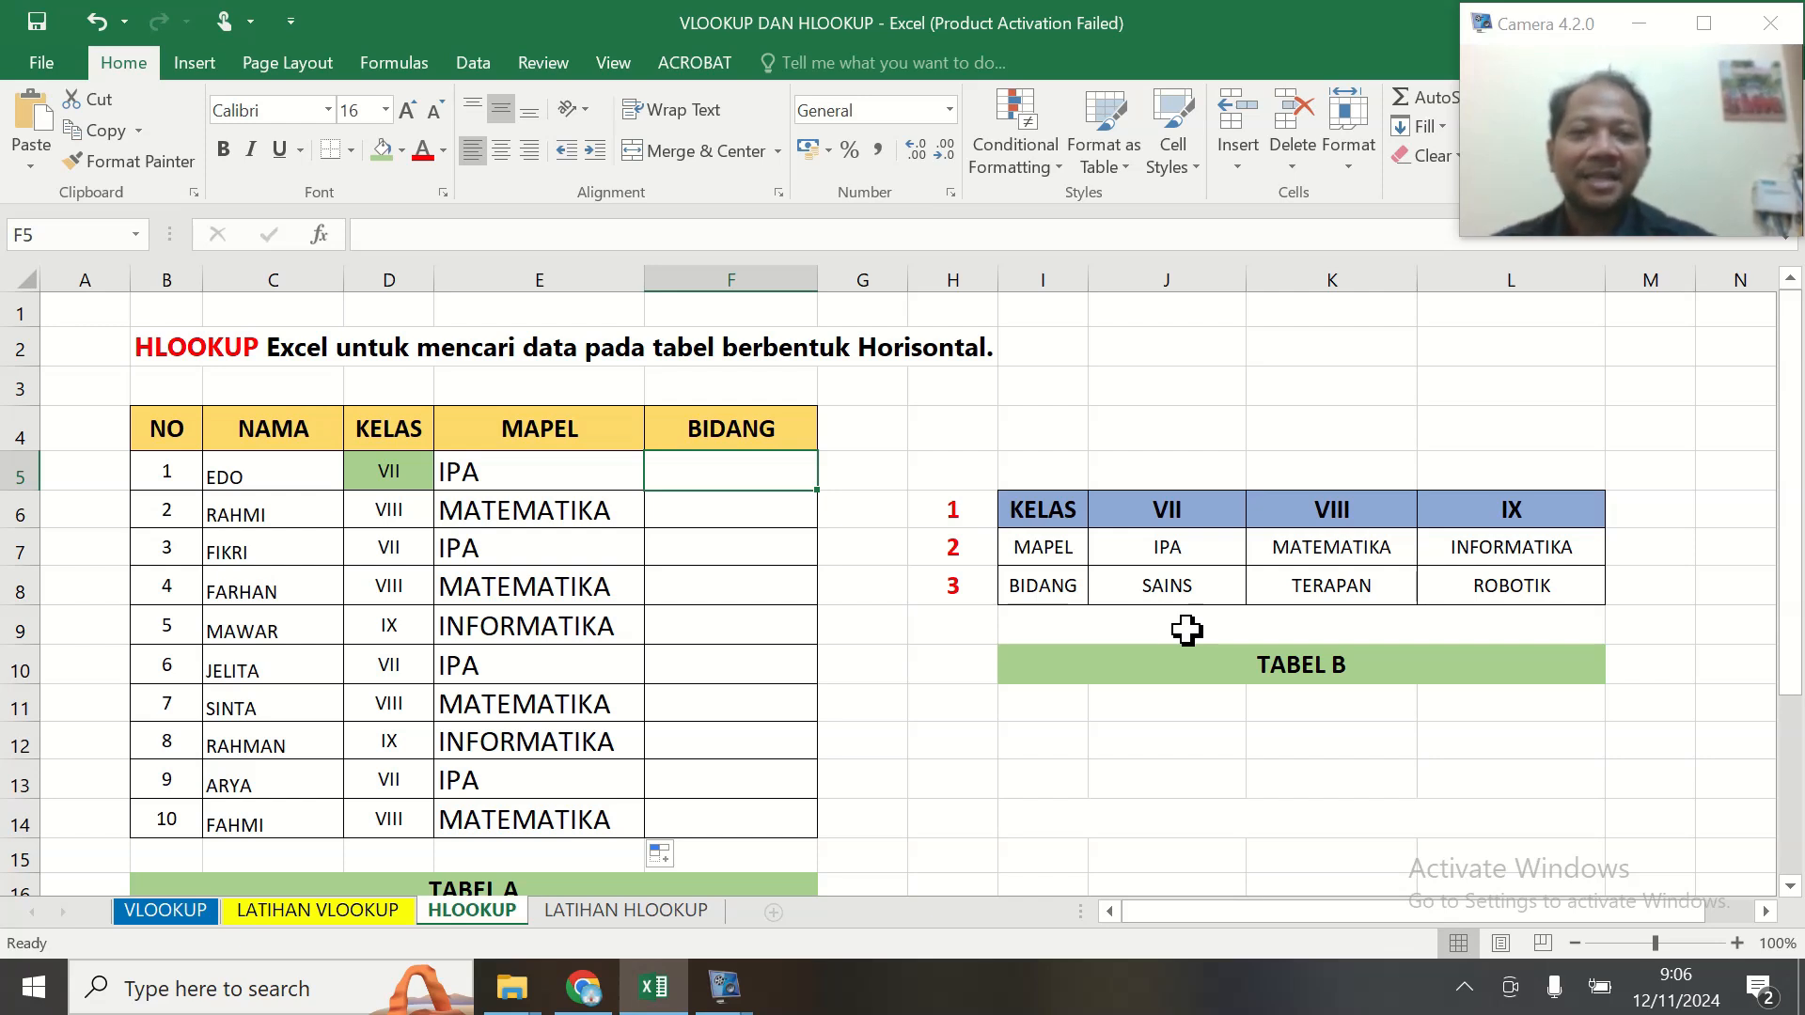
text(=HLOOKUP)
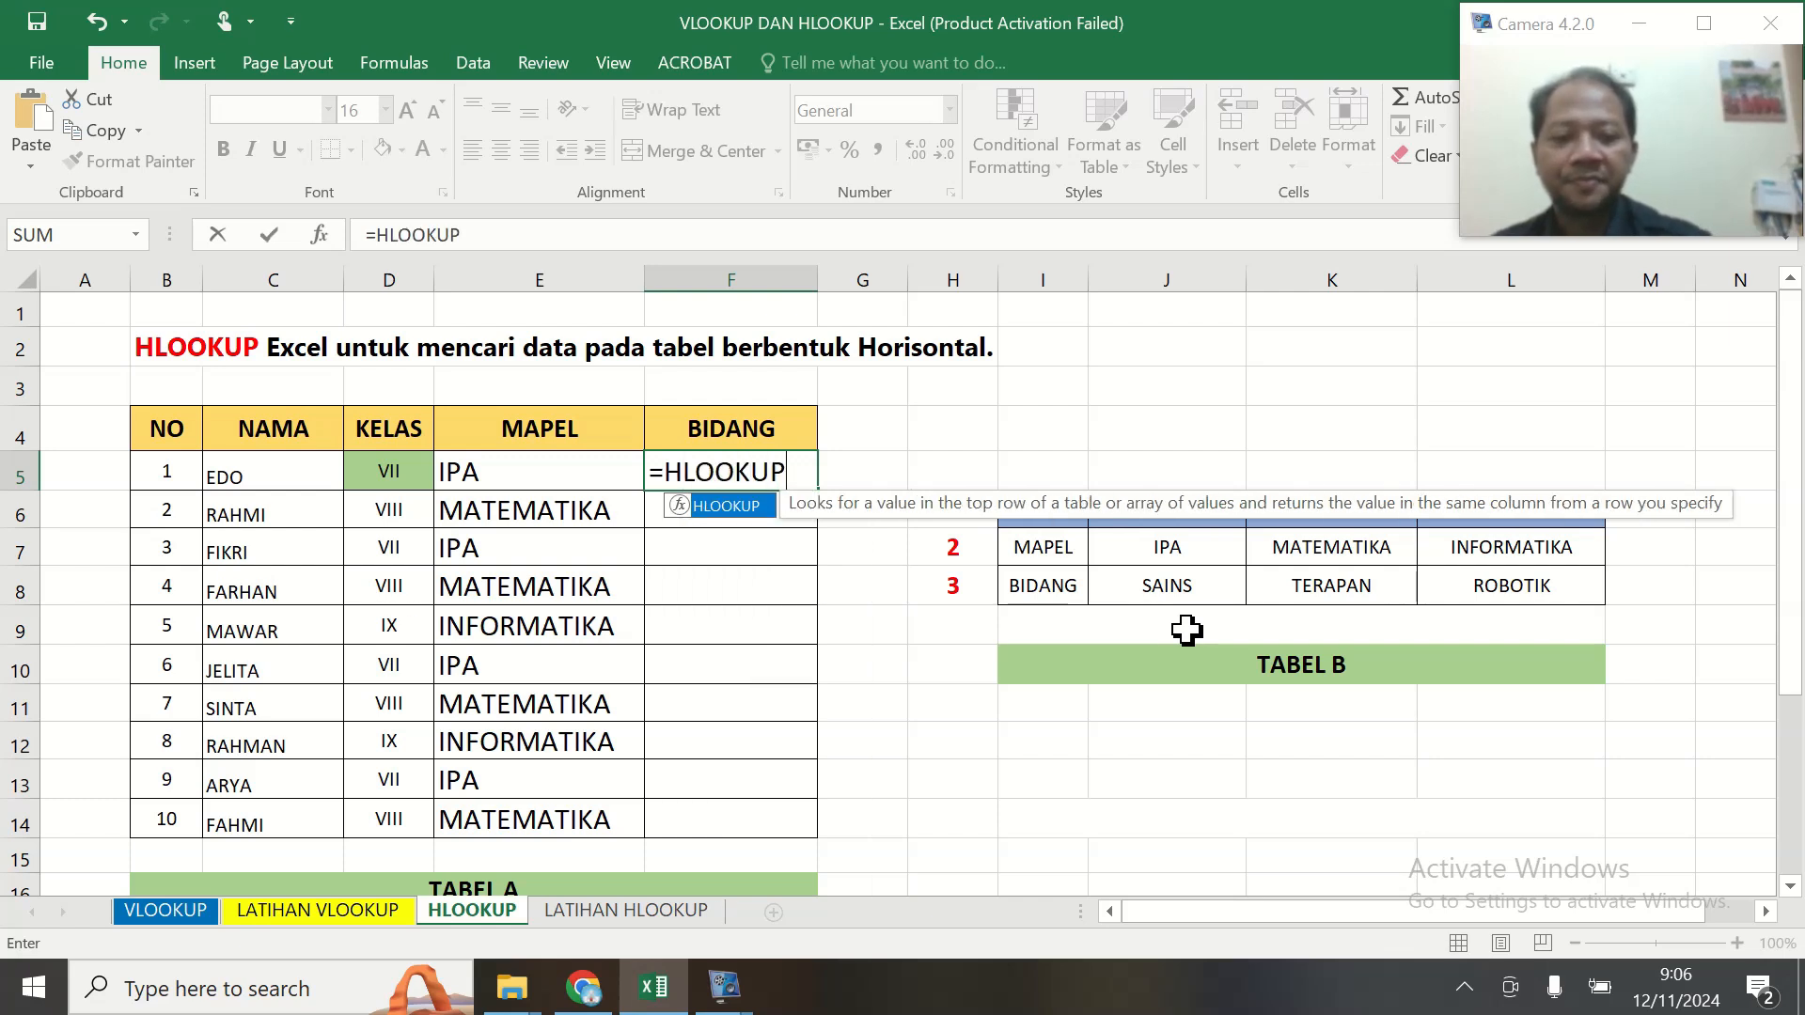
text(()
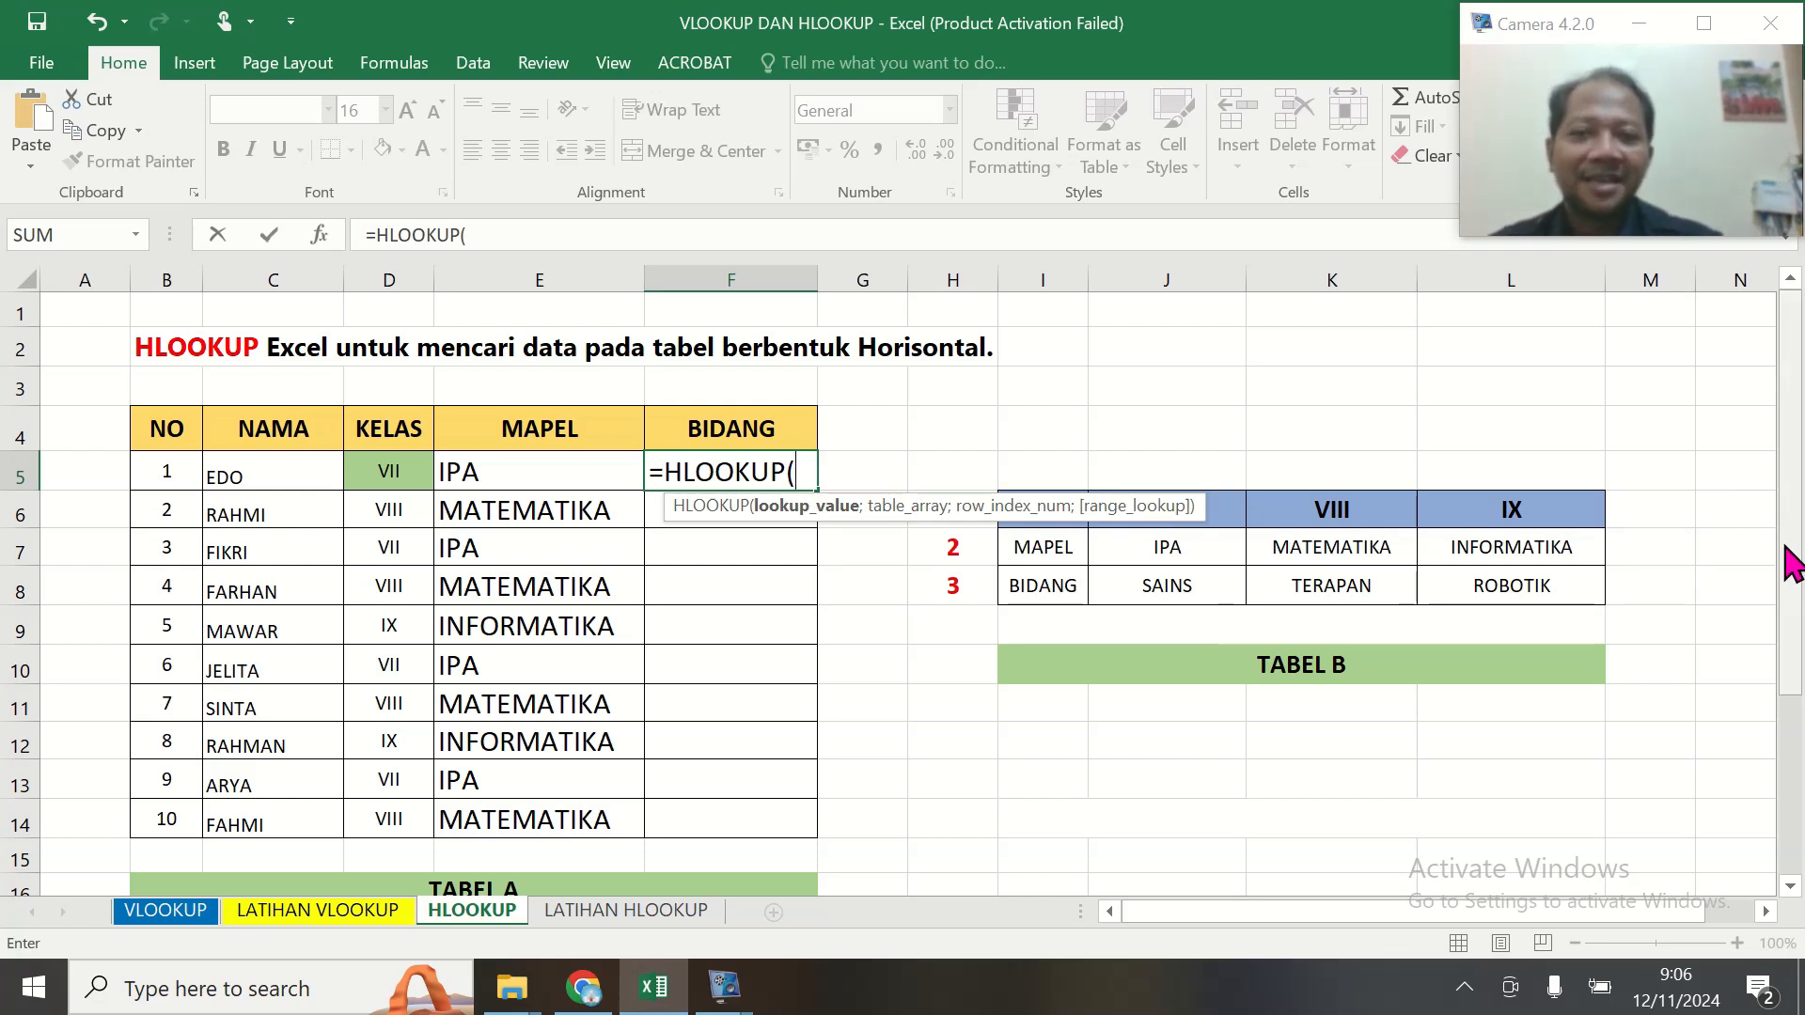
text(D)
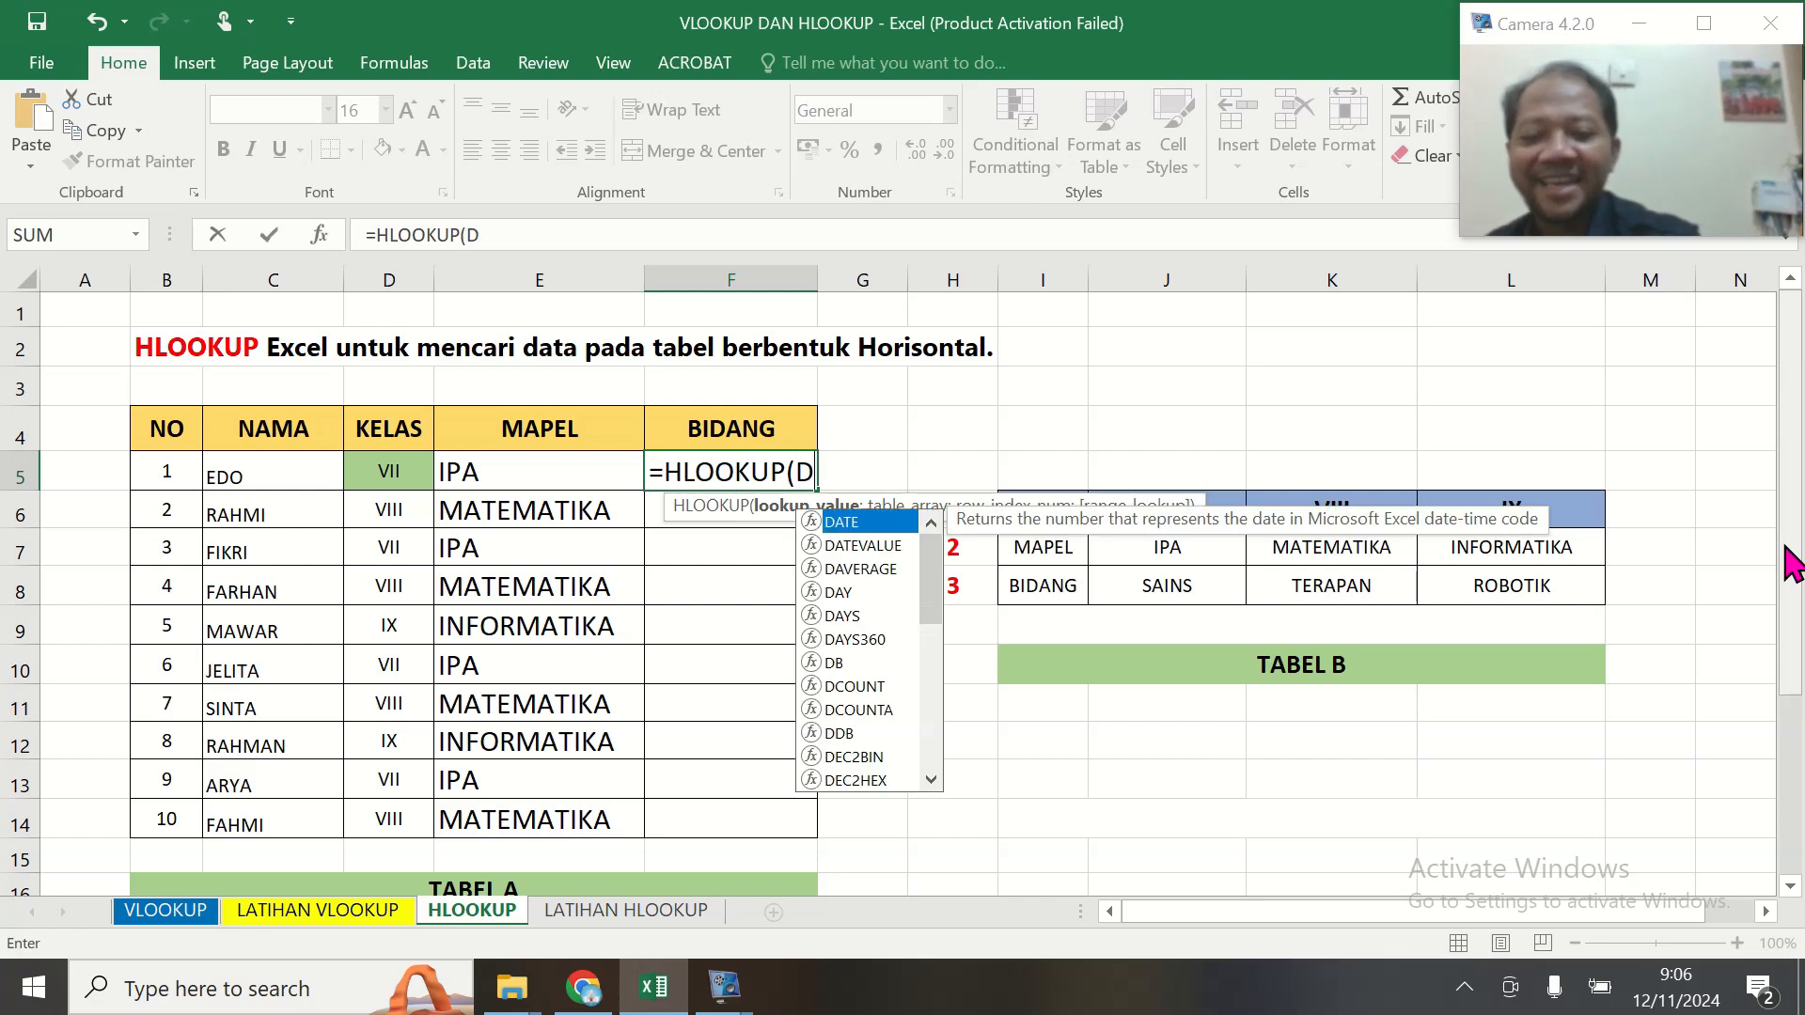
text(5;)
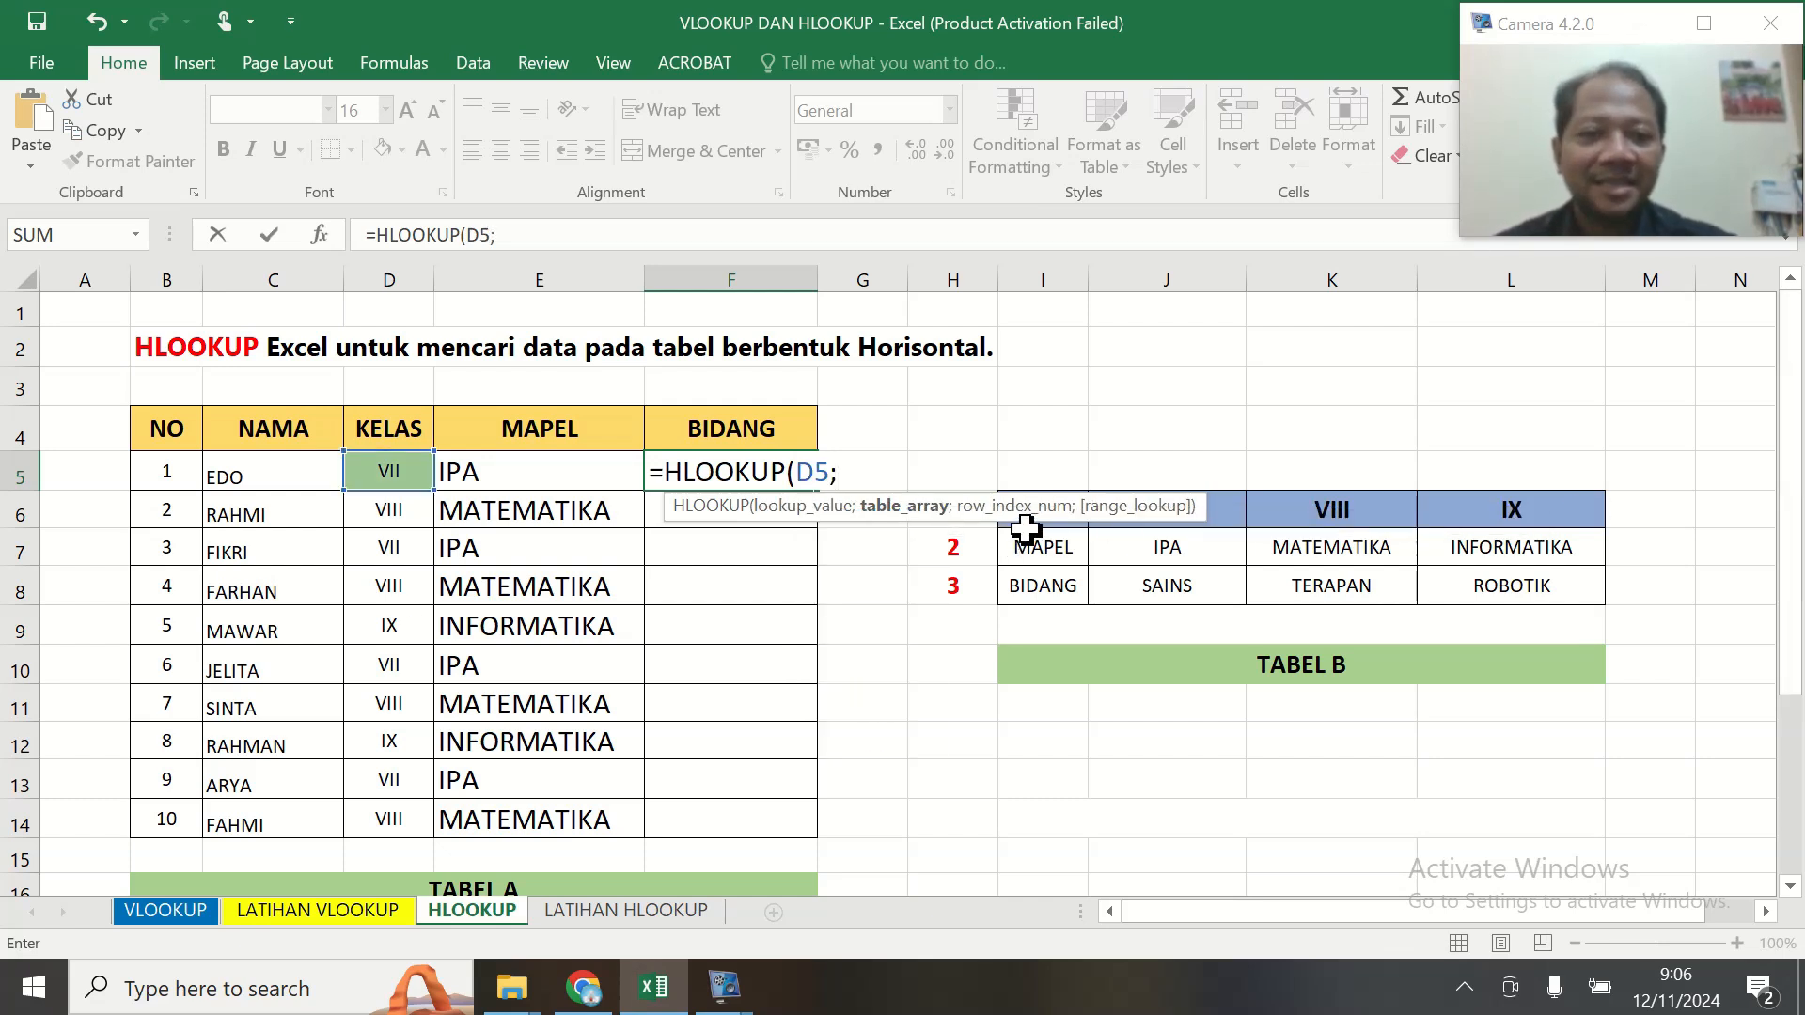
drag(1027, 527, 1498, 590)
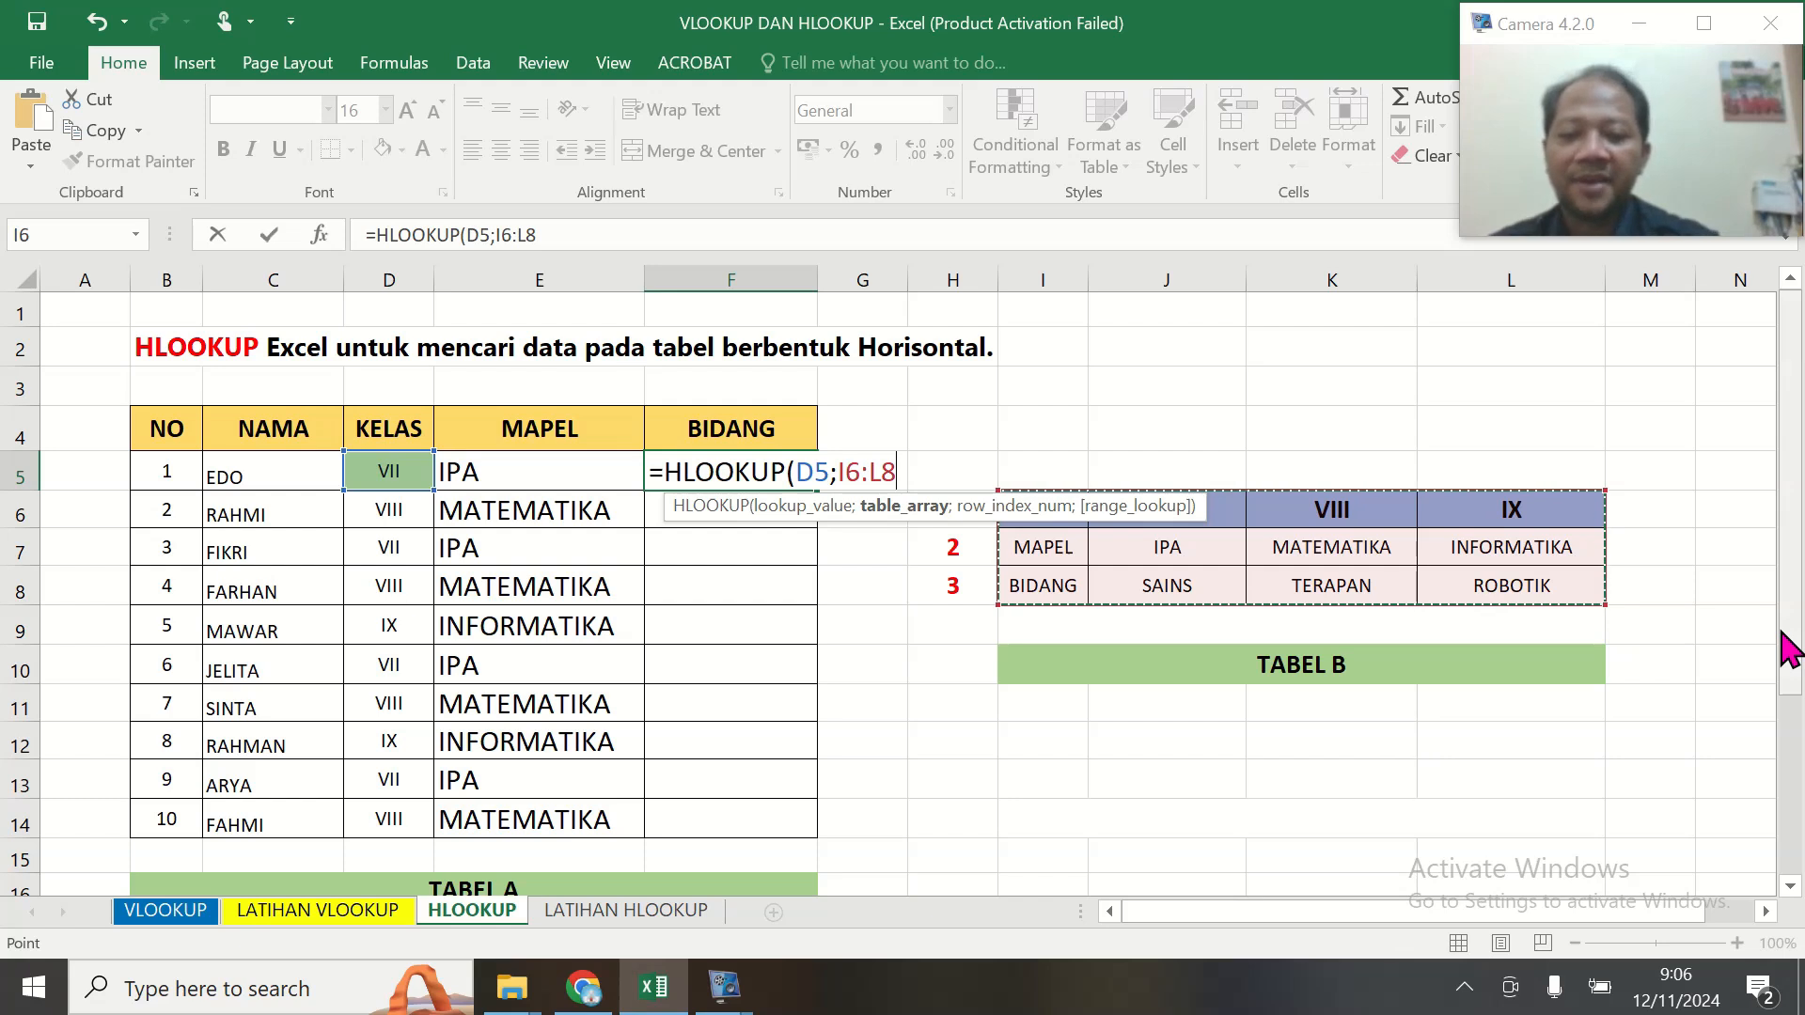
key(F4)
text(;)
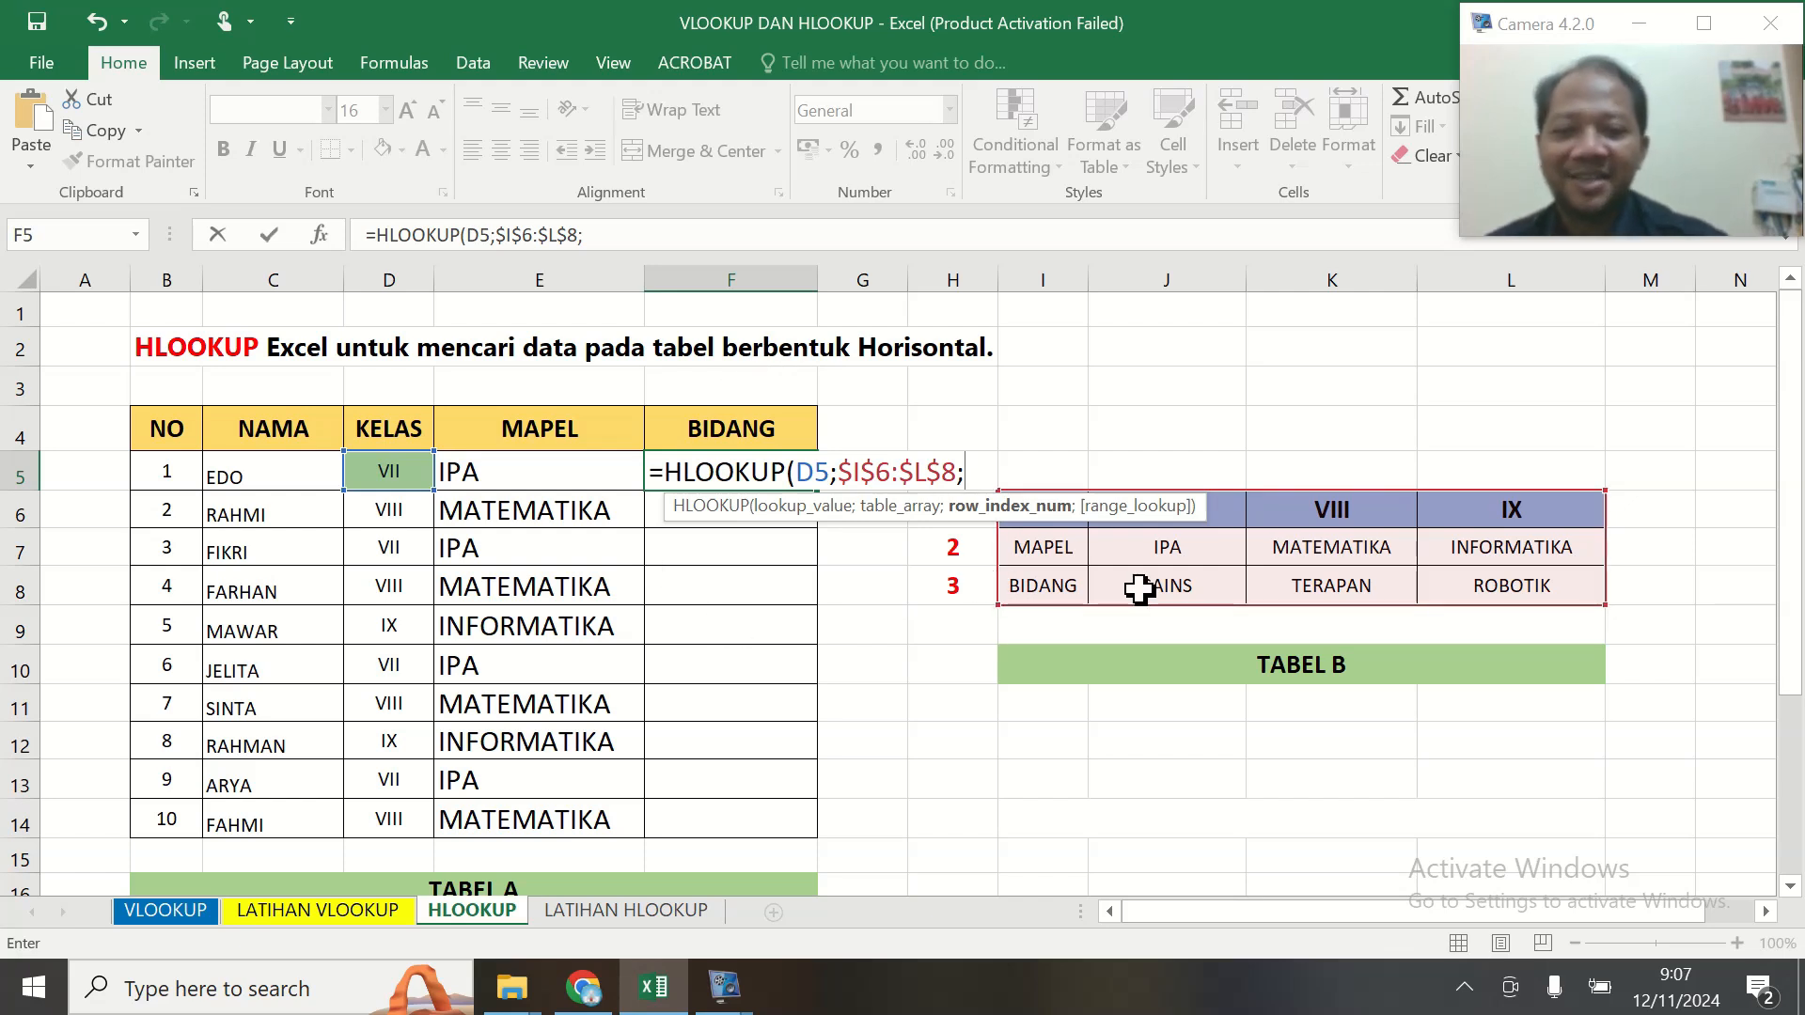
Complete the F5 HLOOKUP with row index 3 and FALSE for an exact match, and fill it down the BIDANG column to F14
text(3;)
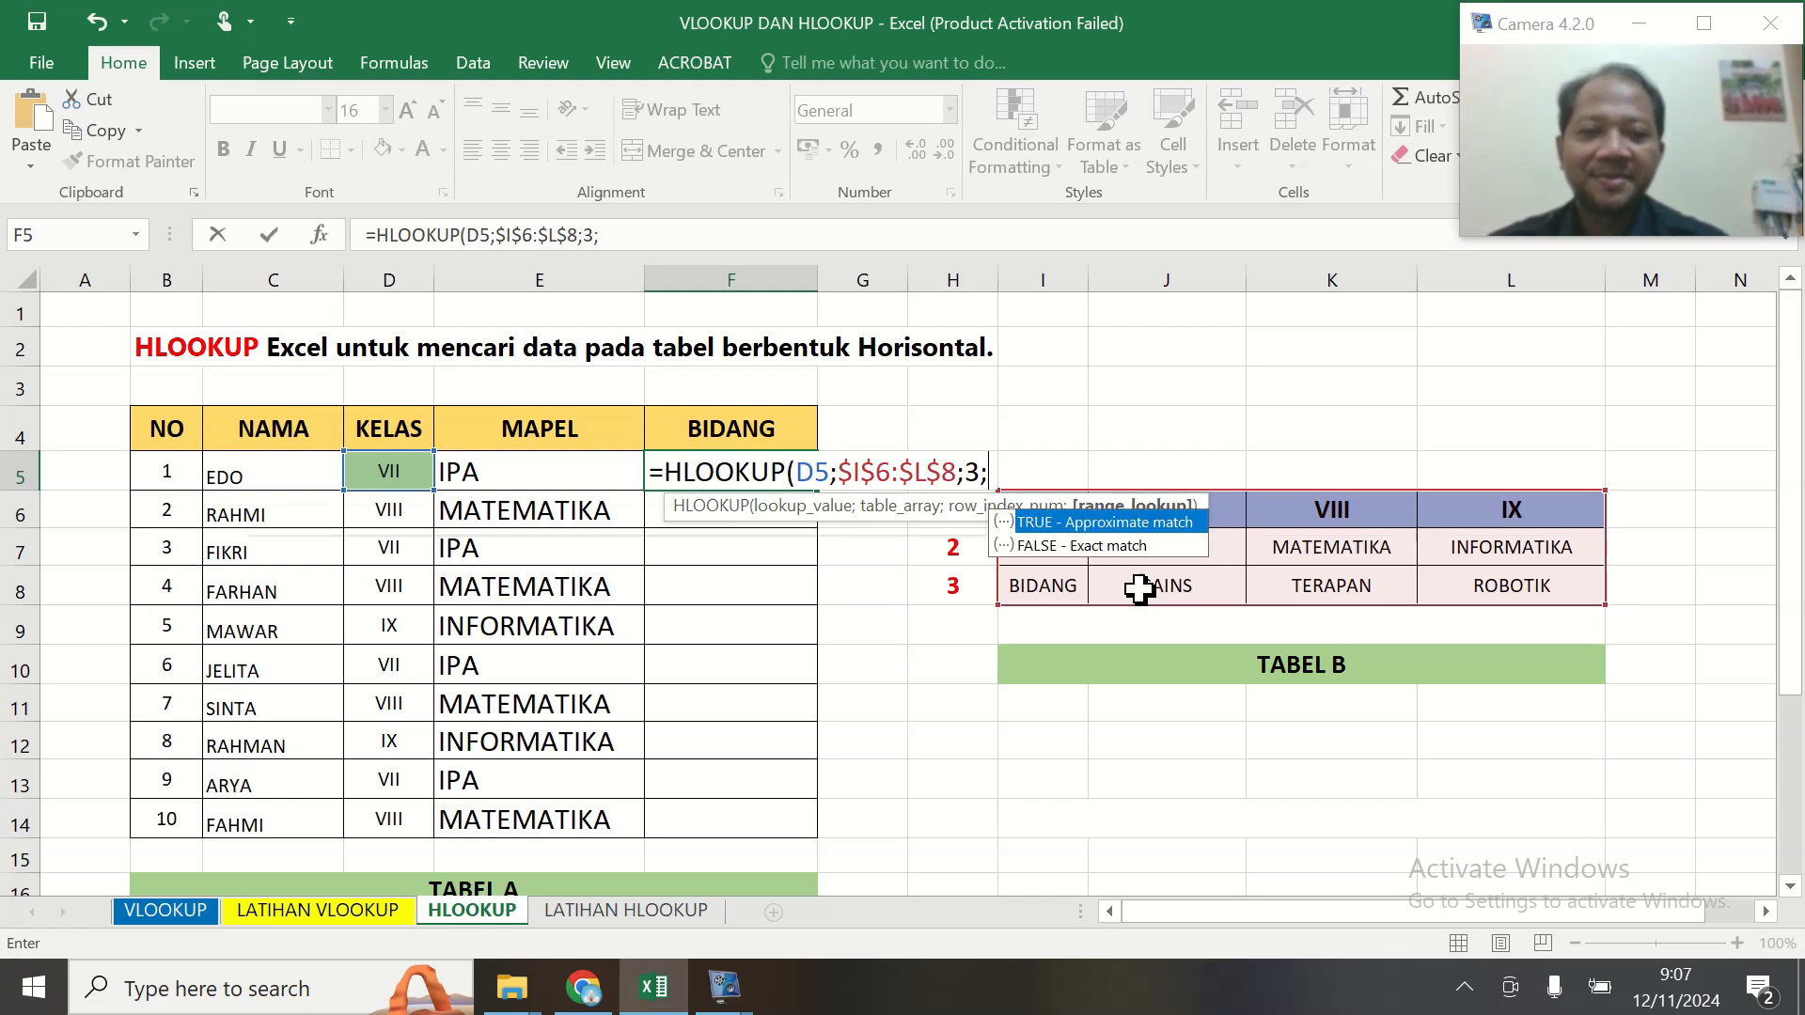
text(FALSE)
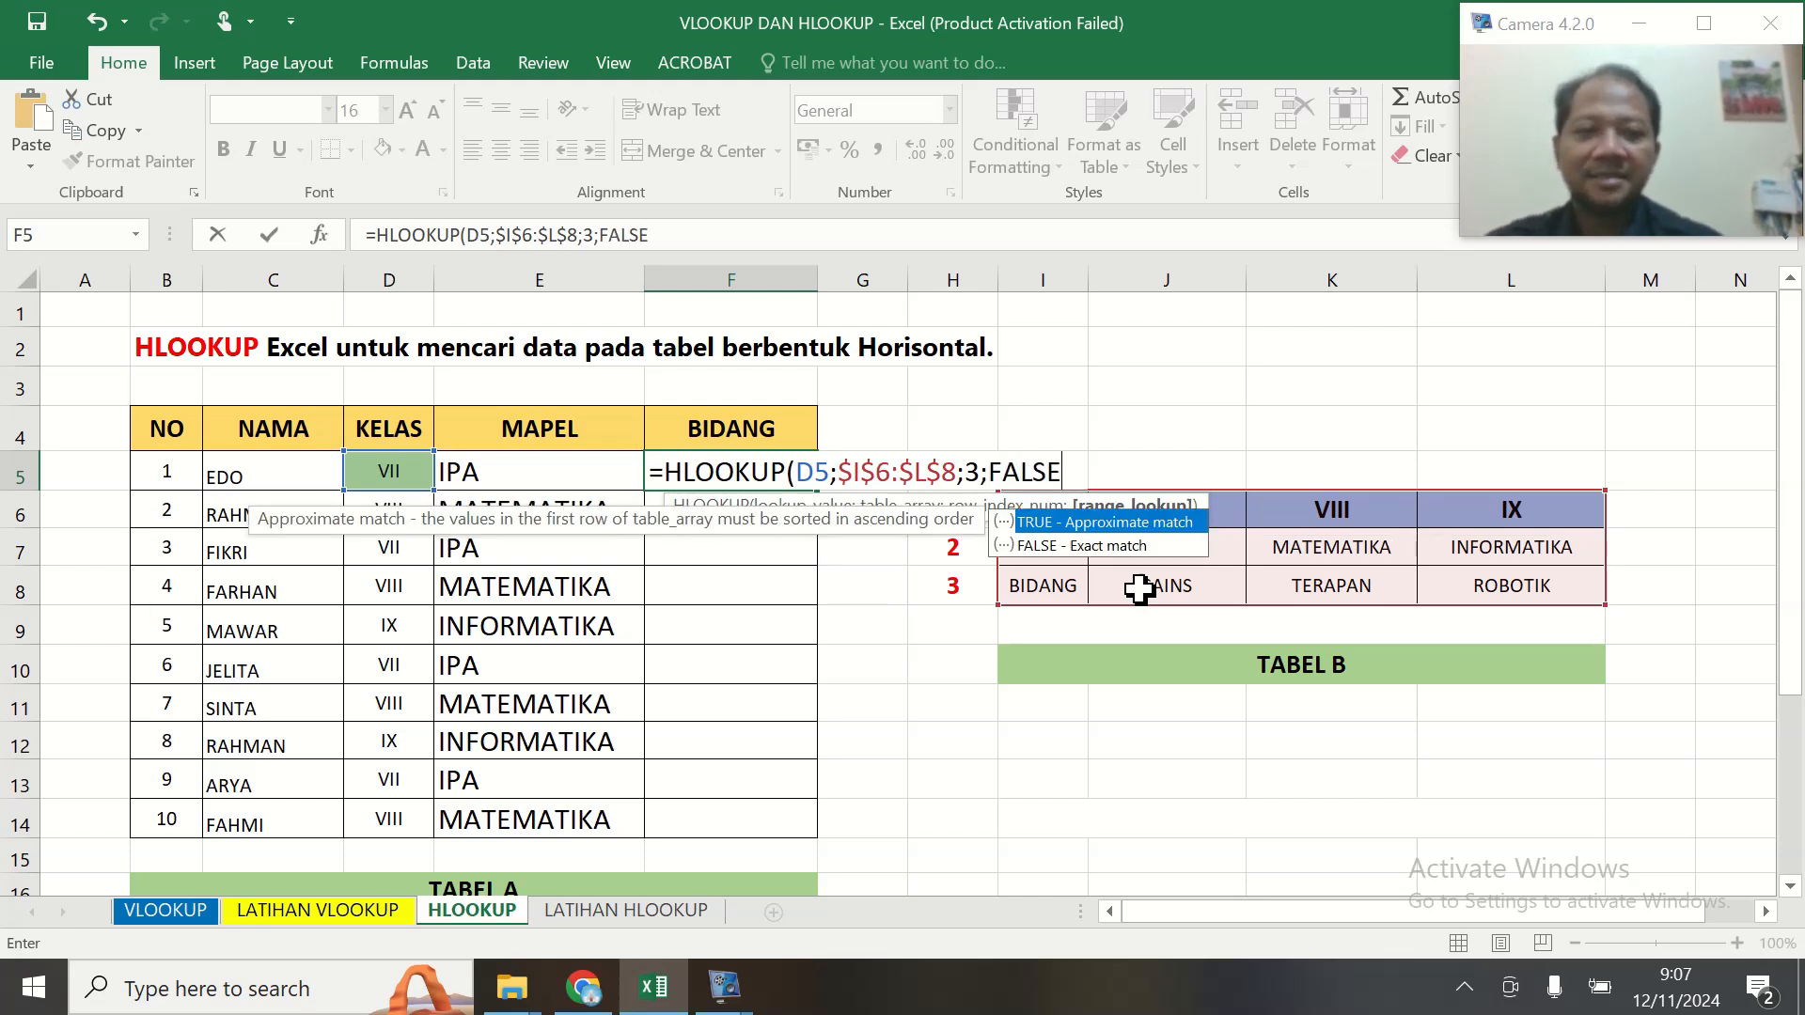
text())
key(Return)
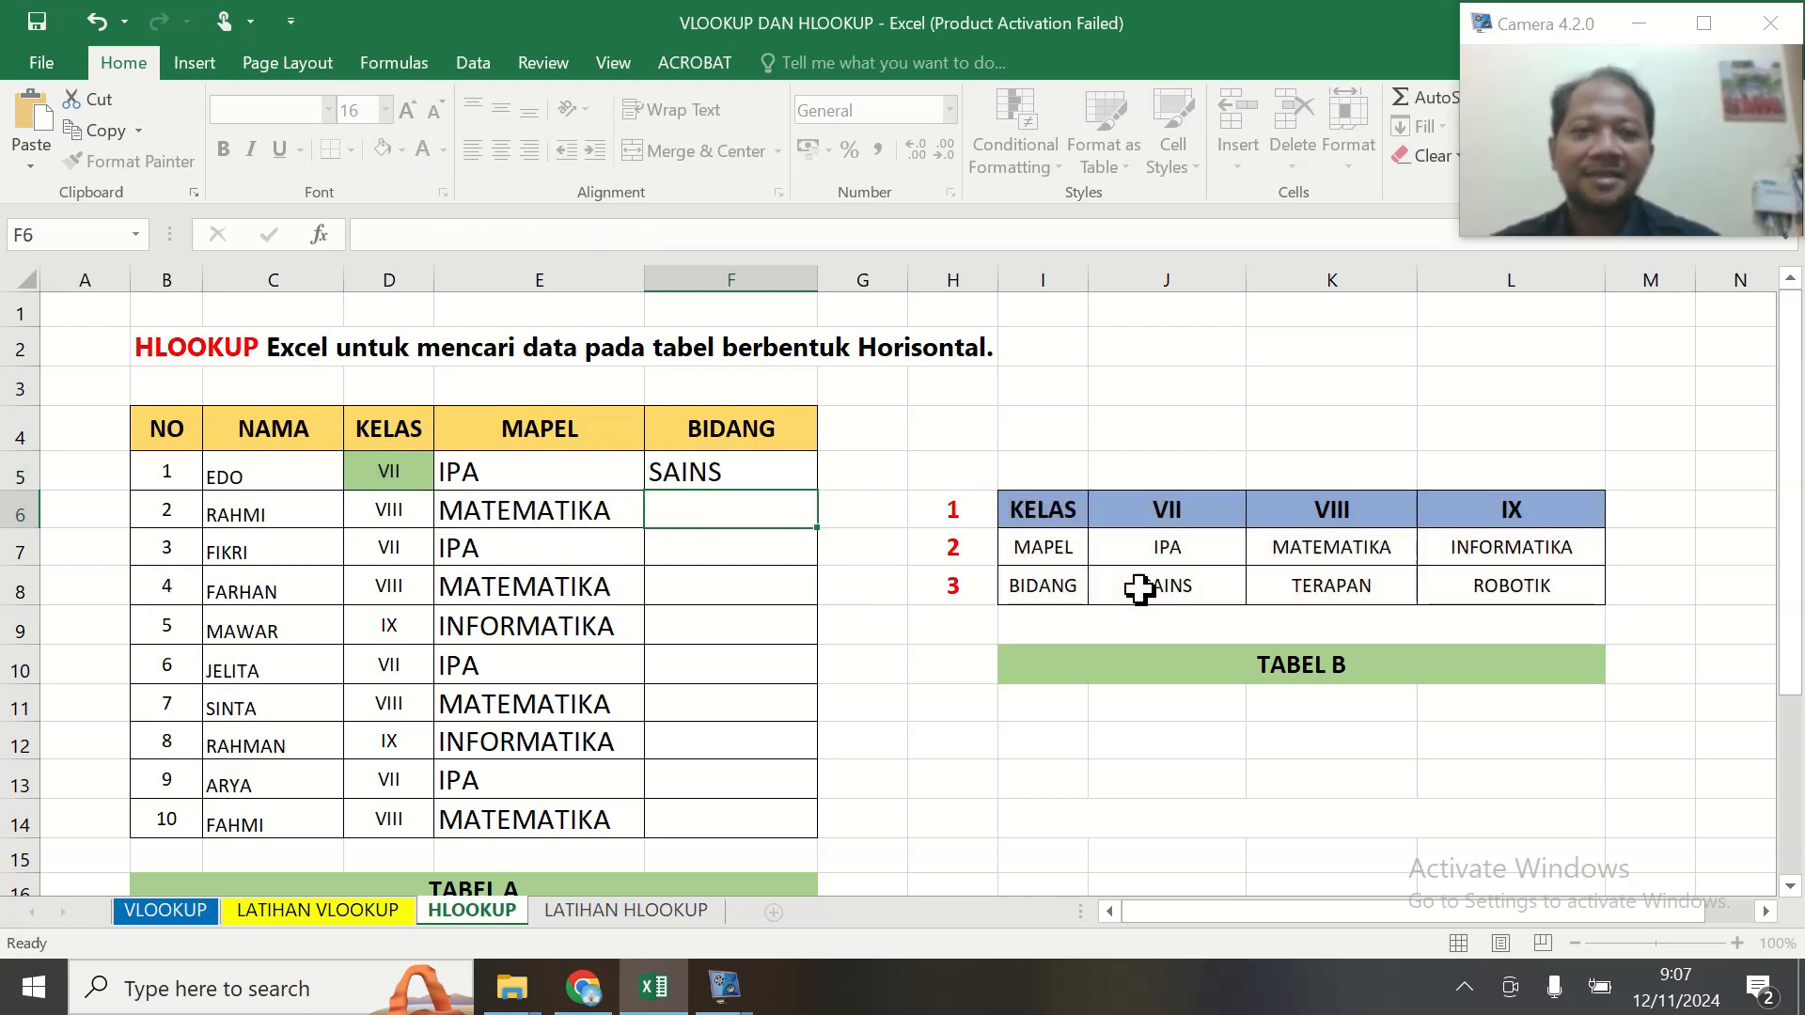
click(768, 461)
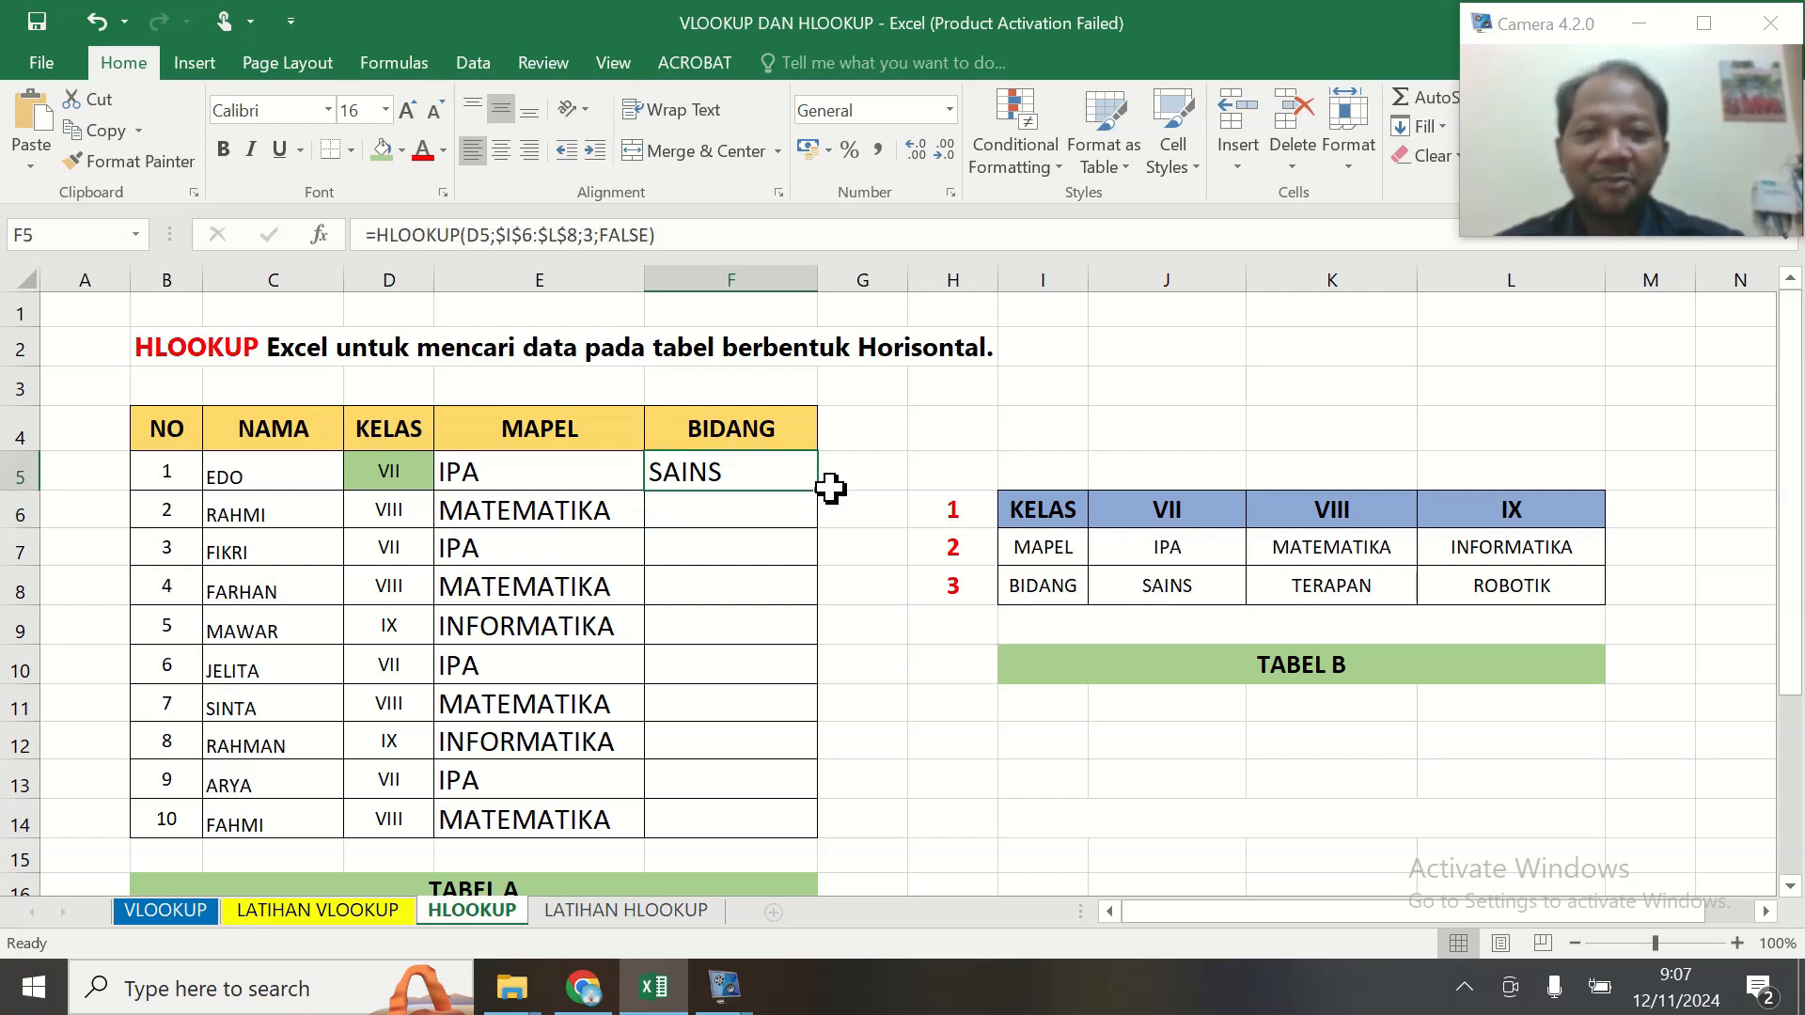
drag(817, 490, 810, 833)
Check the MAPEL and BIDANG results for classes VII, VIII and IX against the columns of TABEL B
drag(600, 476, 707, 821)
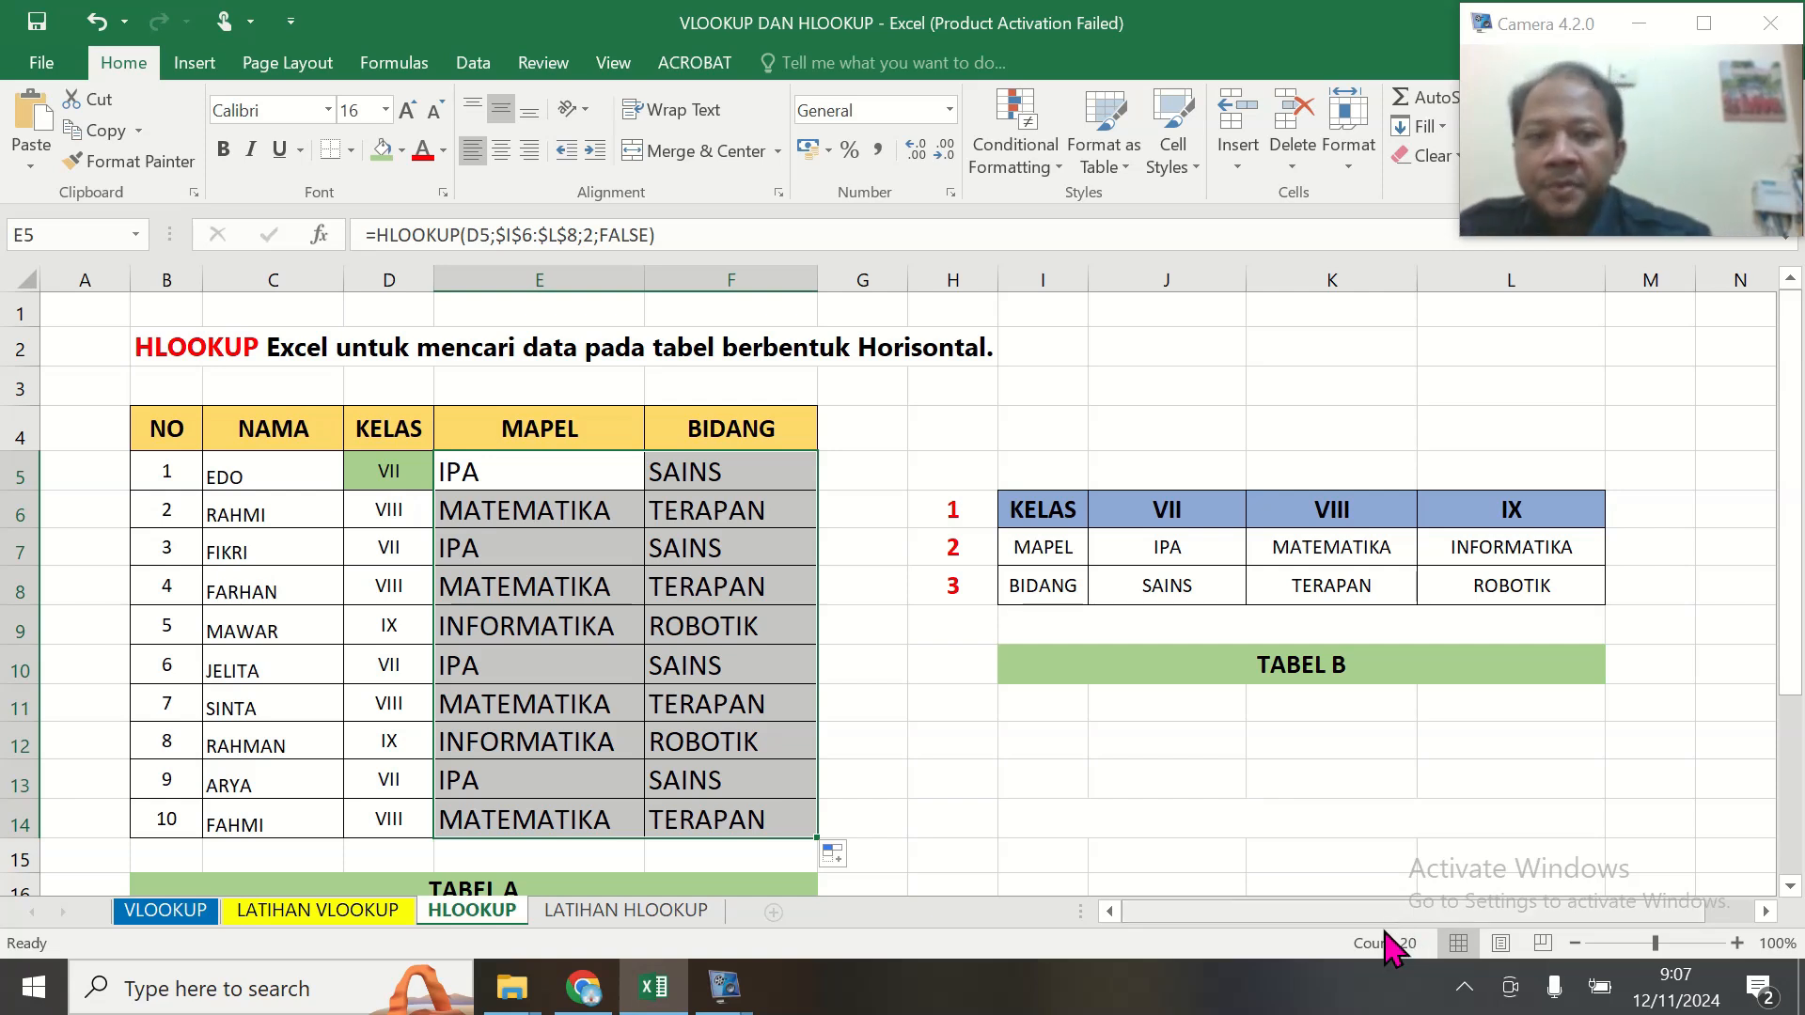
drag(388, 473, 703, 478)
click(1130, 523)
drag(1130, 523, 1140, 590)
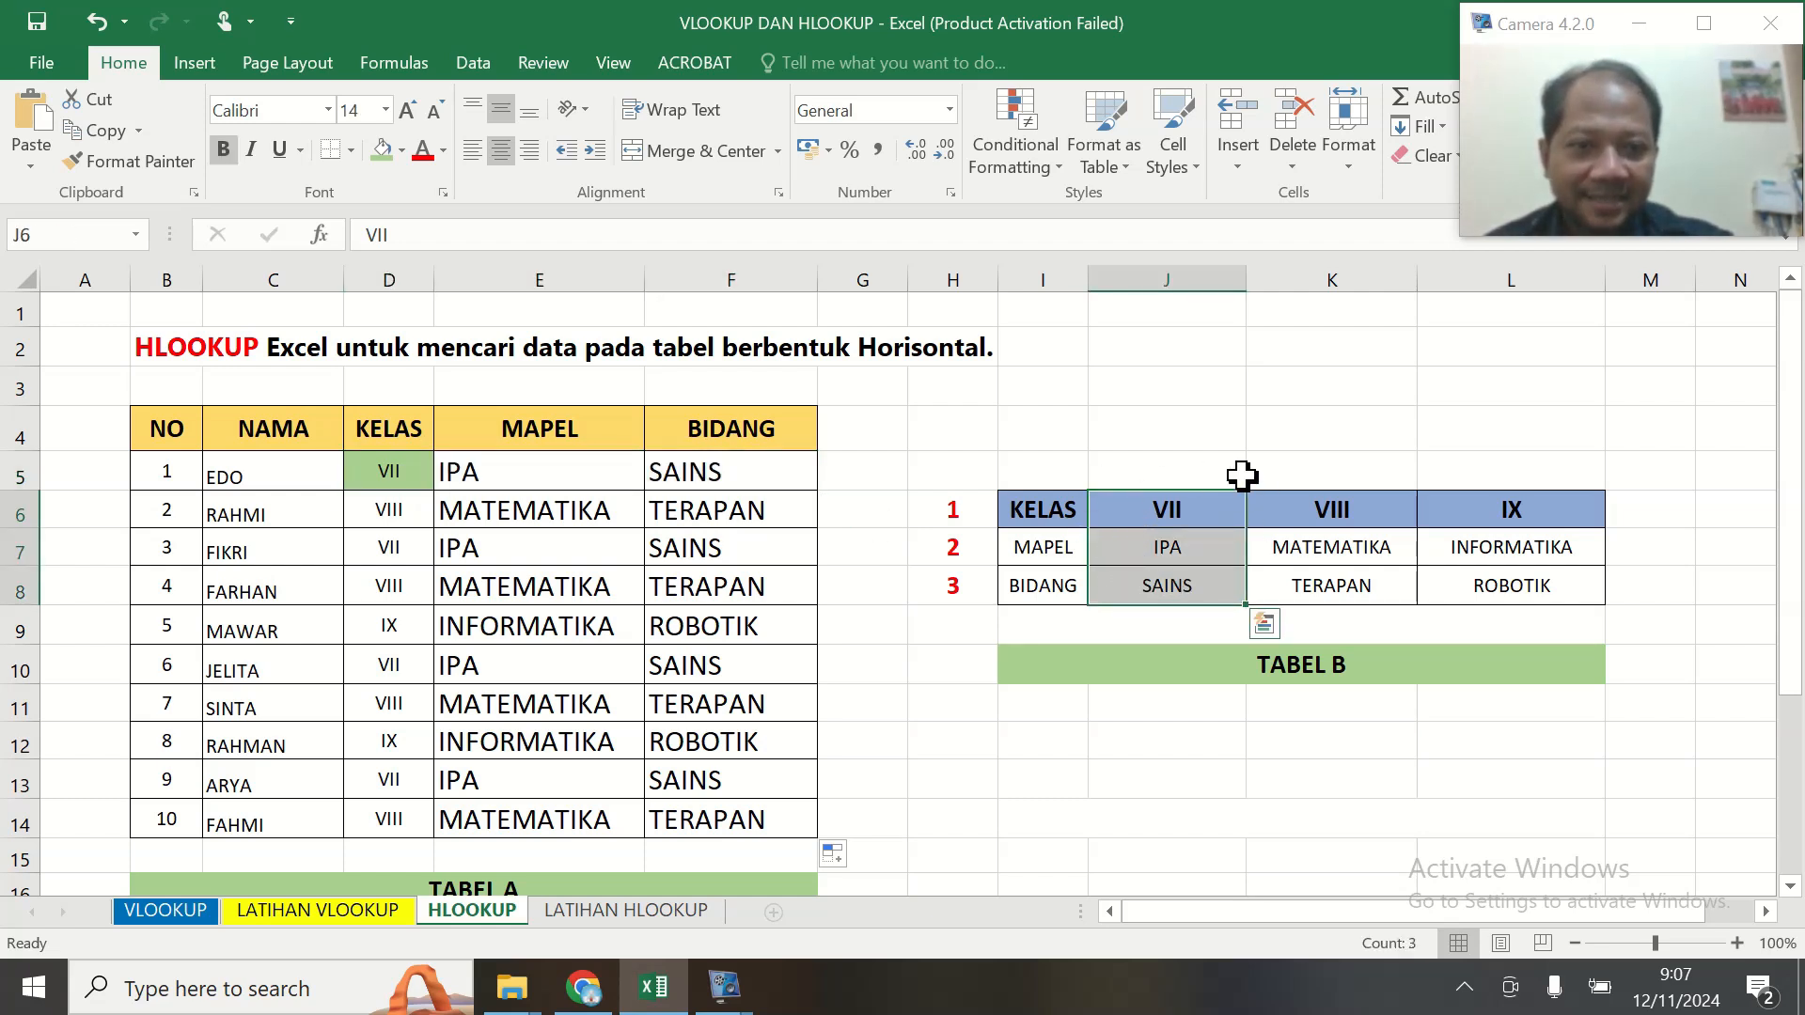
click(415, 517)
drag(398, 511, 737, 516)
drag(1330, 510, 1336, 583)
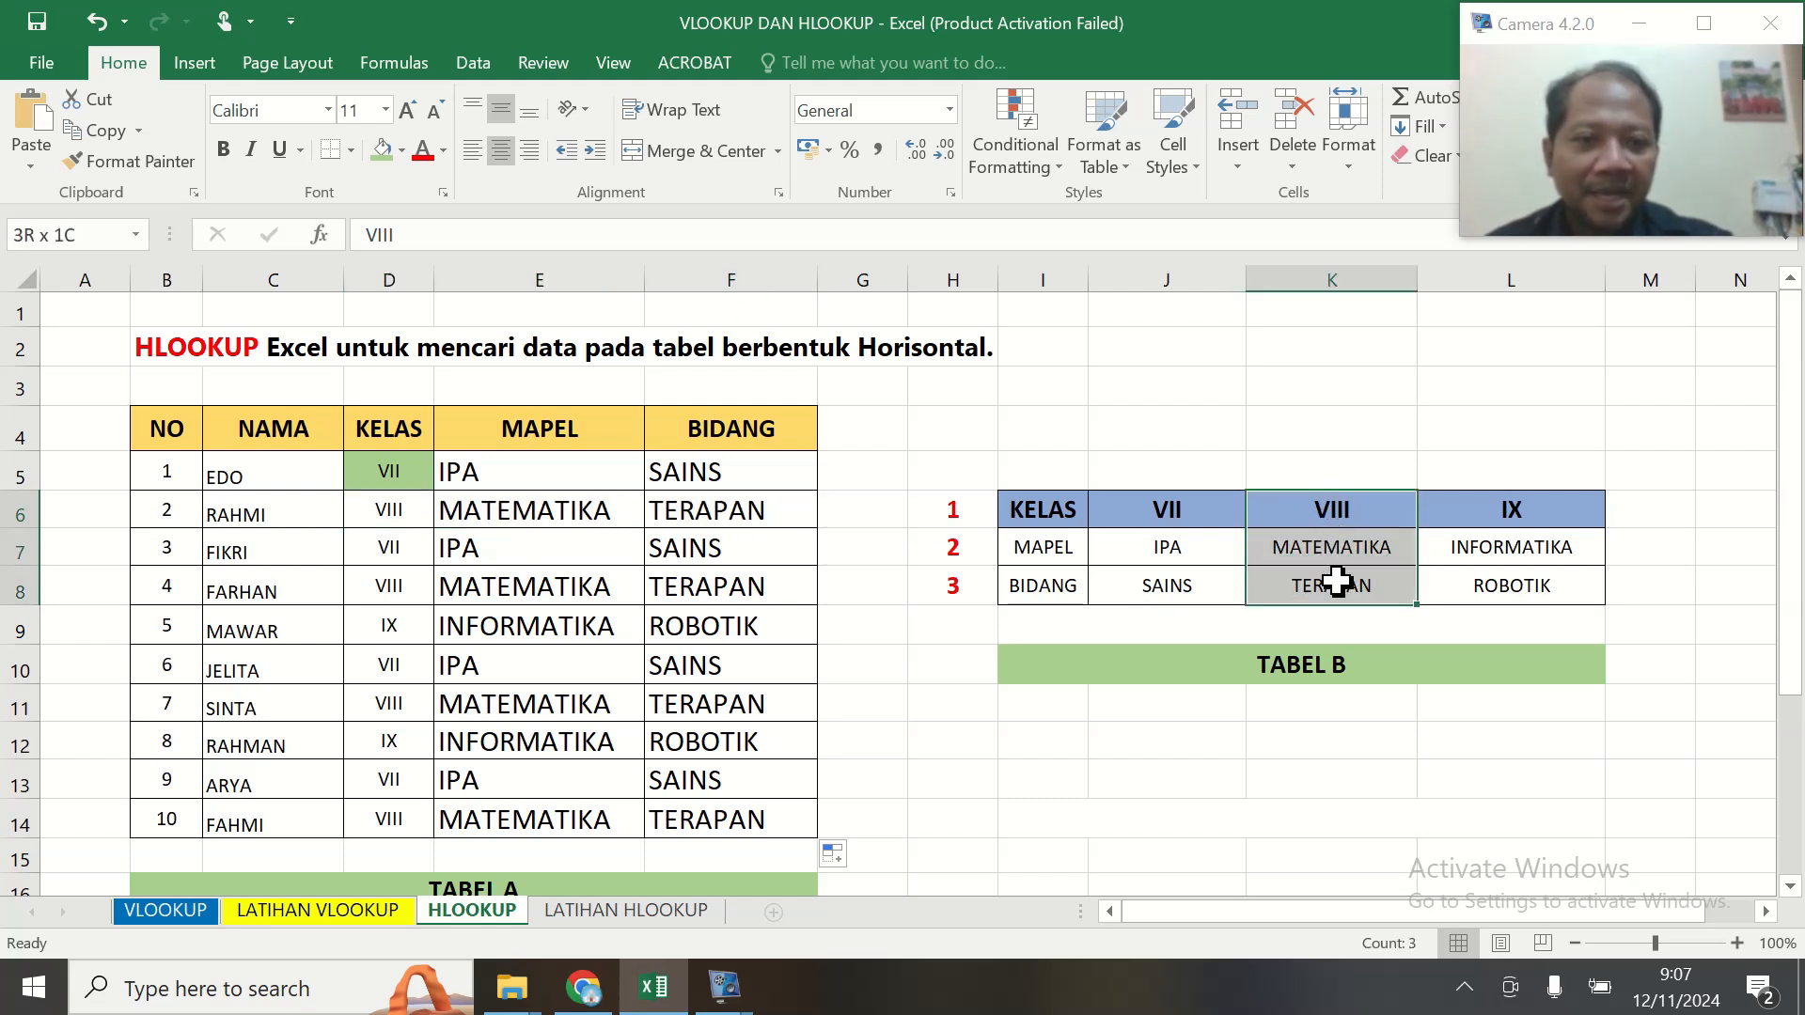
click(391, 625)
drag(391, 621, 809, 616)
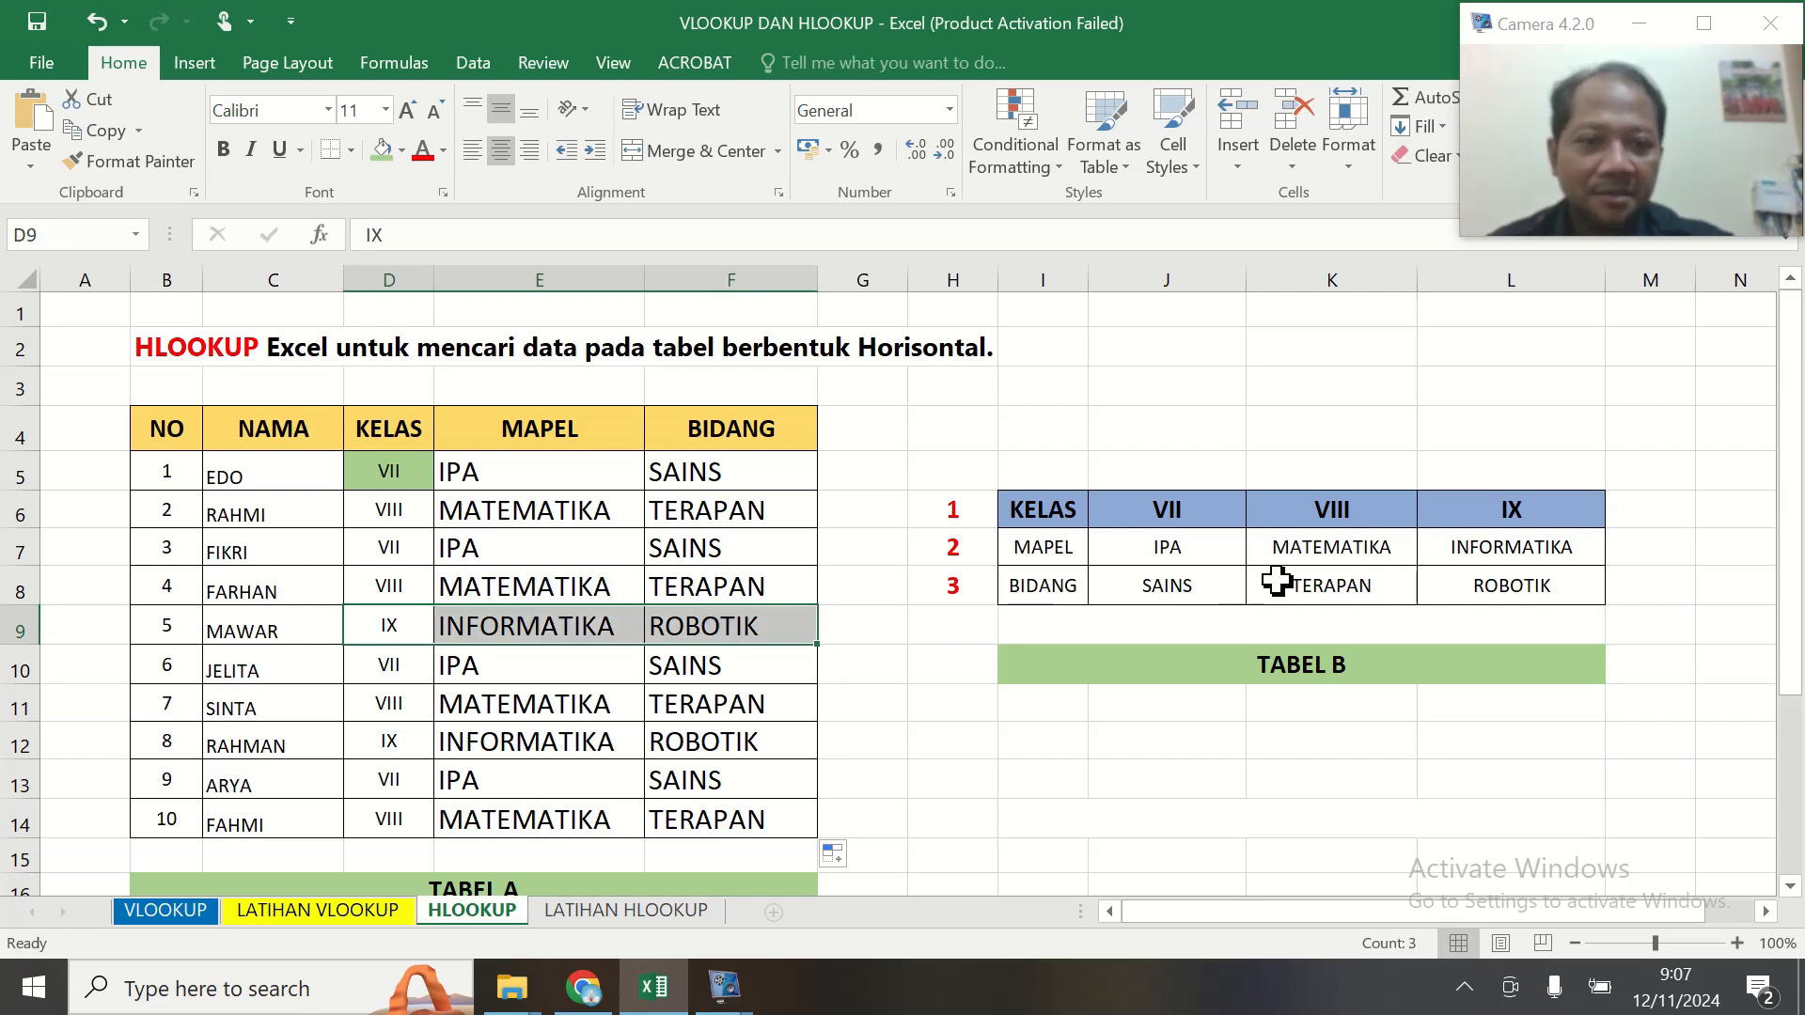
drag(1495, 513, 1503, 592)
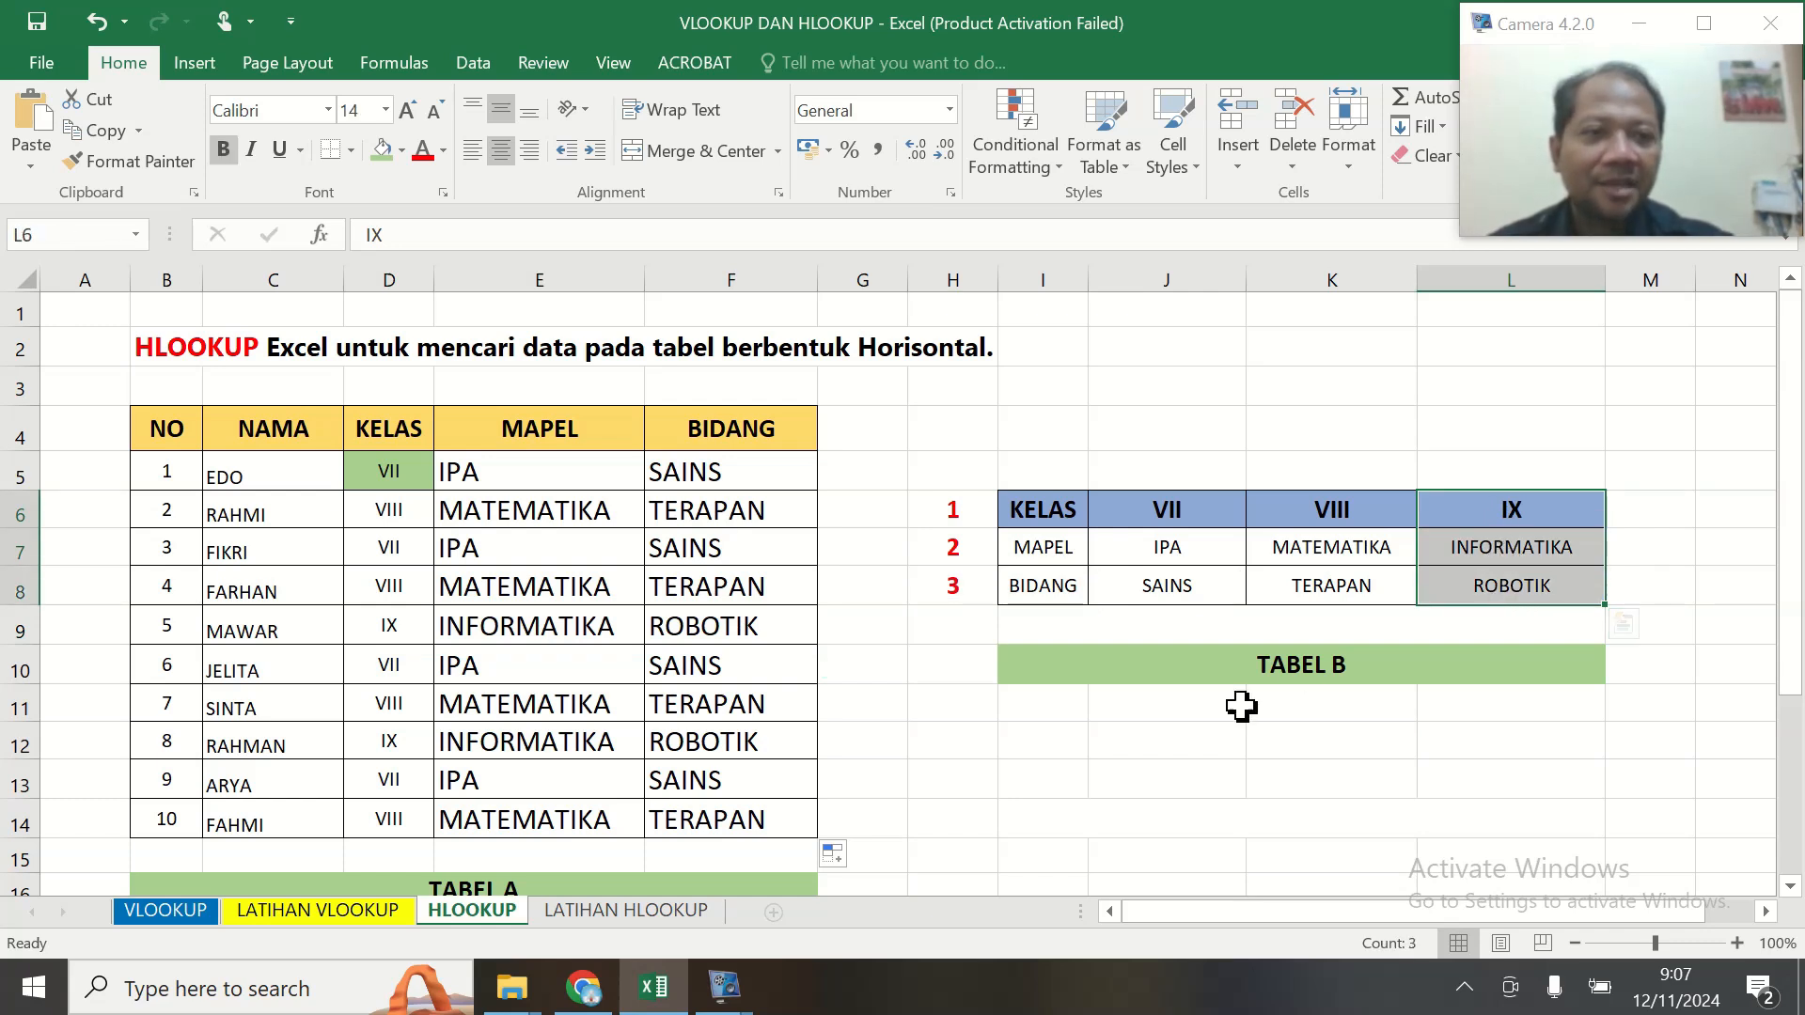
click(1198, 763)
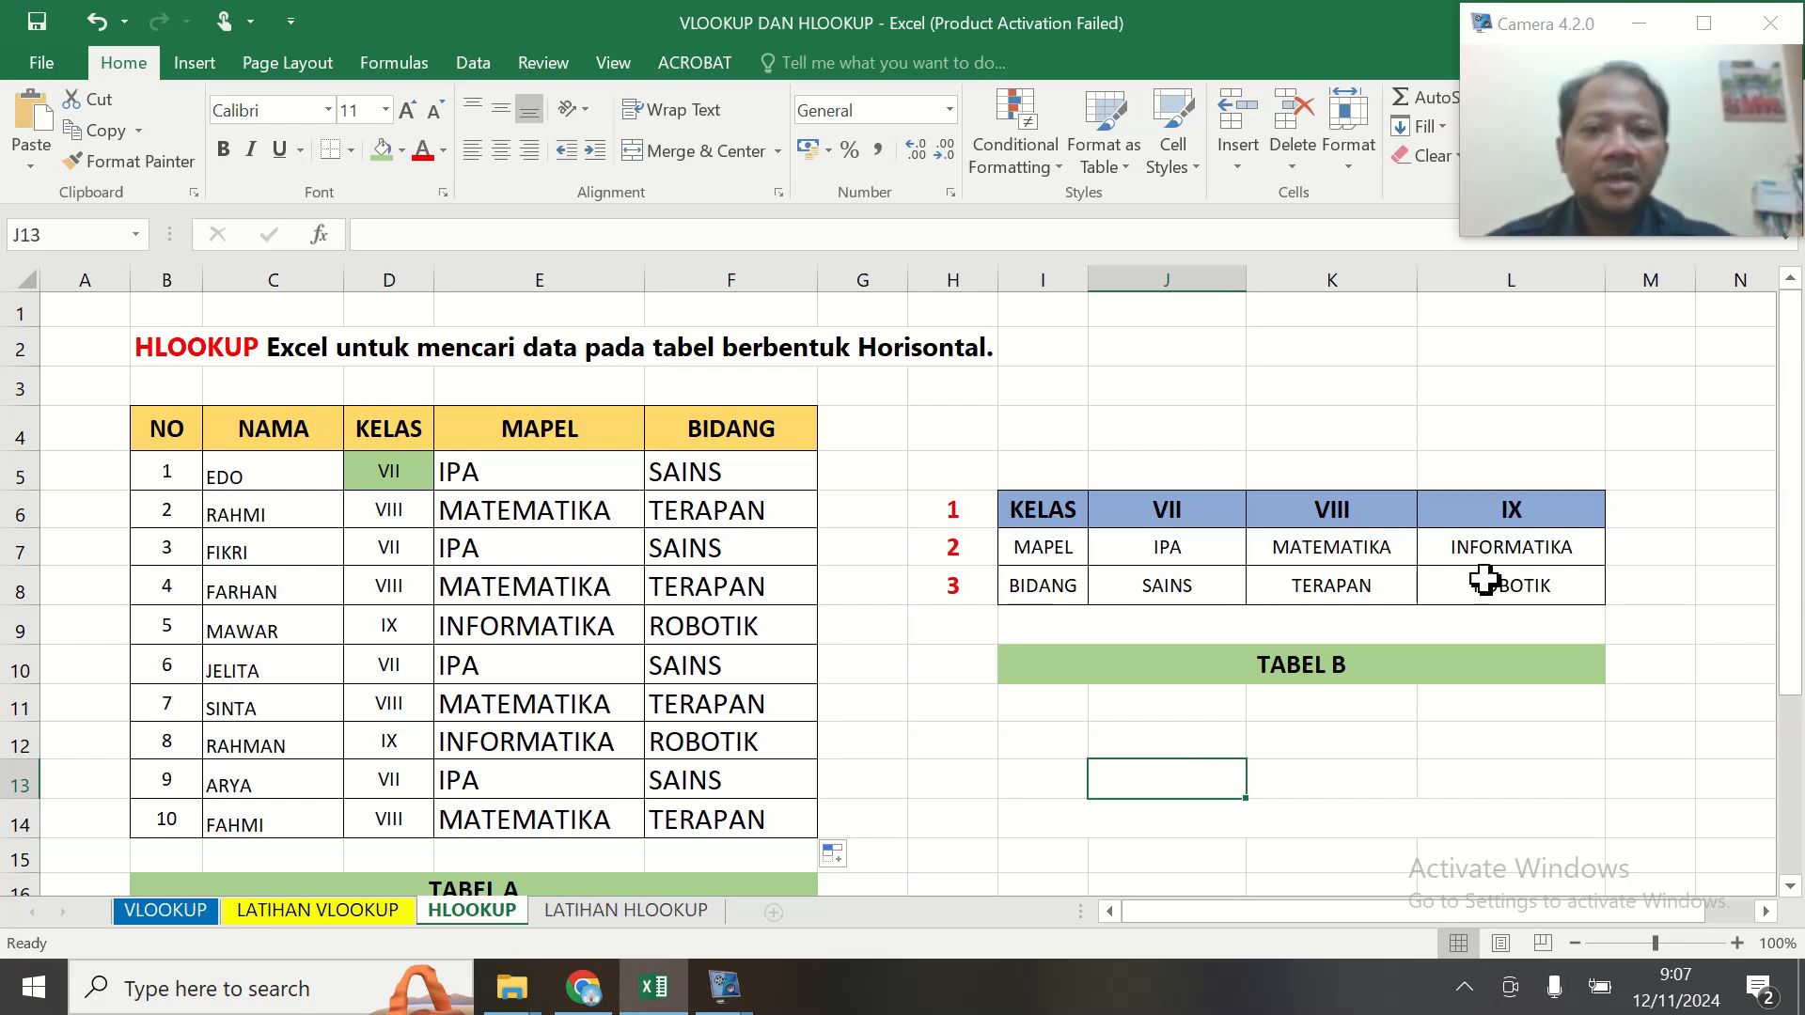
Review the arguments of the HLOOKUP formula in E5 and keep the formula as it is
click(576, 476)
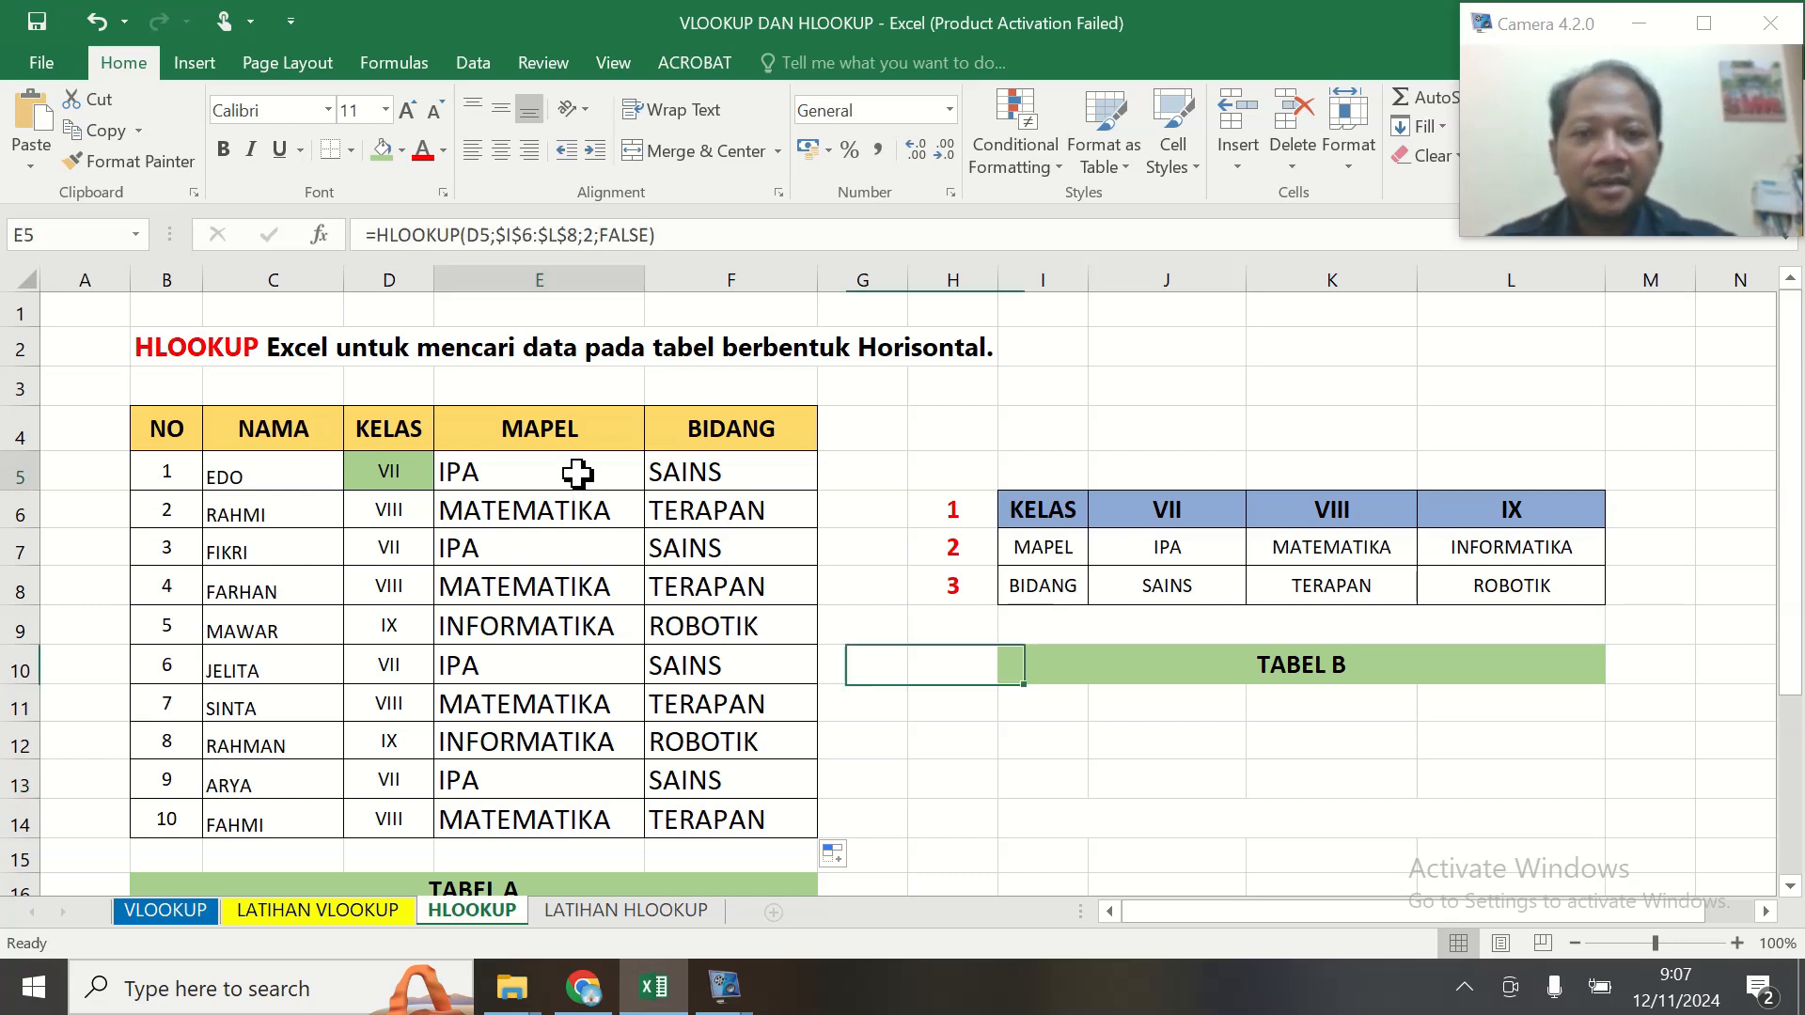
double_click(576, 475)
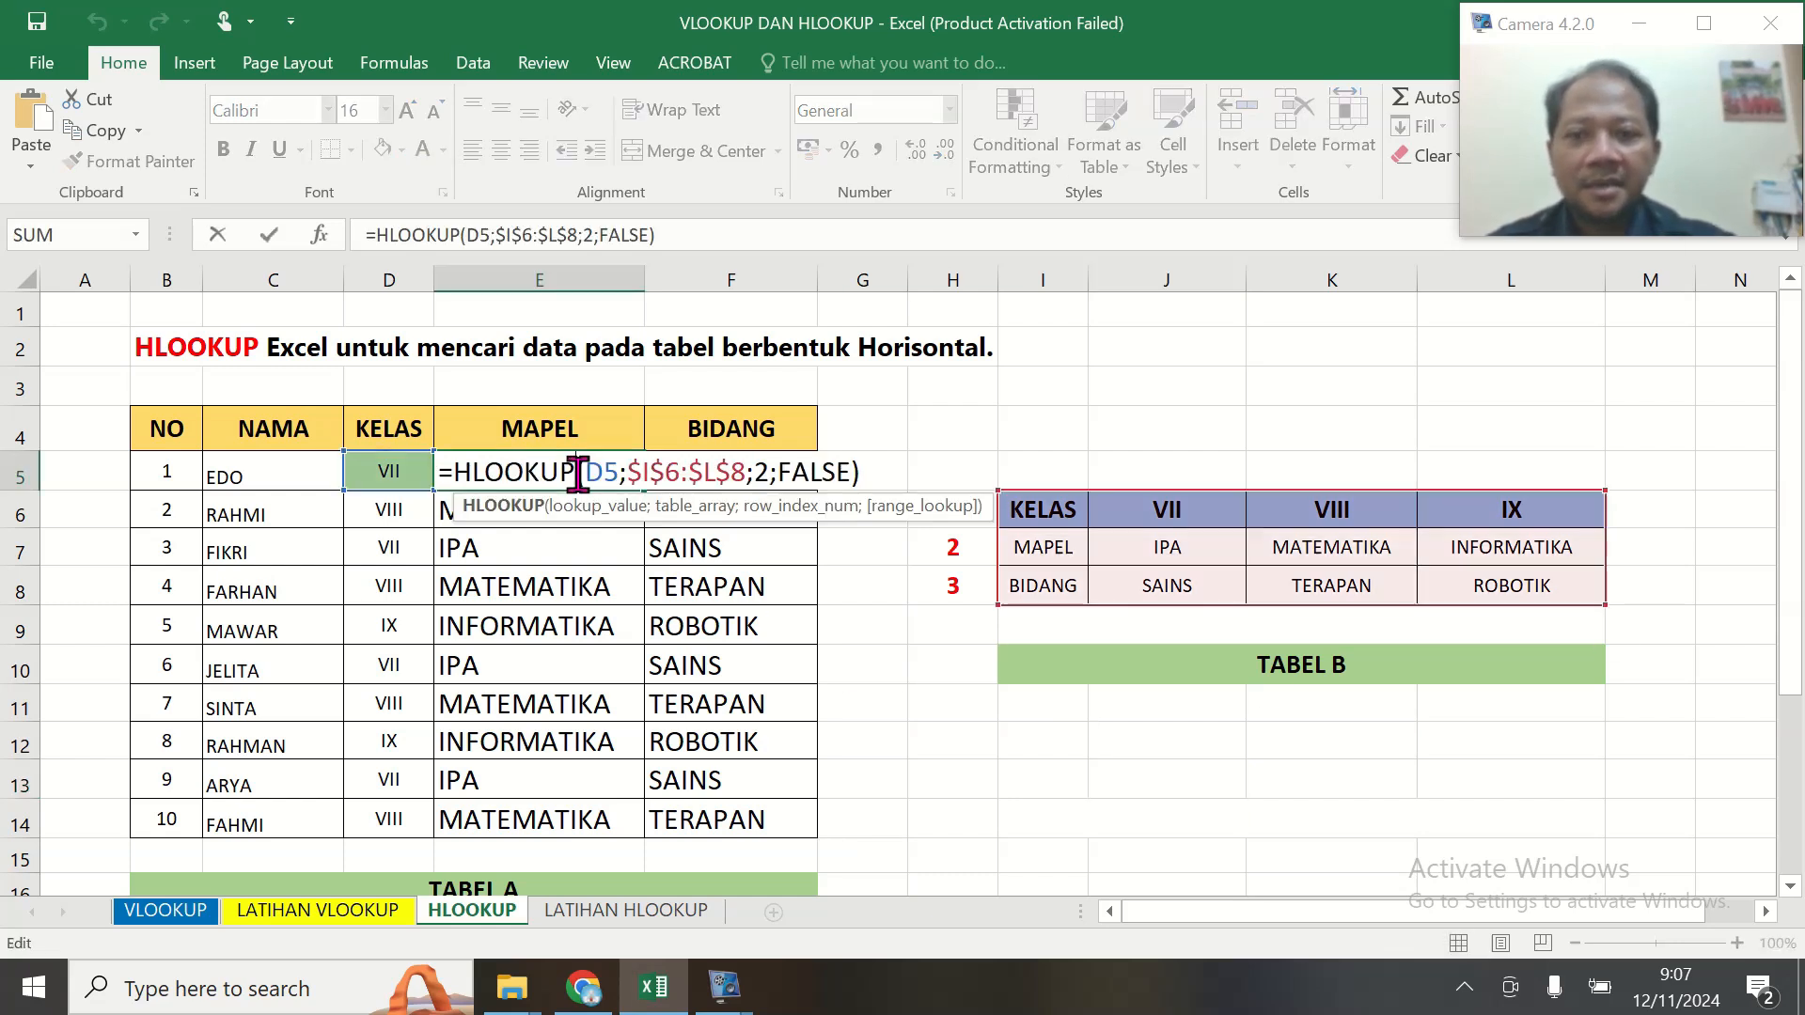
click(875, 467)
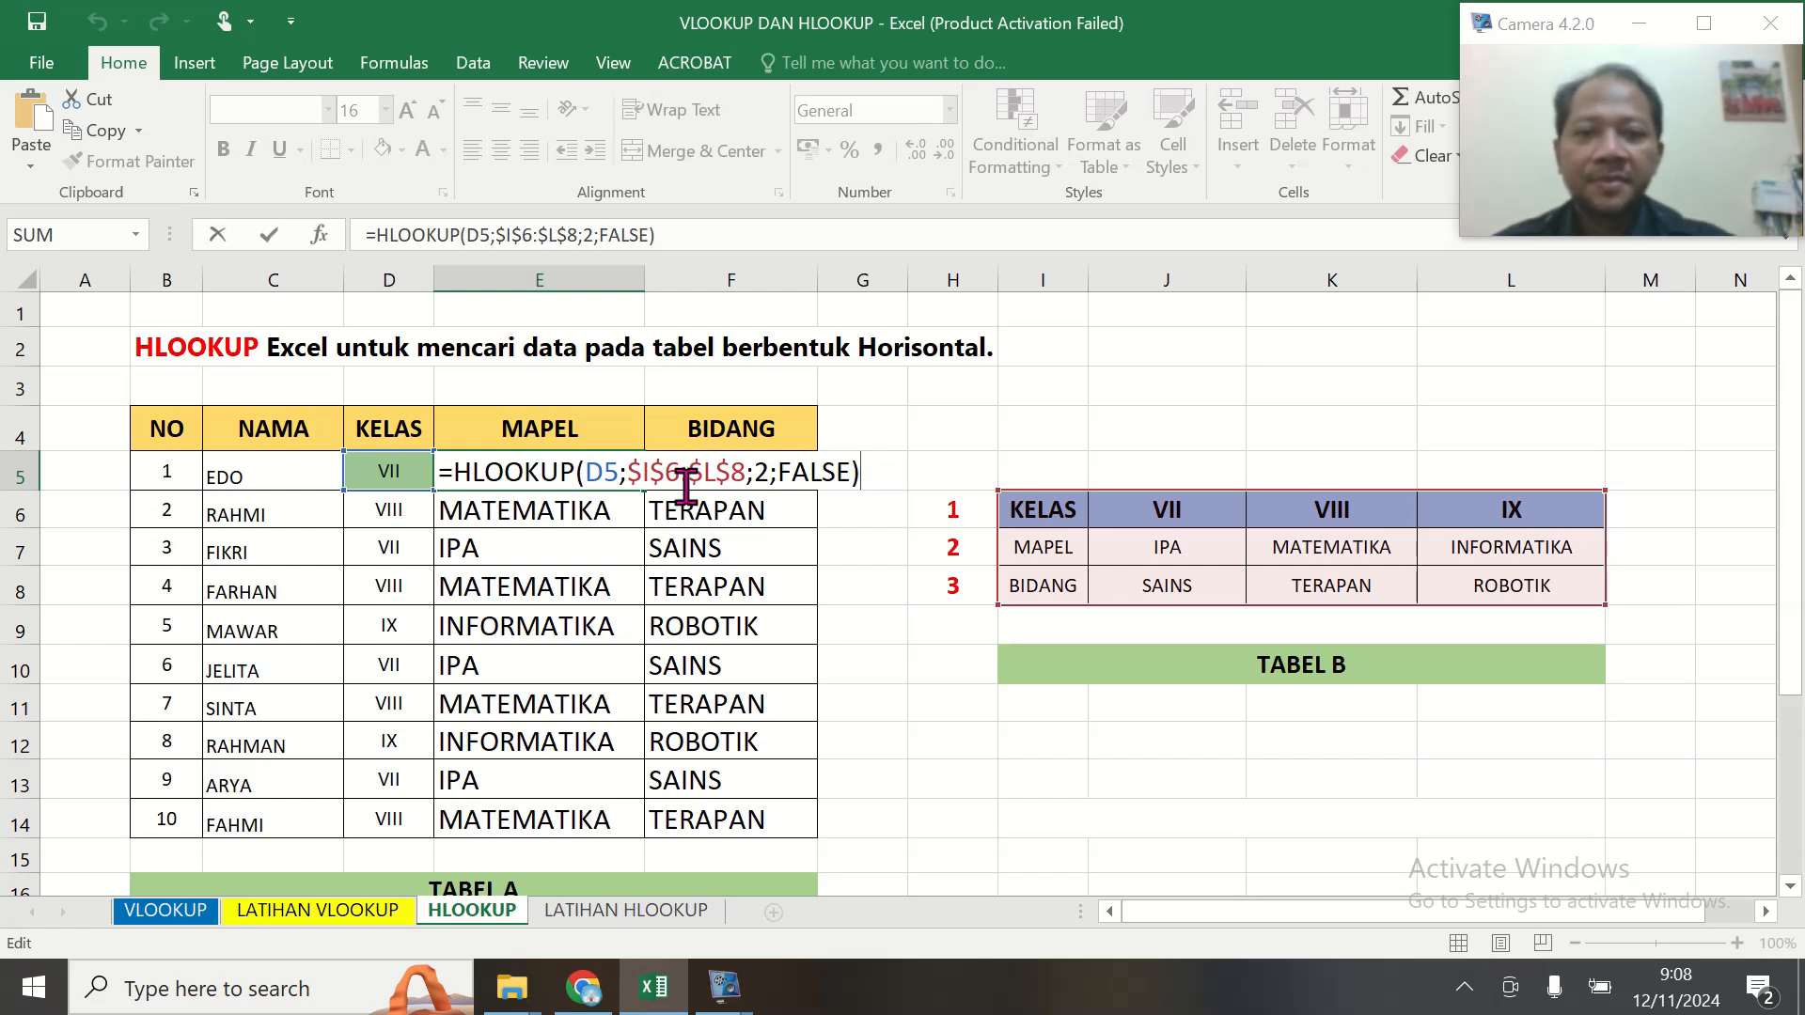
key(Return)
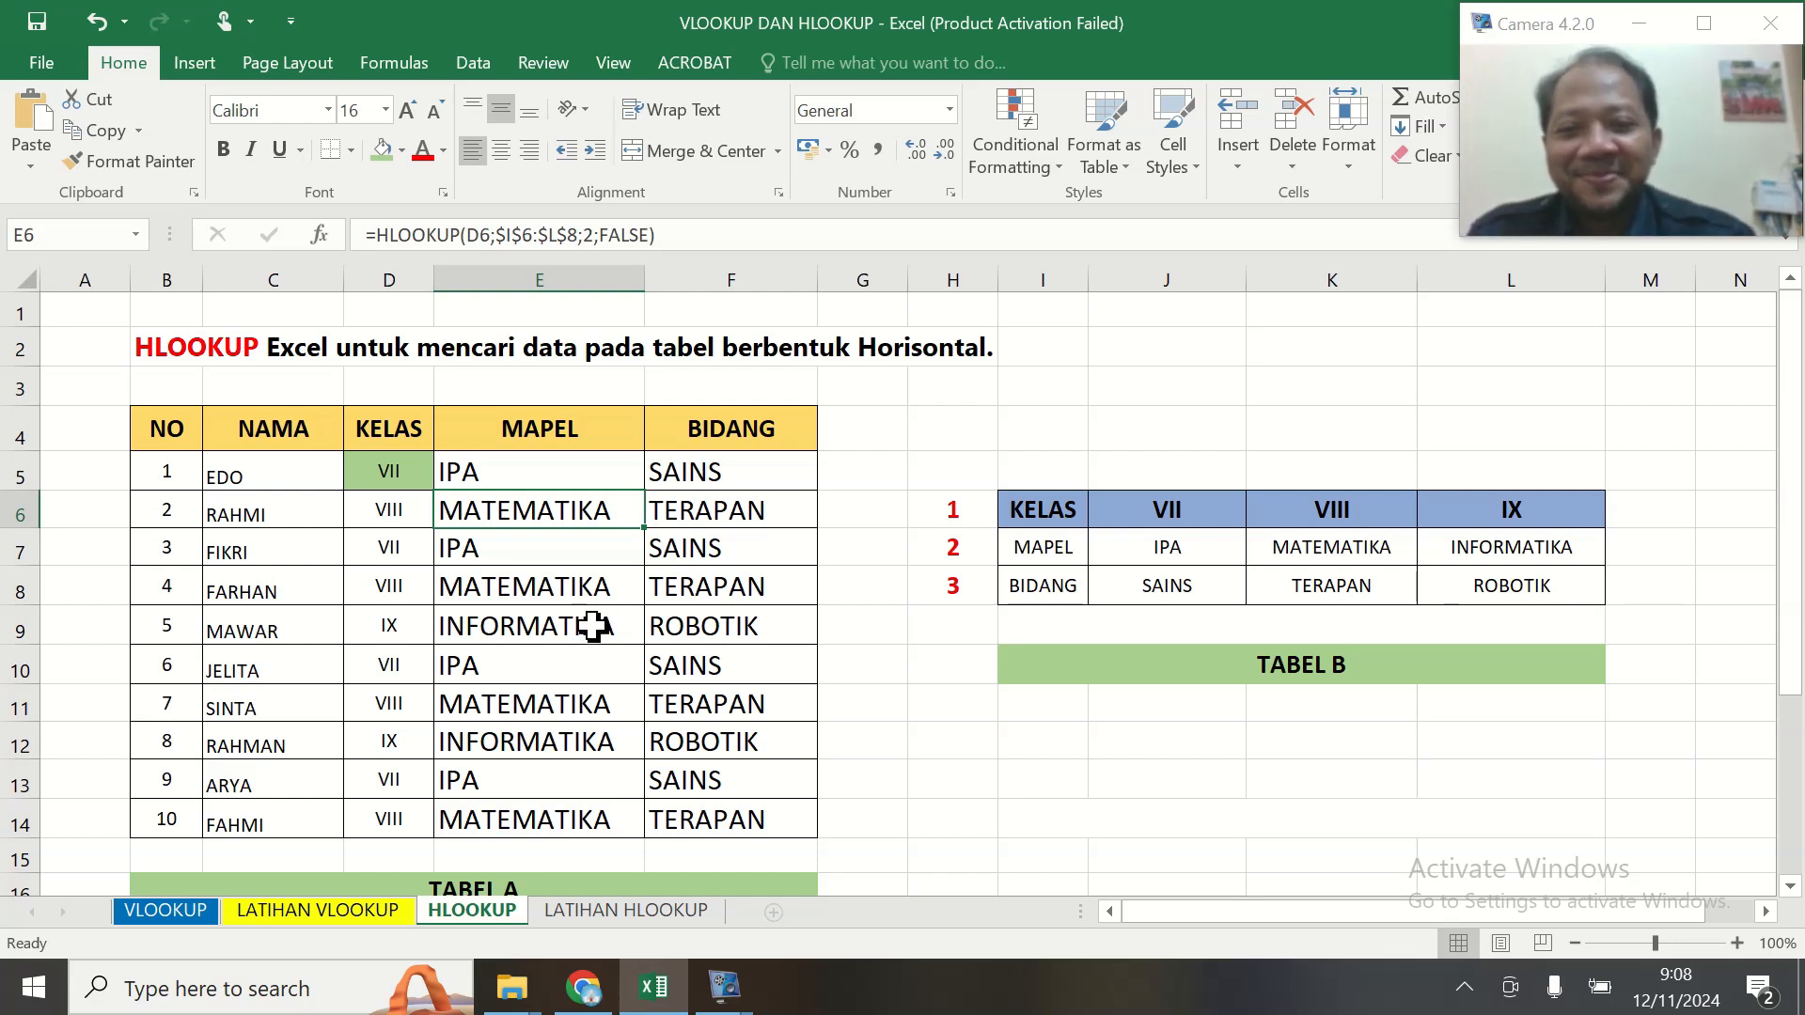
mouse_move(719, 997)
click(596, 902)
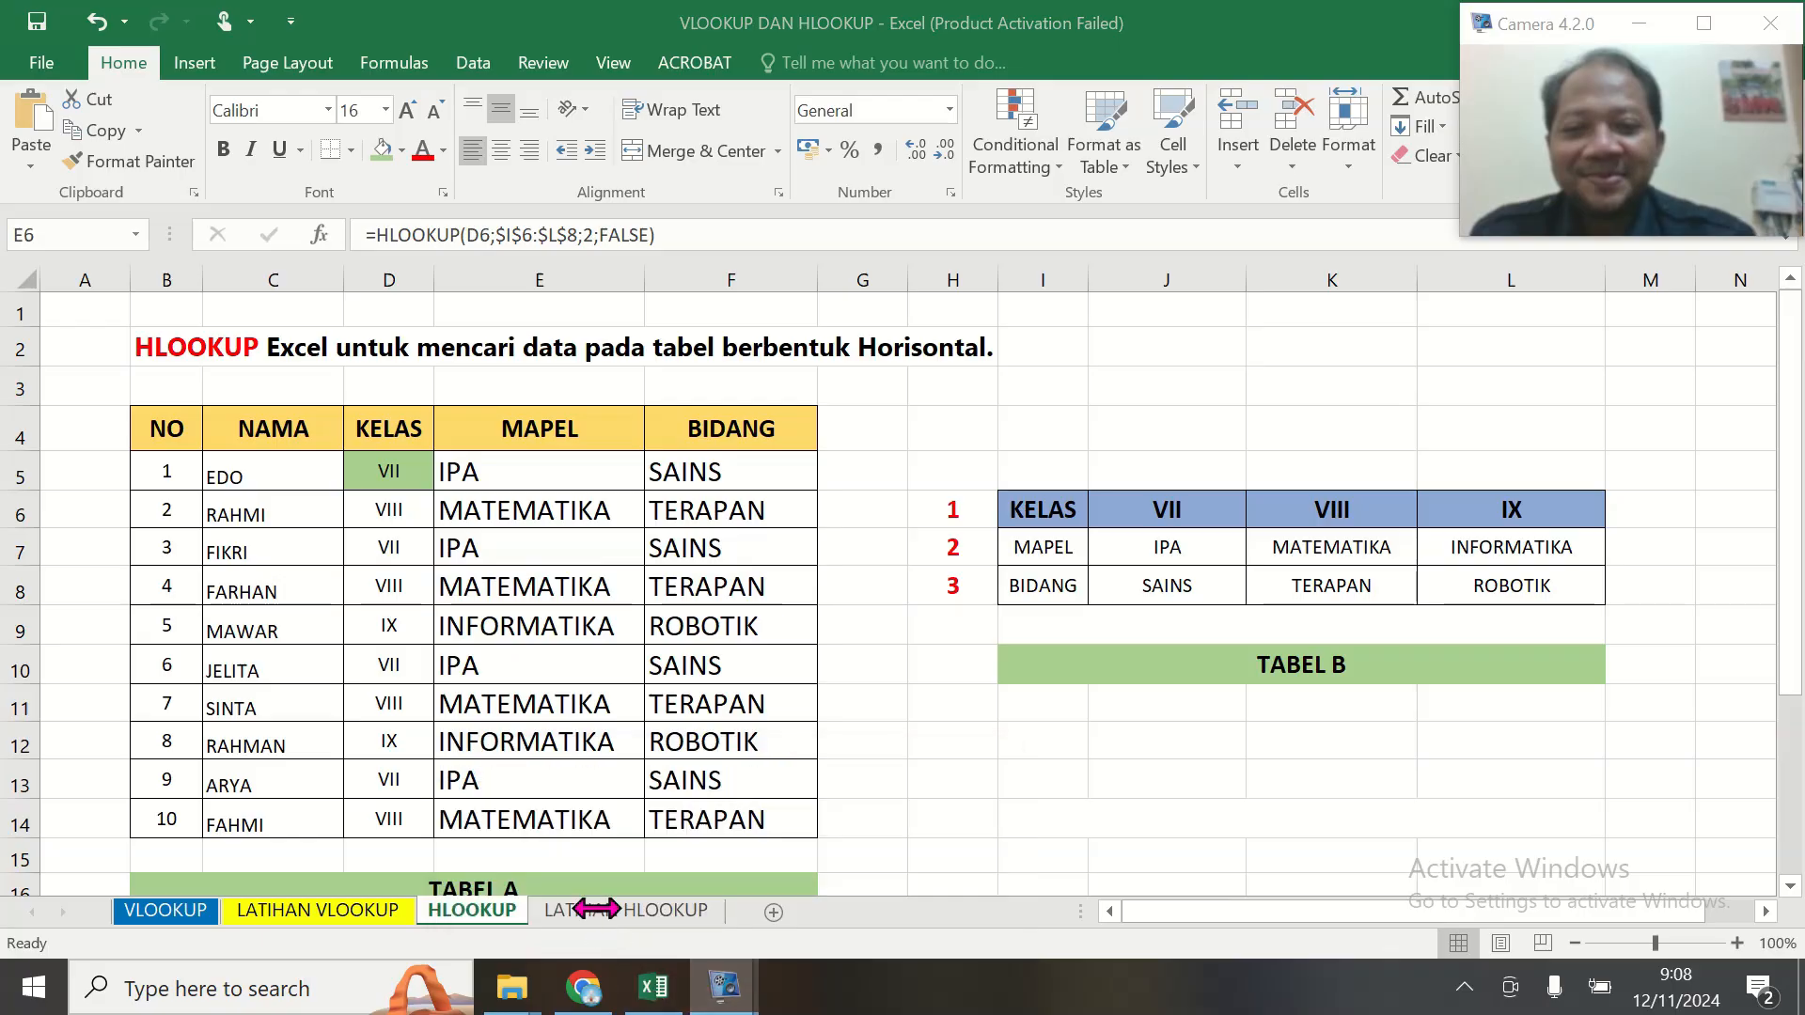